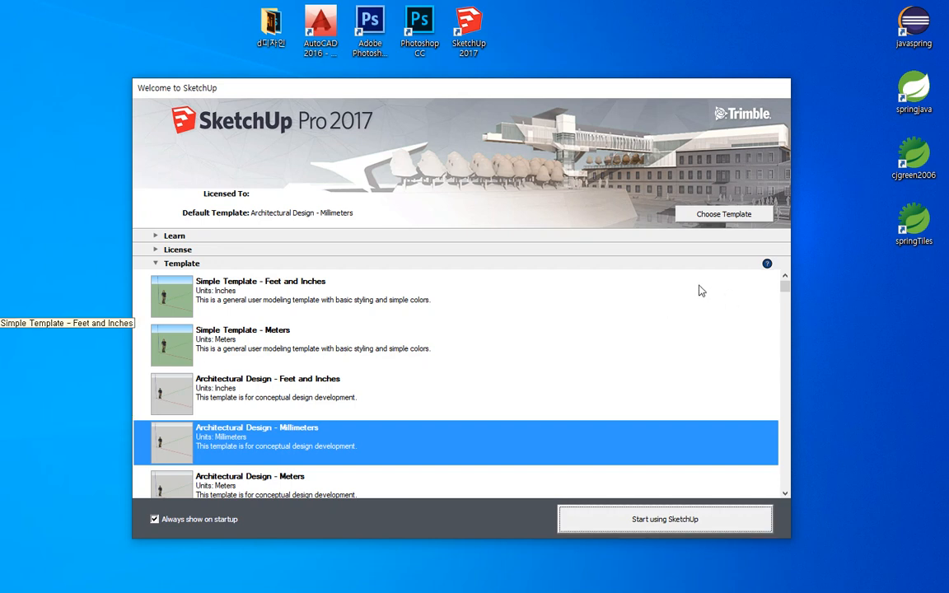
- Pick the Architectural Design - Millimeters template from the welcome template list
left_click(288, 293)
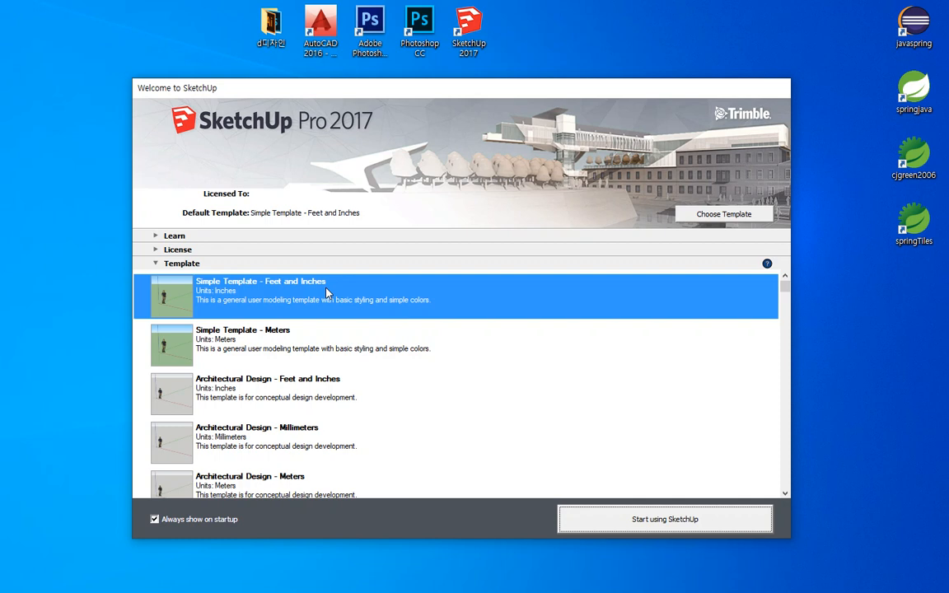
left_click(307, 336)
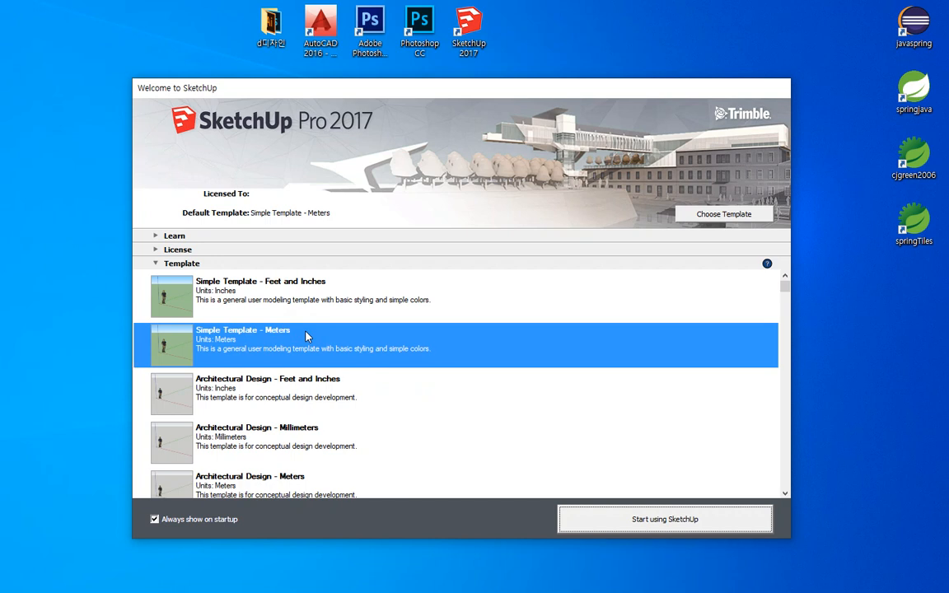
left_click(371, 400)
scroll(372, 397, "down", 1)
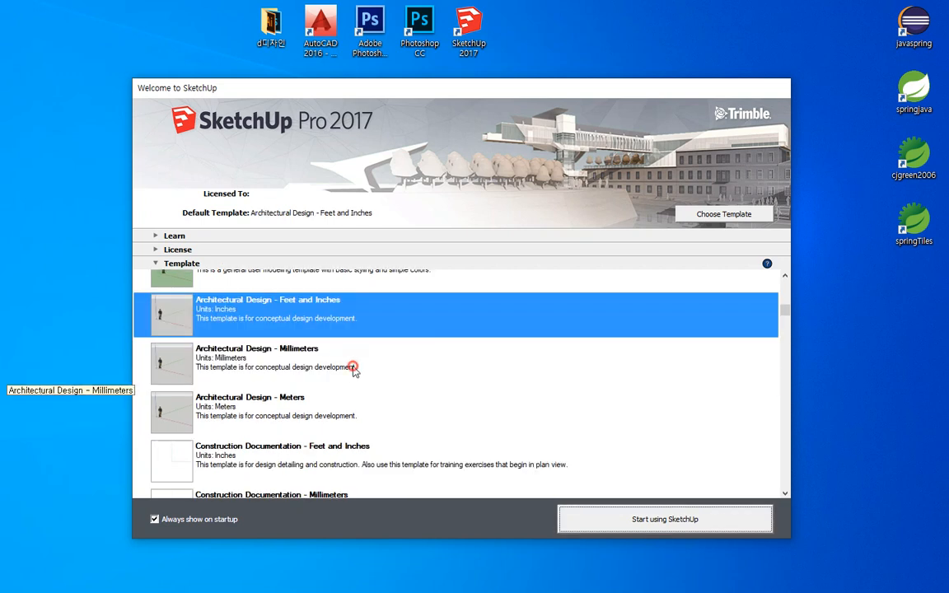
left_click(354, 371)
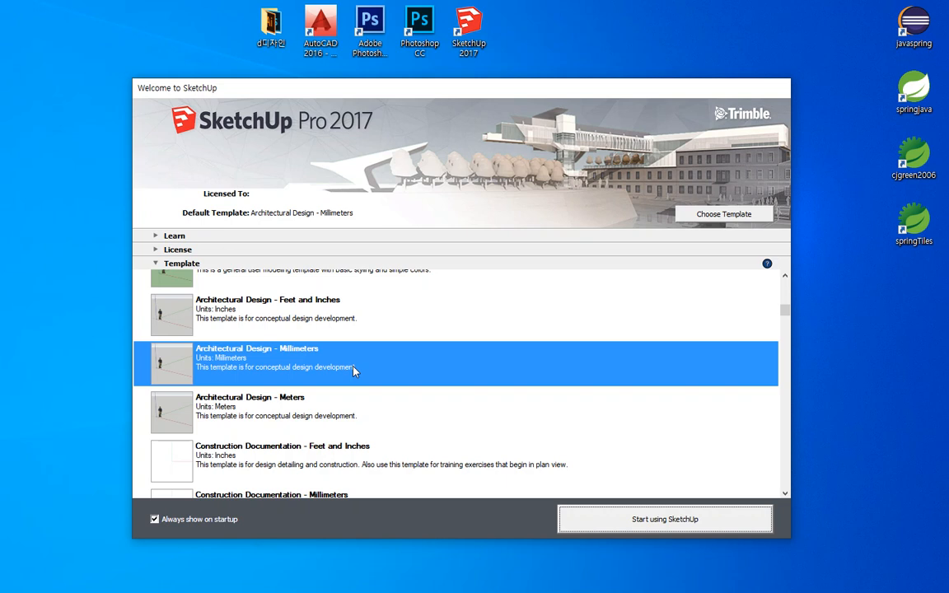
- Scroll the template list, then start a new model with the chosen template
scroll(359, 379, "down", 3)
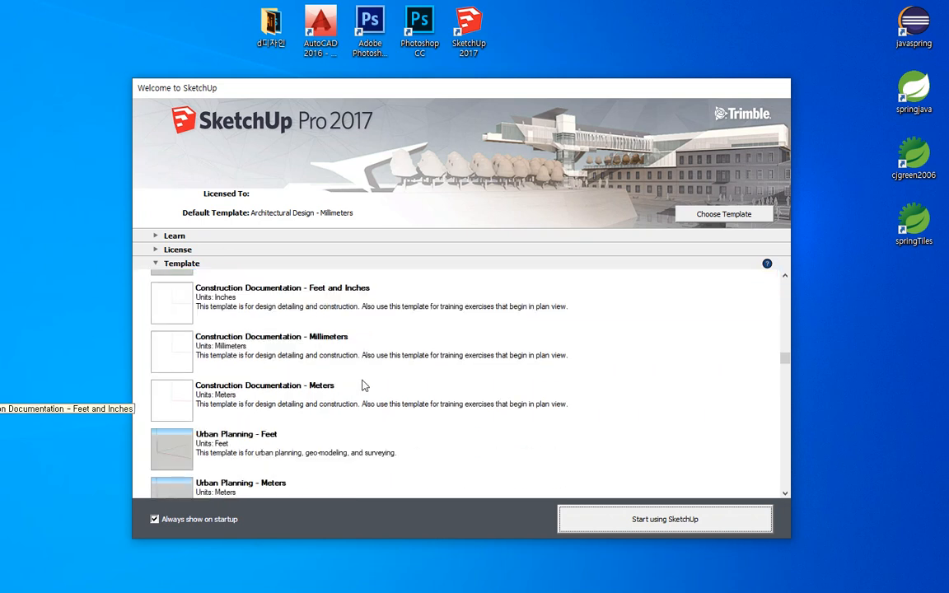
scroll(364, 386, "down", 2)
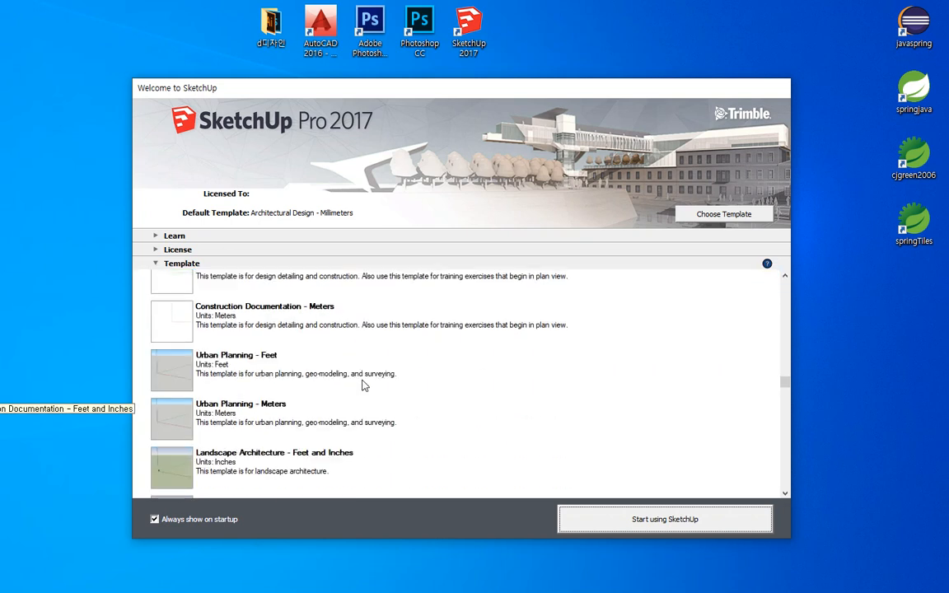
scroll(364, 384, "down", 2)
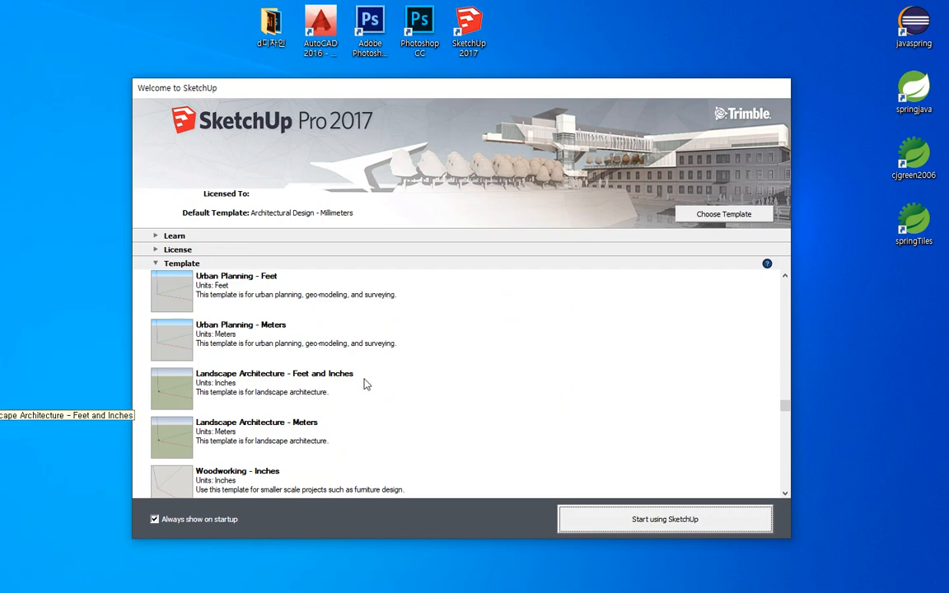
scroll(365, 384, "down", 2)
scroll(365, 385, "down", 4)
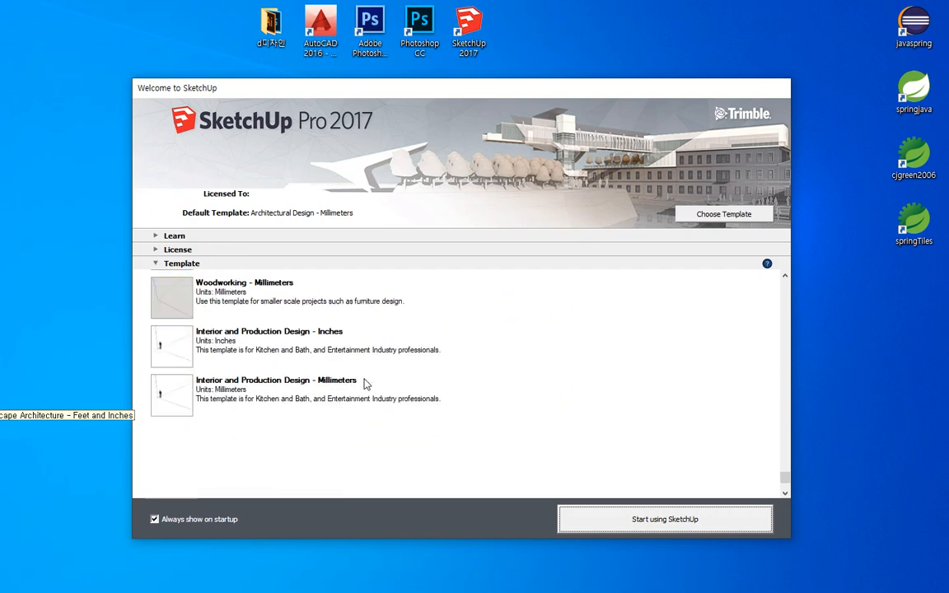
scroll(366, 385, "down", 1)
scroll(366, 385, "up", 4)
scroll(365, 385, "up", 12)
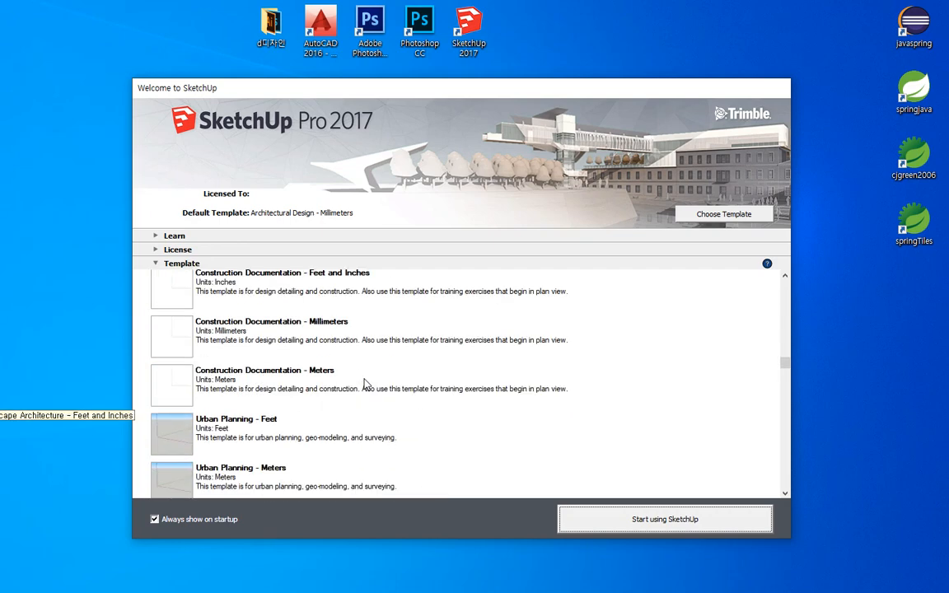
scroll(366, 384, "down", 2)
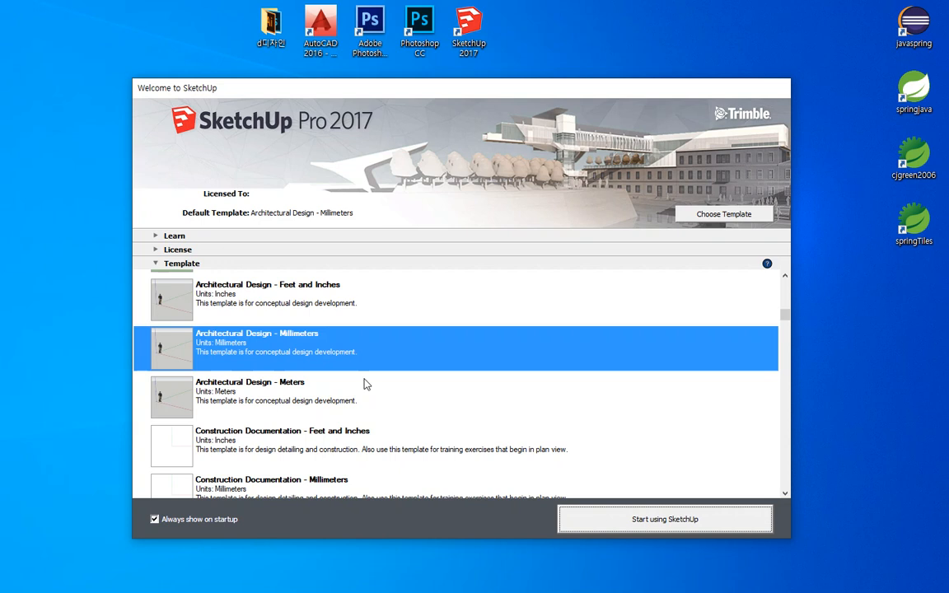
left_click(710, 529)
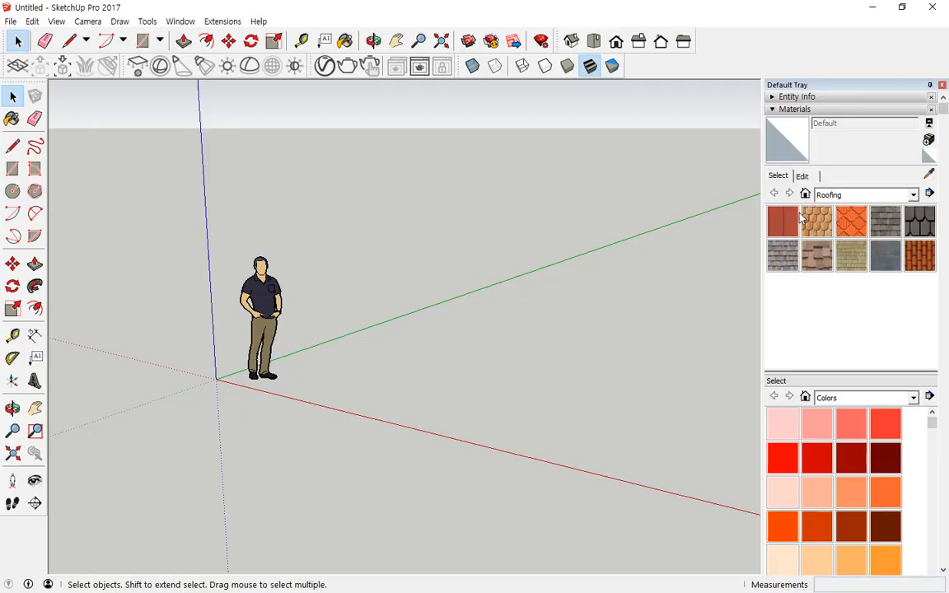
- Collapse the Materials and Shadows tray panels, then browse the File, View and Help menus
left_click(784, 111)
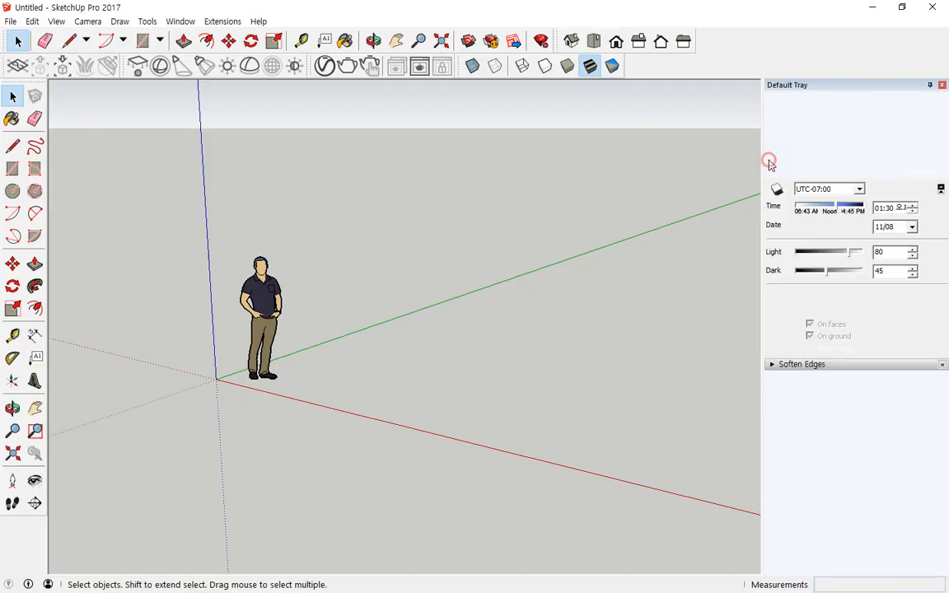
left_click(790, 172)
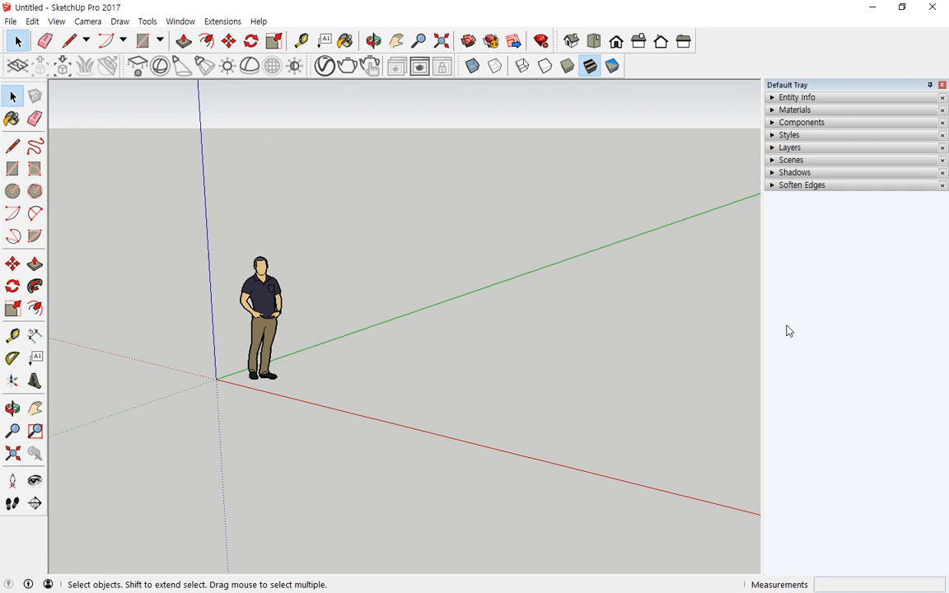
left_click(13, 22)
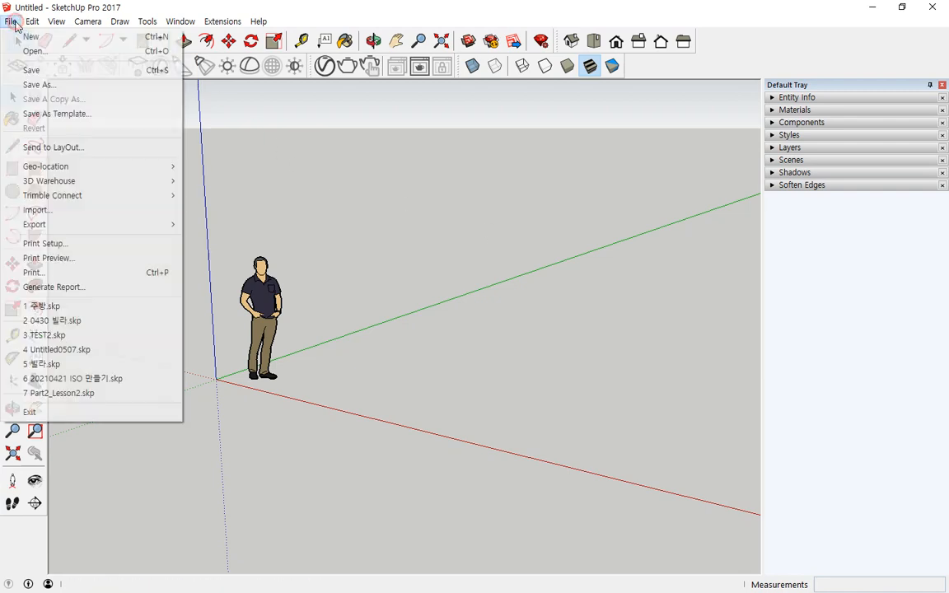
mouse_move(53, 24)
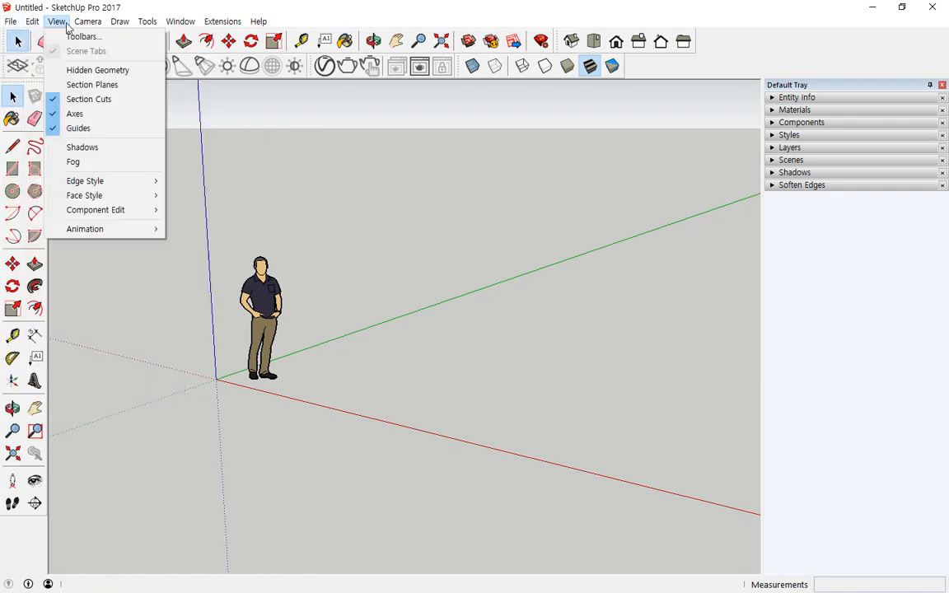
mouse_move(142, 27)
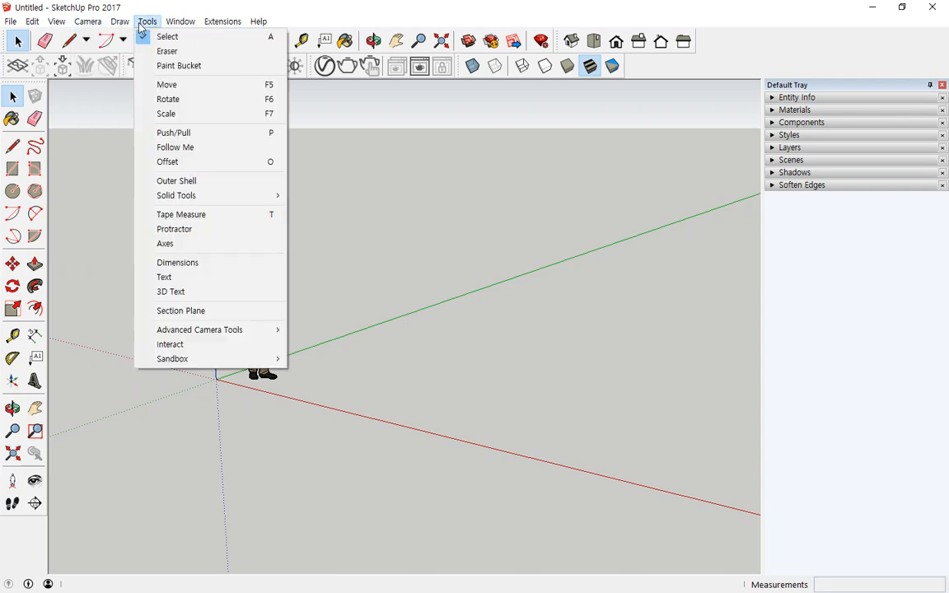
mouse_move(269, 26)
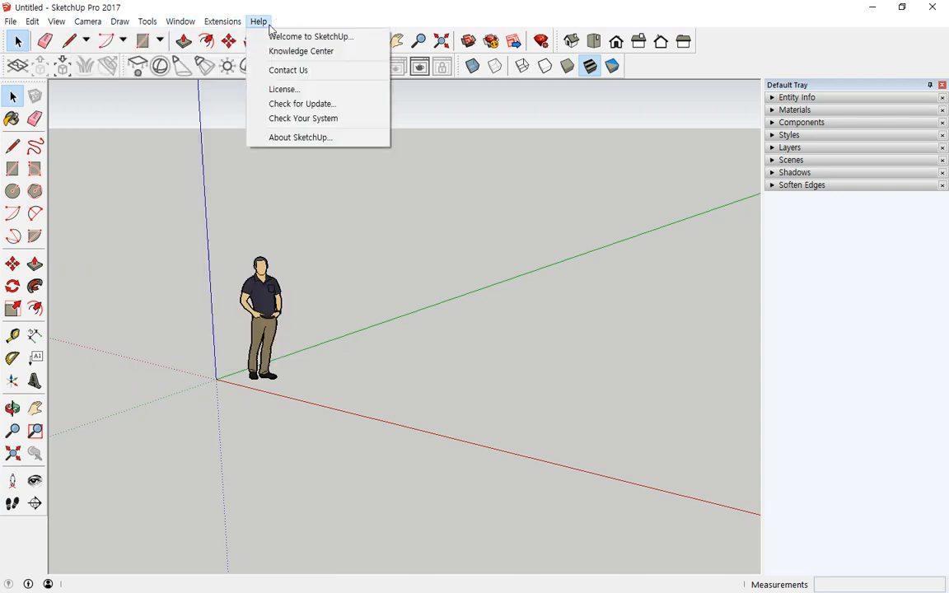
left_click(278, 21)
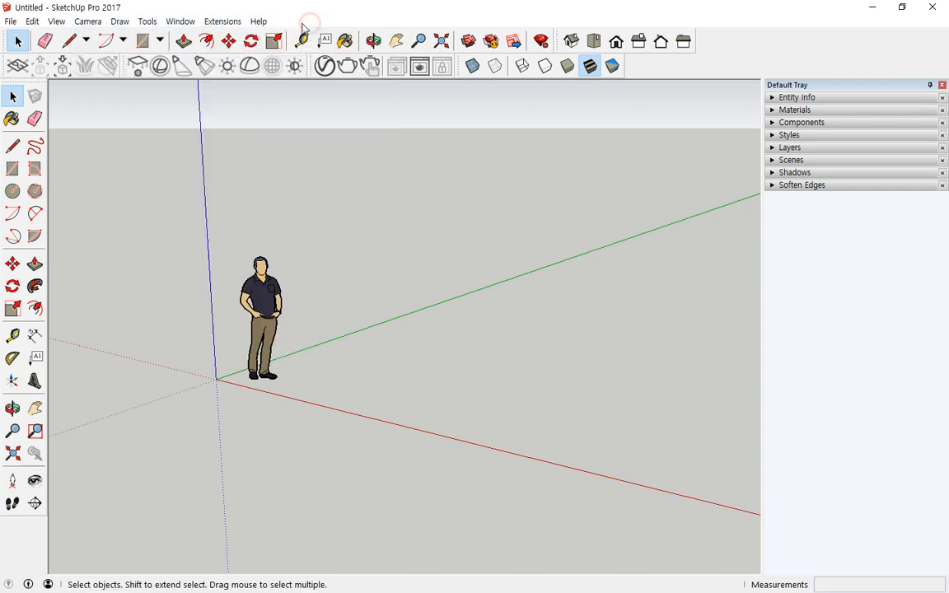
left_click(227, 25)
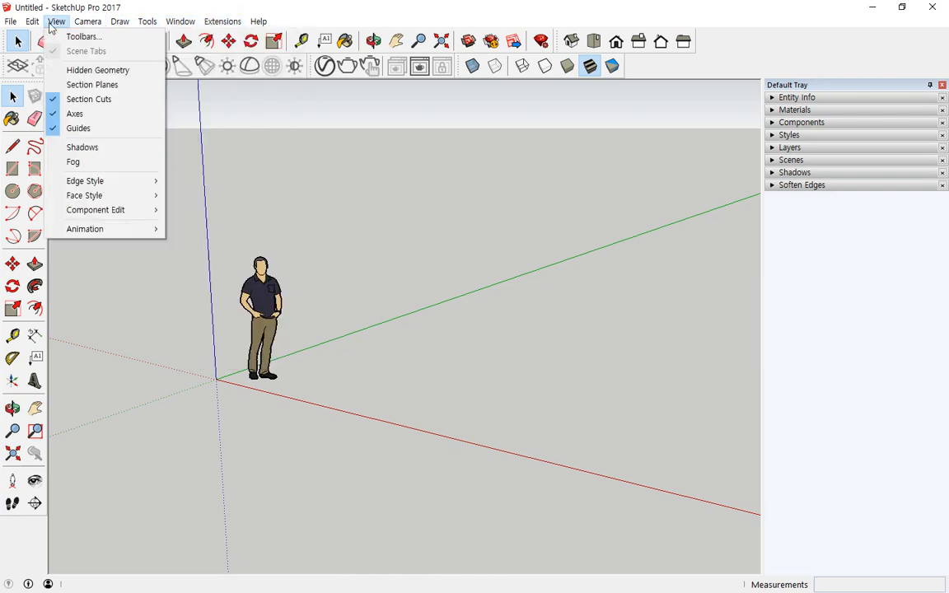
left_click(20, 23)
left_click(261, 21)
left_click(344, 10)
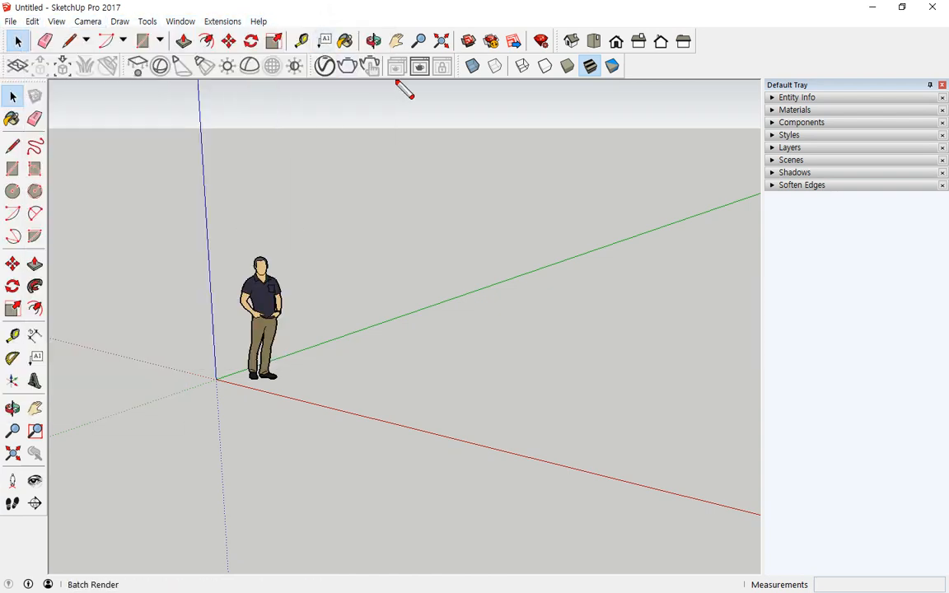
mouse_move(395, 81)
left_mouse_down()
mouse_move(292, 76)
mouse_move(229, 36)
mouse_move(381, 36)
mouse_move(451, 77)
mouse_move(280, 66)
left_mouse_up()
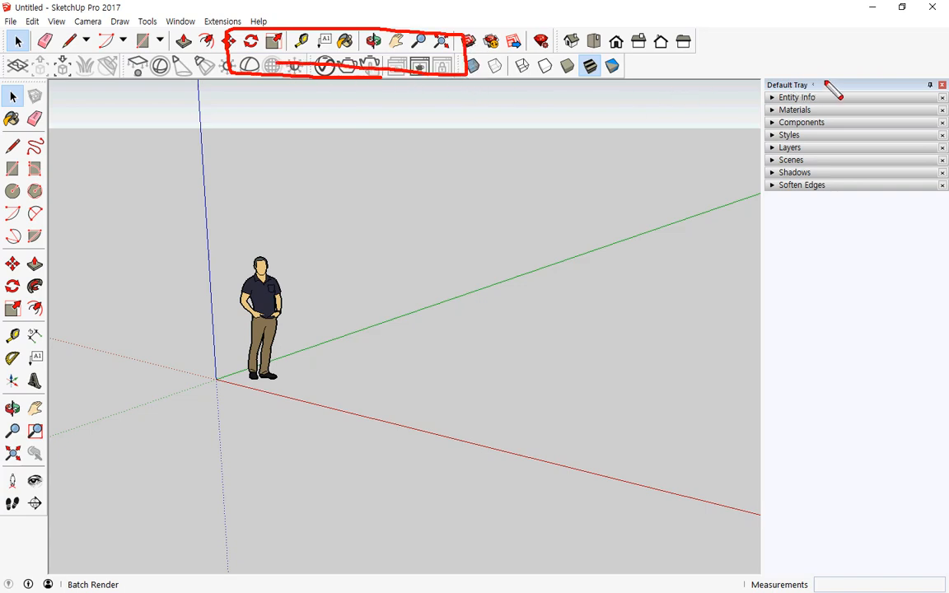
mouse_move(826, 80)
left_mouse_down()
mouse_move(750, 86)
mouse_move(774, 236)
mouse_move(944, 233)
mouse_move(938, 95)
mouse_move(788, 96)
left_mouse_up()
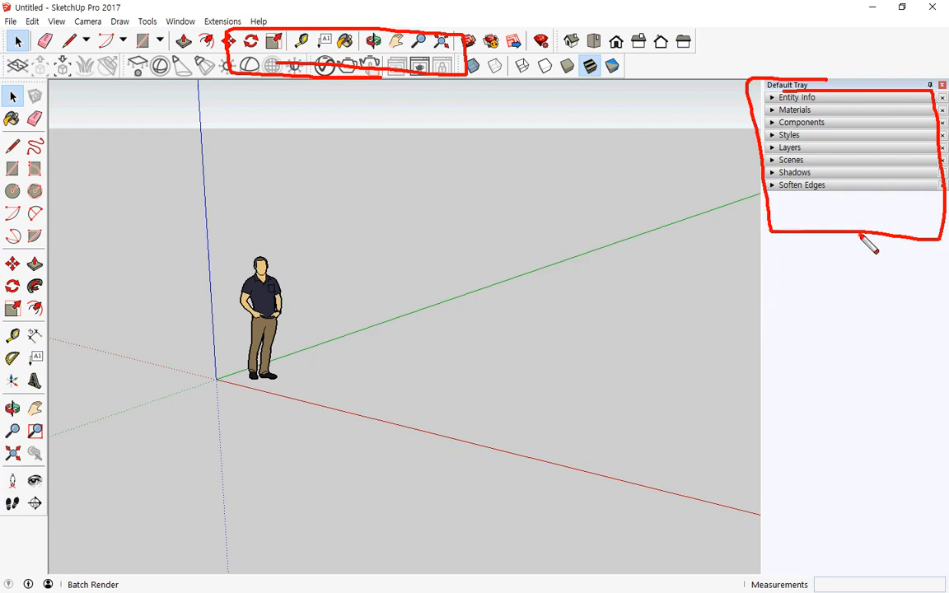
left_click_drag(868, 244, 775, 74)
key("Escape")
left_click(186, 23)
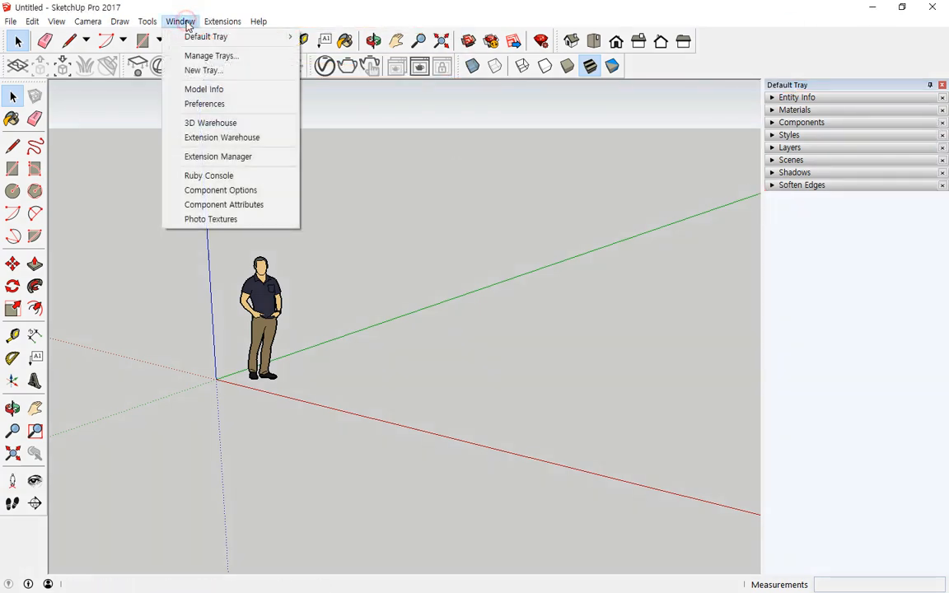
mouse_move(176, 35)
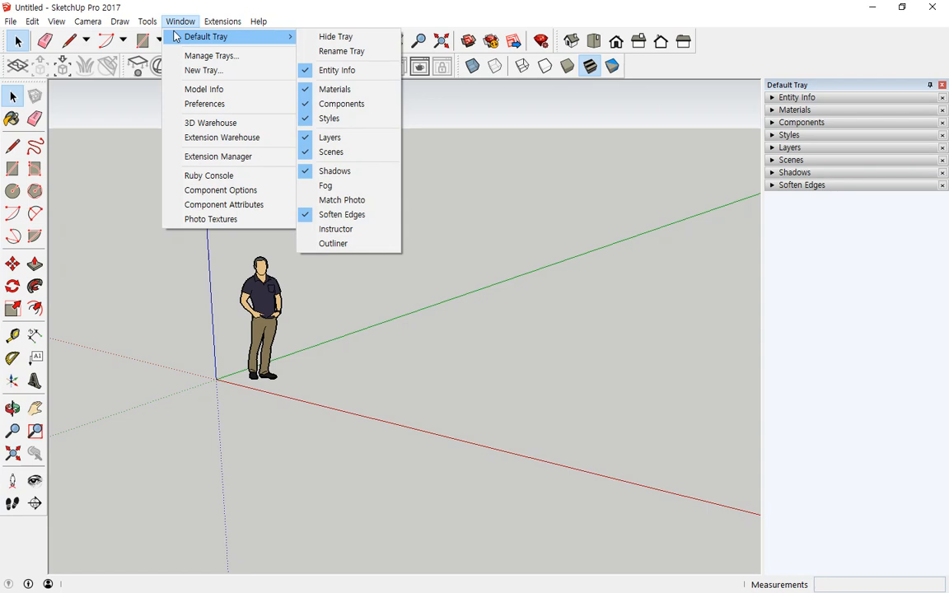
- Expand the Entity Info panel in the Default Tray so it reports No Selection
left_click(772, 98)
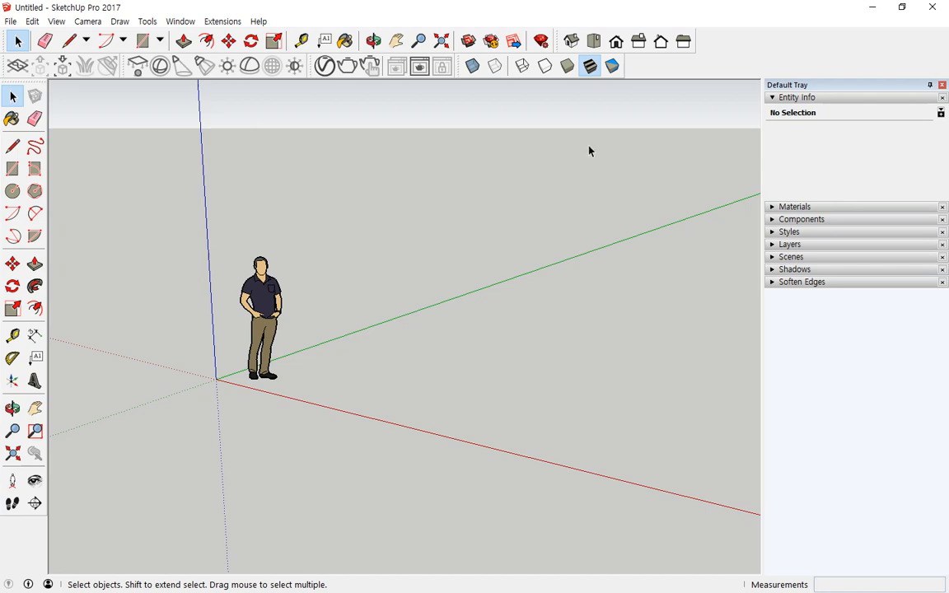
right_click(590, 66)
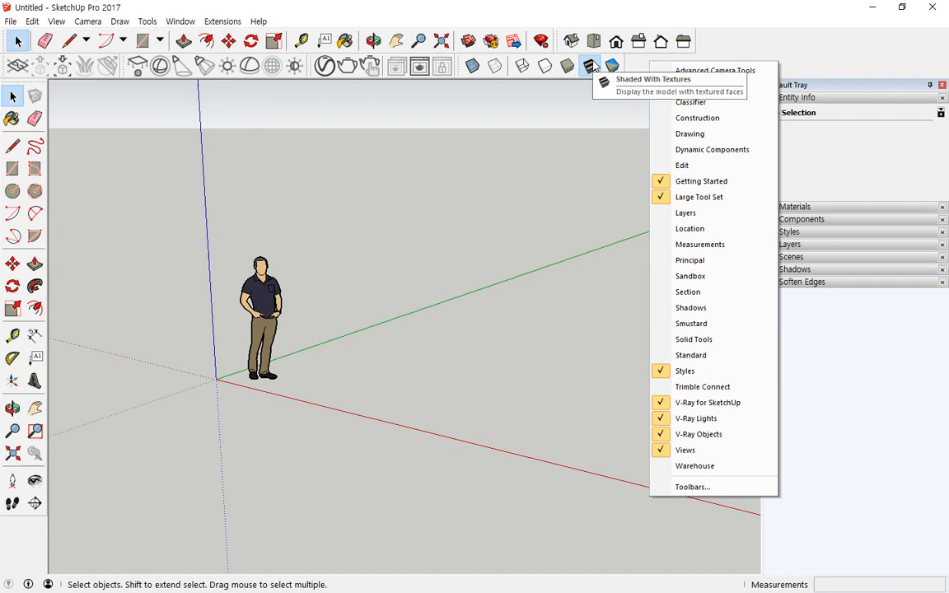
mouse_move(375, 7)
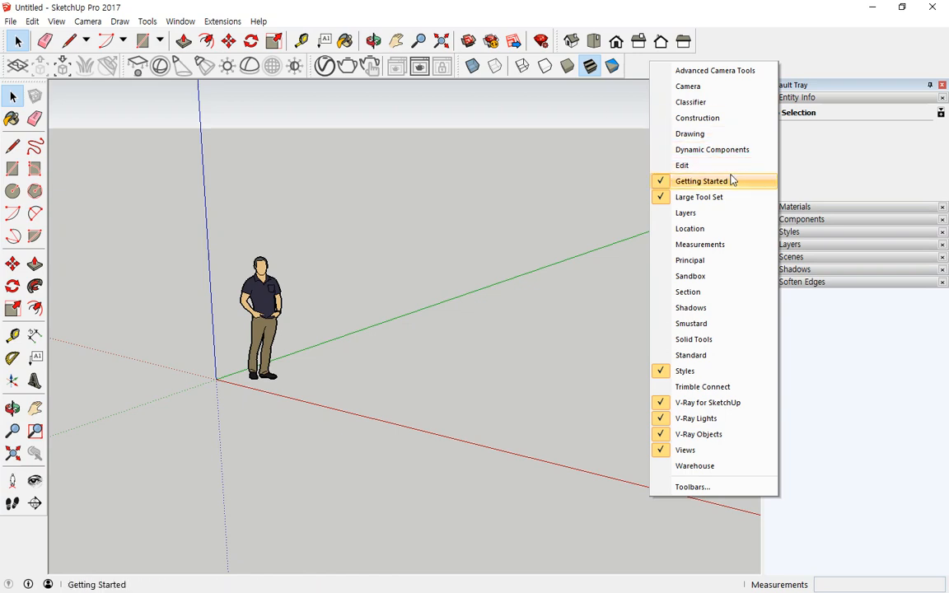
key("ctrl+alt+d")
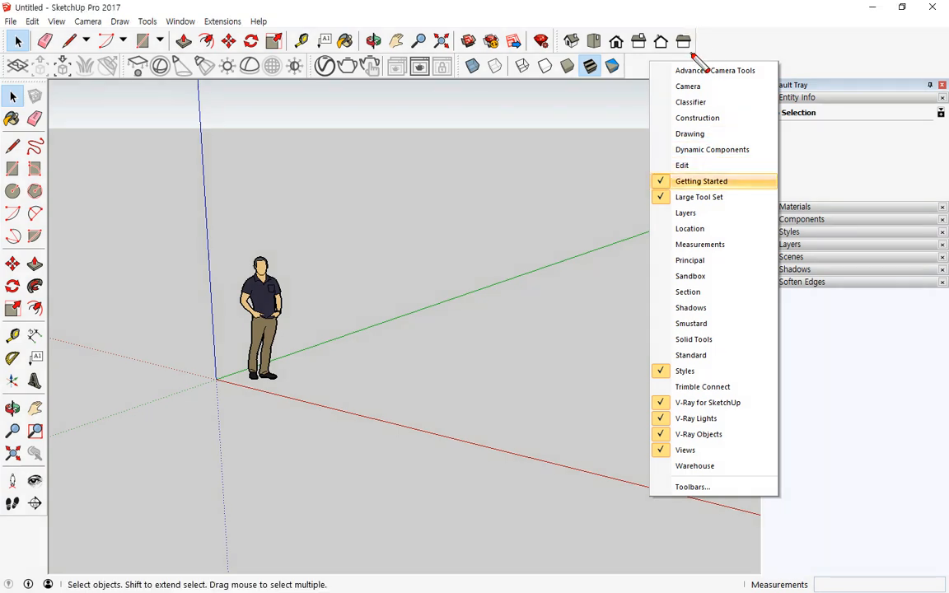
left_click_drag(693, 53, 413, 34)
mouse_move(521, 54)
left_mouse_down()
mouse_move(10, 53)
mouse_move(18, 23)
mouse_move(305, 23)
mouse_move(699, 55)
left_mouse_up()
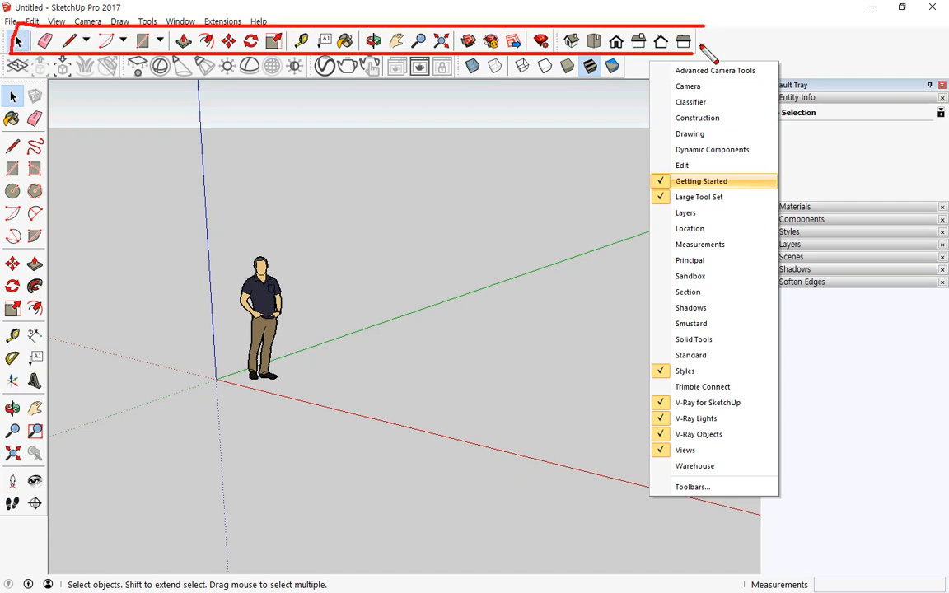
mouse_move(1, 83)
left_mouse_down()
mouse_move(48, 82)
mouse_move(38, 505)
mouse_move(3, 462)
mouse_move(24, 92)
left_mouse_up()
left_click_drag(22, 134, 10, 216)
left_click_drag(25, 216, 1, 282)
left_click_drag(13, 279, 12, 341)
left_click_drag(51, 336, 1, 438)
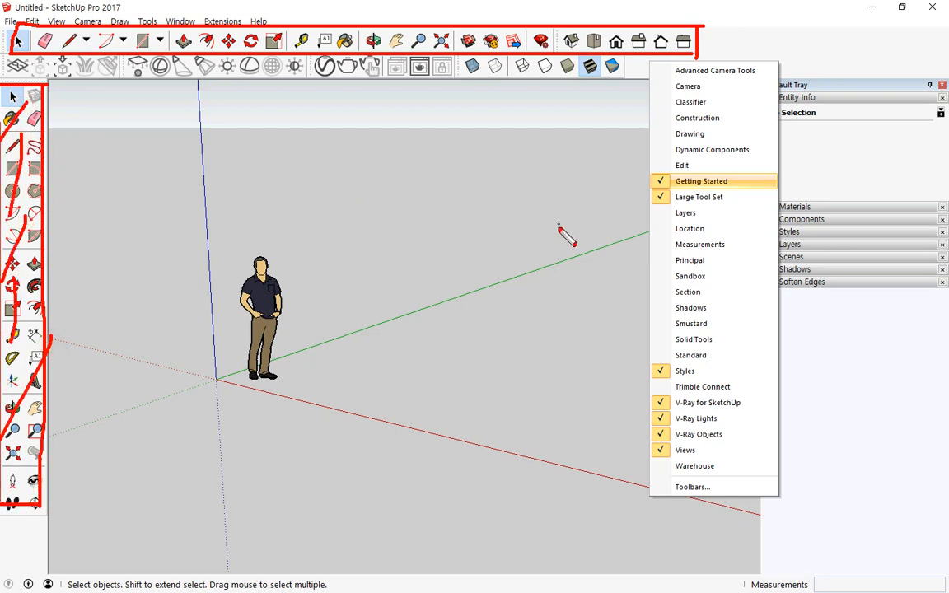
left_click_drag(740, 212, 657, 215)
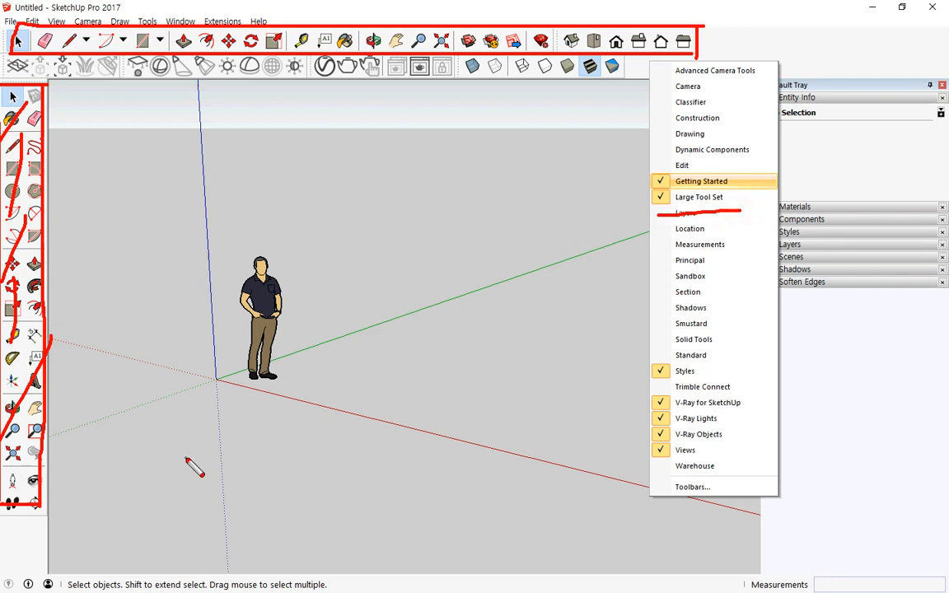
key("Escape")
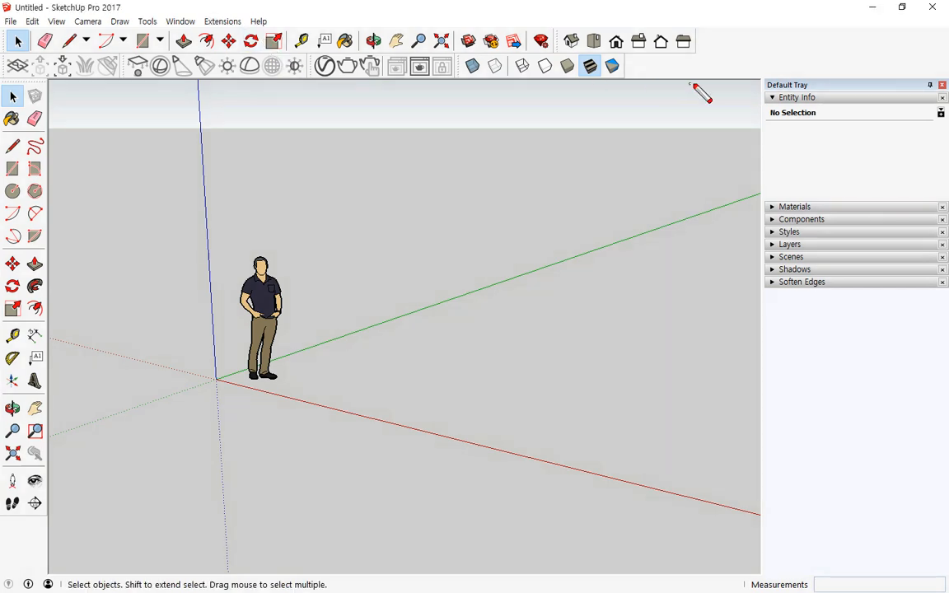
mouse_move(643, 53)
left_mouse_down()
mouse_move(692, 52)
mouse_move(38, 52)
mouse_move(41, 484)
left_mouse_up()
left_click_drag(47, 541, 7, 539)
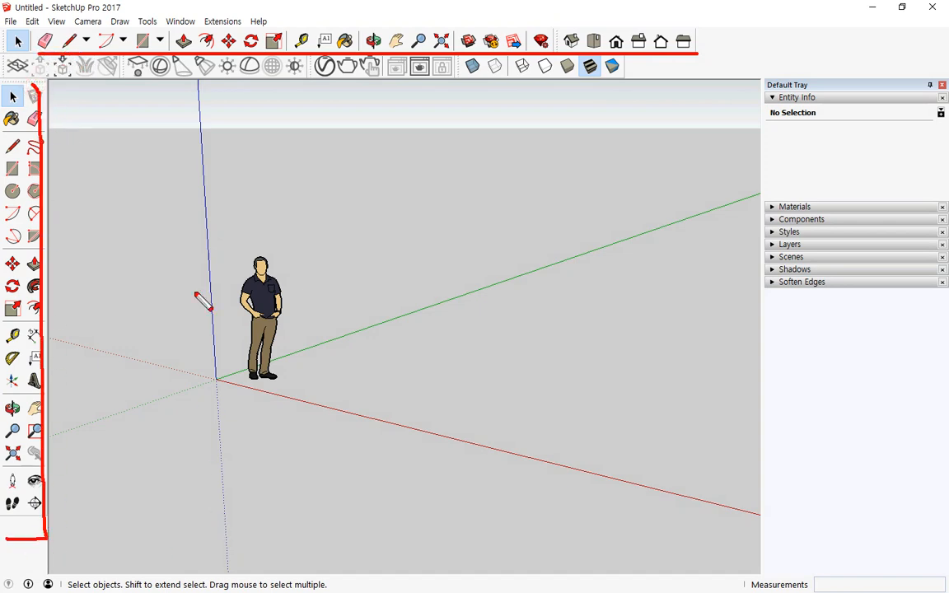
key("Escape")
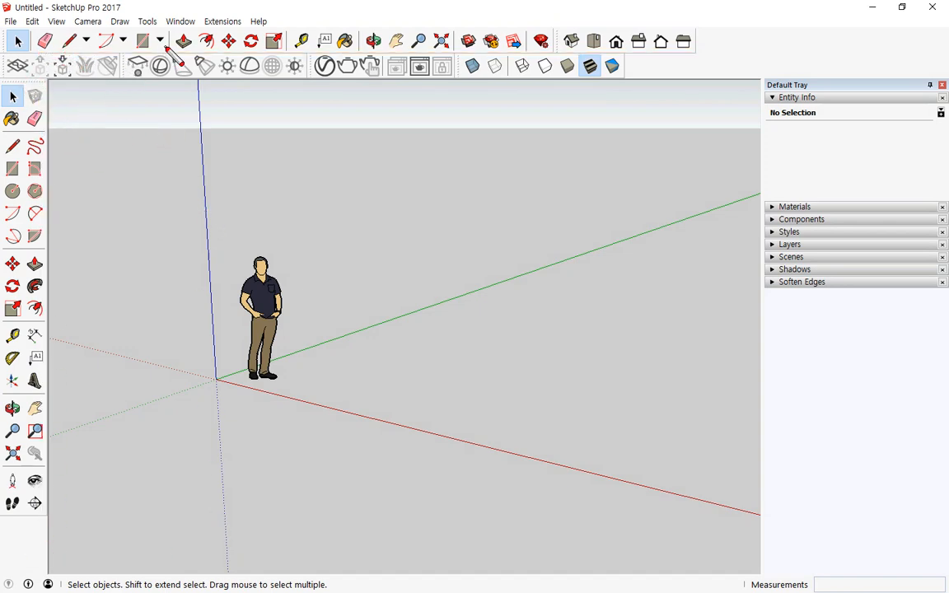
left_click(162, 45)
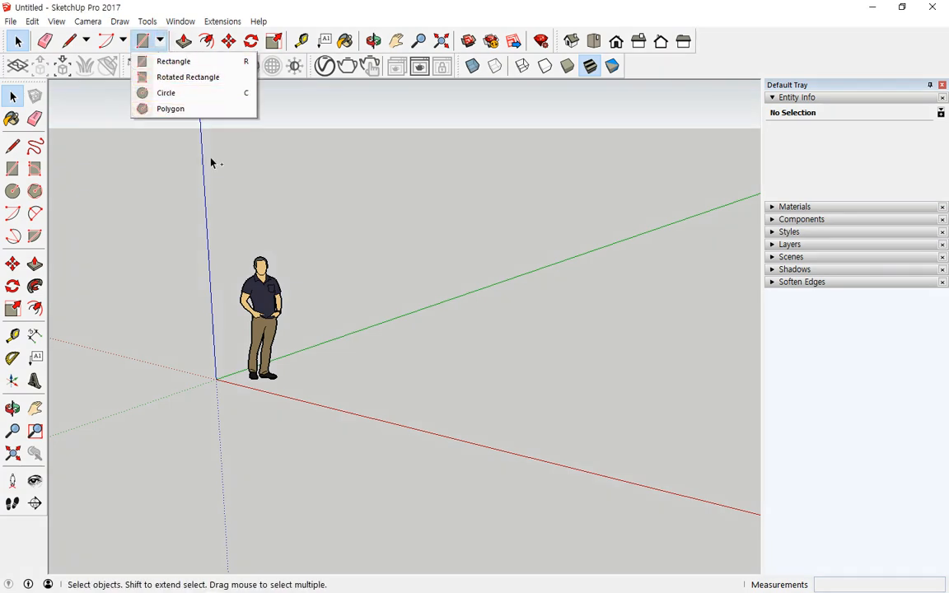
left_click(274, 163)
key("ctrl+alt+d")
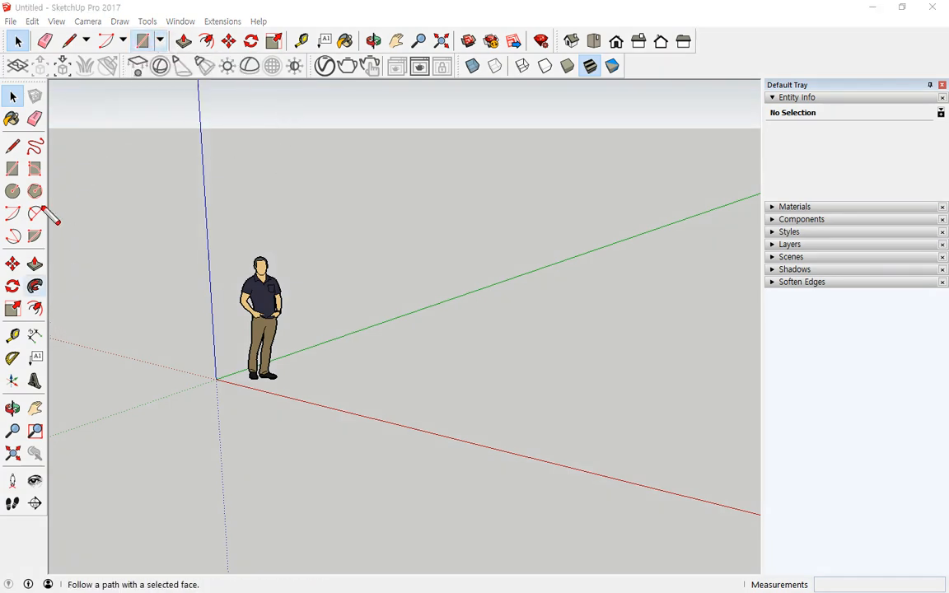
mouse_move(37, 243)
left_mouse_down()
mouse_move(7, 239)
mouse_move(52, 160)
mouse_move(26, 247)
left_mouse_up()
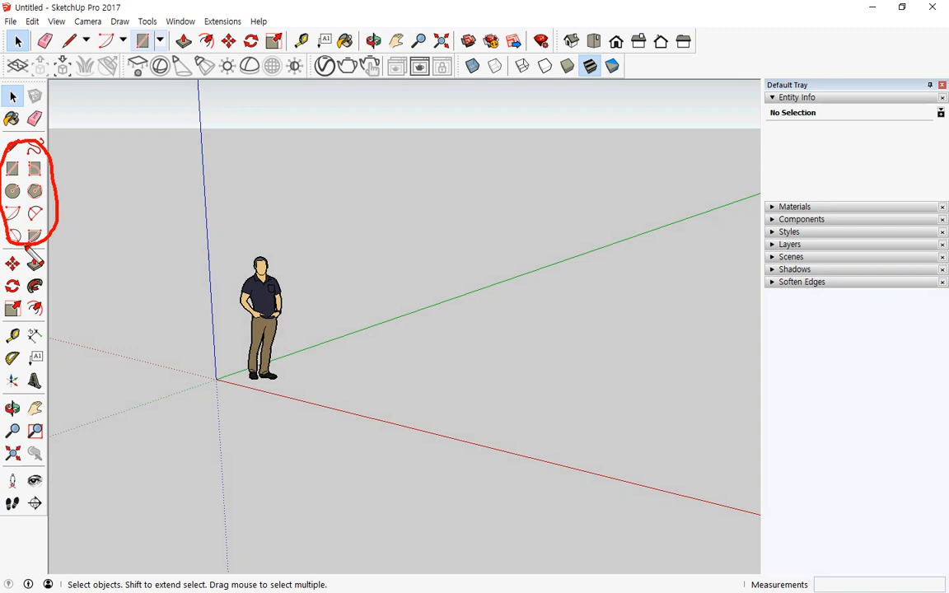
key("Escape")
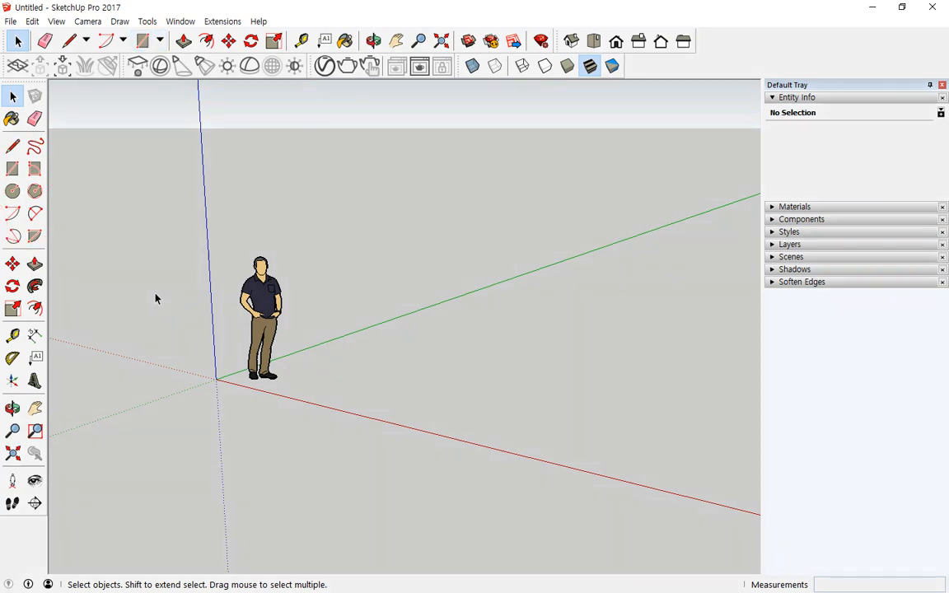
key("ctrl+alt+d")
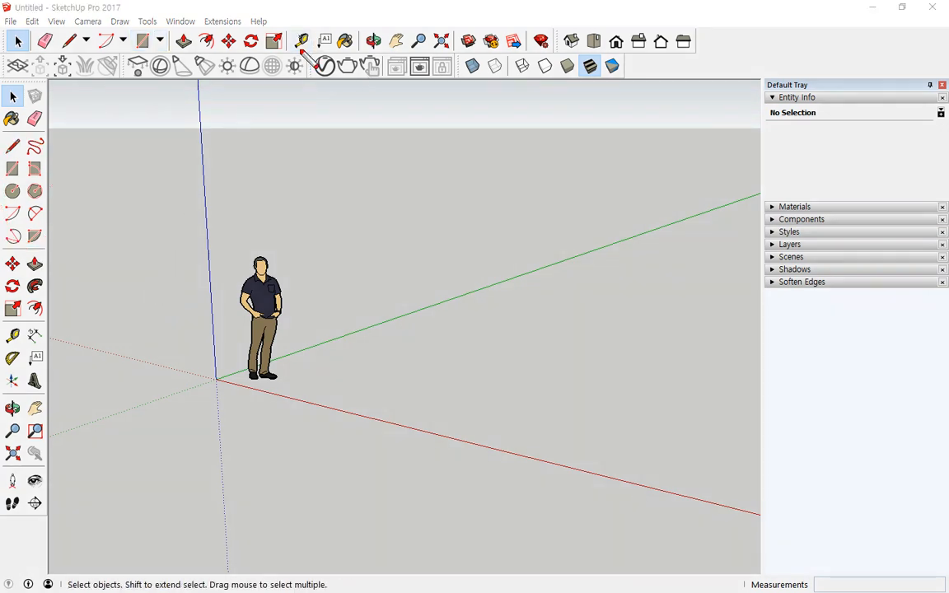
left_click_drag(298, 49, 397, 51)
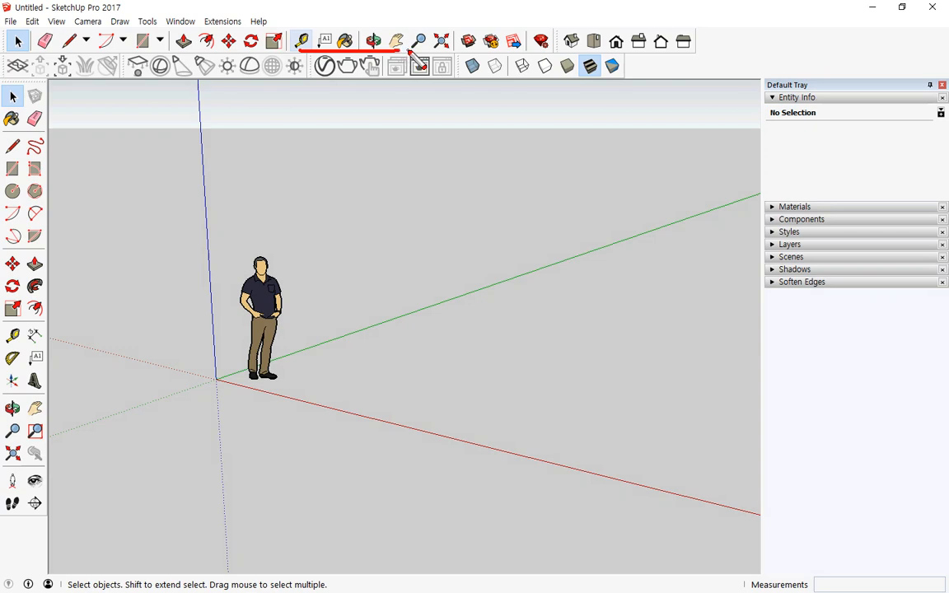
key("ctrl+z")
left_click_drag(49, 85, 49, 527)
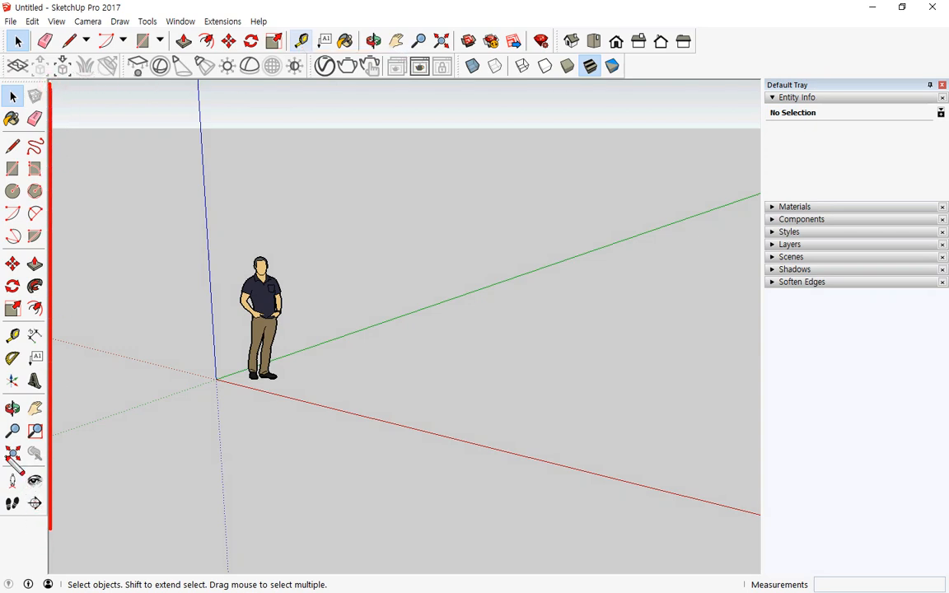
key("Escape")
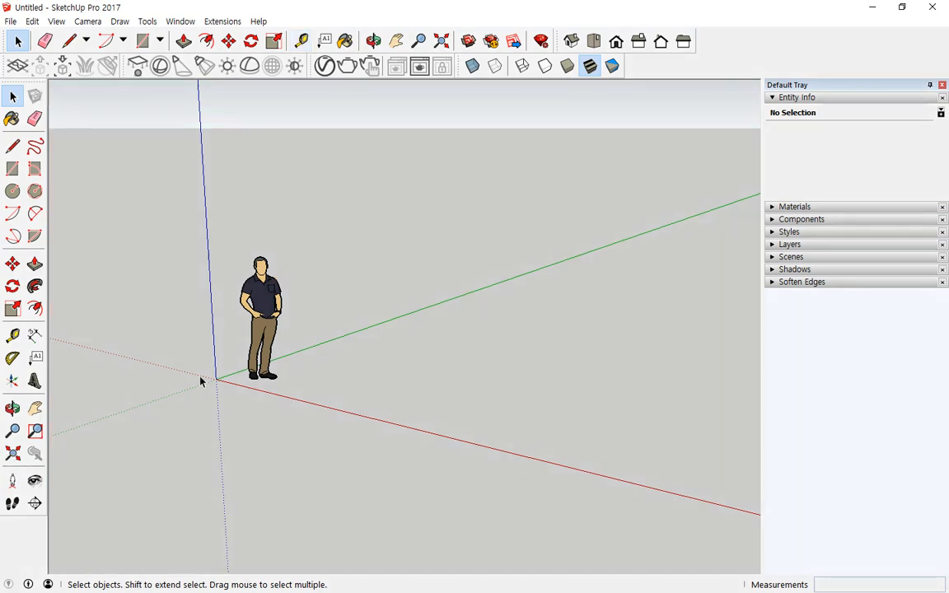
key("ctrl+2")
left_click_drag(466, 450, 455, 432)
left_click_drag(413, 320, 412, 322)
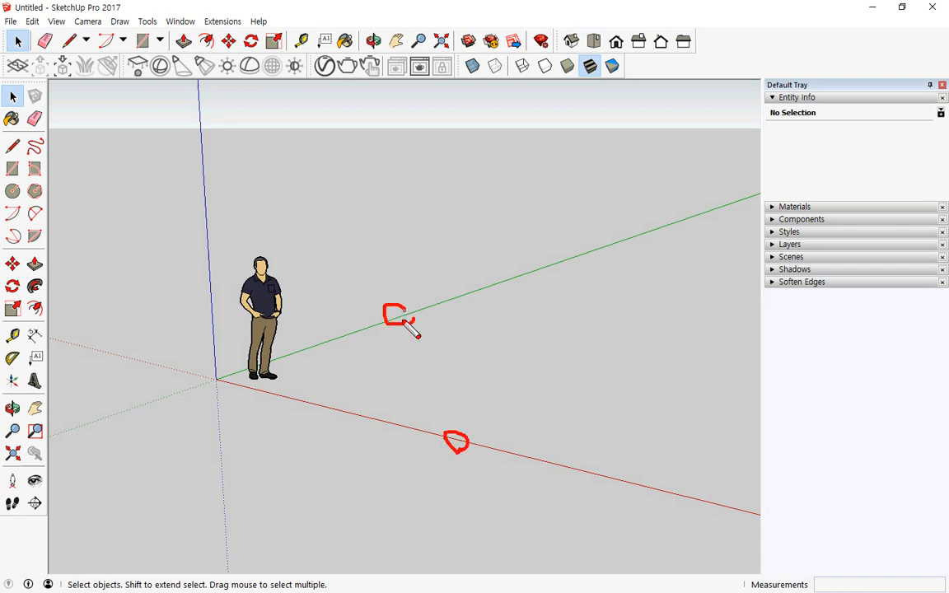
left_click_drag(208, 184, 204, 185)
key("Escape")
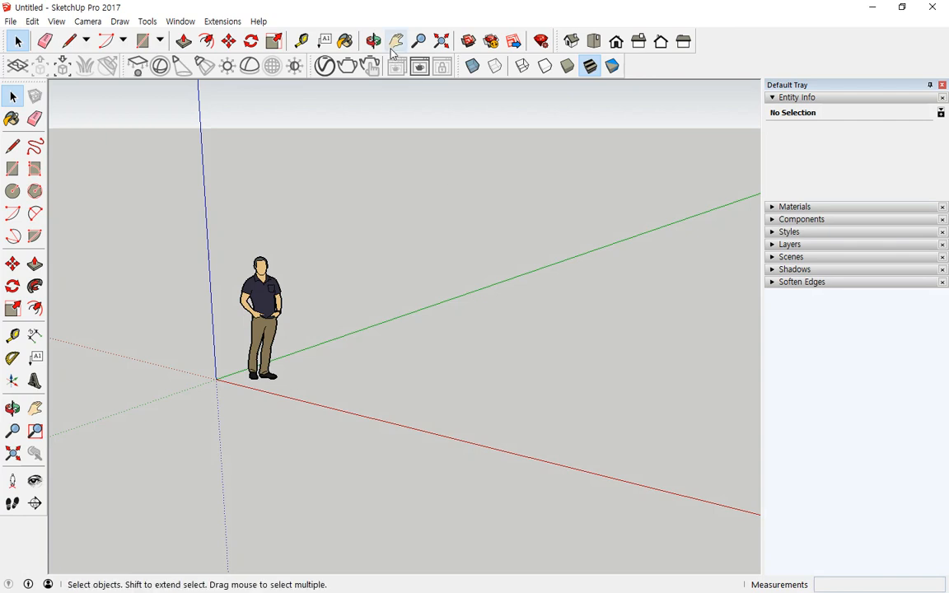
mouse_move(363, 53)
left_mouse_down()
mouse_move(449, 54)
mouse_move(456, 29)
mouse_move(360, 25)
mouse_move(362, 53)
left_mouse_up()
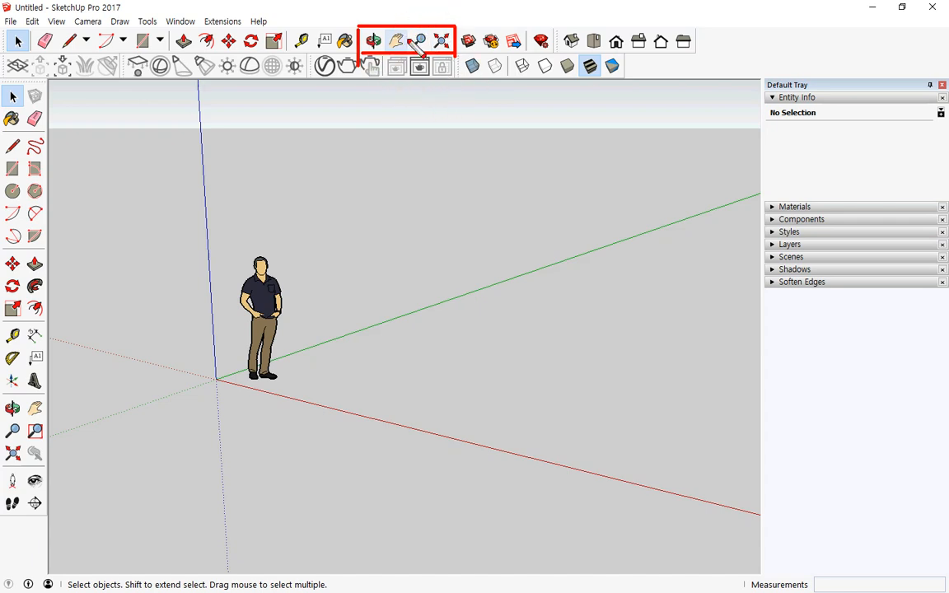
mouse_move(7, 392)
left_mouse_down()
mouse_move(47, 390)
mouse_move(48, 424)
mouse_move(47, 453)
mouse_move(9, 466)
left_mouse_up()
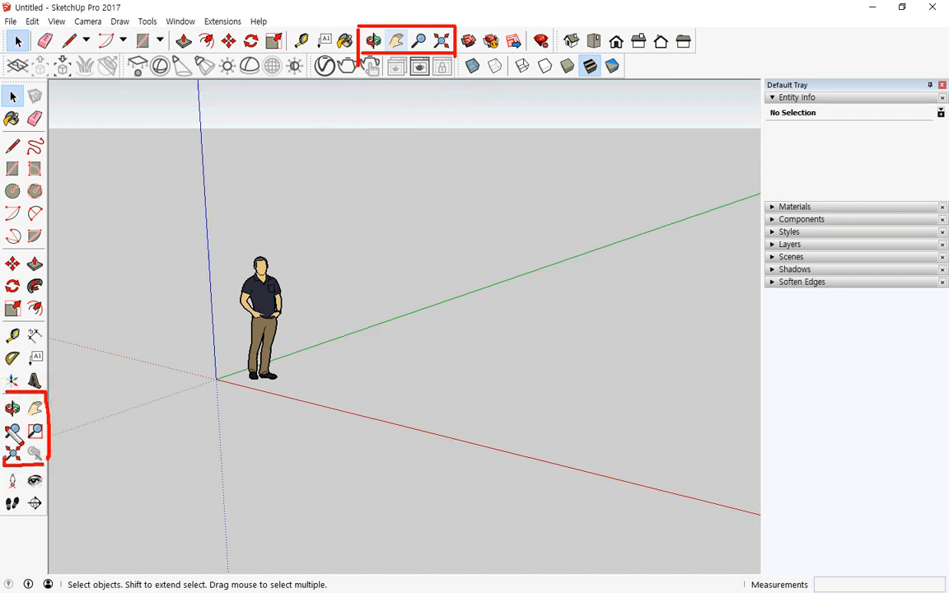
left_click_drag(47, 399, 354, 205)
left_click_drag(375, 136, 402, 81)
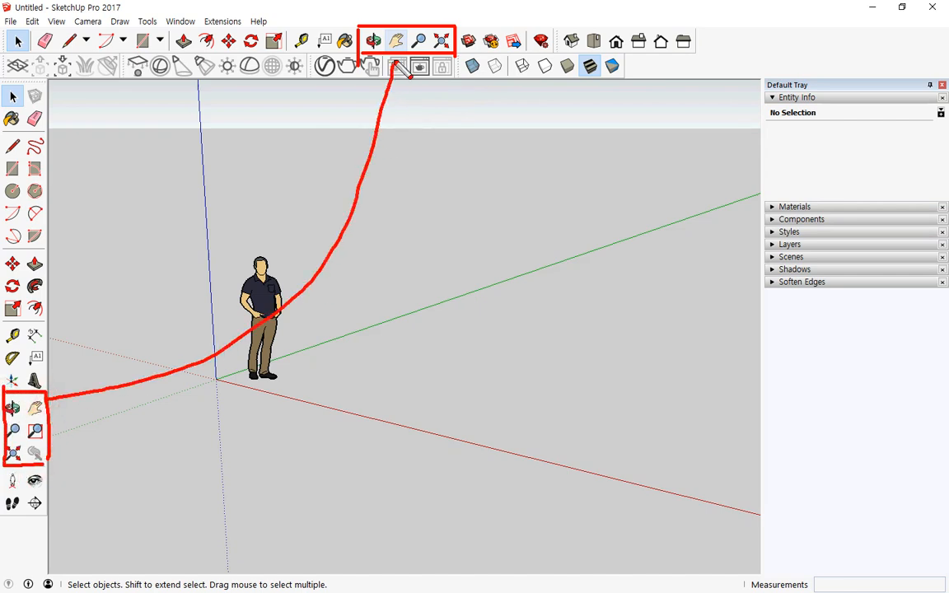
left_click_drag(70, 382, 65, 403)
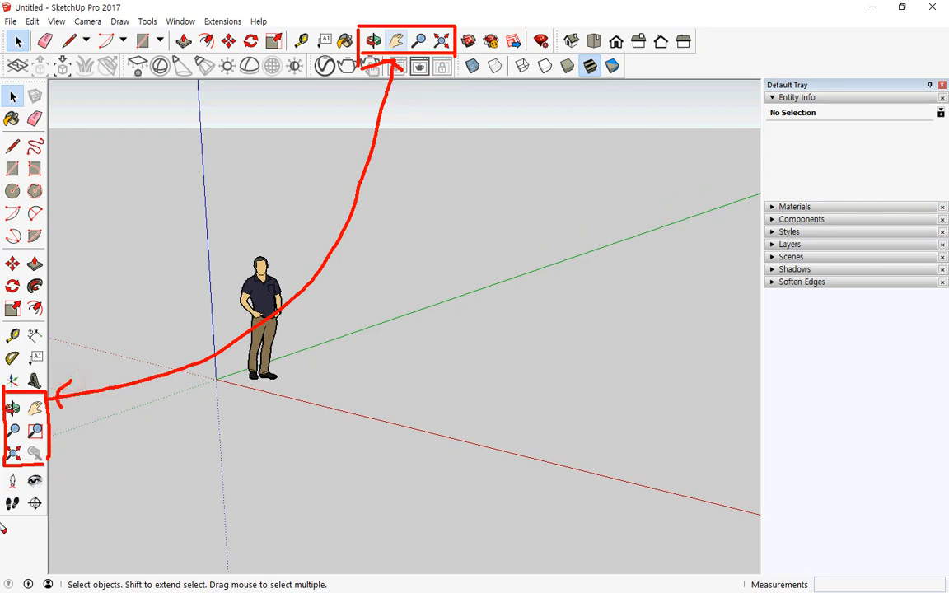
mouse_move(2, 516)
left_mouse_down()
mouse_move(26, 519)
mouse_move(44, 485)
mouse_move(12, 468)
mouse_move(5, 520)
left_mouse_up()
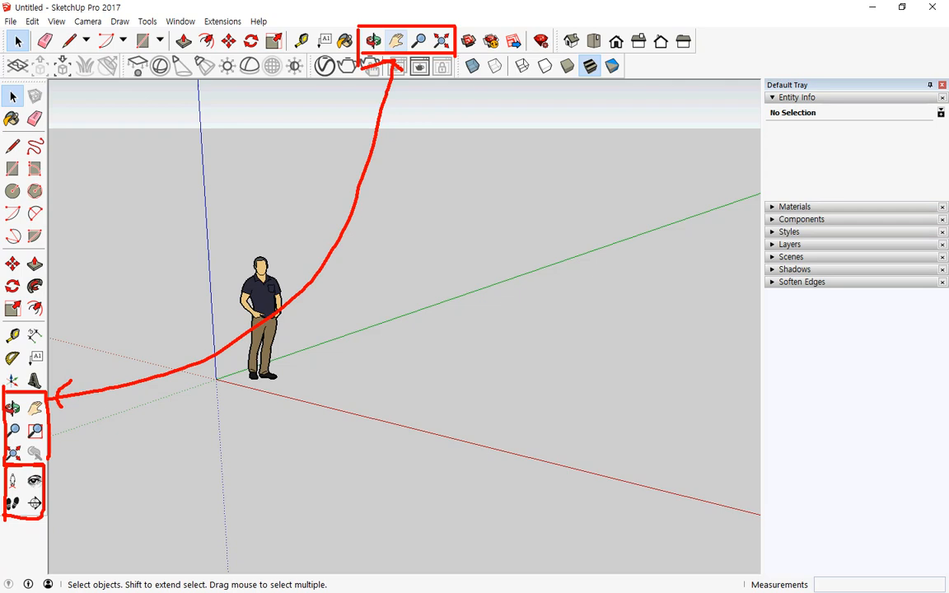
key("Escape")
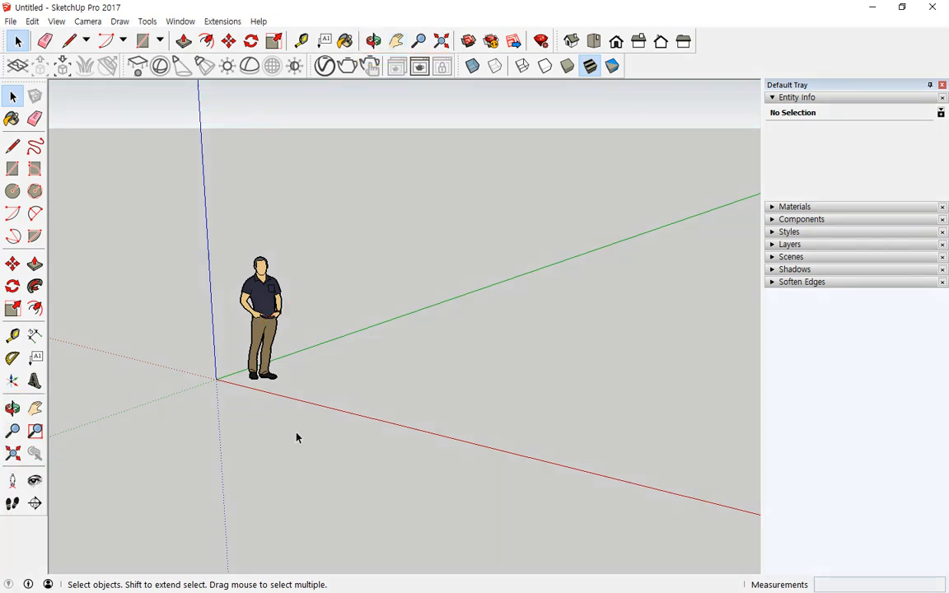
- Orbit the camera until the figure faces forward with the red axis nearly horizontal
left_click(373, 41)
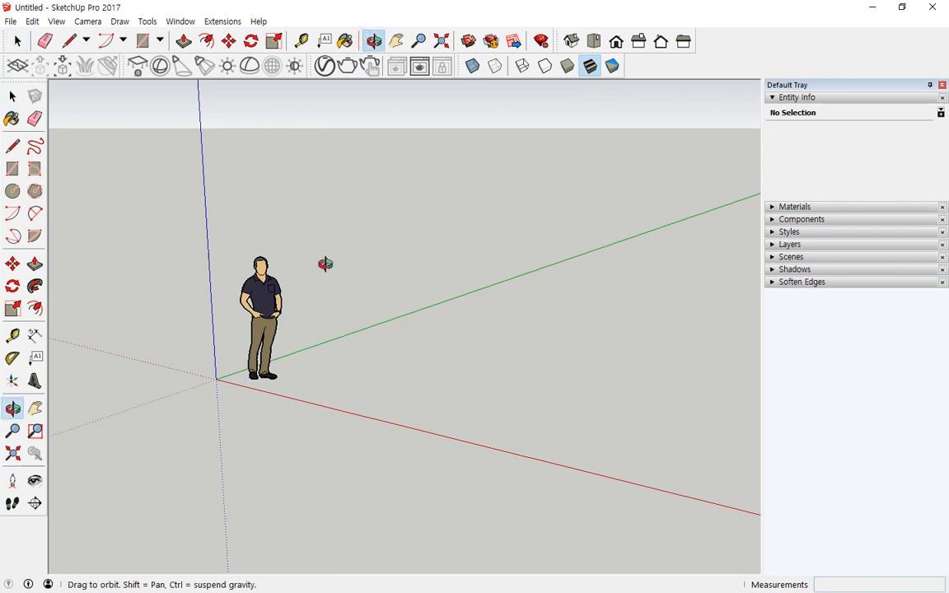
left_click_drag(325, 269, 582, 357)
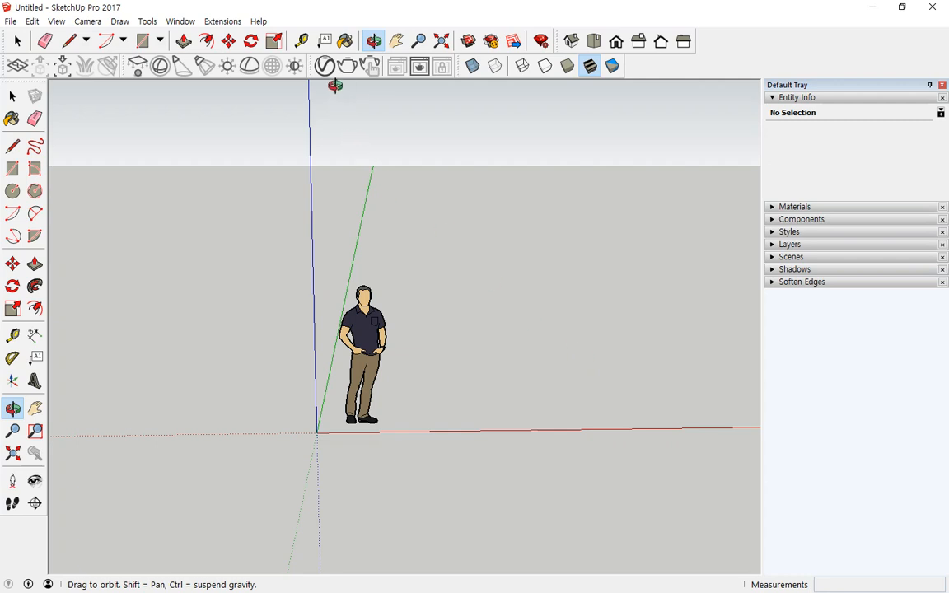
- Pan the figure to the right of the origin, then orbit until the green axis leans left
left_click(397, 43)
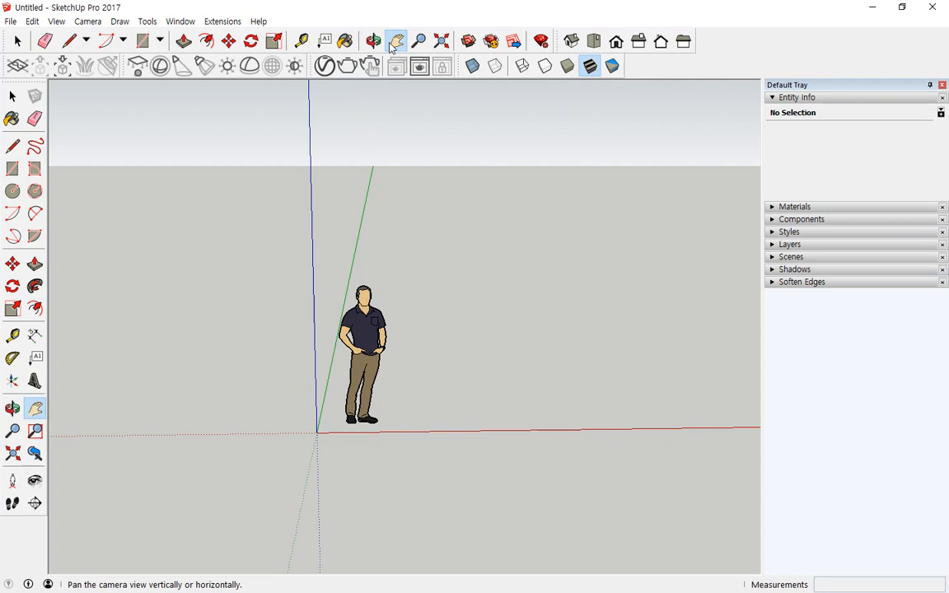
left_click_drag(469, 284, 165, 269)
left_click_drag(218, 267, 676, 292)
left_click_drag(186, 282, 285, 422)
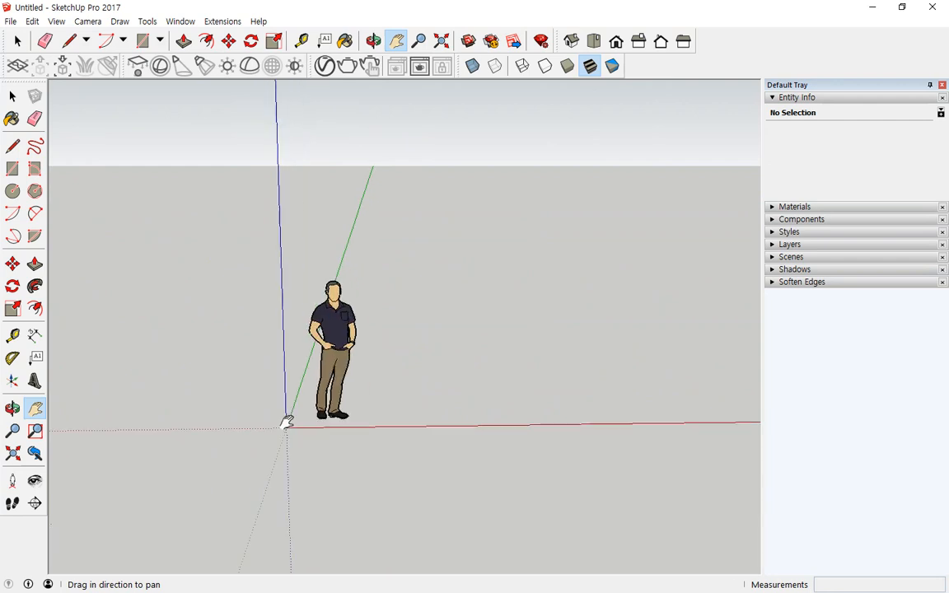
left_click(373, 41)
left_click_drag(329, 247, 482, 486)
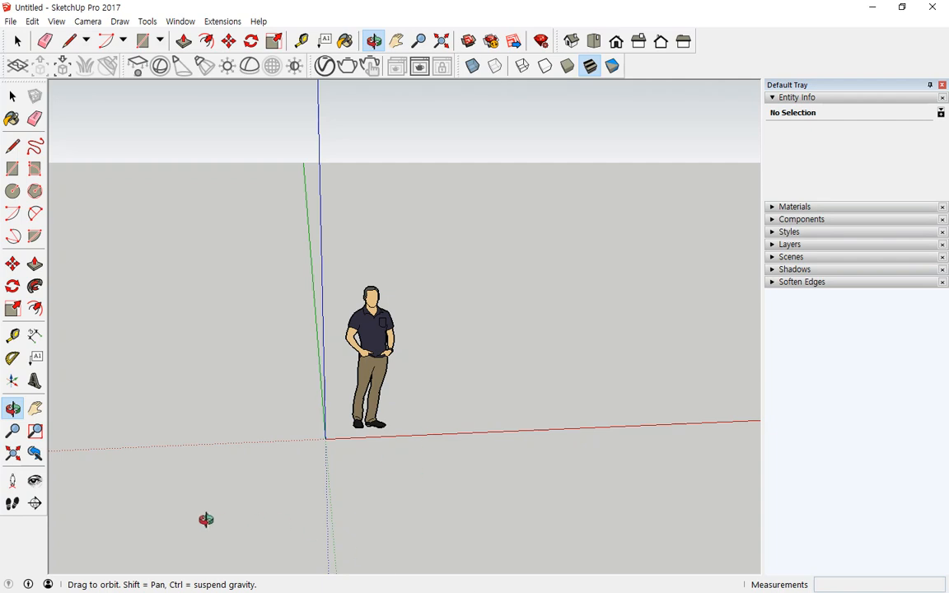
- Orbit around the figure with the O shortcut until the horizon and sky reappear
mouse_move(32, 527)
left_mouse_down()
mouse_move(53, 493)
mouse_move(37, 533)
left_mouse_up()
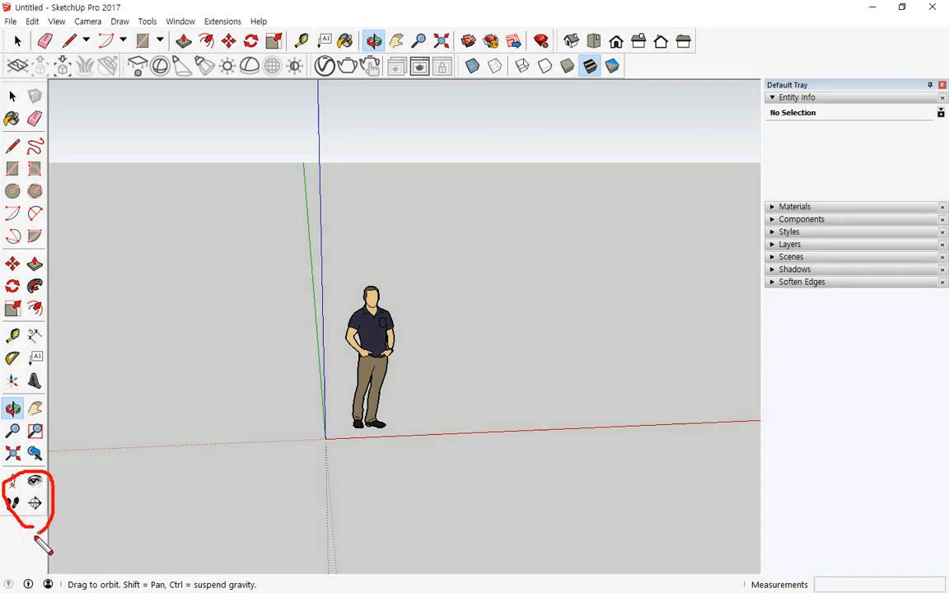
key("Escape")
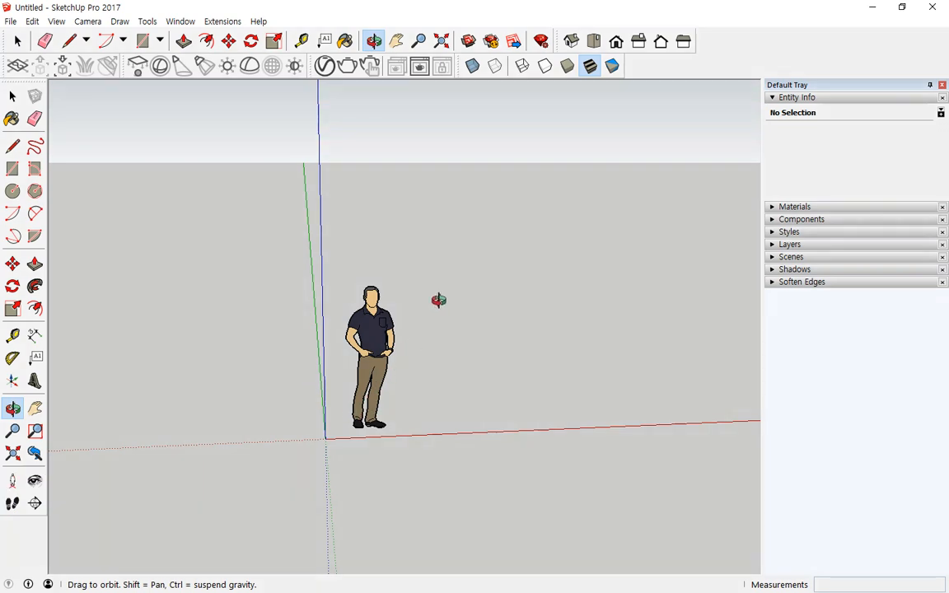
key("space")
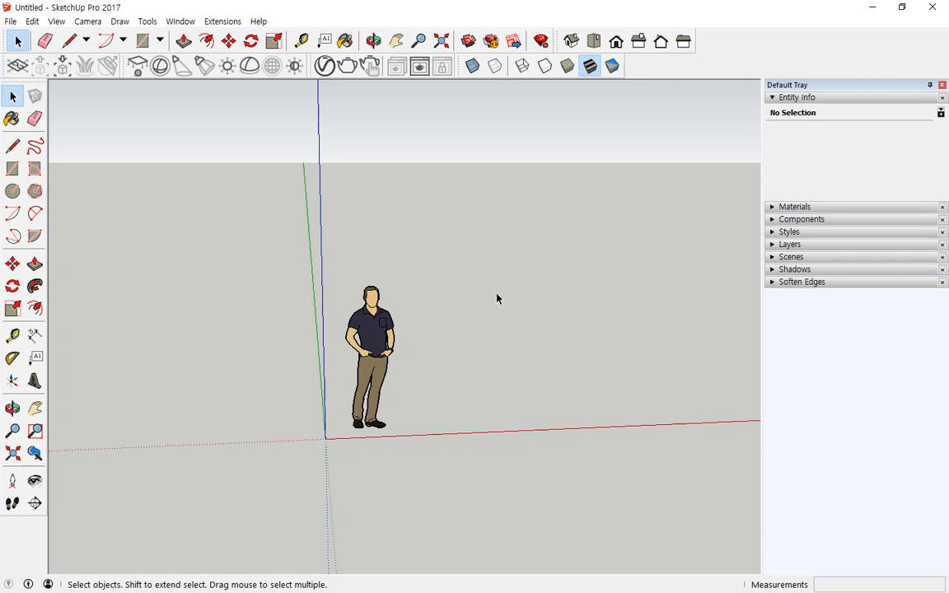
key("o")
left_click_drag(463, 350, 667, 345)
key("space")
mouse_move(274, 319)
middle_mouse_down()
mouse_move(601, 373)
mouse_move(555, 356)
mouse_move(630, 362)
middle_mouse_up()
middle_click_drag(241, 330, 576, 362)
middle_click_drag(351, 347, 536, 352)
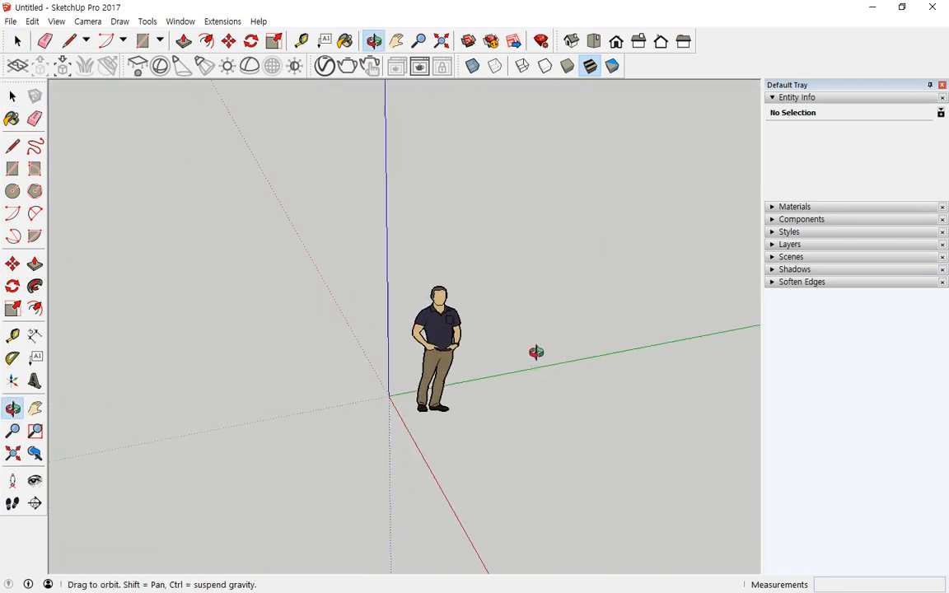
middle_click_drag(336, 329, 593, 363)
middle_click_drag(279, 333, 464, 364)
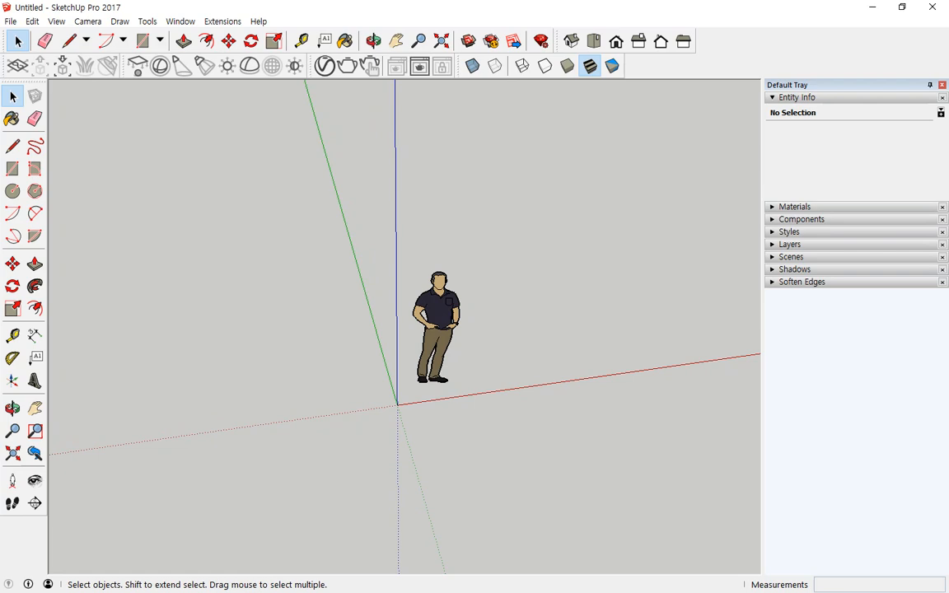
middle_click_drag(451, 271, 366, 203)
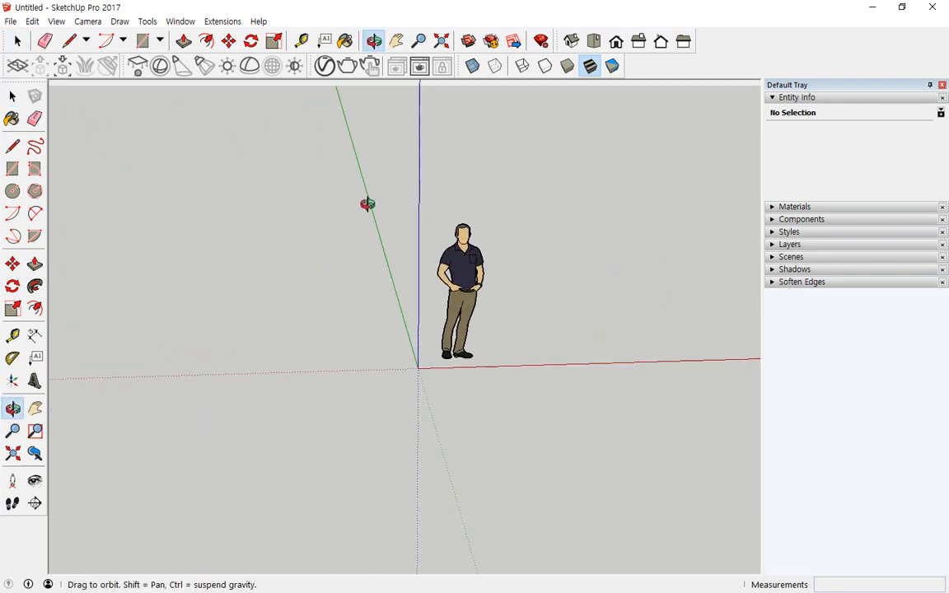
middle_click_drag(519, 211, 191, 286)
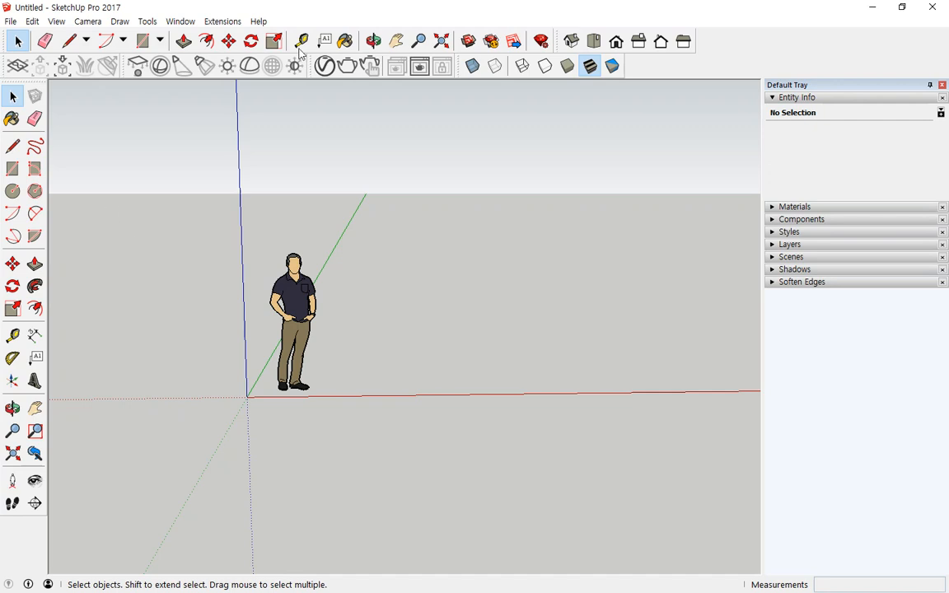
- Zoom the figure in and back out, then use Zoom Extents to fit the whole model
left_click(418, 41)
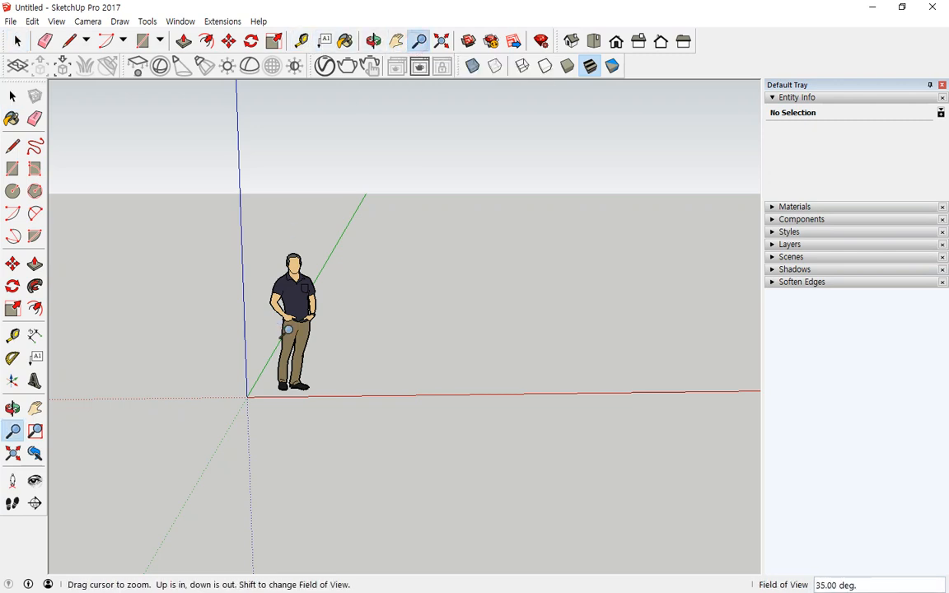
mouse_move(287, 329)
left_mouse_down()
mouse_move(294, 158)
mouse_move(262, 239)
mouse_move(265, 334)
mouse_move(257, 149)
mouse_move(277, 424)
mouse_move(259, 209)
mouse_move(282, 352)
mouse_move(288, 342)
left_mouse_up()
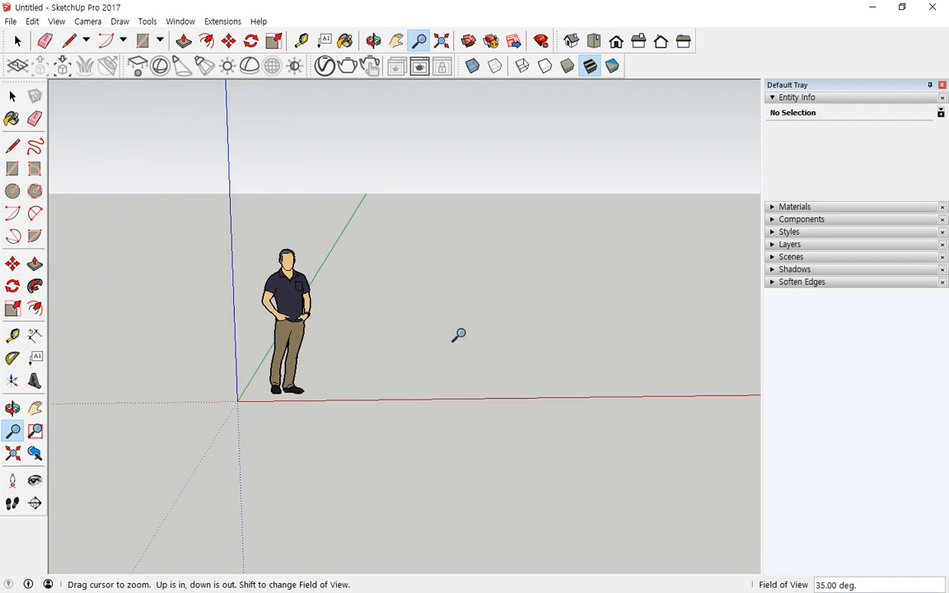
left_click_drag(458, 335, 327, 139)
left_click_drag(345, 515, 284, 460)
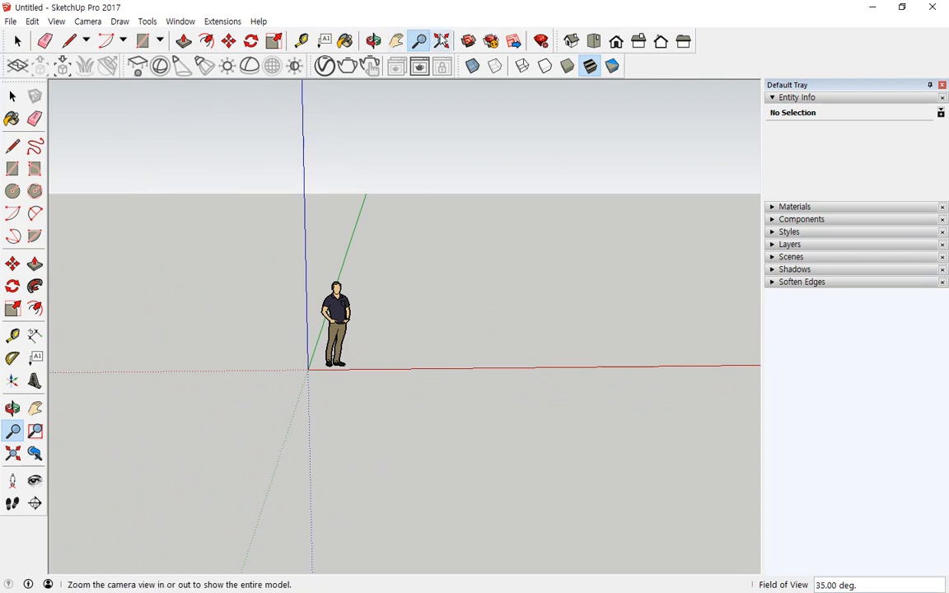
left_click(441, 40)
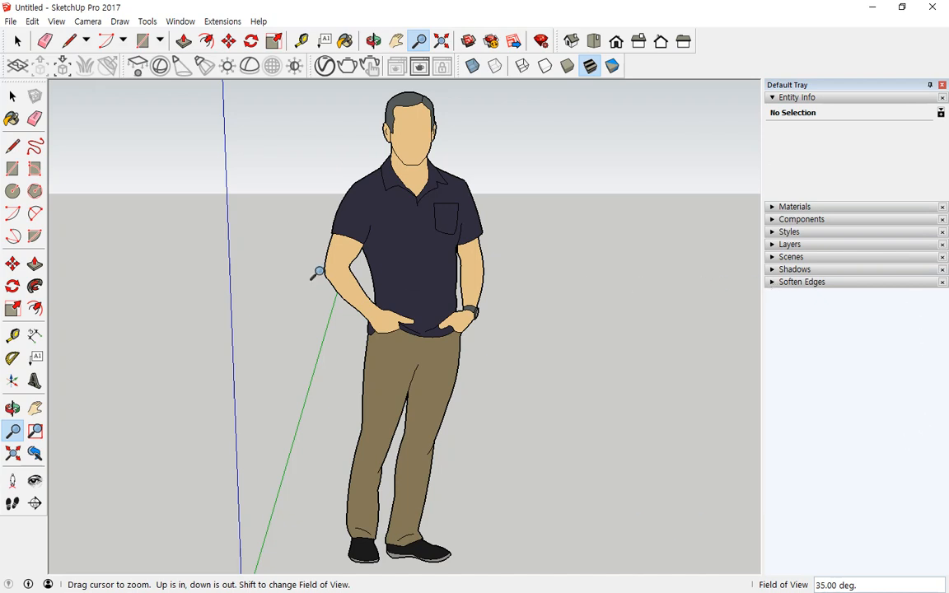
- Zoom with the scroll wheel and recentre near the figure so it and the origin both show
left_click_drag(453, 280, 434, 336)
scroll(440, 324, "up", 8)
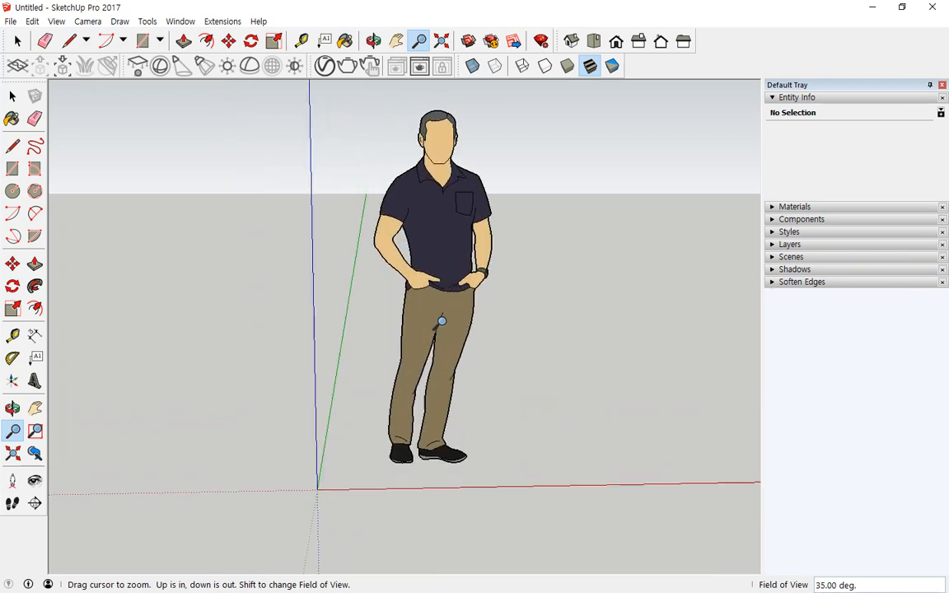
scroll(467, 481, "down", 7)
scroll(482, 426, "down", 2)
scroll(481, 441, "up", 4)
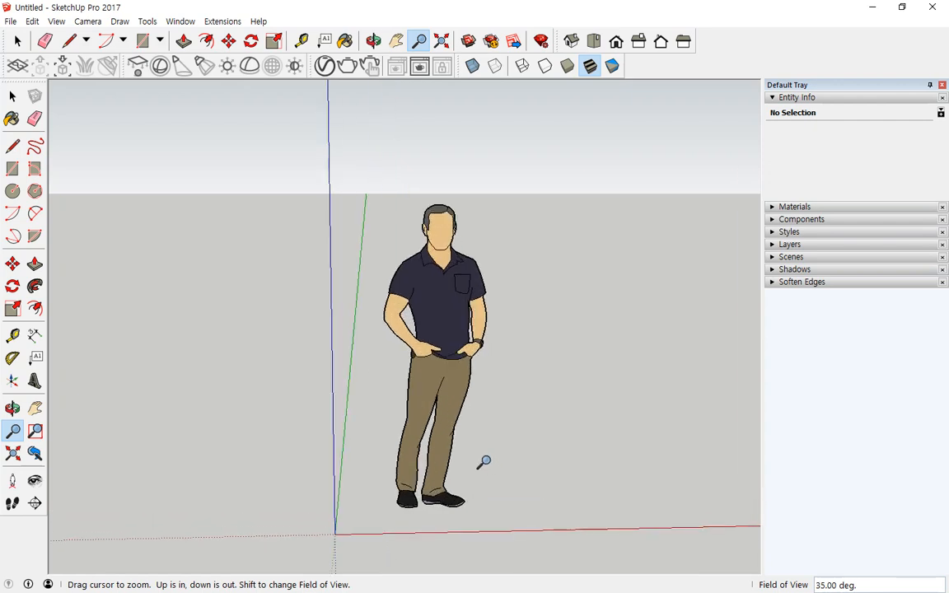
scroll(470, 440, "down", 4)
scroll(465, 417, "down", 1)
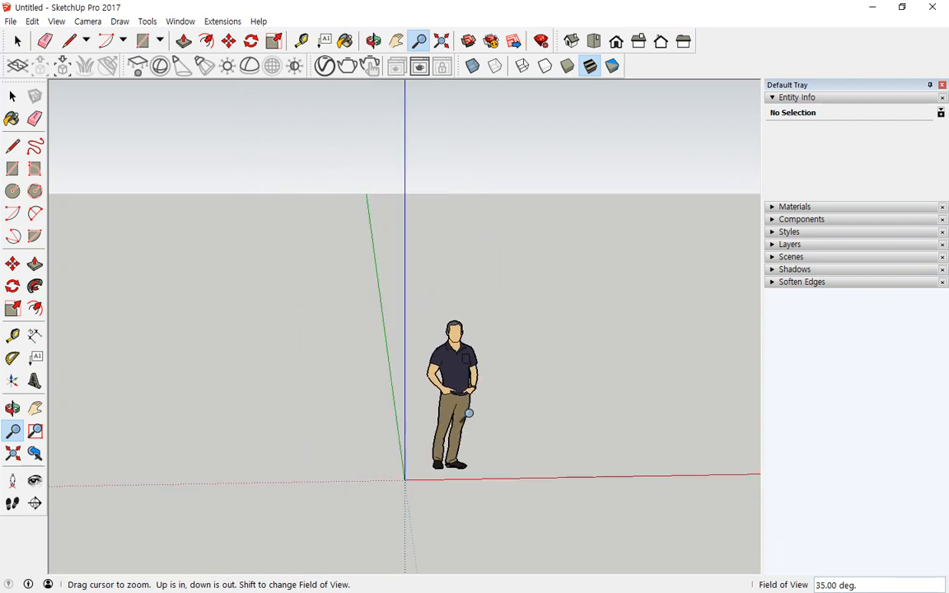
middle_click(472, 401)
middle_click(473, 401)
middle_click(475, 400)
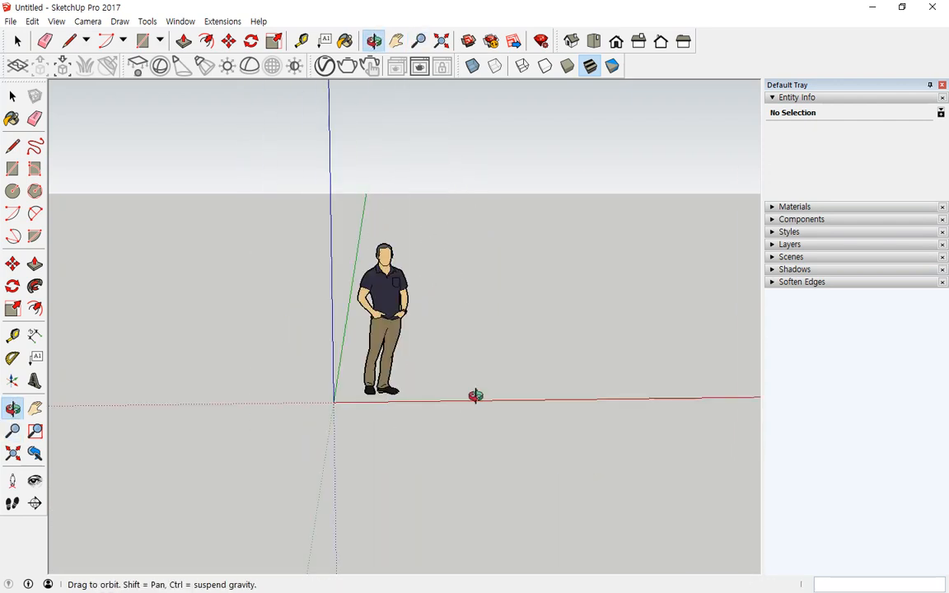
middle_click(475, 399)
scroll(356, 274, "up", 2)
scroll(356, 274, "down", 2)
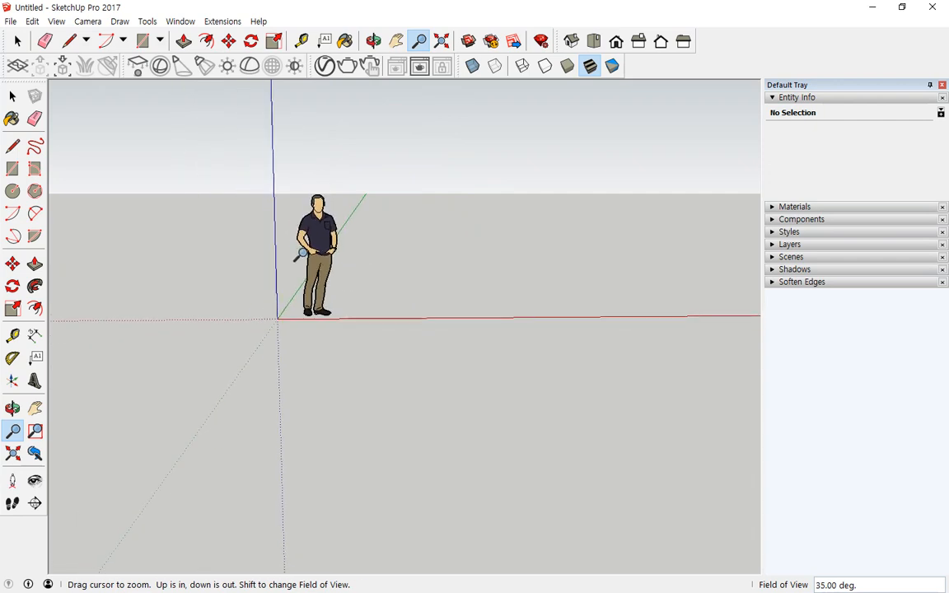
scroll(255, 259, "up", 4)
scroll(290, 239, "down", 2)
scroll(326, 185, "down", 1)
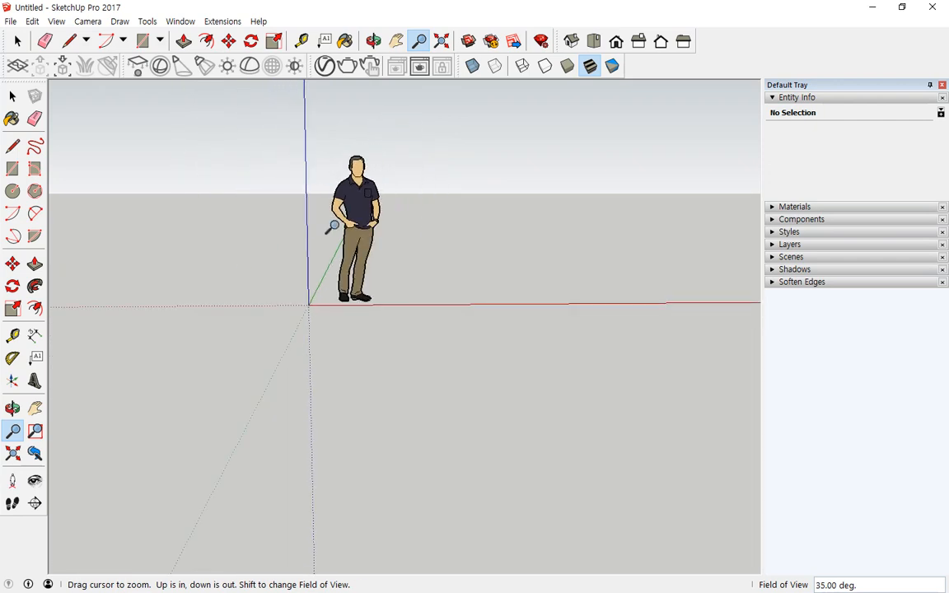
scroll(338, 226, "up", 3)
scroll(341, 226, "down", 2)
scroll(341, 226, "up", 3)
scroll(344, 225, "down", 3)
scroll(348, 226, "up", 1)
scroll(350, 224, "up", 2)
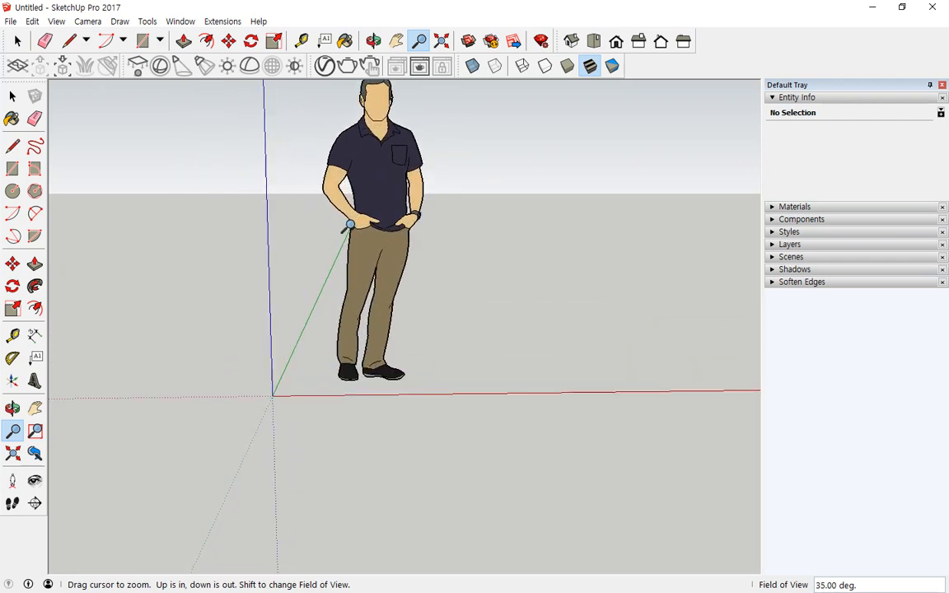
scroll(345, 226, "down", 3)
scroll(346, 228, "up", 2)
scroll(352, 229, "down", 2)
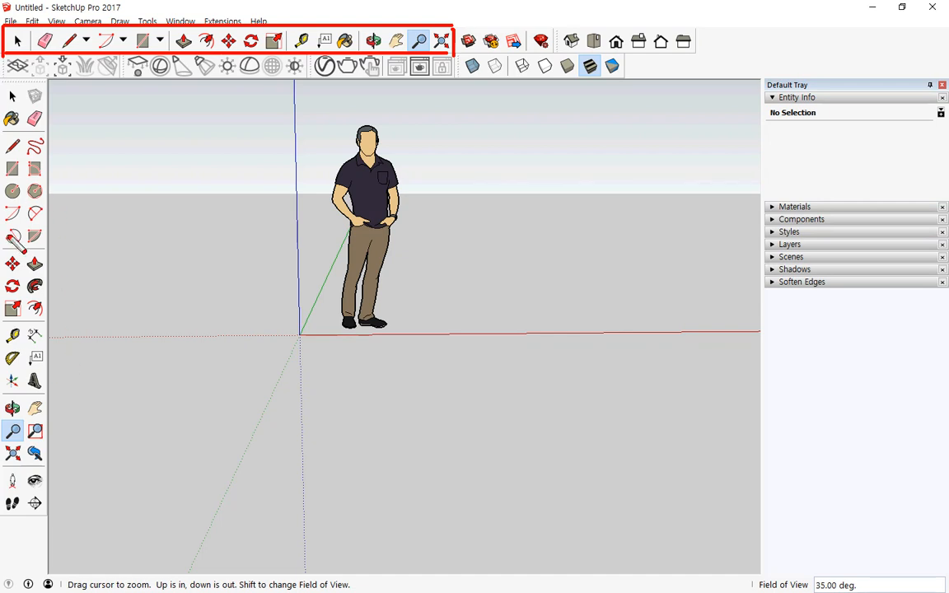
- Box-select at the left of the canvas, delete the selection, then undo it with Ctrl+Z
mouse_move(5, 135)
left_mouse_down()
mouse_move(46, 137)
mouse_move(38, 360)
left_mouse_up()
key("Delete")
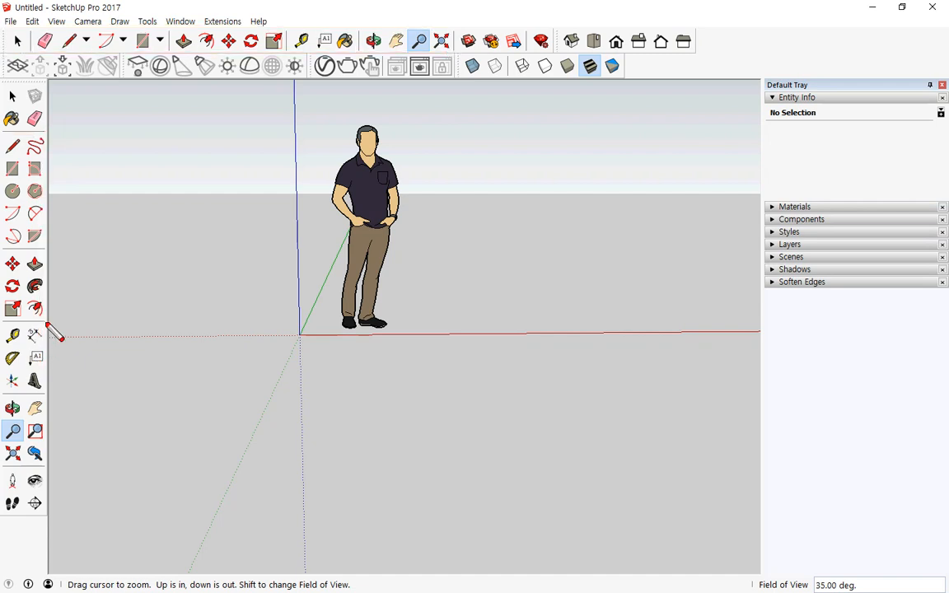
mouse_move(46, 322)
left_mouse_down()
mouse_move(58, 136)
mouse_move(2, 134)
mouse_move(2, 323)
mouse_move(47, 322)
left_mouse_up()
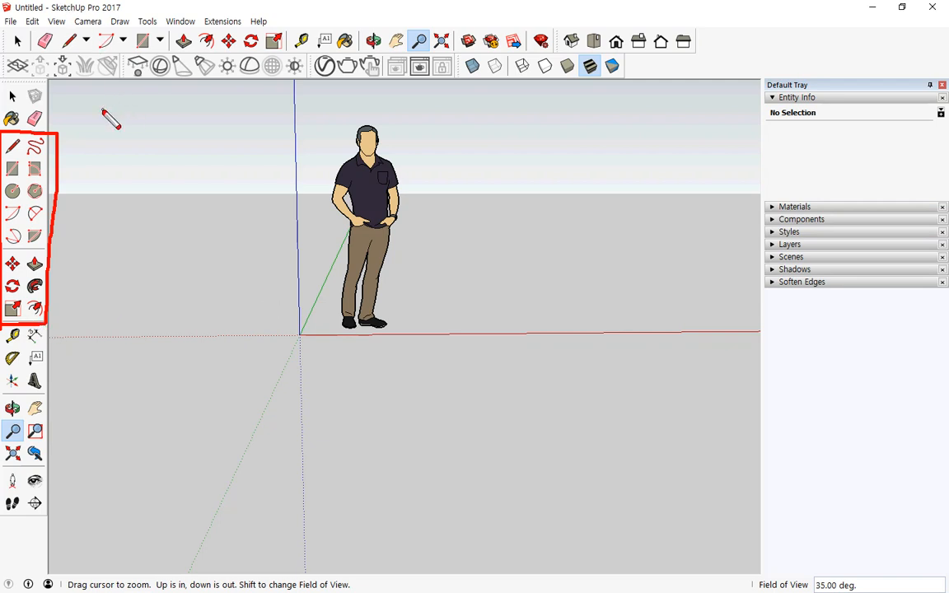
key("ctrl+z")
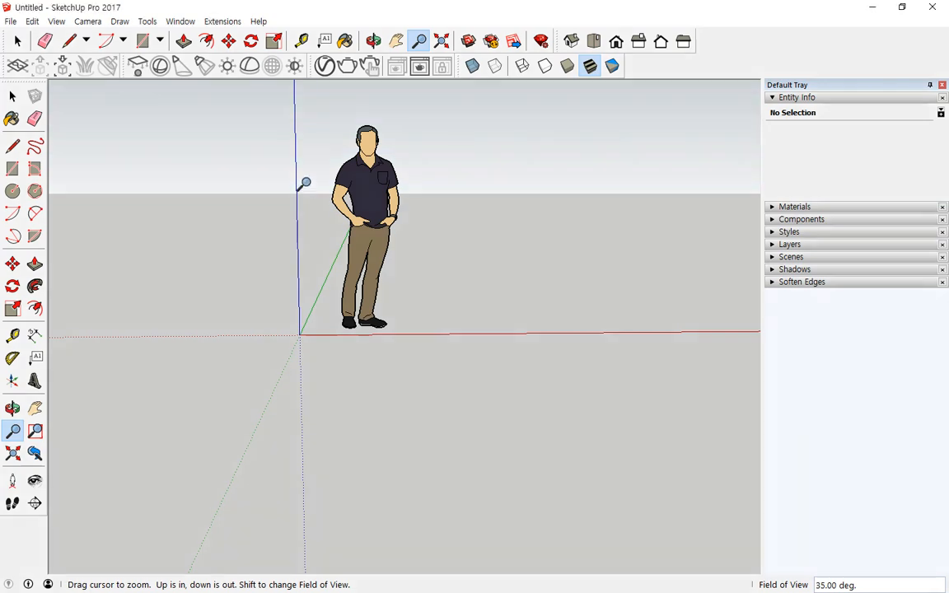
- Tilt the view down toward the ground and open the Camera menu showing Perspective
key("o")
left_click_drag(303, 182, 164, 165)
left_click(17, 41)
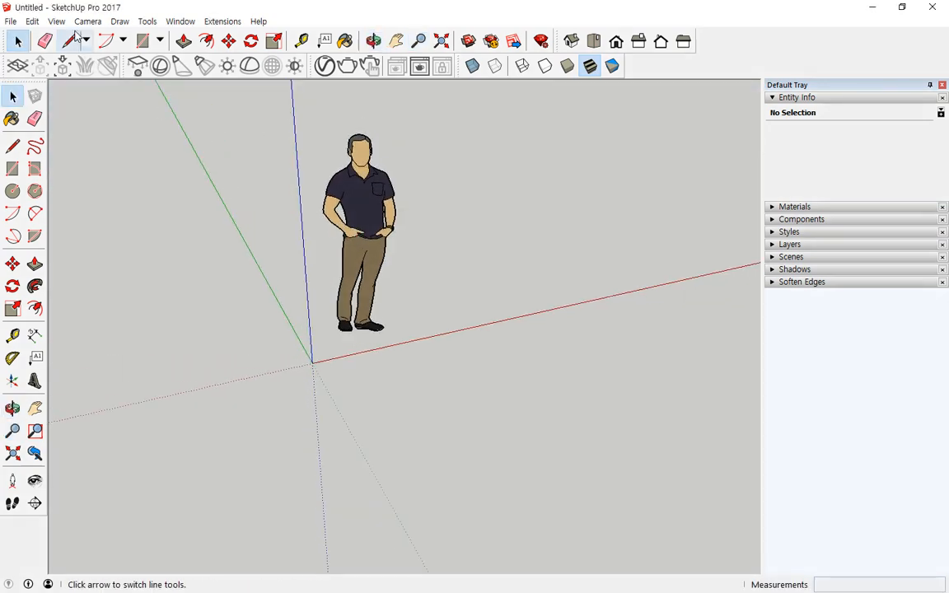
left_click(87, 21)
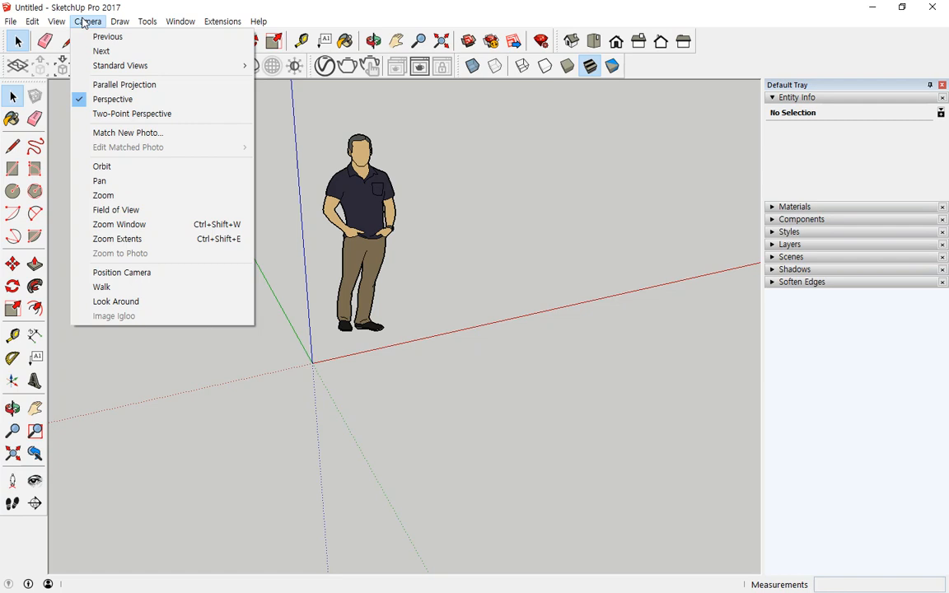
mouse_move(136, 68)
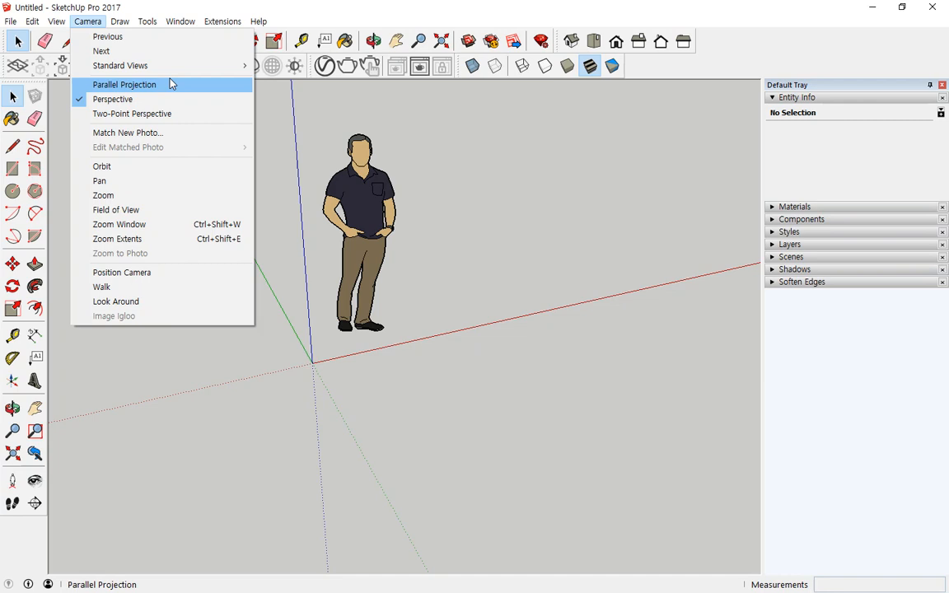
- Dismiss the Camera menu and orbit the view upward to show the sky
left_click(403, 269)
middle_click_drag(419, 276, 342, 205)
left_click_drag(342, 206, 225, 146)
key("space")
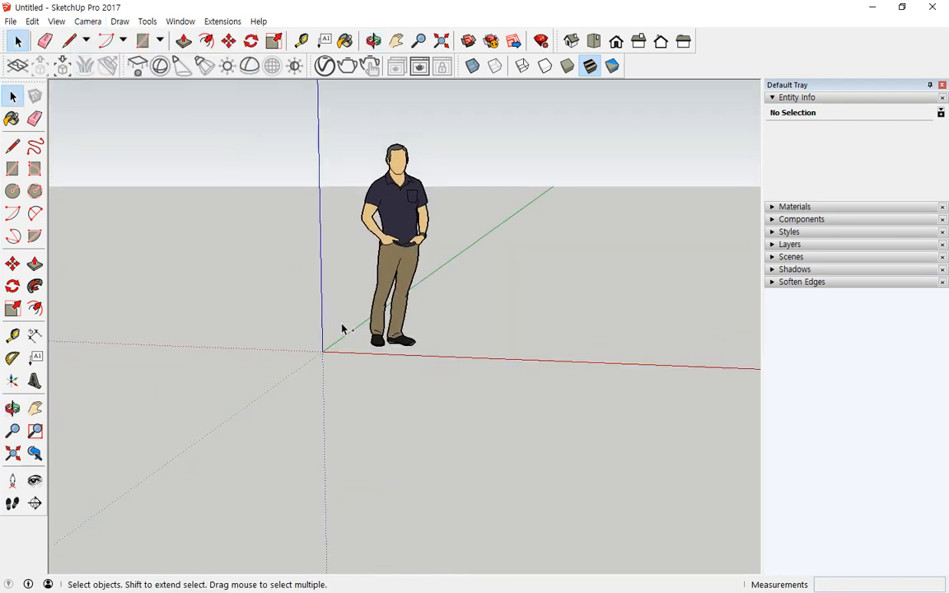
left_click_drag(395, 282, 553, 187)
left_click_drag(507, 310, 570, 186)
key("Escape")
- Place a dashed guide line parallel to the green axis with the Tape Measure tool
left_click(302, 40)
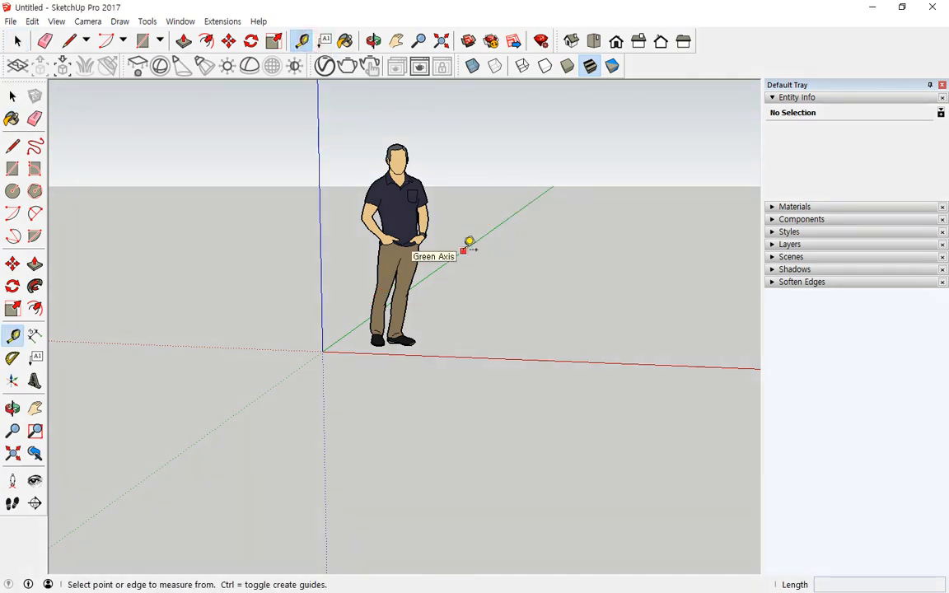
left_click(463, 251)
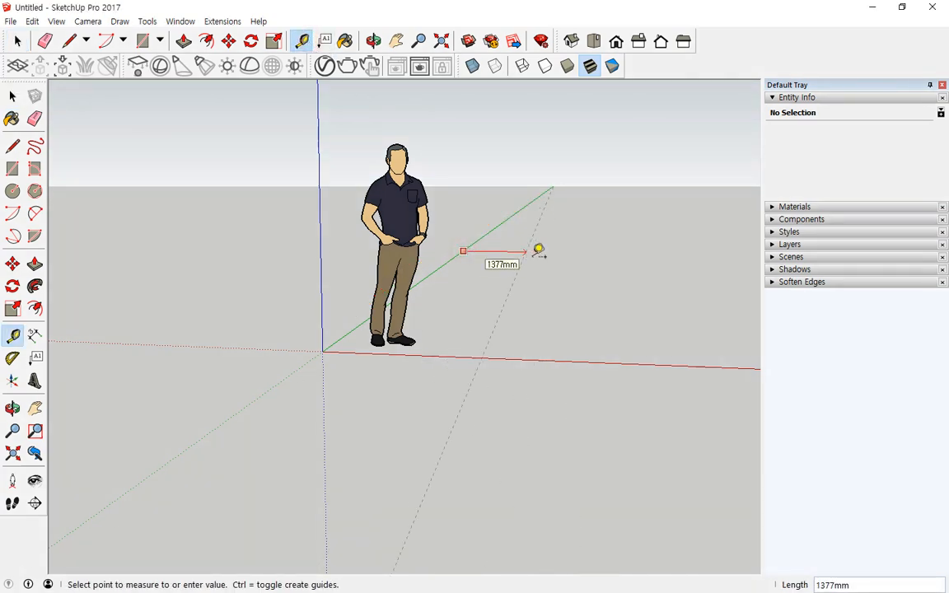
left_click(539, 249)
middle_click_drag(502, 327, 418, 344)
key("ctrl+2")
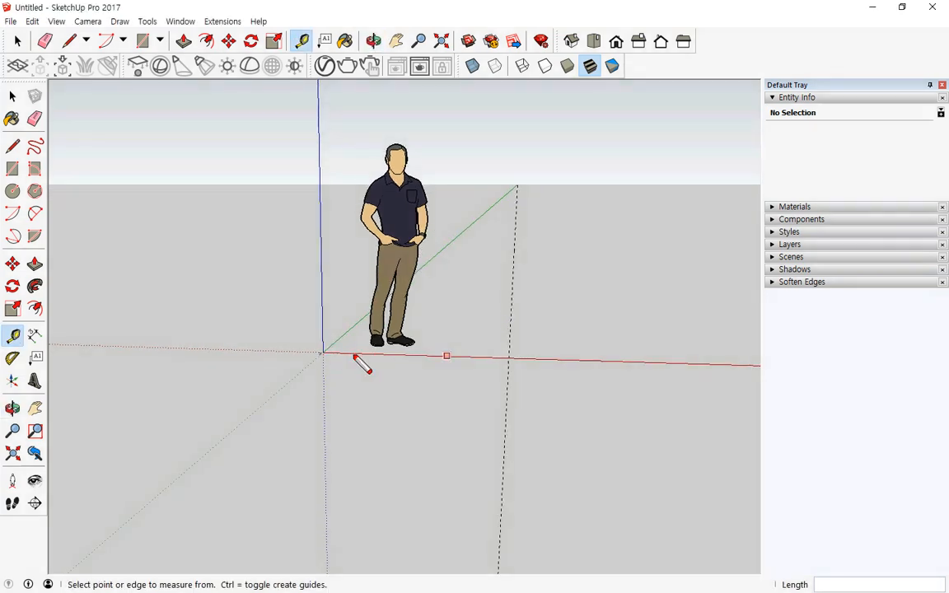
mouse_move(349, 354)
left_mouse_down()
mouse_move(481, 364)
mouse_move(436, 352)
left_mouse_up()
mouse_move(471, 231)
left_mouse_down()
mouse_move(496, 231)
mouse_move(490, 225)
left_mouse_up()
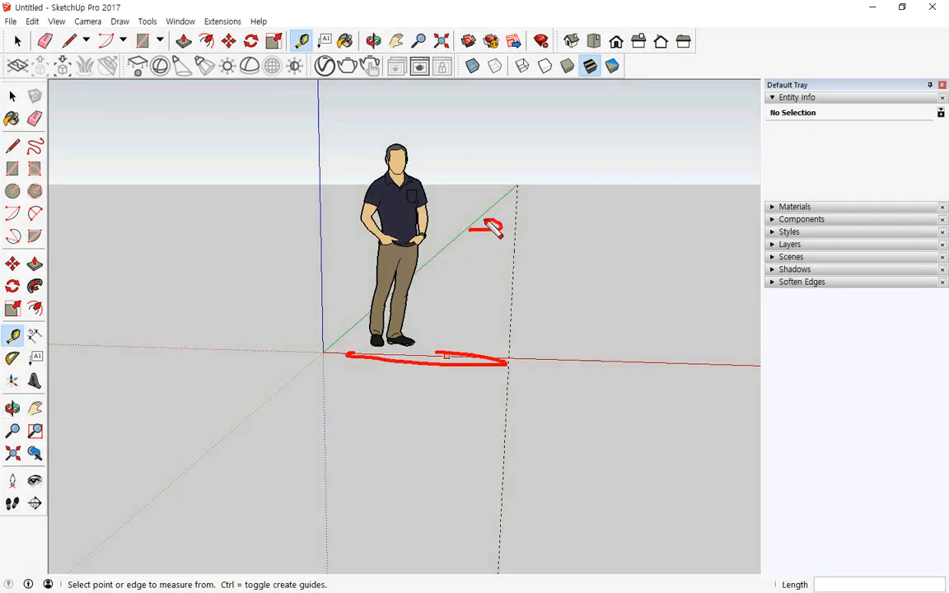
key("Escape")
- Orbit and pan to look down on the ground with the origin near mid-screen
middle_click_drag(464, 175, 463, 264)
middle_click_drag(456, 149, 439, 319)
scroll(444, 298, "down", 8)
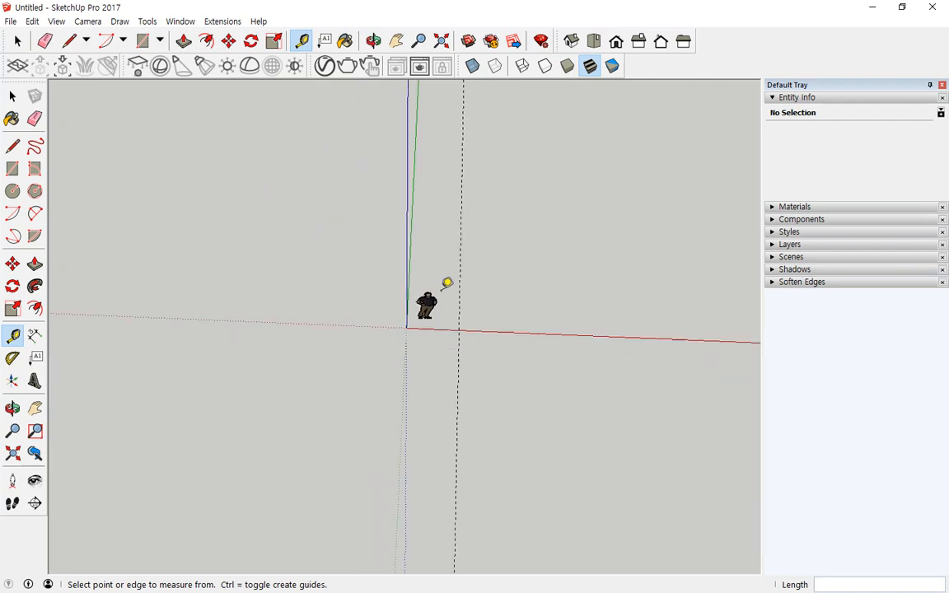
middle_click_drag(436, 198, 396, 246)
middle_click_drag(377, 354, 321, 111, "shift")
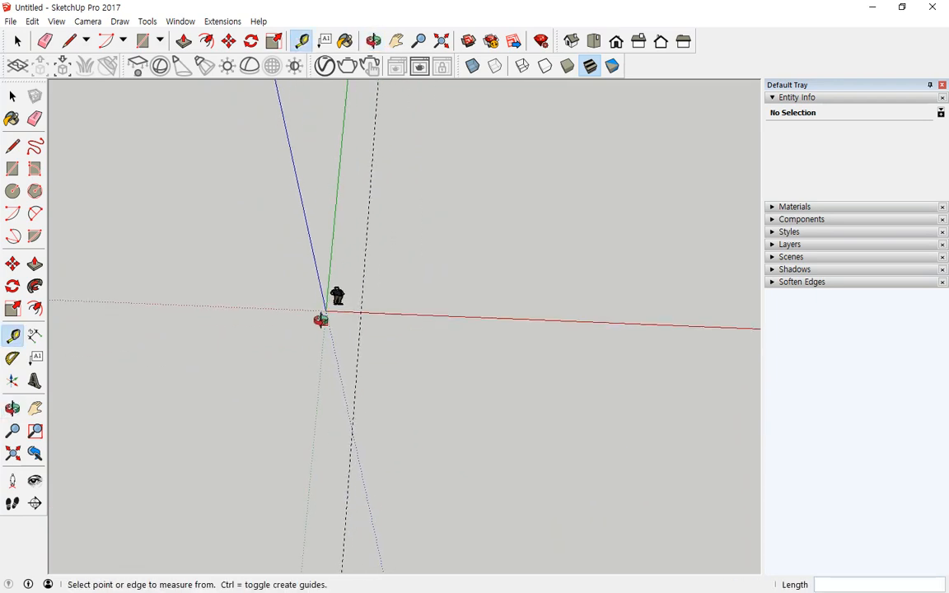
middle_click_drag(321, 319, 254, 89)
middle_click_drag(509, 278, 396, 483)
middle_click_drag(387, 438, 444, 355)
middle_click_drag(300, 489, 320, 363, "shift")
scroll(313, 441, "up", 4)
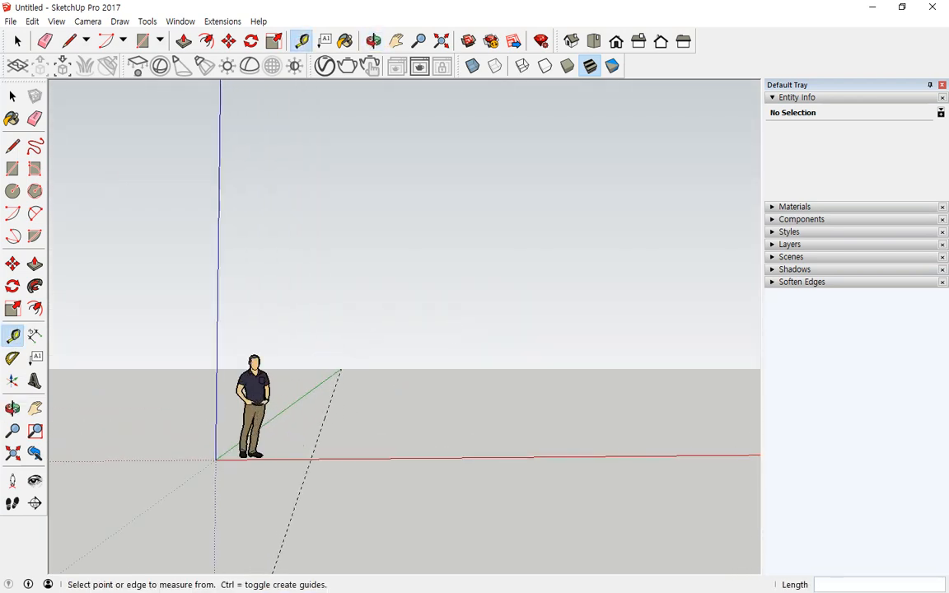
- Switch the camera to Parallel Projection, then orbit and zoom to frame the figure, axes and guide
left_click(88, 21)
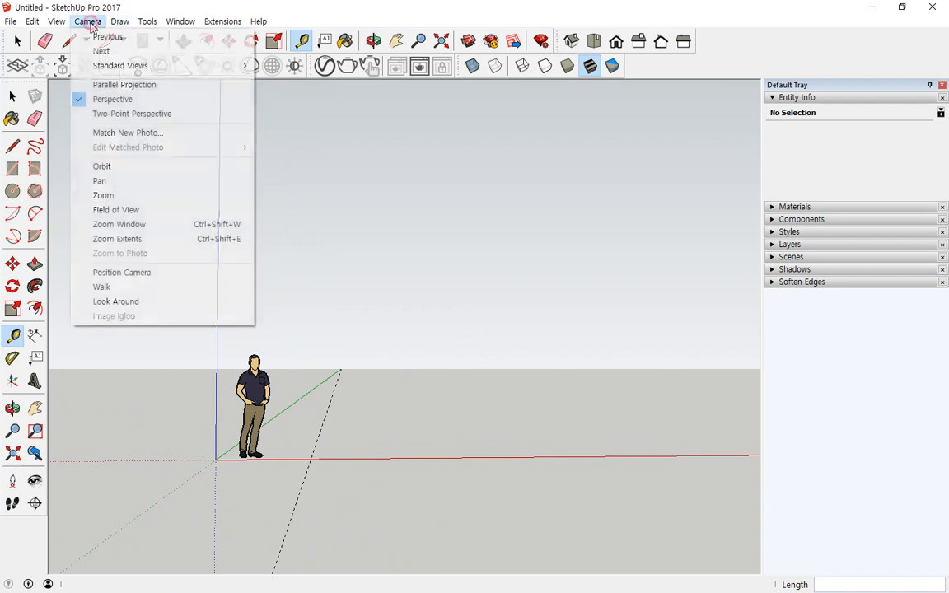
left_click(82, 84)
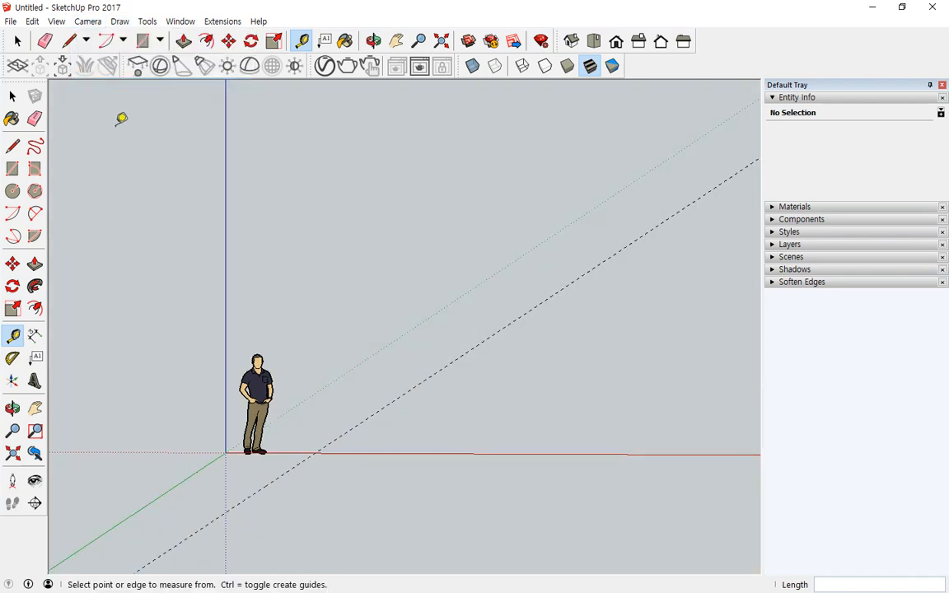
scroll(313, 323, "down", 2)
middle_click_drag(313, 322, 180, 418)
middle_click_drag(620, 185, 344, 344)
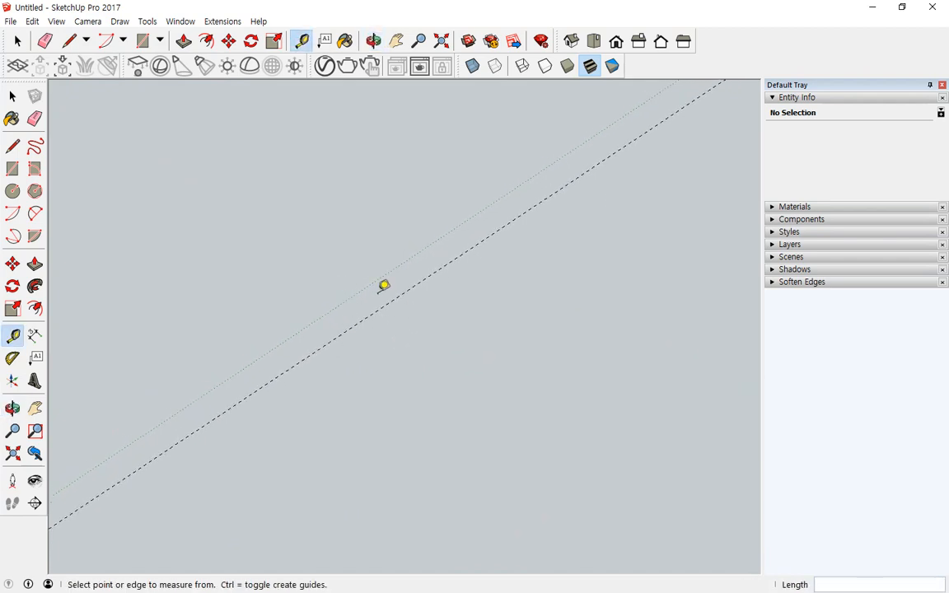
middle_click_drag(553, 162, 344, 342)
scroll(313, 378, "up", 3)
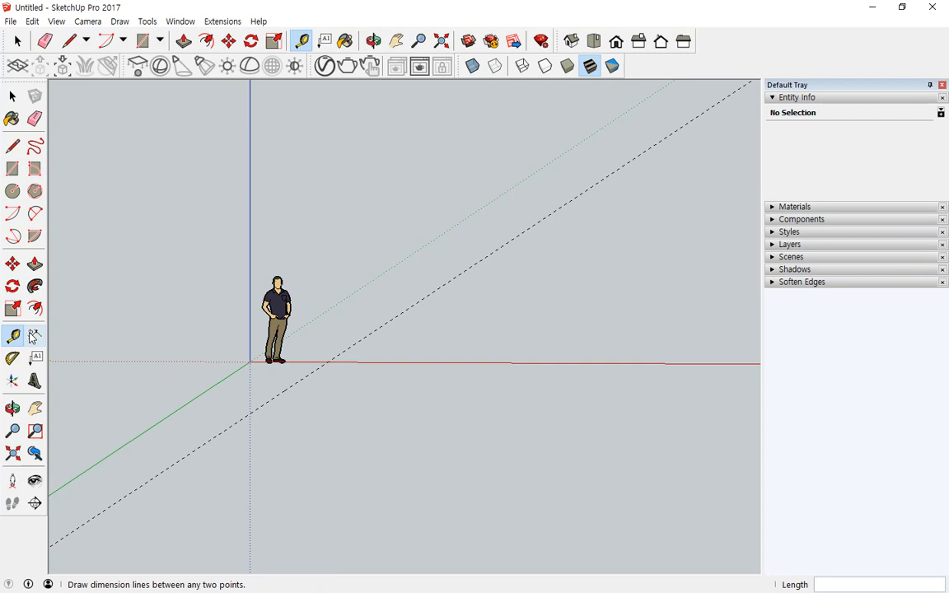
- View the model from the Top standard view, then from the Front view
left_click(88, 21)
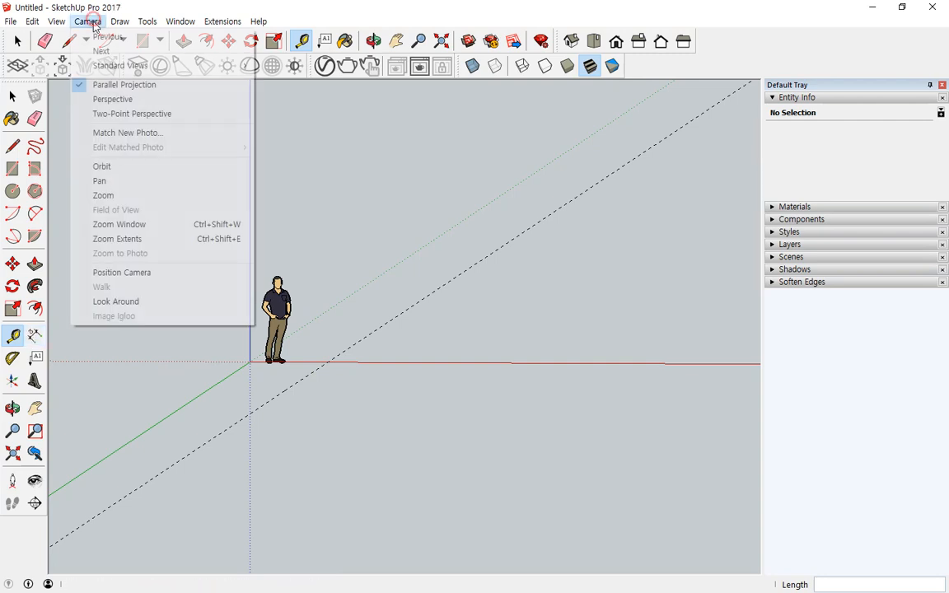
mouse_move(103, 68)
left_click(272, 66)
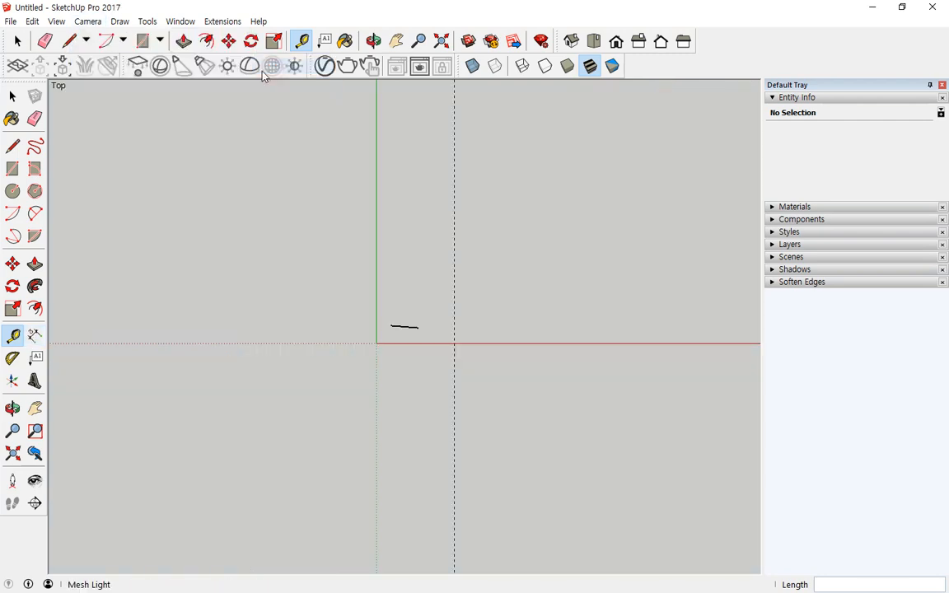
left_click(87, 21)
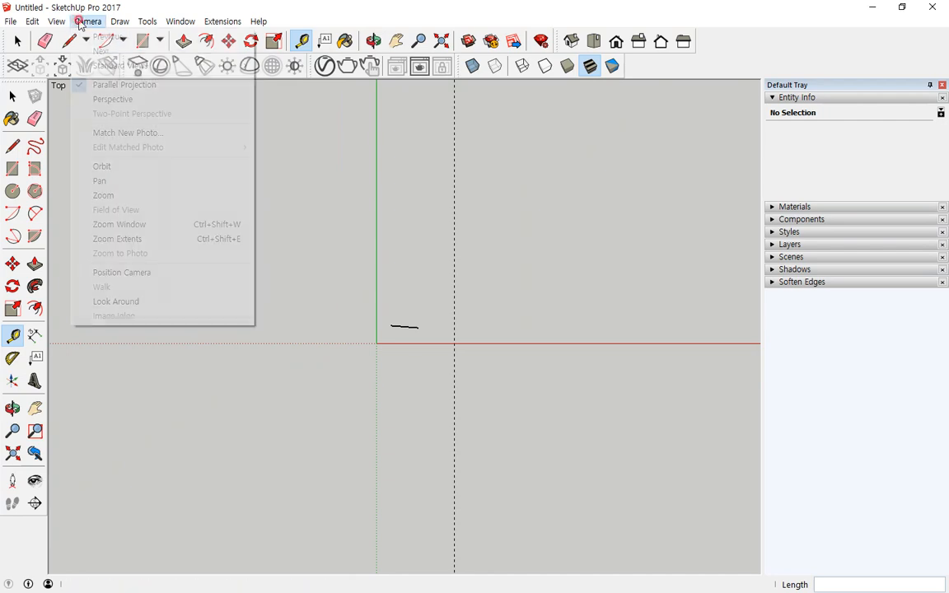
mouse_move(105, 73)
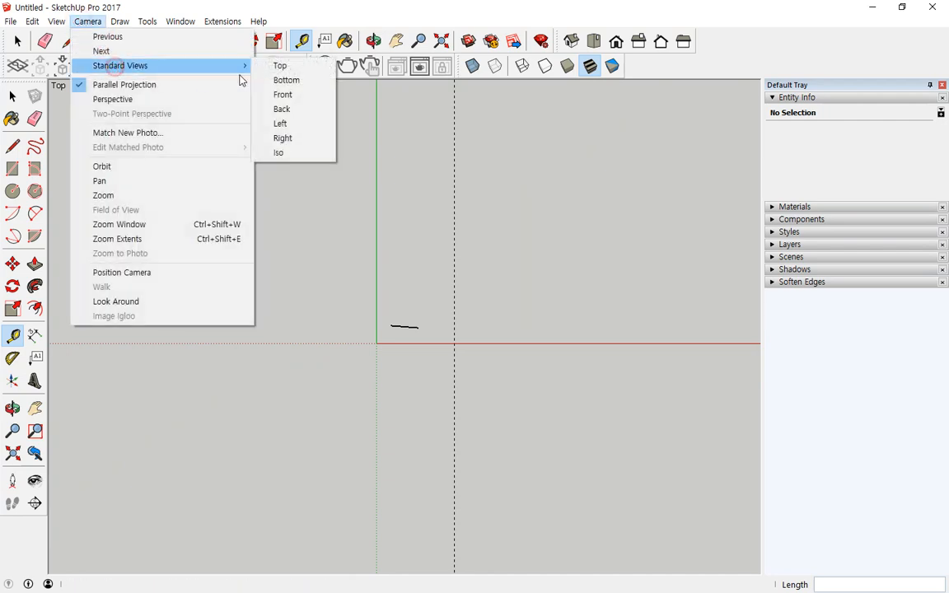
left_click(295, 97)
- Switch to the Right standard view, then to the Left view
left_click(87, 21)
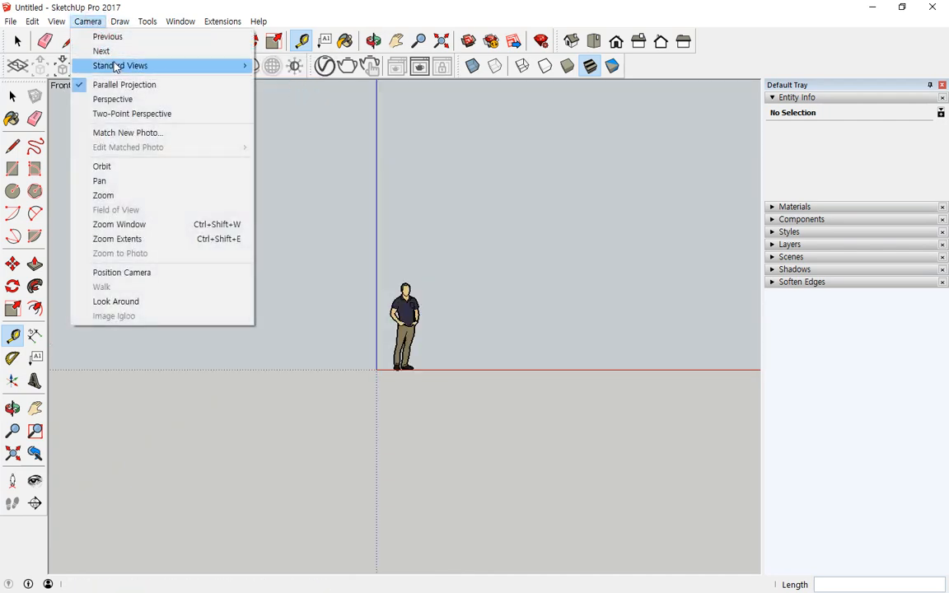
mouse_move(160, 66)
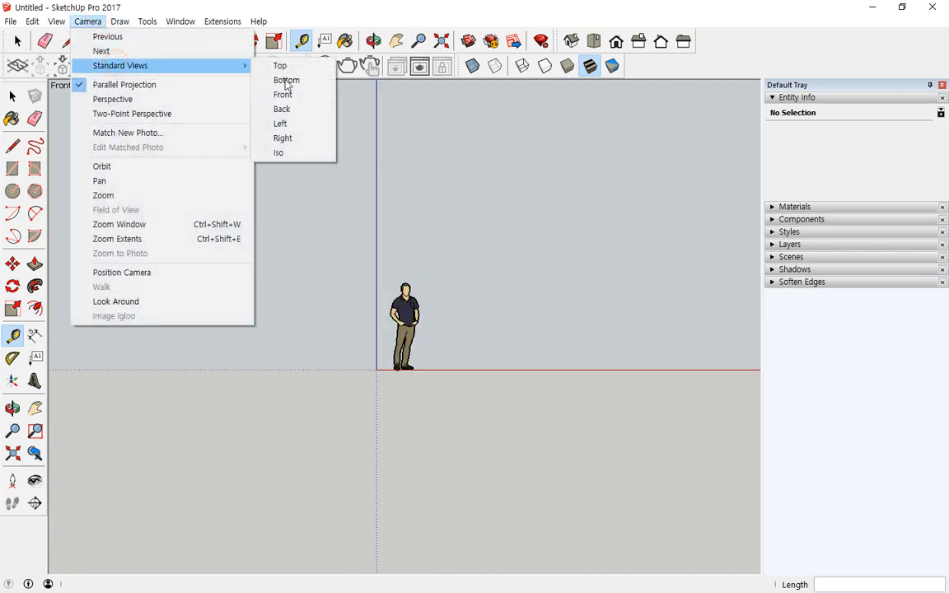
left_click(296, 137)
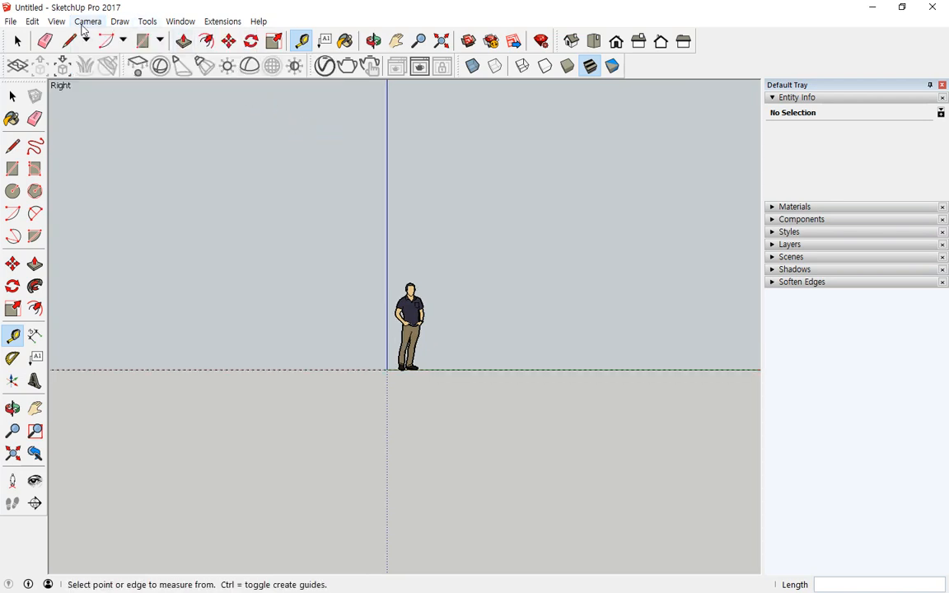
left_click(85, 22)
mouse_move(106, 66)
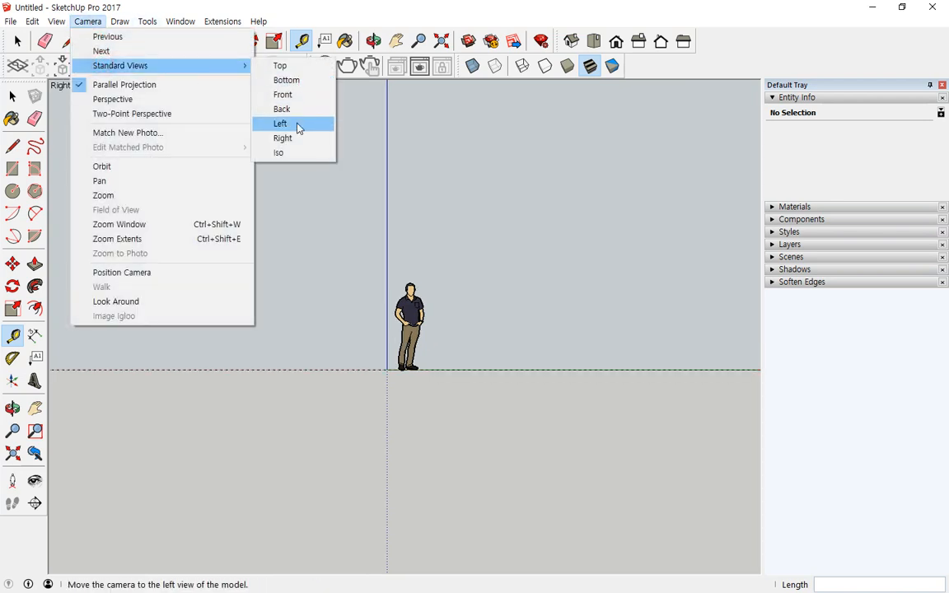
left_click(295, 123)
- Orbit out of the Left view into an angled overview of the model
left_click(87, 21)
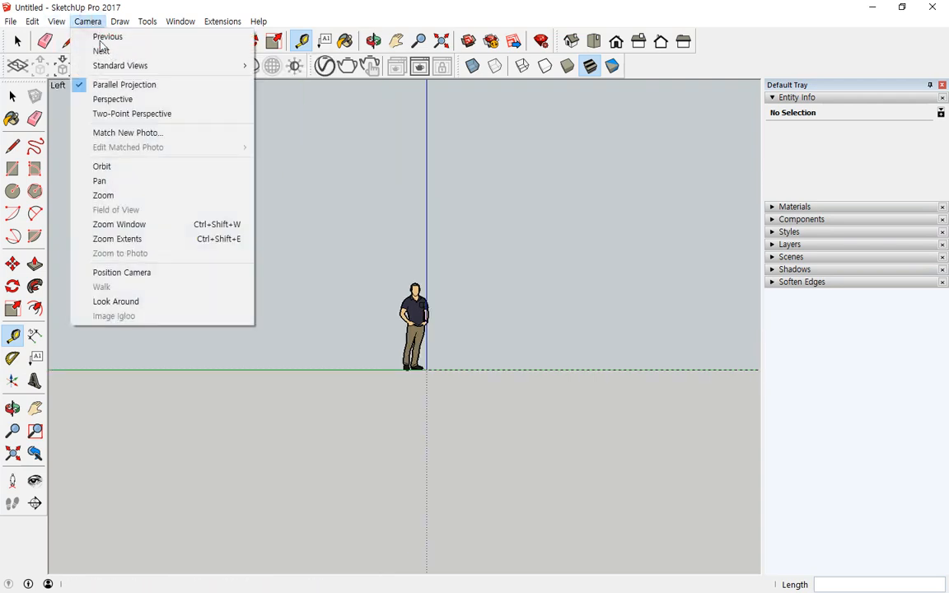
mouse_move(114, 69)
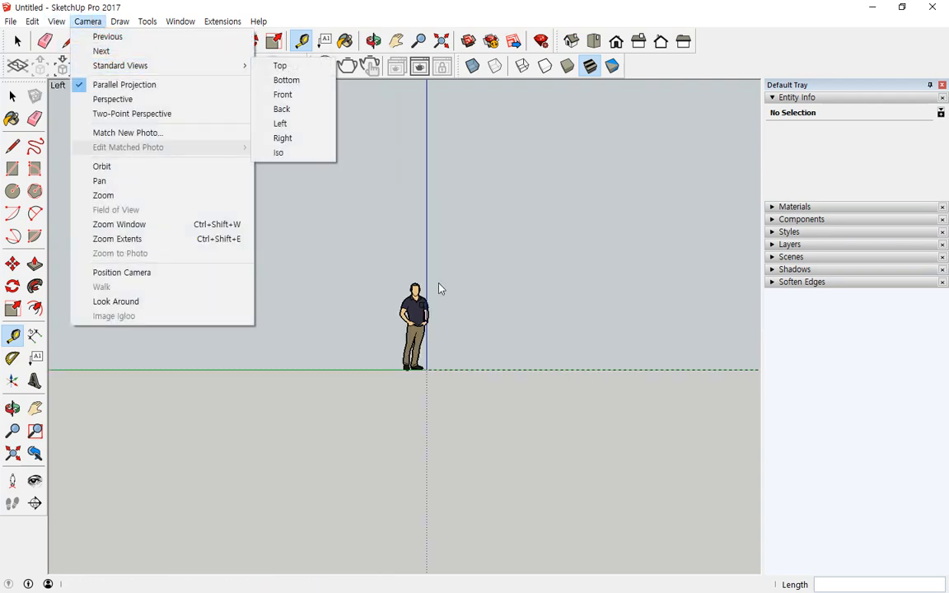
left_click(406, 208)
middle_click_drag(370, 217, 451, 329)
left_click(452, 334)
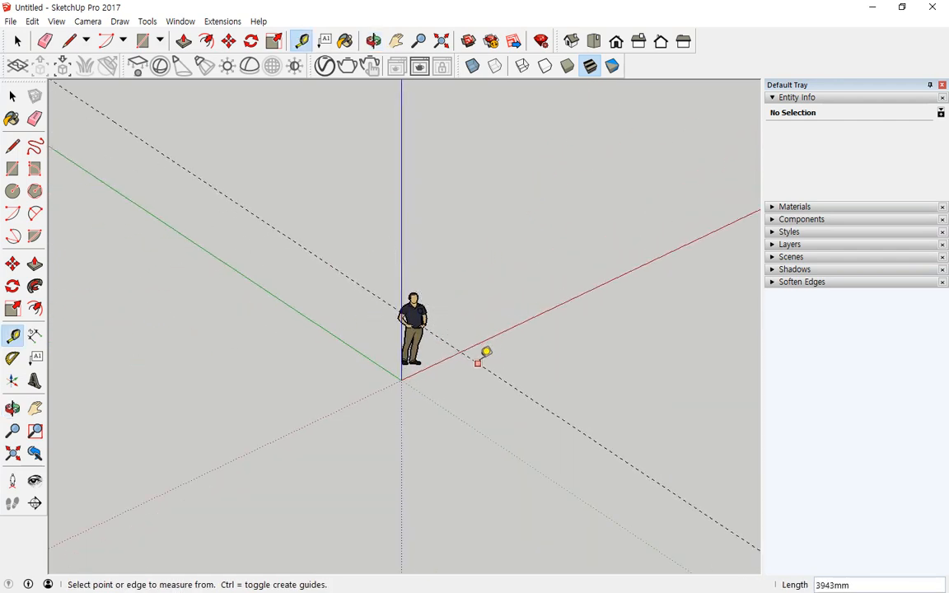
- Remove the dashed guide line with the Select tool and open the line-tools dropdown
key("space")
key("ctrl+z")
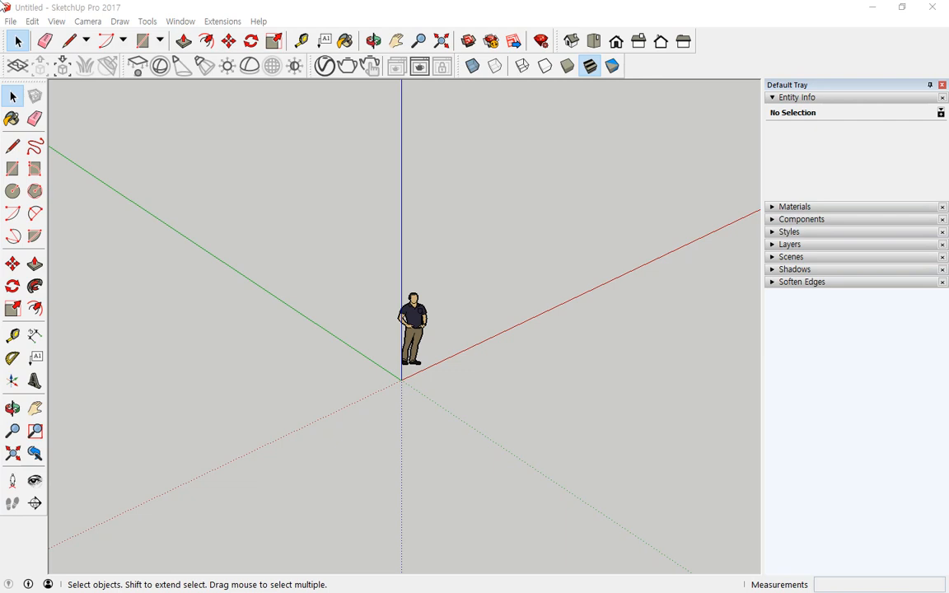
left_click(86, 41)
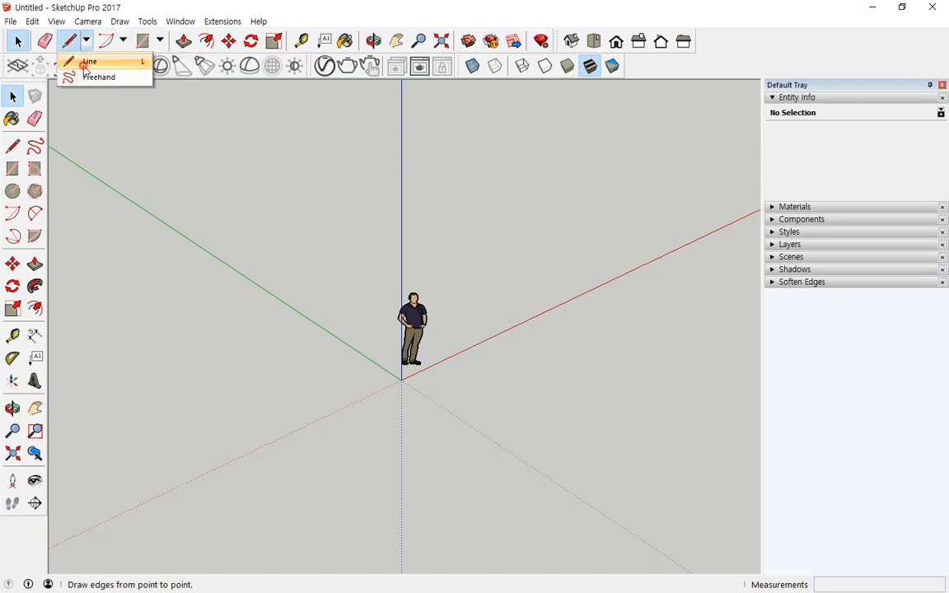
- Draw four Line edges along the red and green axes, closing at the start corner into a face
left_click(89, 61)
left_click(347, 276)
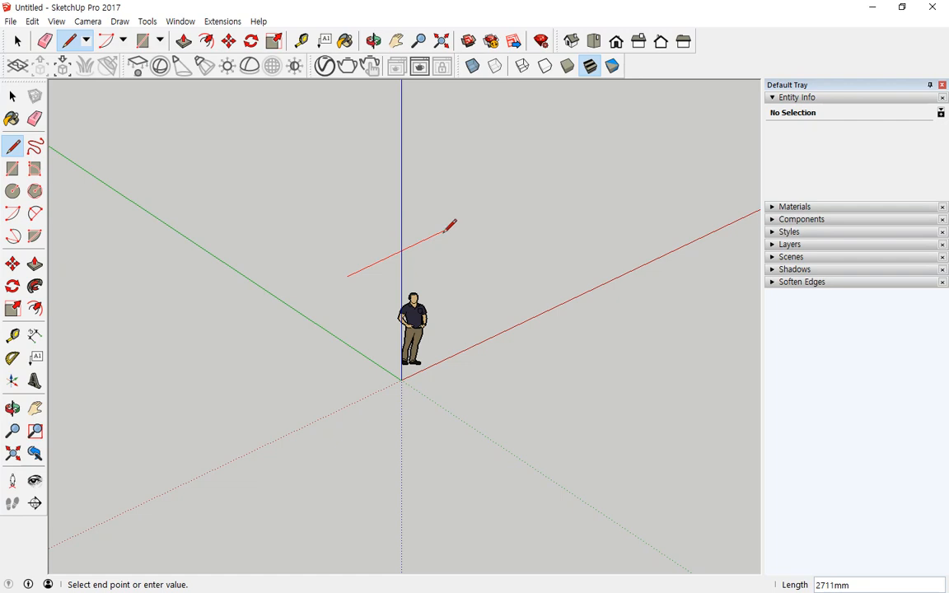
left_click(525, 192)
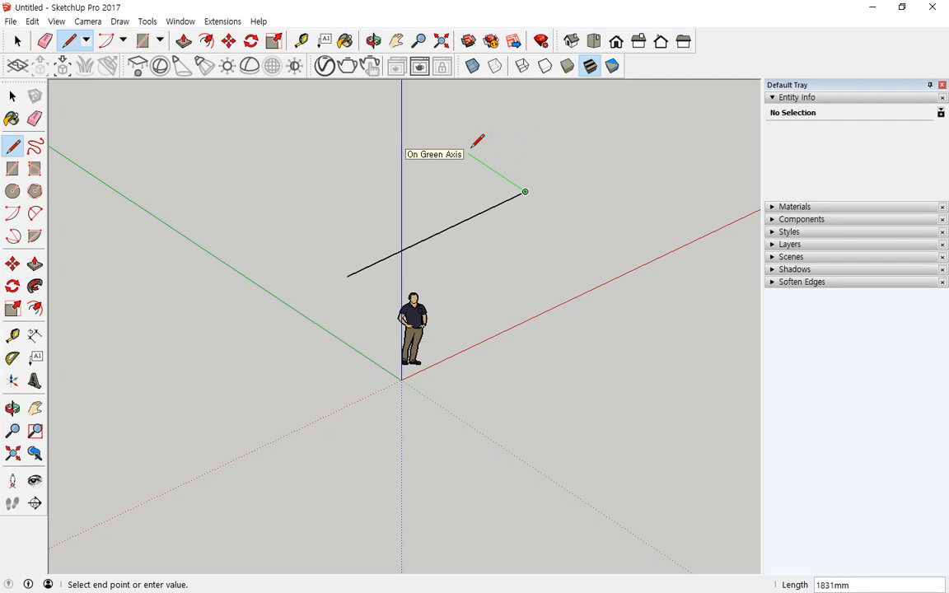
left_click(414, 118)
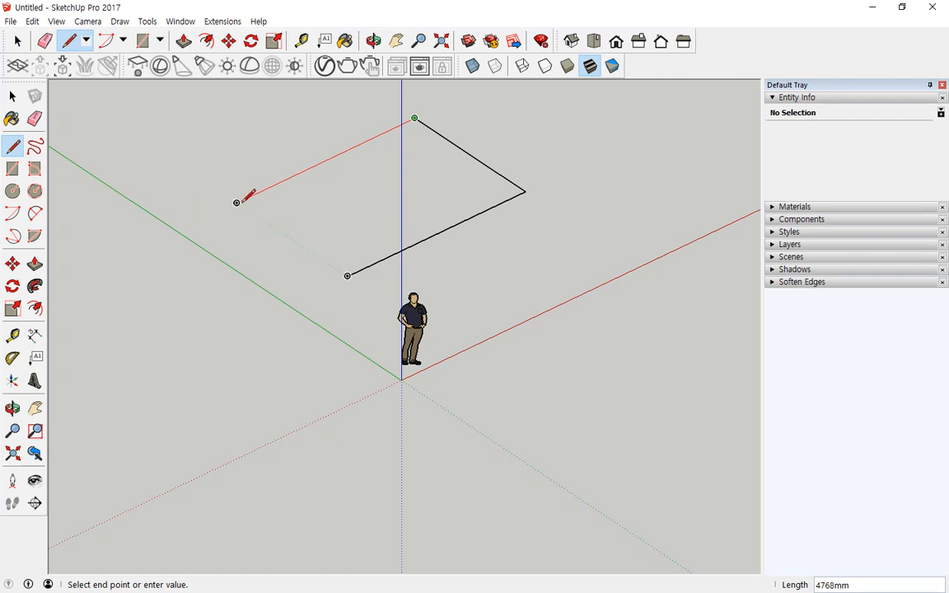
left_click(237, 202)
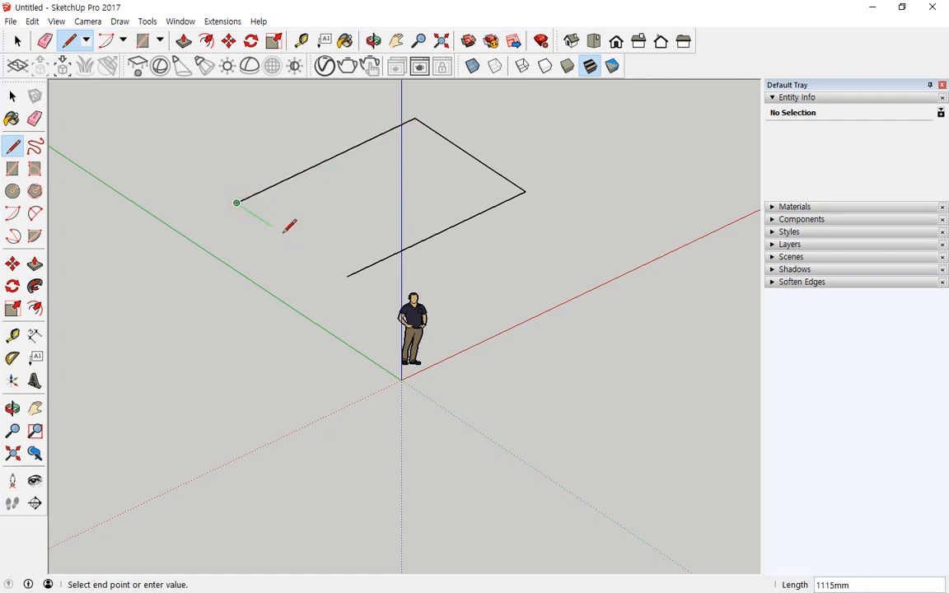
left_click(346, 275)
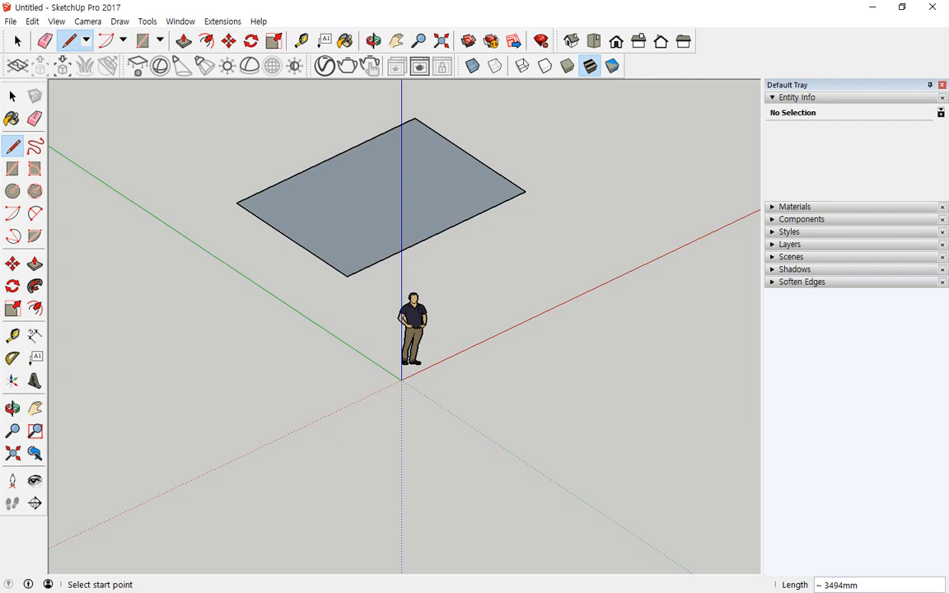
- Draw a wall outline rising from the rectangle's front corner so its vertical face fills in
left_click(347, 276)
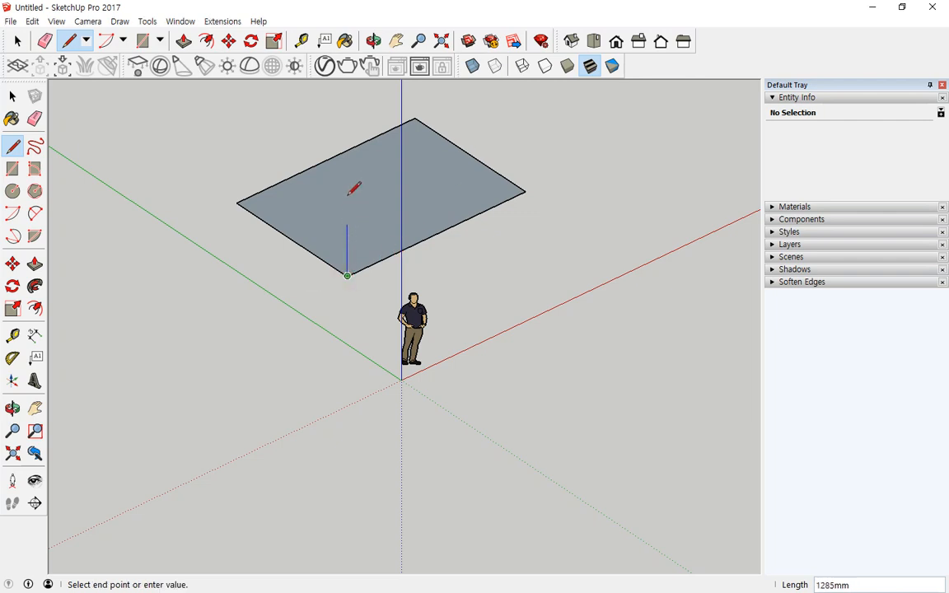
left_click(347, 120)
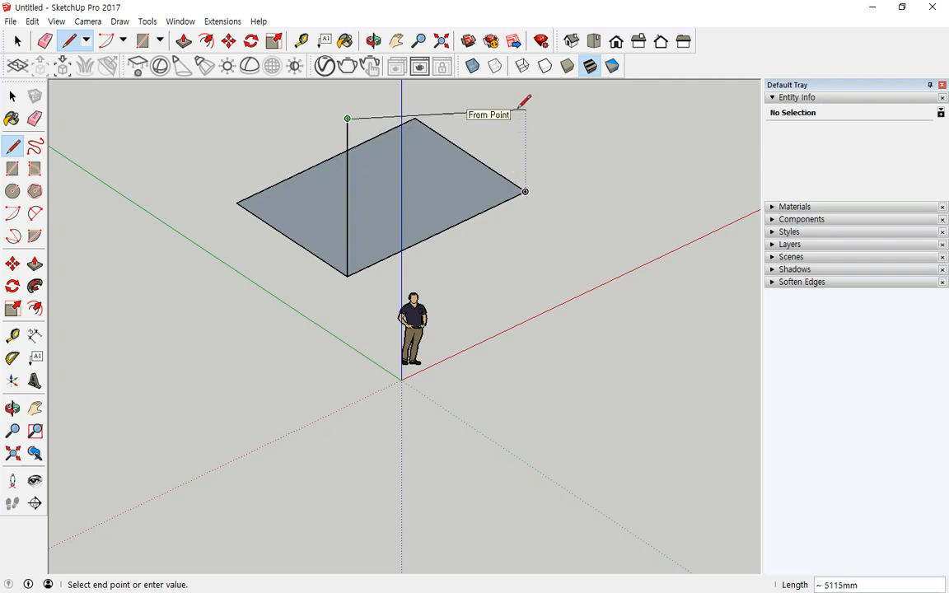
middle_click_drag(525, 163, 512, 344, "shift")
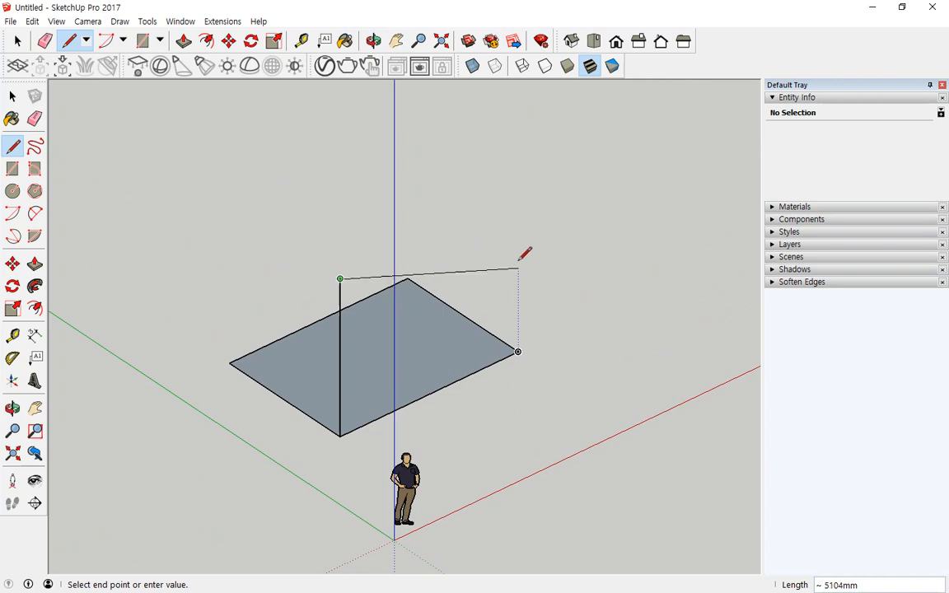
left_click(518, 194)
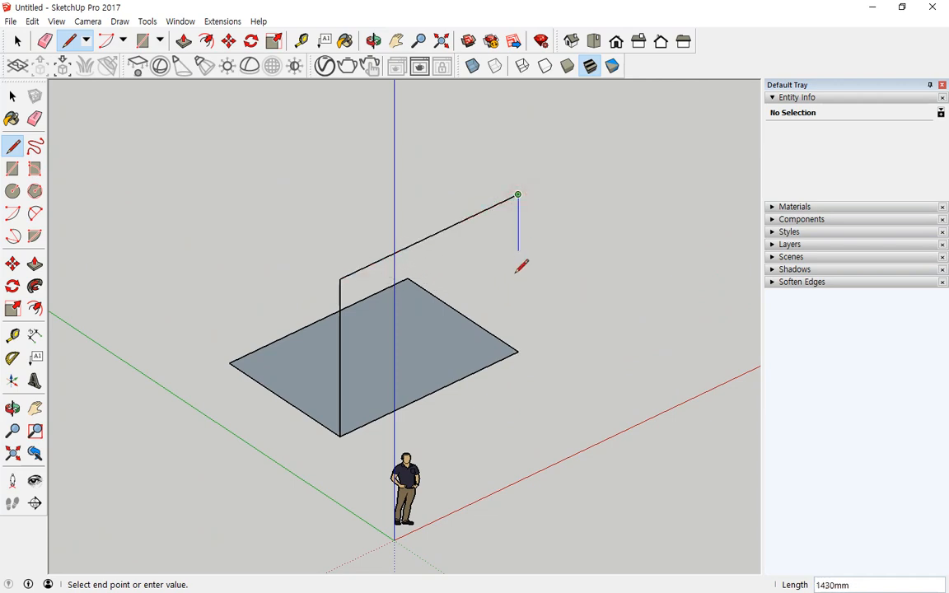
left_click(518, 352)
middle_click_drag(253, 387, 713, 423)
- Draw a second wall from the floor's open corner, closing its outline into a face
key("l")
left_click(190, 384)
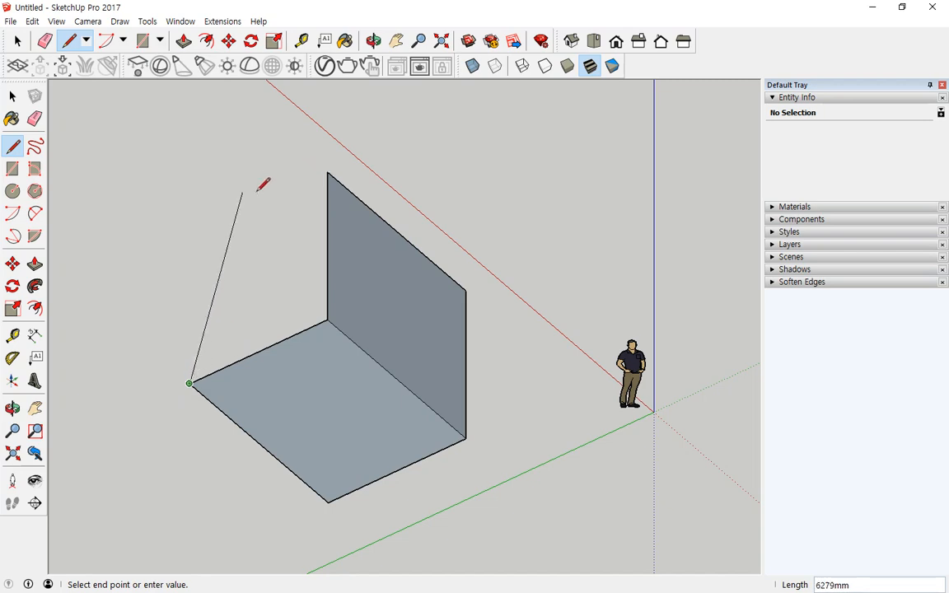
left_click(188, 236)
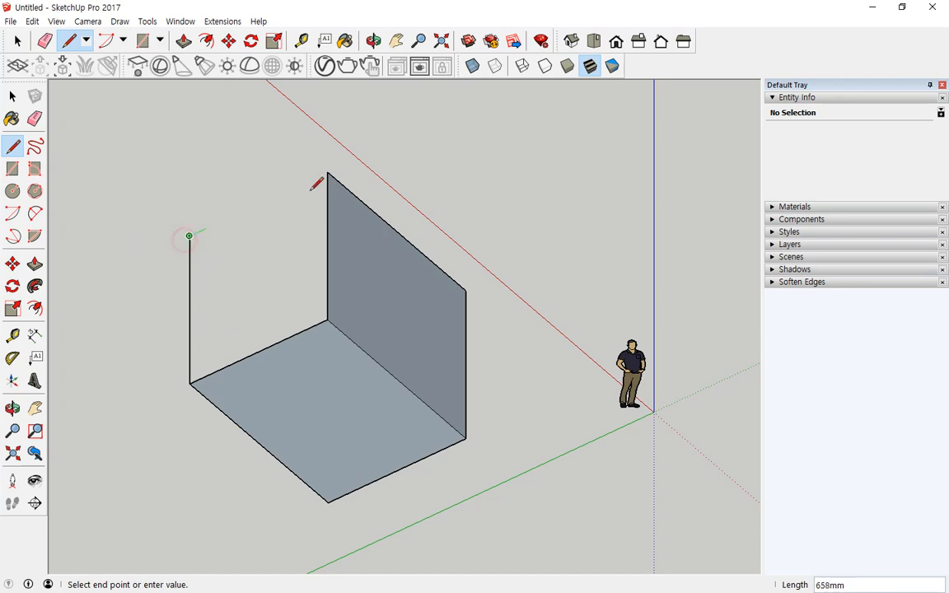
left_click(327, 174)
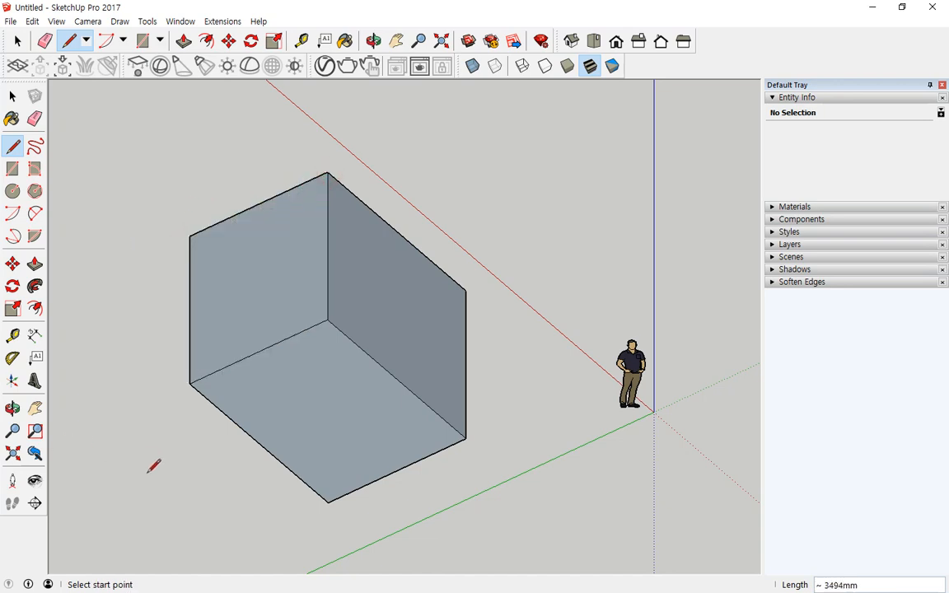
middle_click_drag(154, 466, 155, 389)
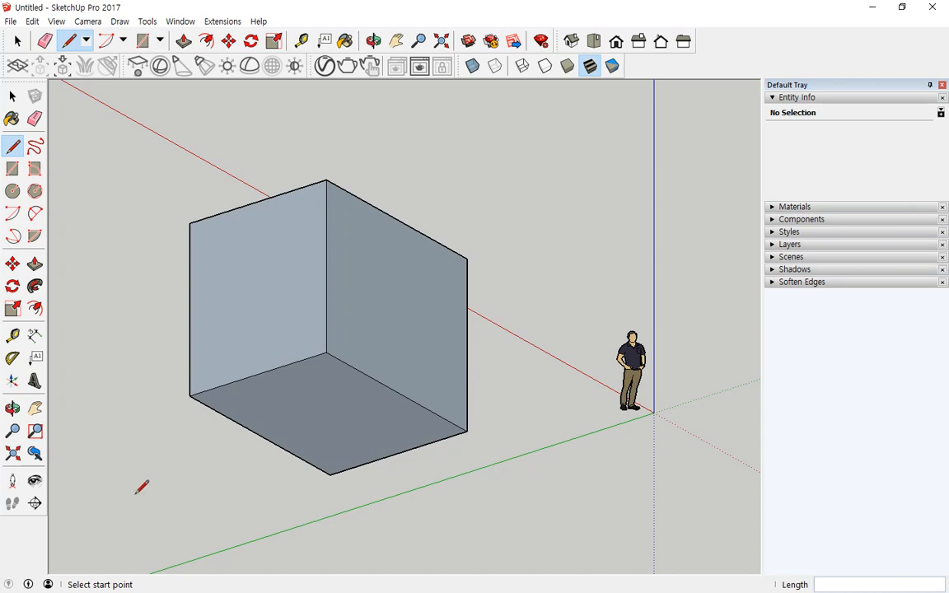
- Draw a vertical line above the box's bottom corner and a long green-axis line past the box
left_click(330, 474)
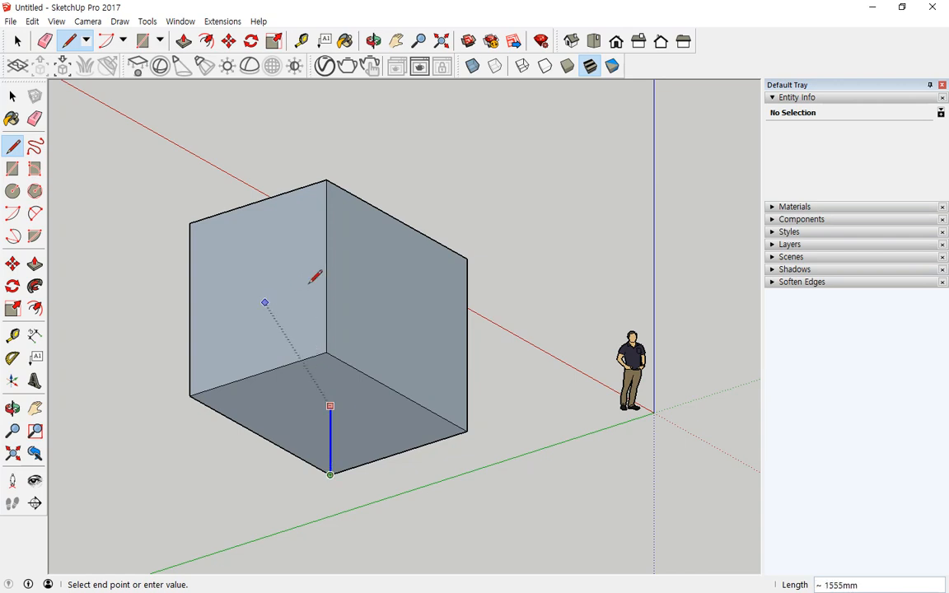
left_click(446, 129)
key("Escape")
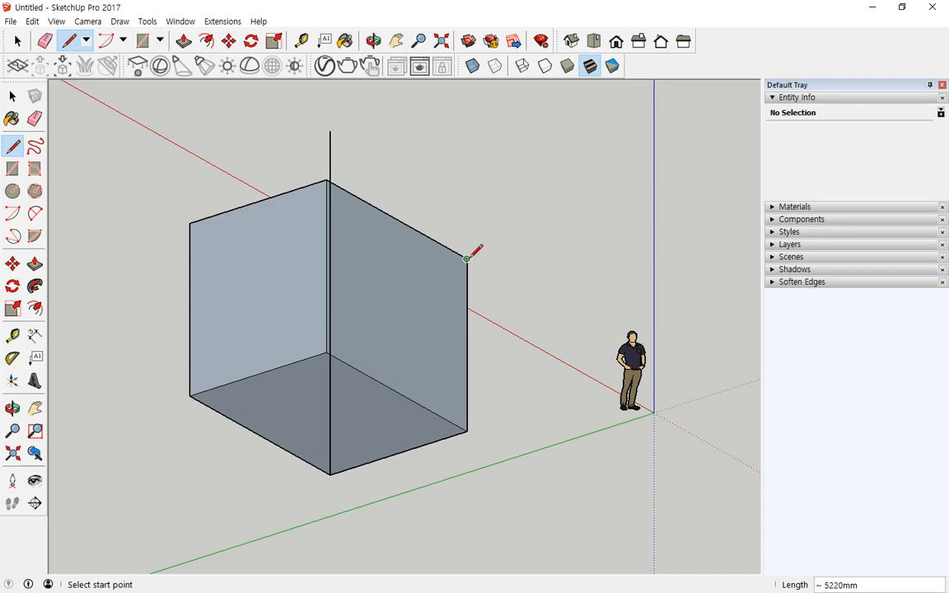
left_click(466, 259)
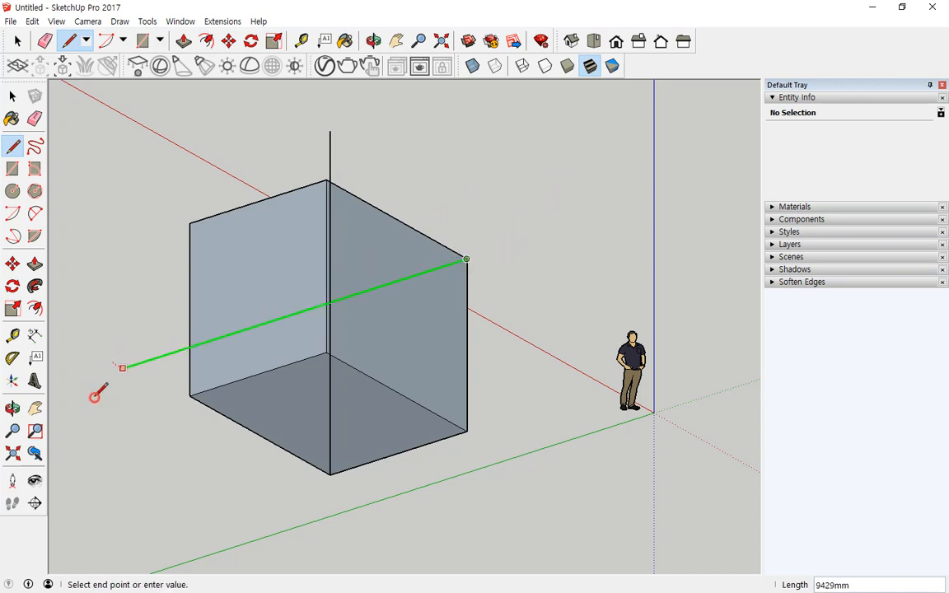
left_click(72, 383)
key("Escape")
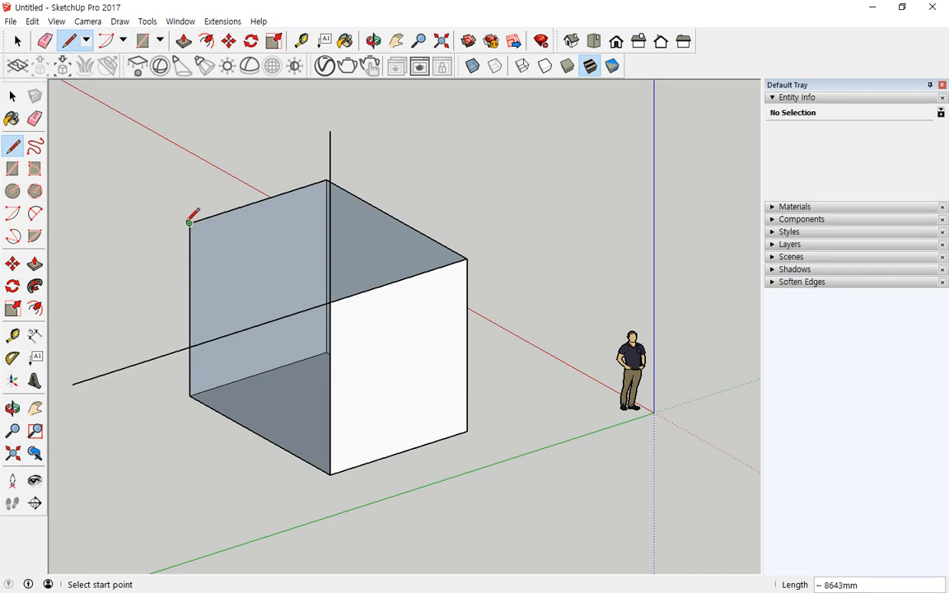
- Close the box's open top with a final edge to make it a solid
left_click(189, 222)
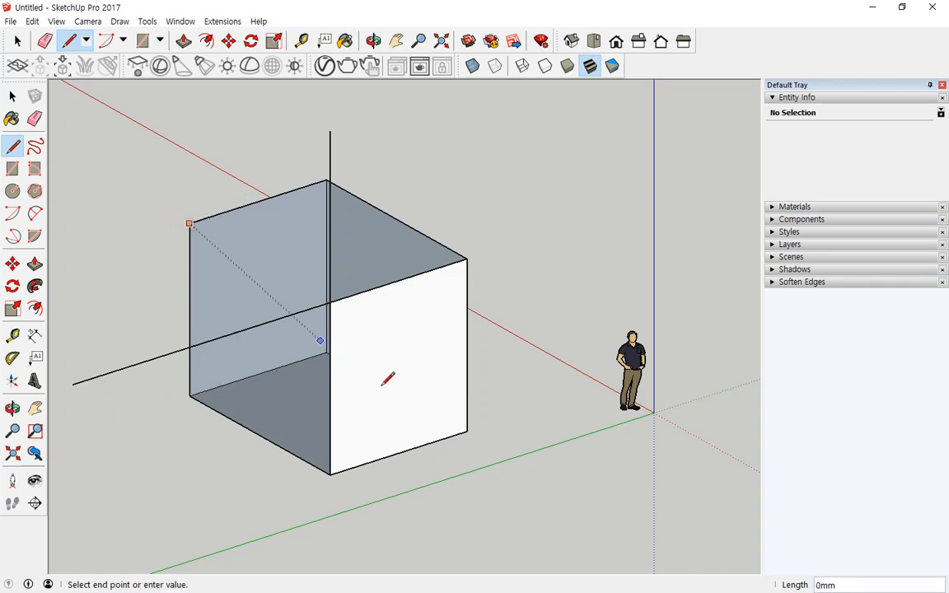
left_click(423, 400)
middle_click_drag(238, 374, 195, 260)
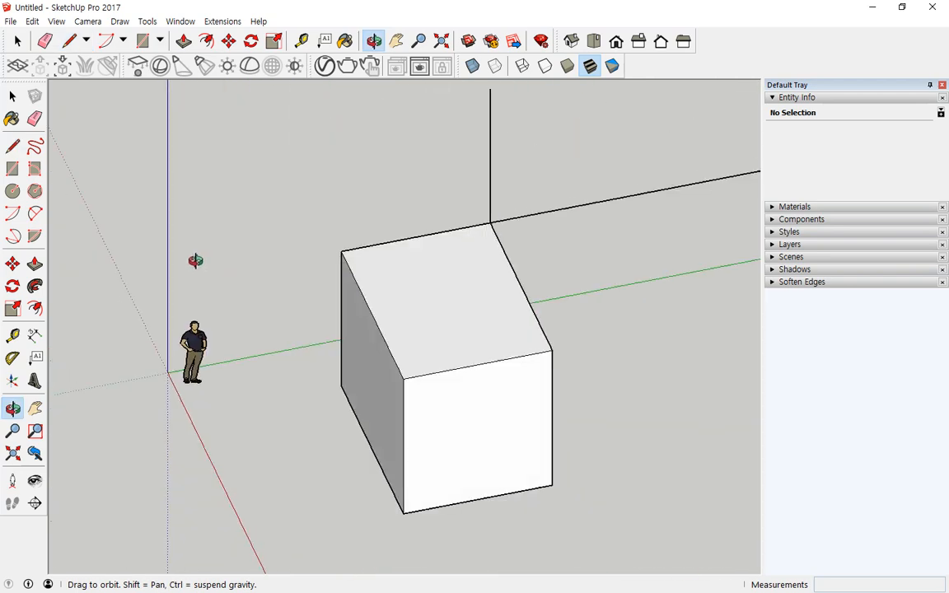
- Draw a tall vertical line from the ground beside the box, locked to the blue axis with arrow keys
scroll(204, 244, "down", 6)
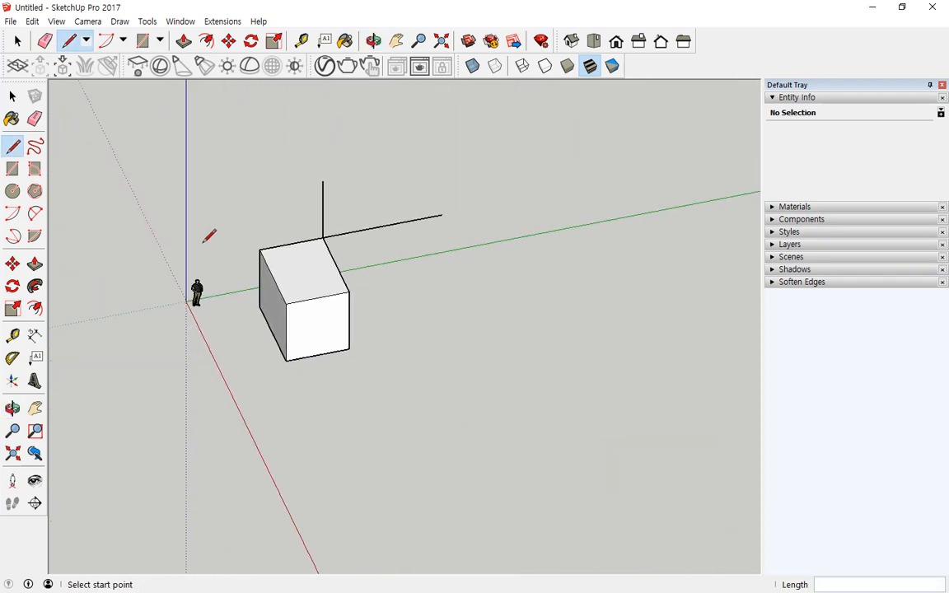
left_click(399, 335)
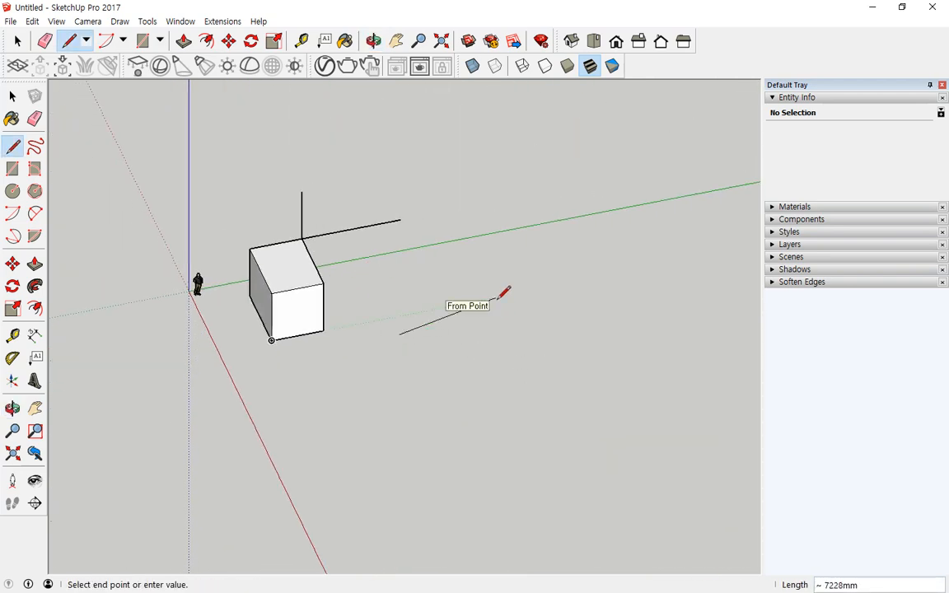
key("Right")
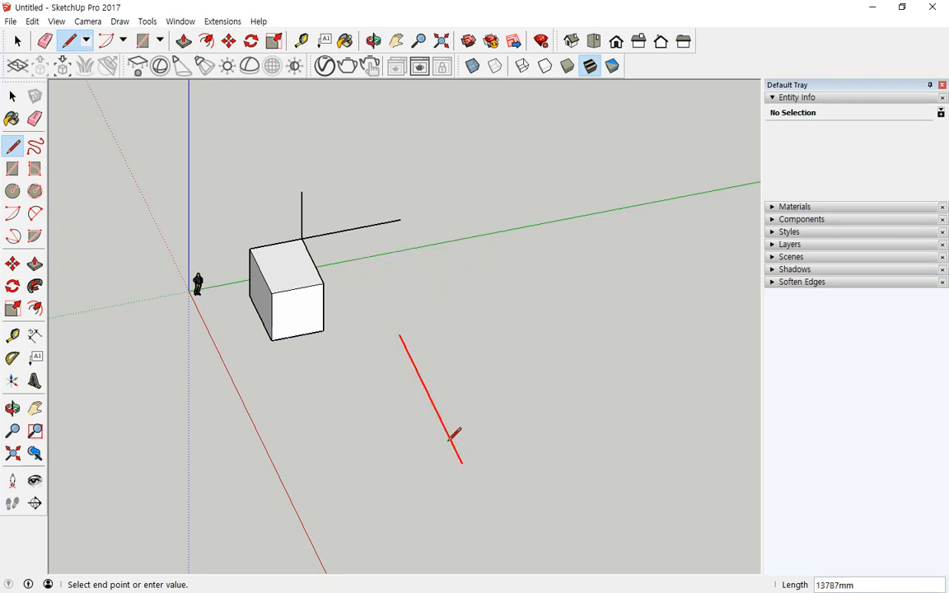
key("Left")
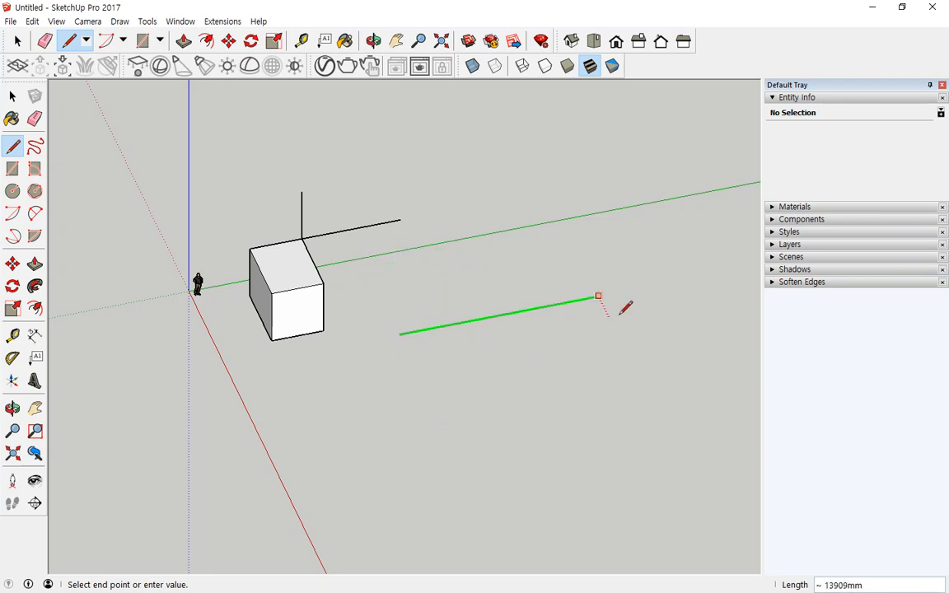
key("Up")
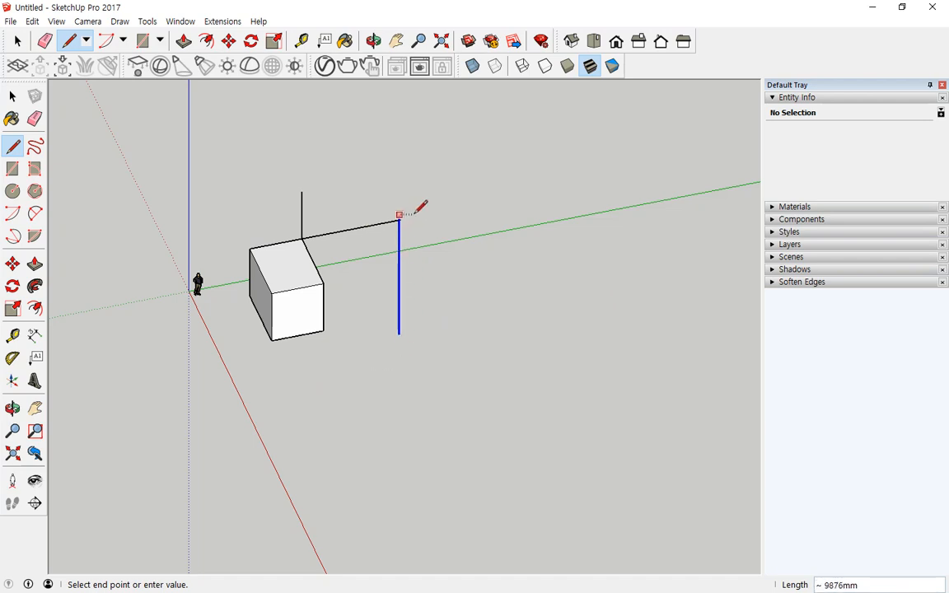
left_click(397, 168)
key("Escape")
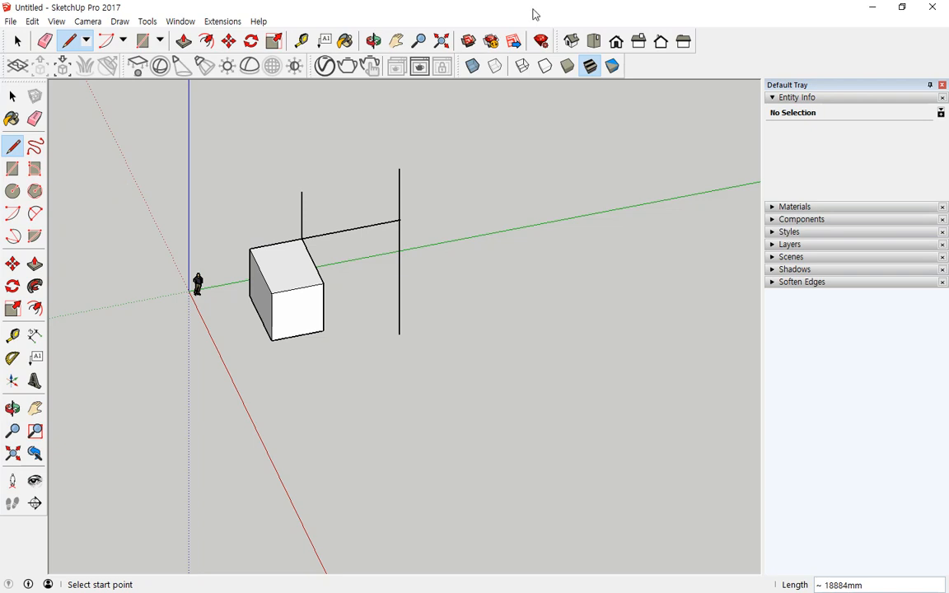
- Draw a floor rectangle on the ground and an upright rectangular wall rising from its back corner
left_click(160, 41)
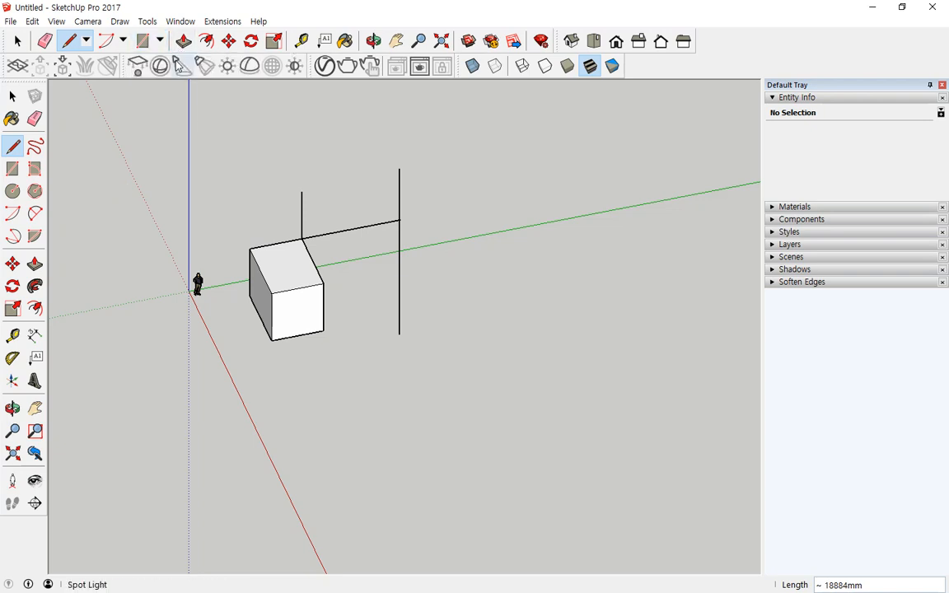
left_click(159, 40)
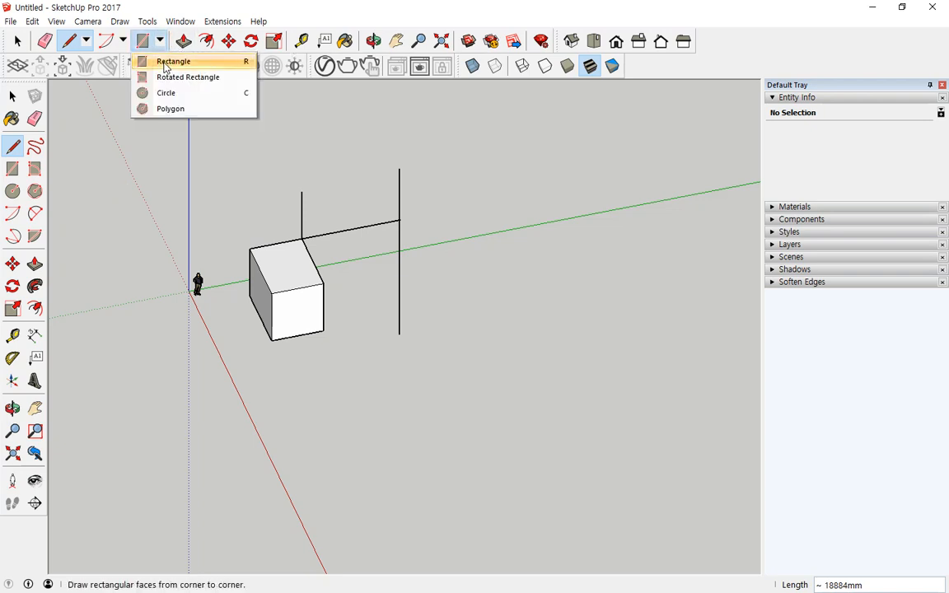
left_click(169, 61)
left_click(430, 380)
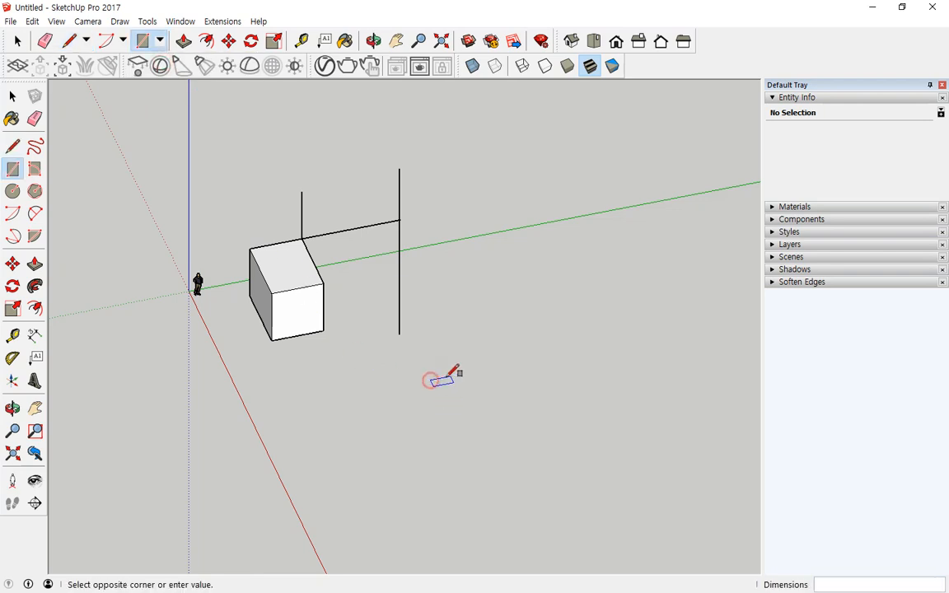
left_click(580, 418)
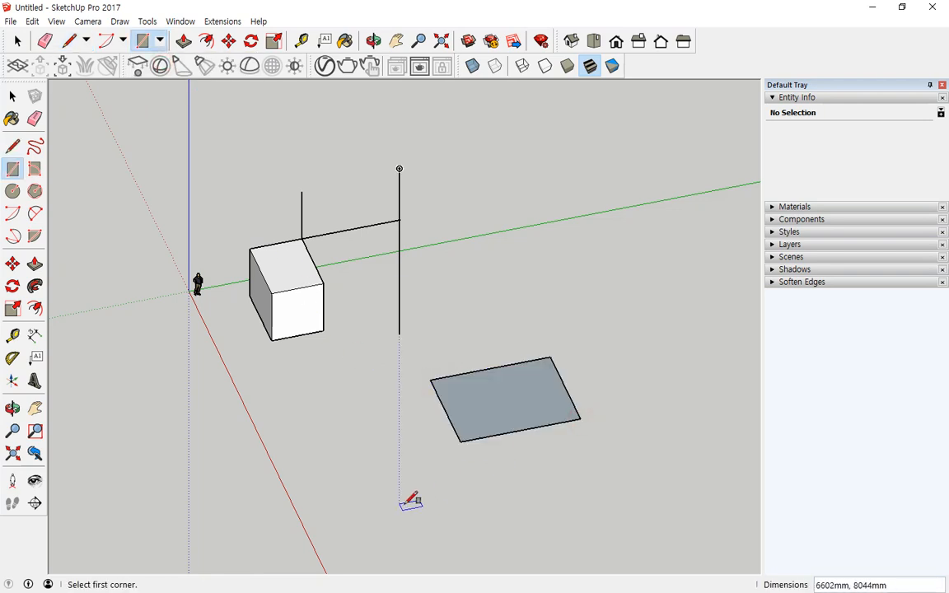
left_click(430, 380)
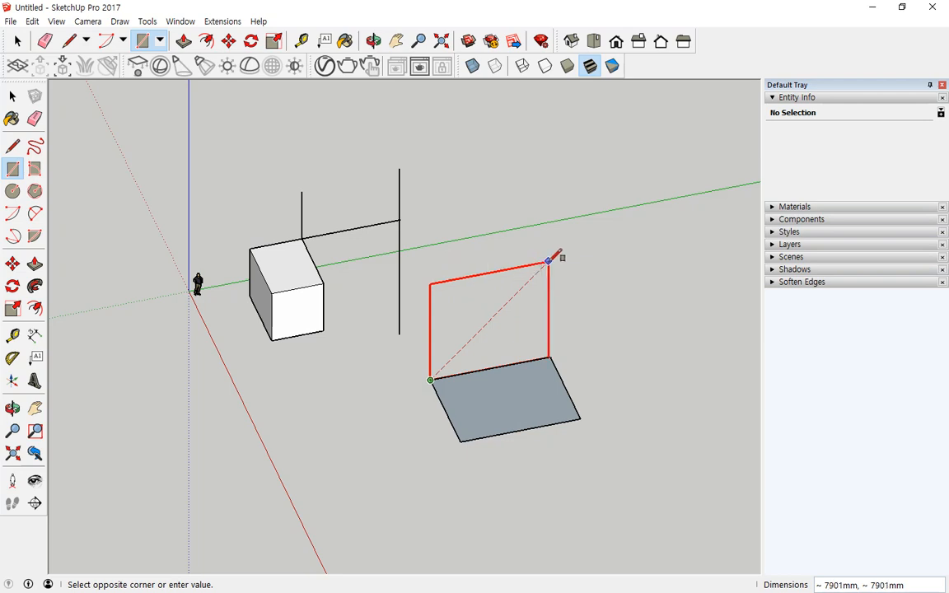
left_click(552, 260)
middle_click_drag(389, 372, 511, 363)
- Add a second rectangular wall forming an L and a floor strip reaching the cube
key("r")
left_click(528, 411)
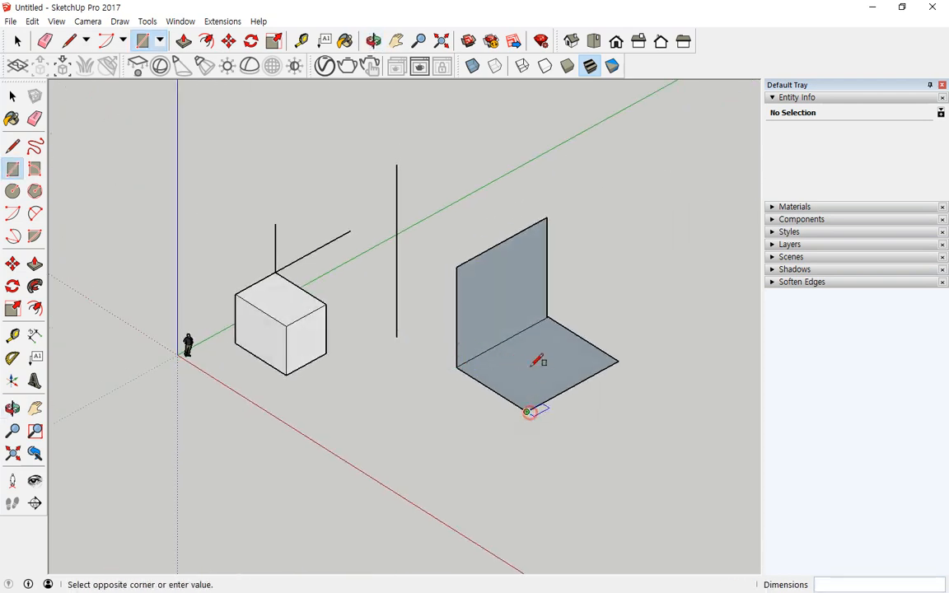
left_click(457, 266)
middle_click_drag(615, 301, 512, 333)
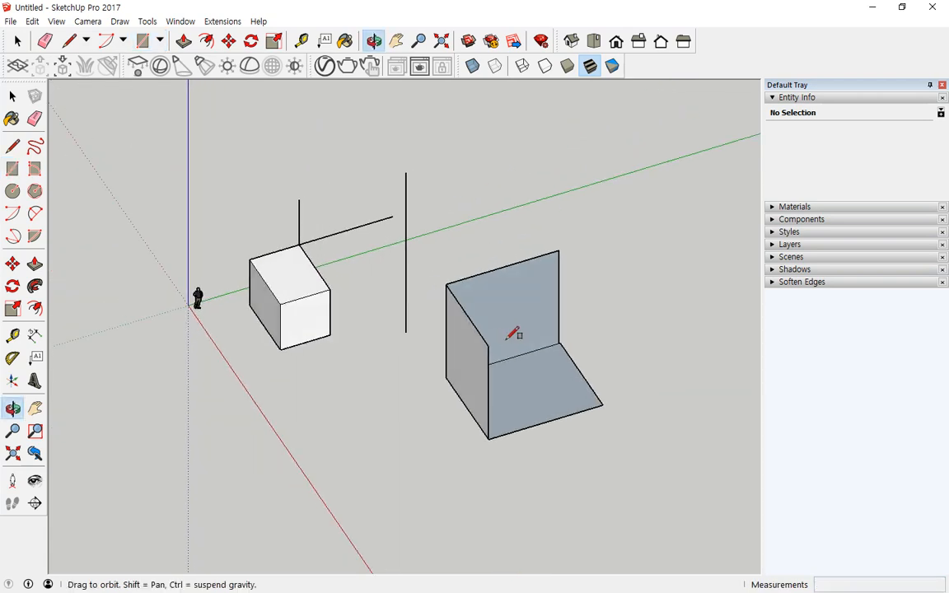
left_click(489, 438)
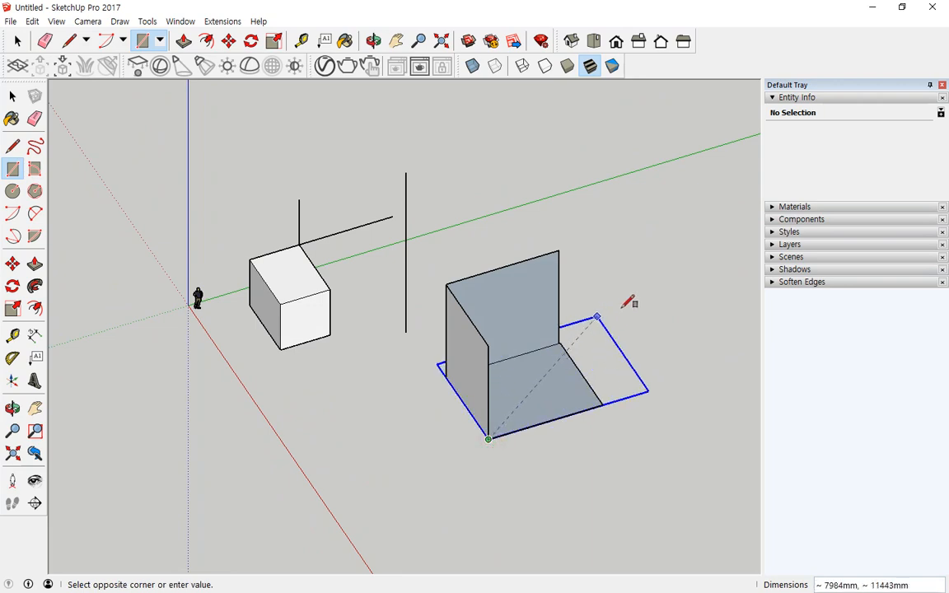
left_click(331, 333)
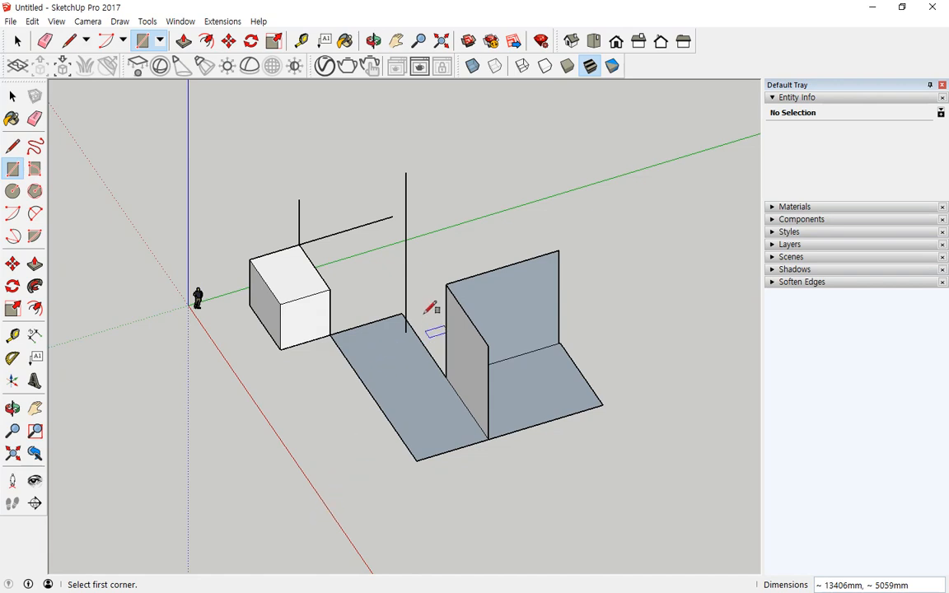
key("Down")
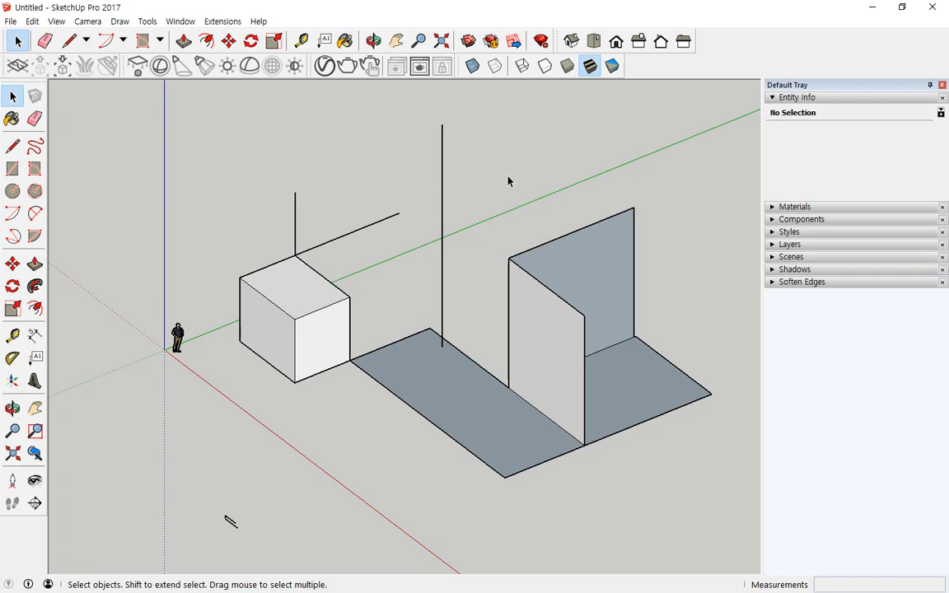
- Erase the stray vertical lines around the cube and the floor's front edges
left_click(50, 44)
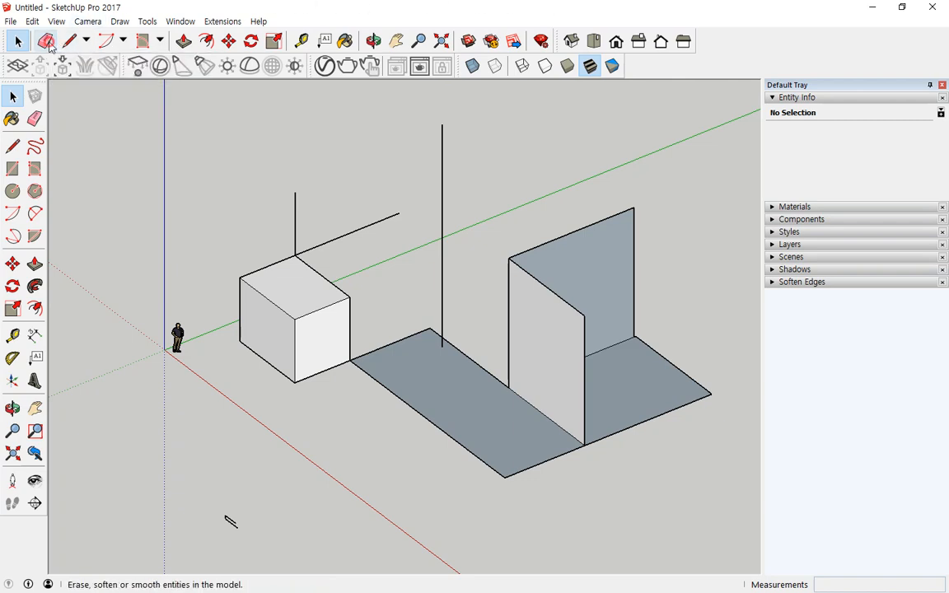
left_click(297, 224)
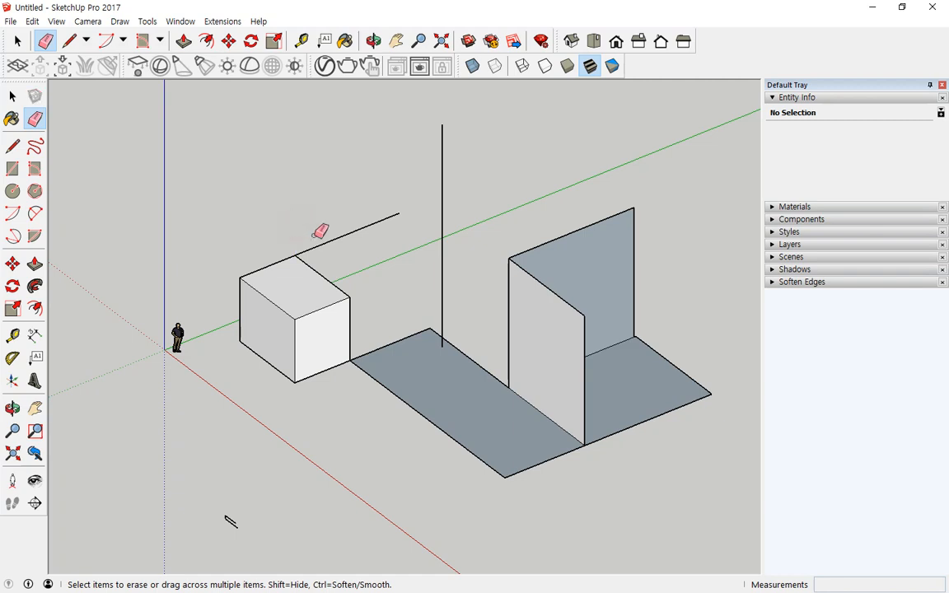
left_click(329, 240)
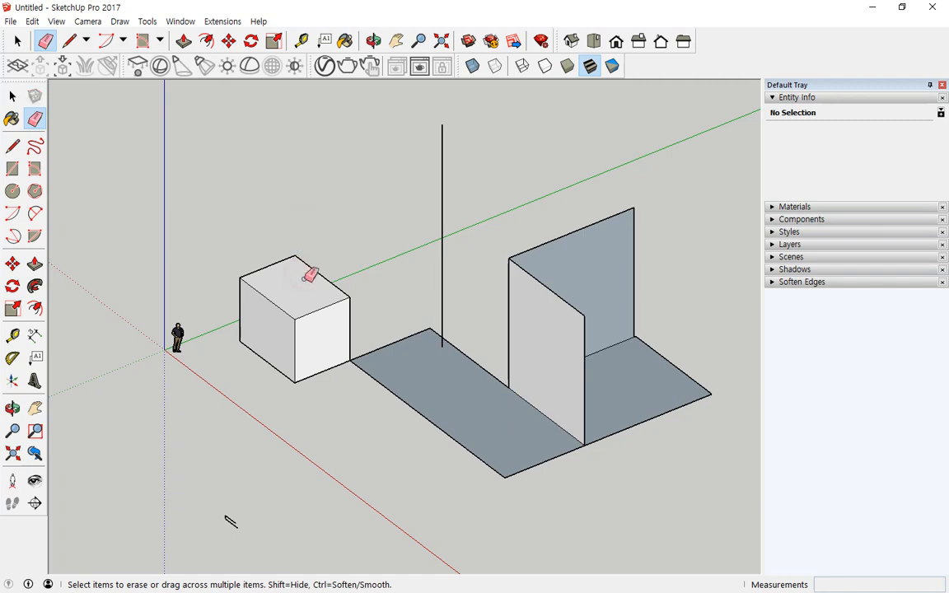
left_click(446, 229)
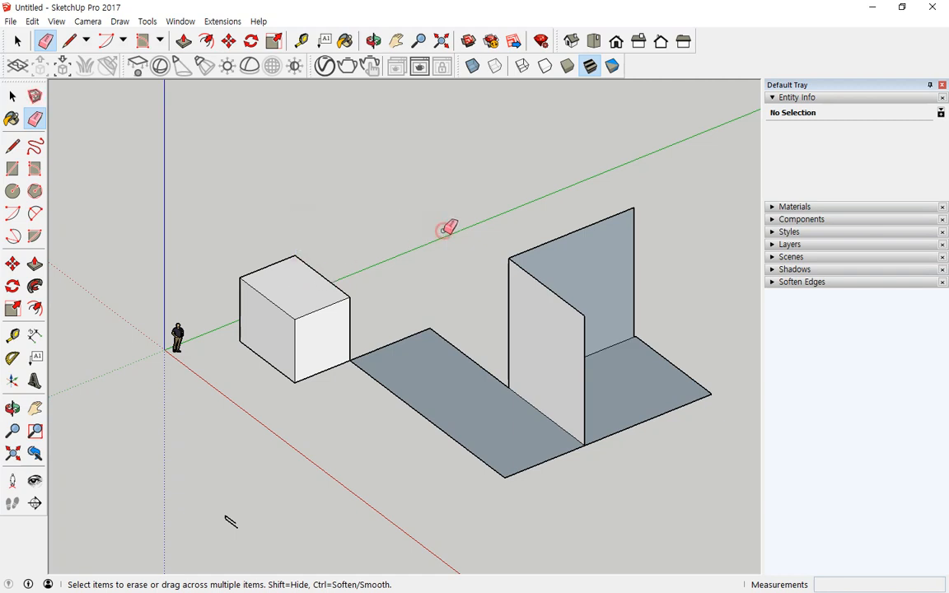
left_click(603, 439)
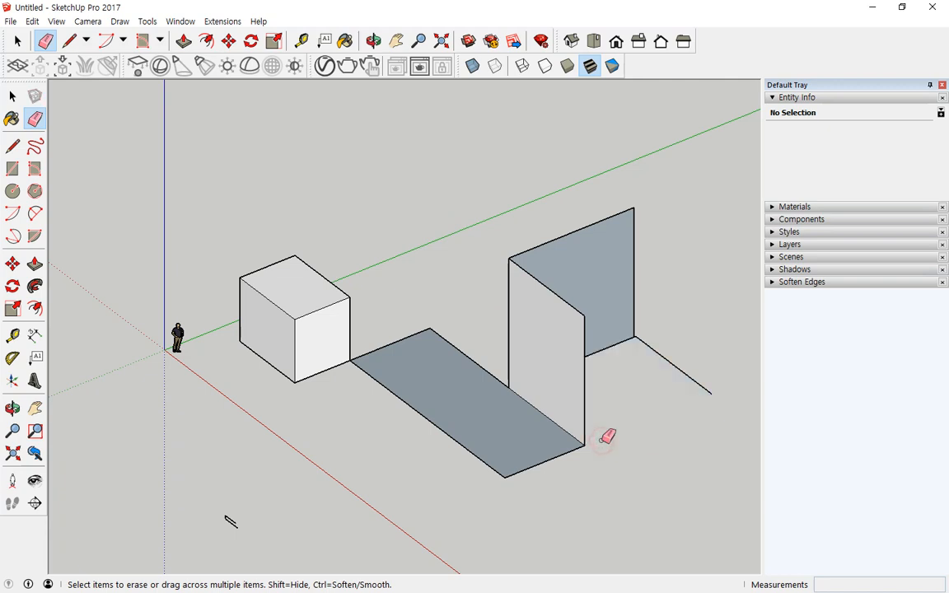
left_click(689, 378)
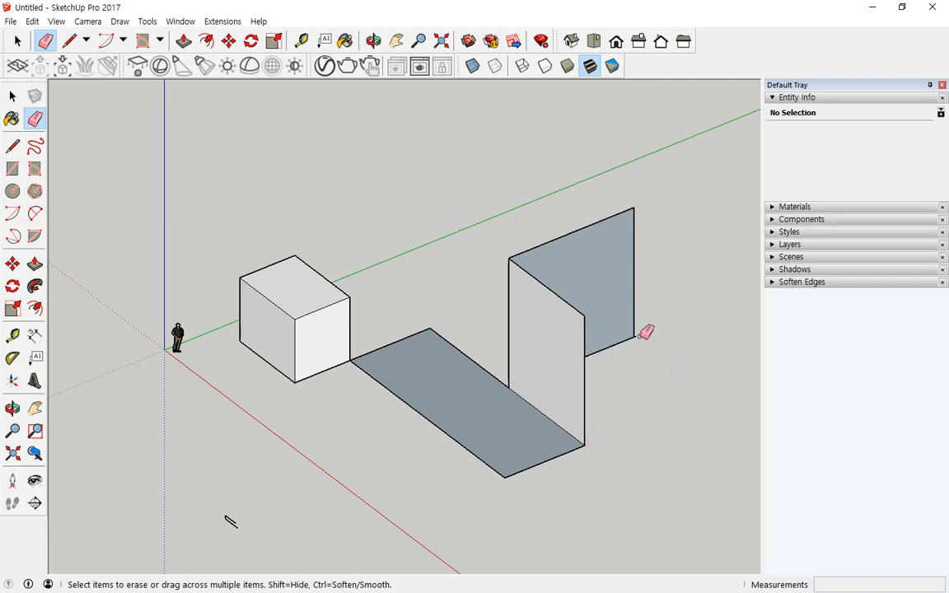
- Erase the upright wall's top and vertical edges so the wall disappears
left_click_drag(643, 331, 640, 337)
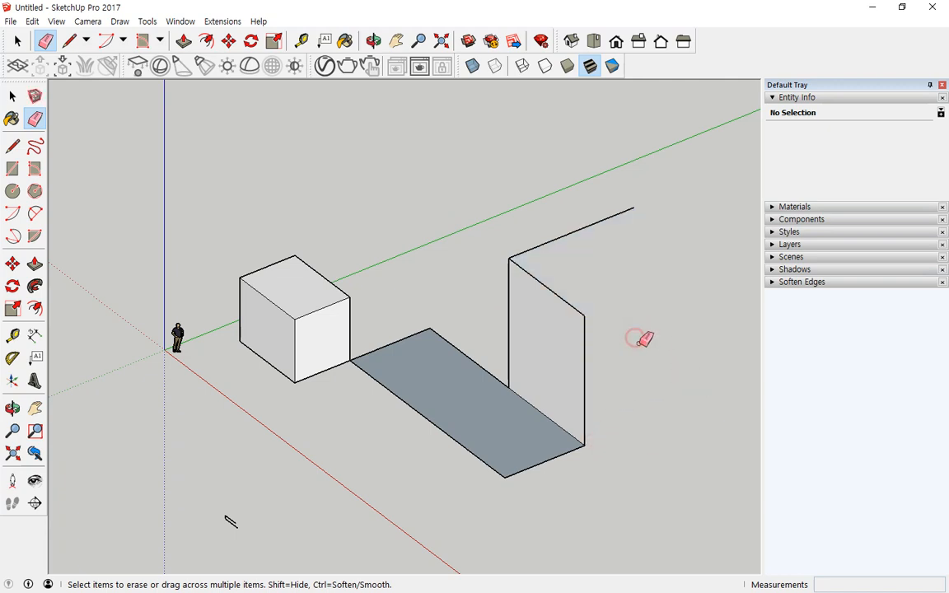
left_click(597, 221)
left_click(540, 279)
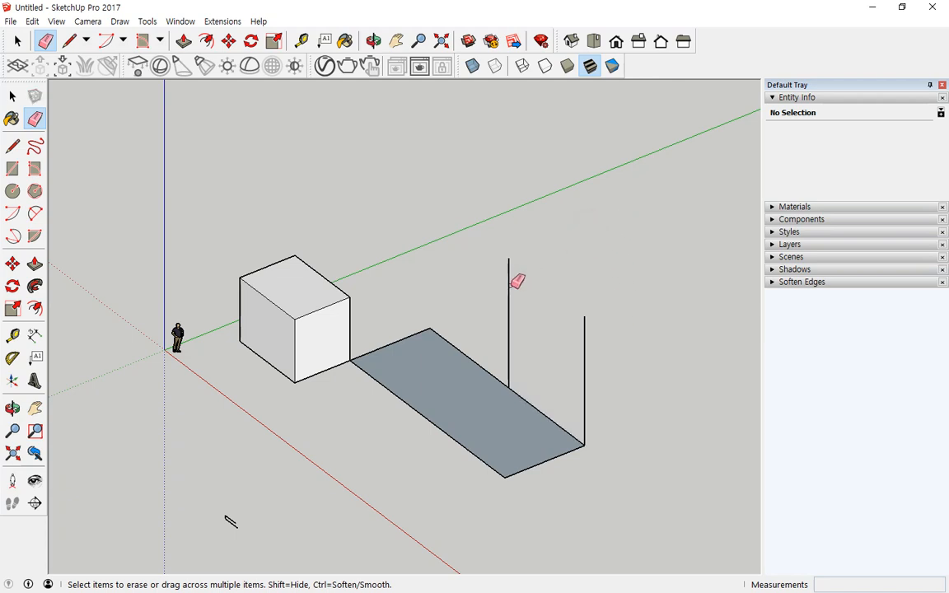
left_click(584, 333)
left_click(509, 306)
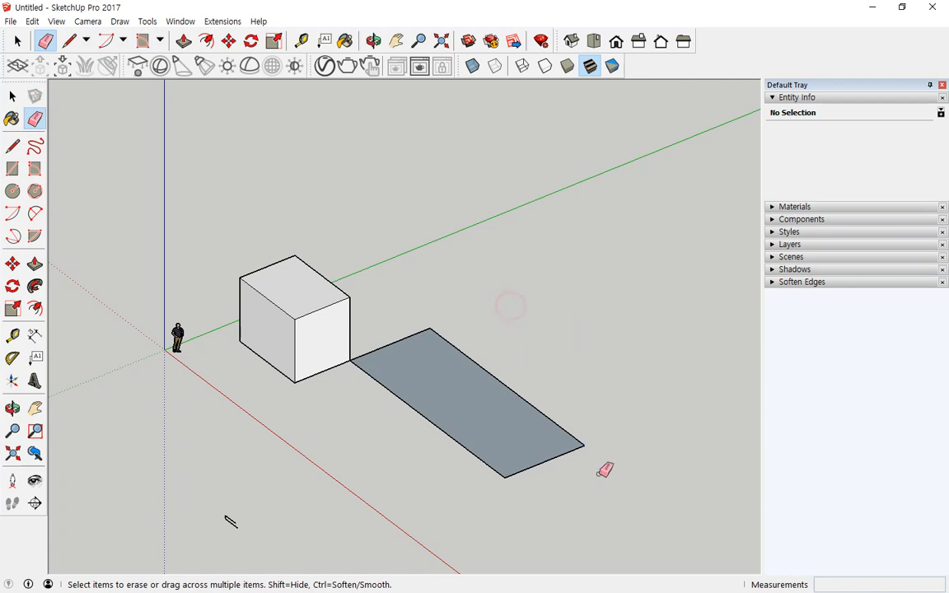
- Select the grey rectangle with a window box, then with a crossing box, deselecting each time
left_click(19, 41)
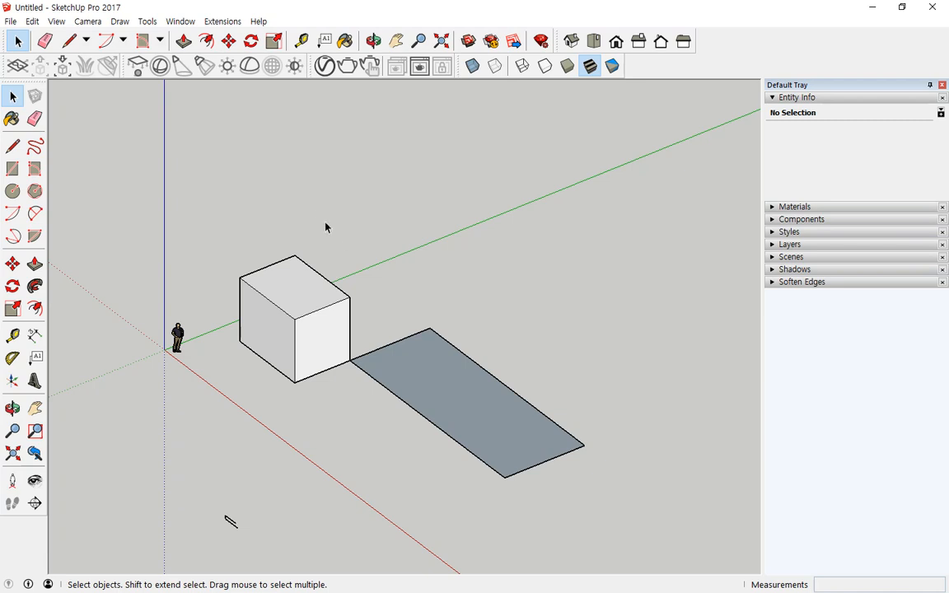
left_click_drag(318, 205, 616, 542)
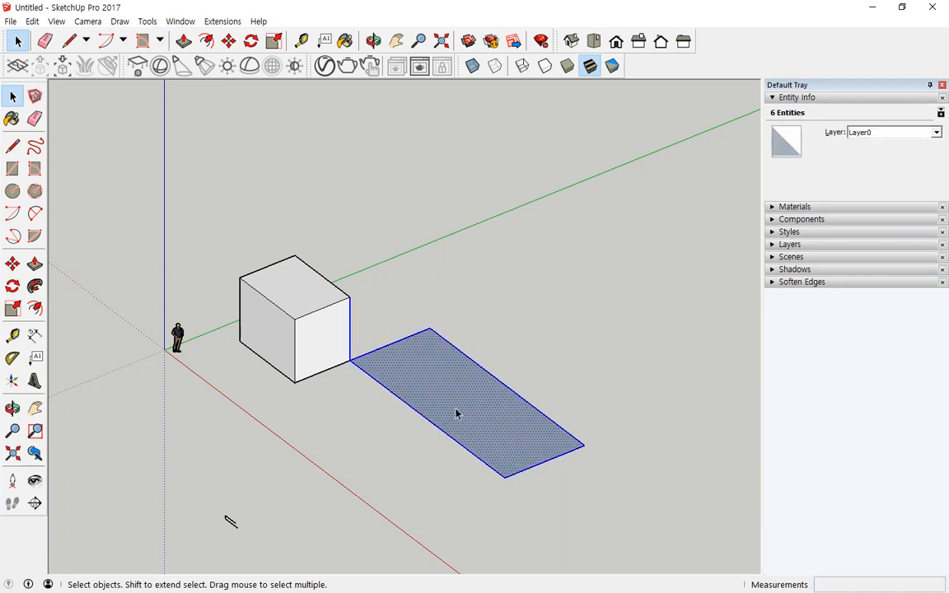
left_click(577, 497)
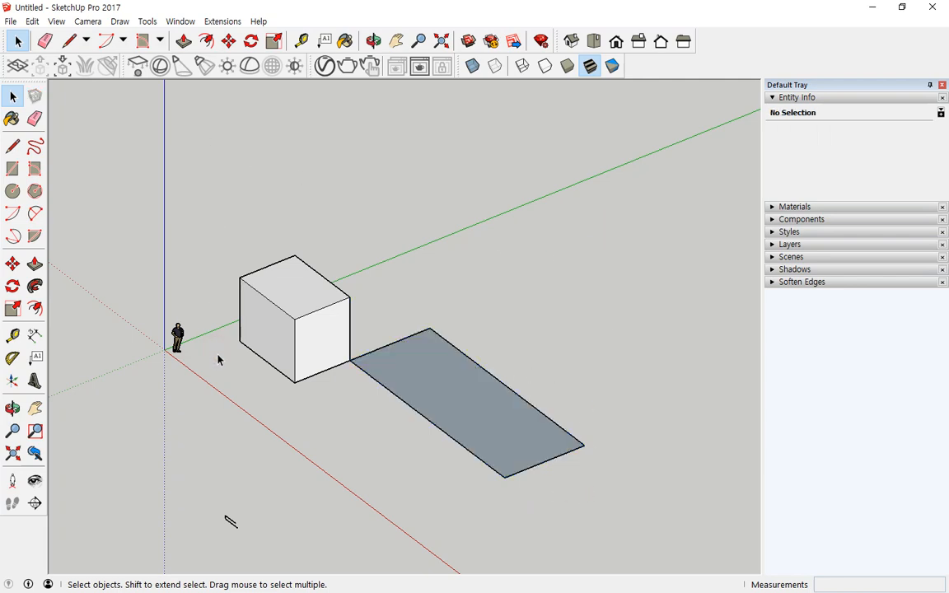
left_click_drag(591, 508, 443, 308)
left_click_drag(606, 515, 397, 284)
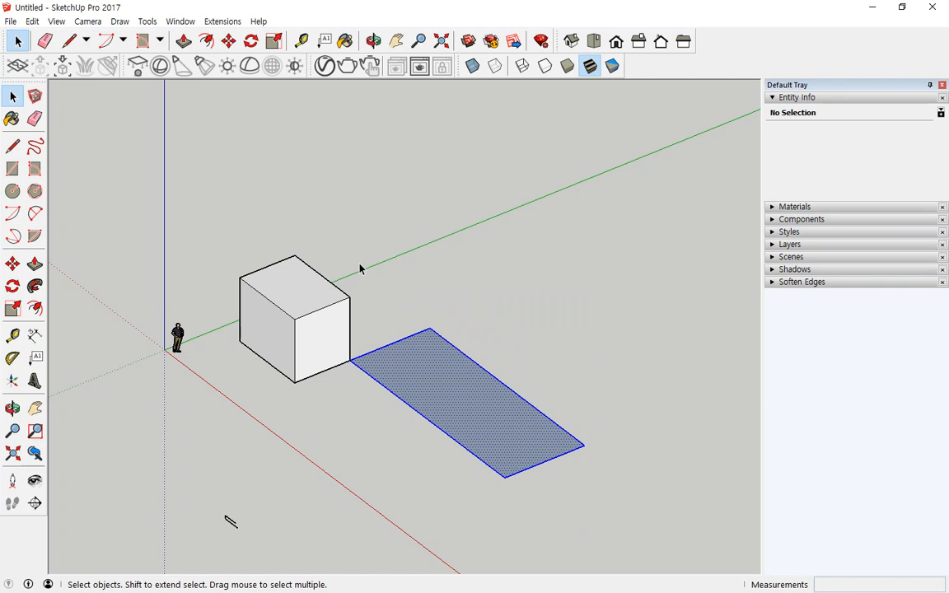
left_click(360, 268)
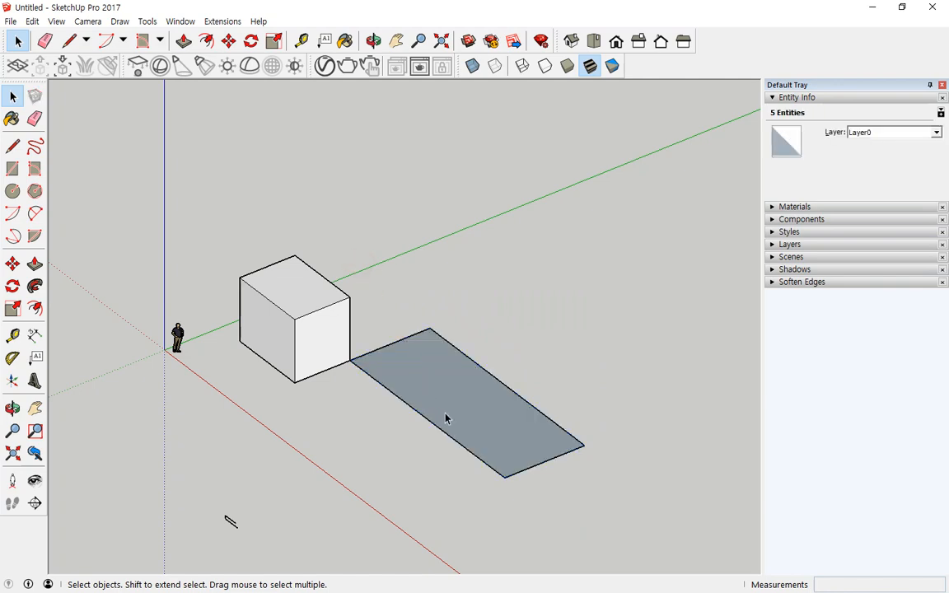
- Crossing-select the cube and rectangle together, then window-select only the cube and deselect
left_click_drag(441, 401, 311, 277)
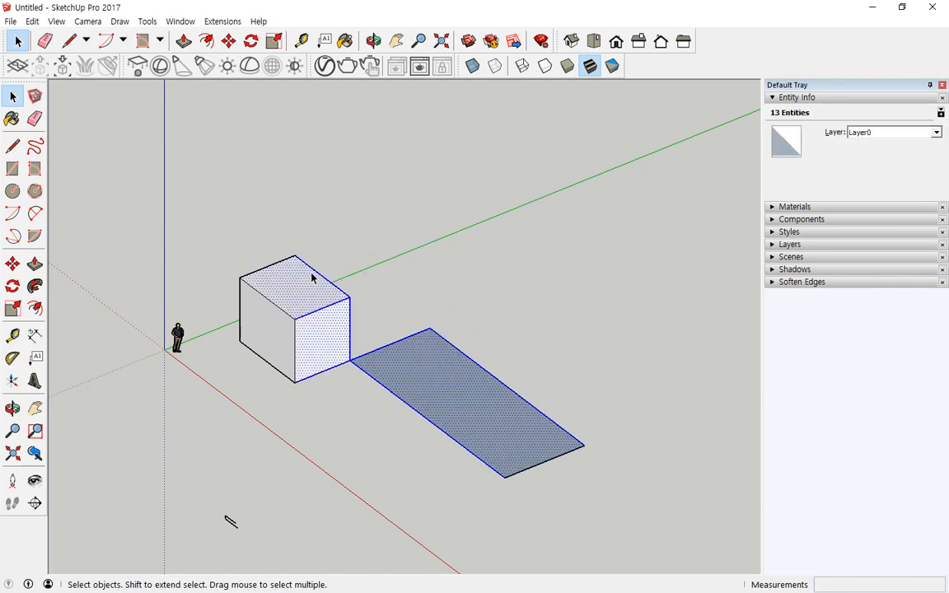
left_click_drag(484, 399, 220, 170)
left_click(337, 492)
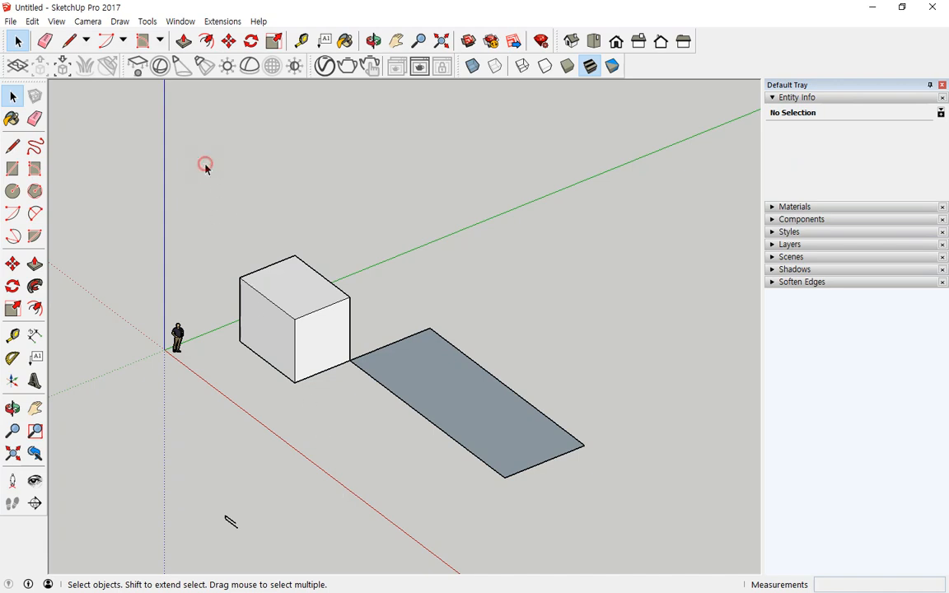
left_click_drag(206, 169, 200, 198)
left_click(377, 462)
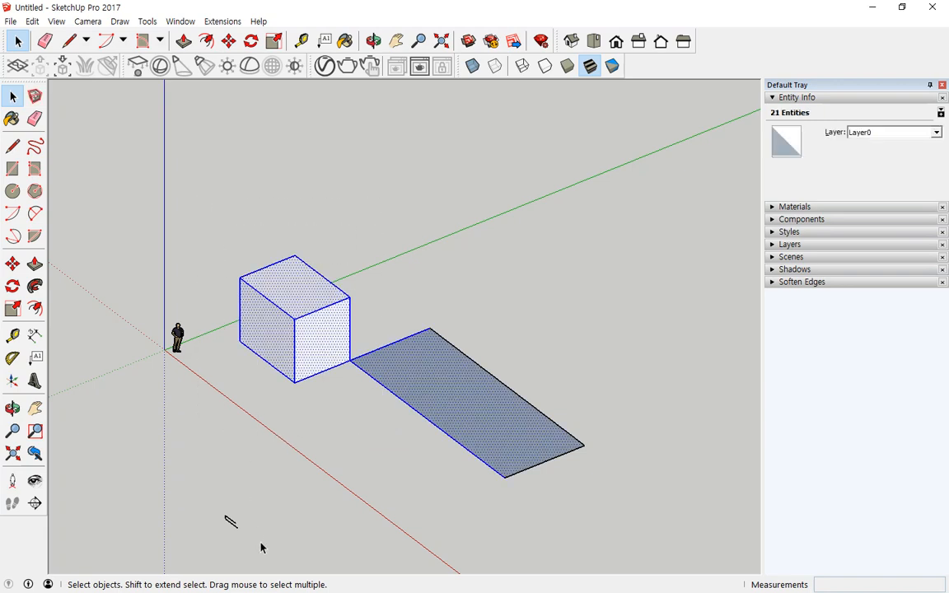
scroll(305, 363, "up", 1)
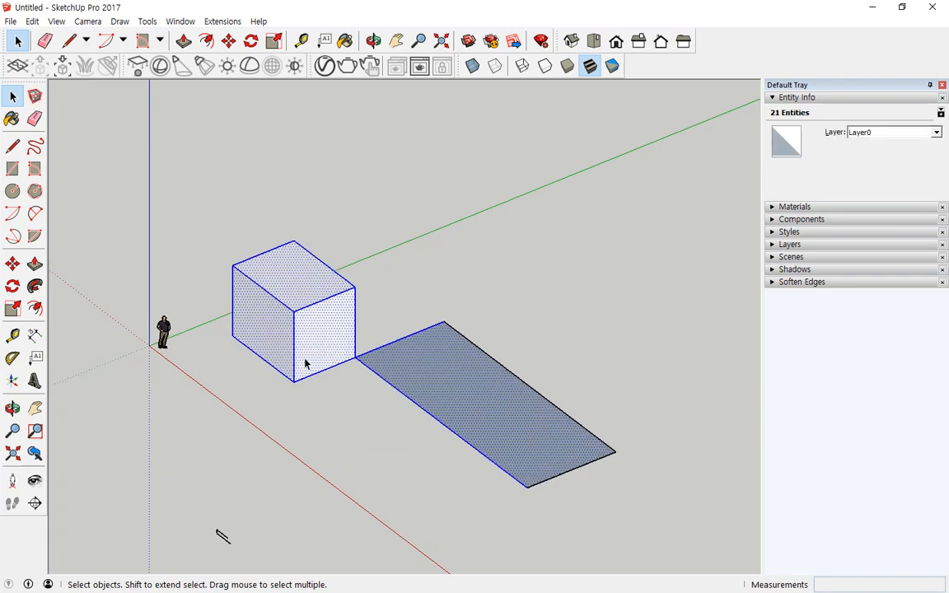
scroll(305, 363, "up", 1)
left_click(284, 396)
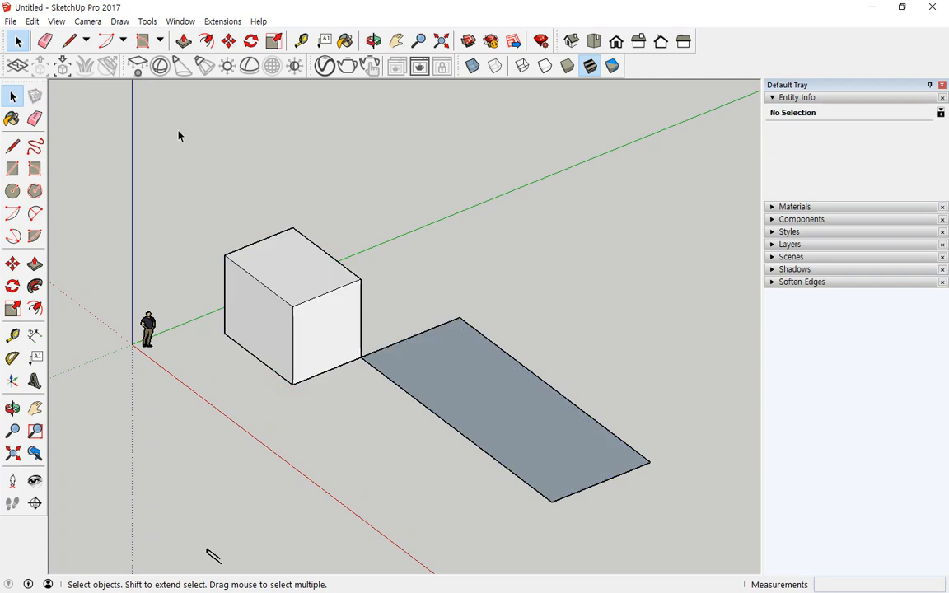
- Select the whole cube with a left-to-right window box, then clear it
left_click_drag(178, 130, 396, 439)
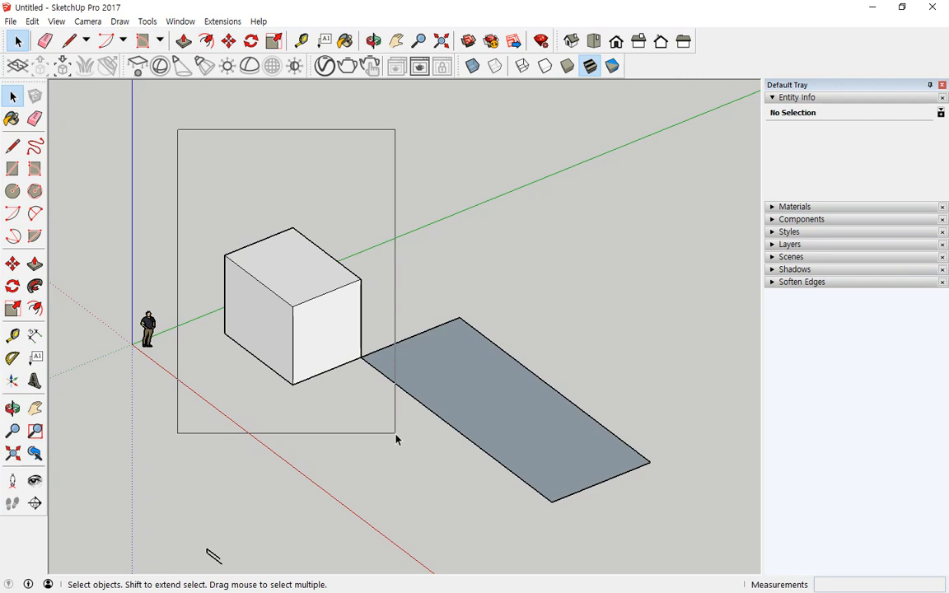
mouse_move(395, 434)
left_mouse_down()
mouse_move(191, 424)
mouse_move(186, 146)
mouse_move(377, 163)
mouse_move(395, 439)
left_mouse_up()
key("ctrl+2")
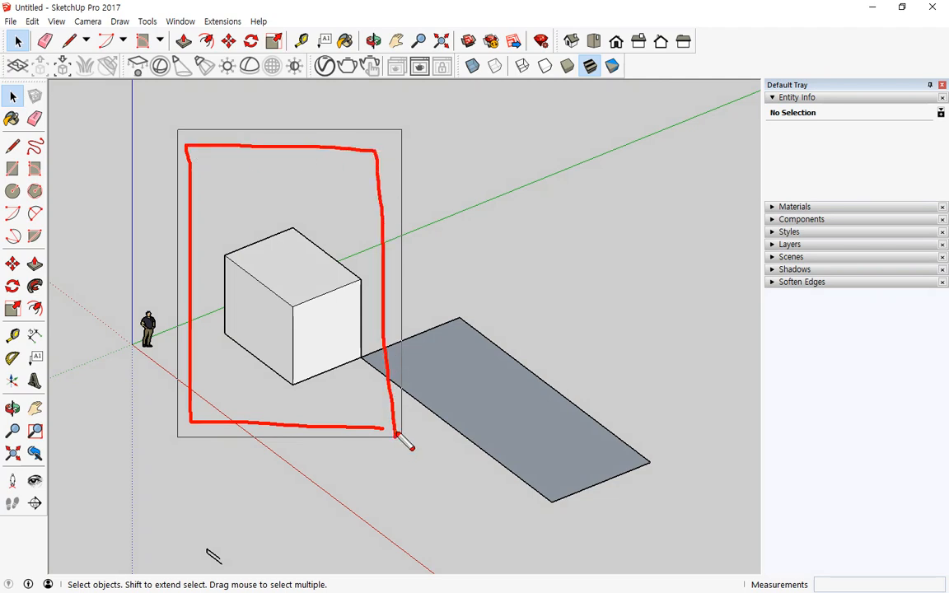
key("Escape")
left_click_drag(401, 441, 422, 445)
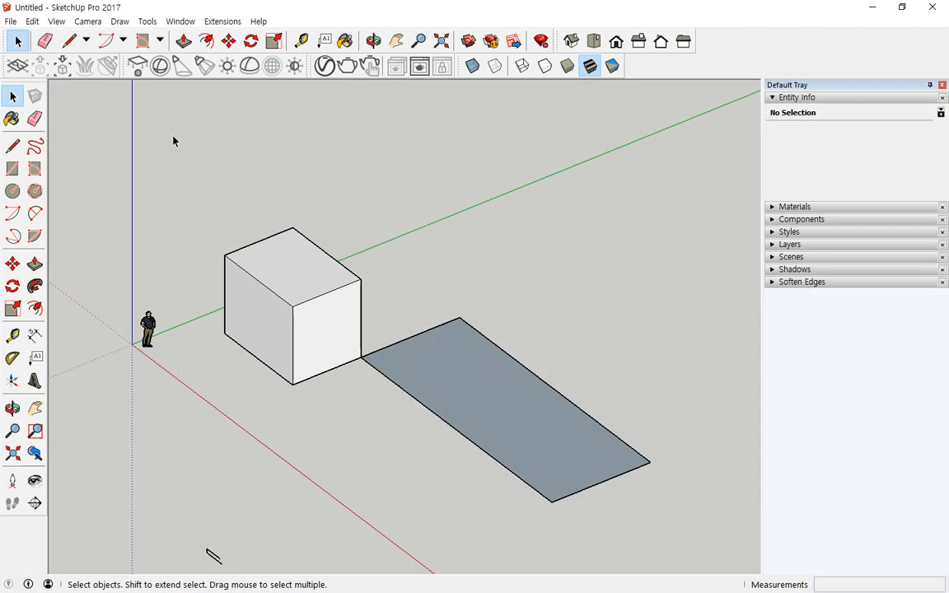
left_click_drag(174, 137, 405, 452)
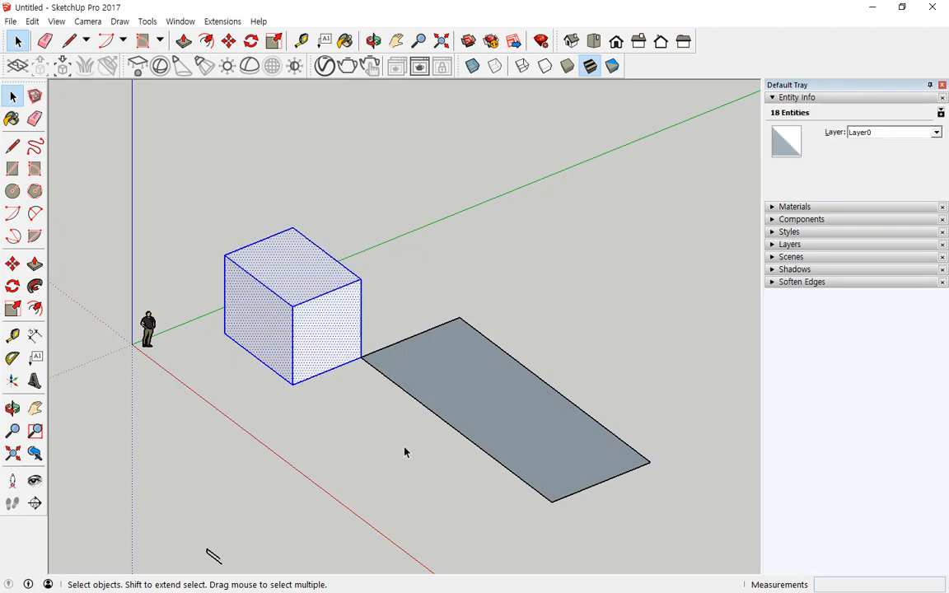
mouse_move(159, 345)
left_mouse_down()
mouse_move(422, 264)
mouse_move(294, 442)
left_mouse_up()
key("Escape")
- Try several right-to-left crossing boxes over the cube and grey face, clearing between attempts
left_click_drag(440, 476, 186, 131)
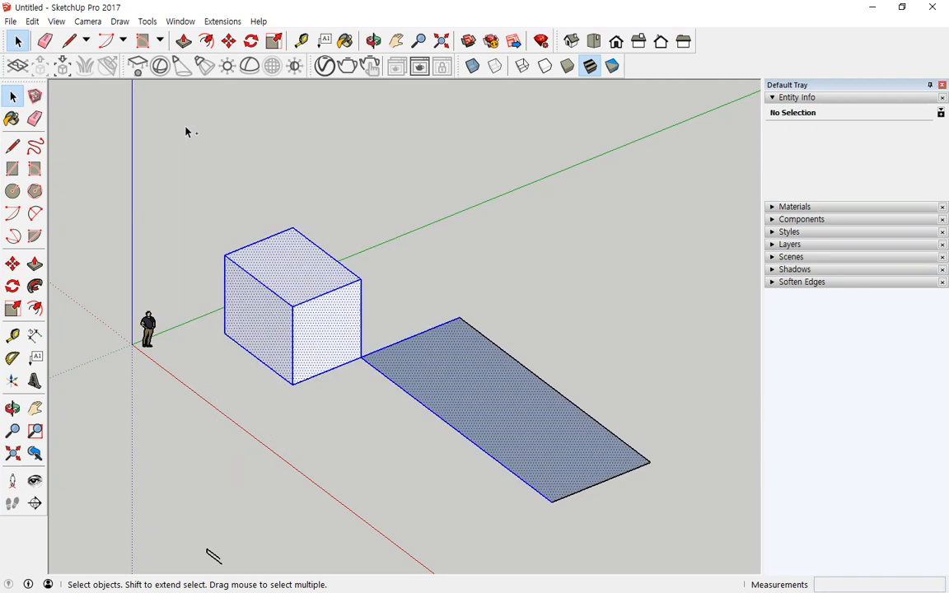
mouse_move(448, 315)
left_mouse_down()
mouse_move(384, 418)
mouse_move(461, 288)
mouse_move(354, 318)
left_mouse_up()
key("Escape")
left_click_drag(409, 453, 206, 167)
left_click(206, 166)
left_click_drag(393, 451, 186, 167)
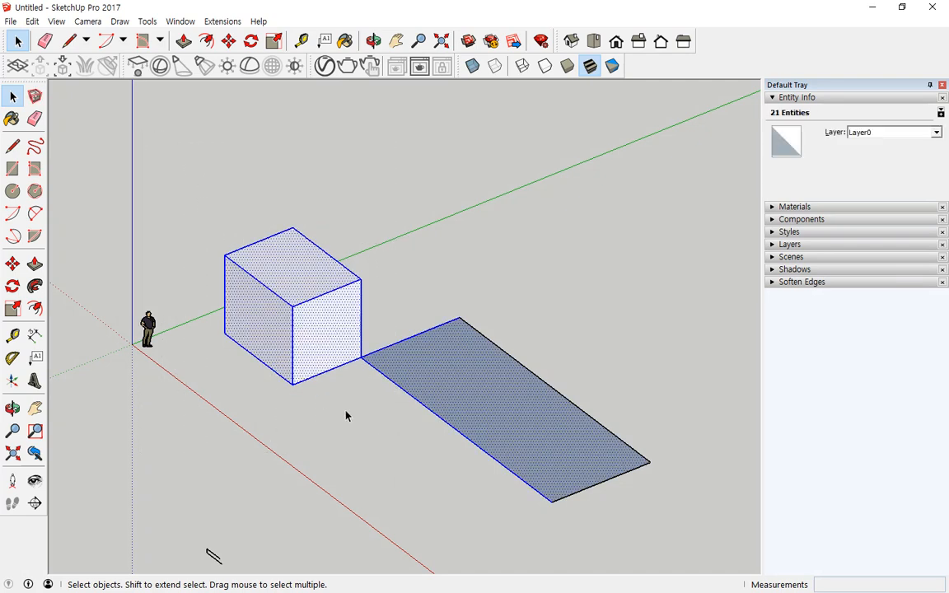
left_click_drag(388, 429, 256, 201)
left_click(283, 178)
- Finish with a crossing box that selects both the cube and the grey face
left_click_drag(415, 466, 198, 175)
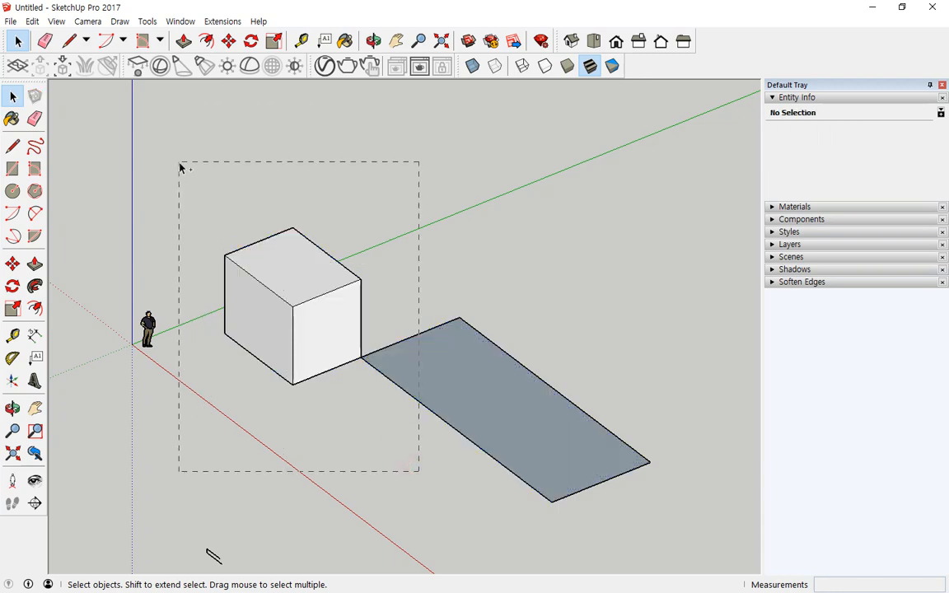
key("ctrl+2")
mouse_move(436, 324)
left_mouse_down()
mouse_move(377, 349)
mouse_move(442, 429)
left_mouse_up()
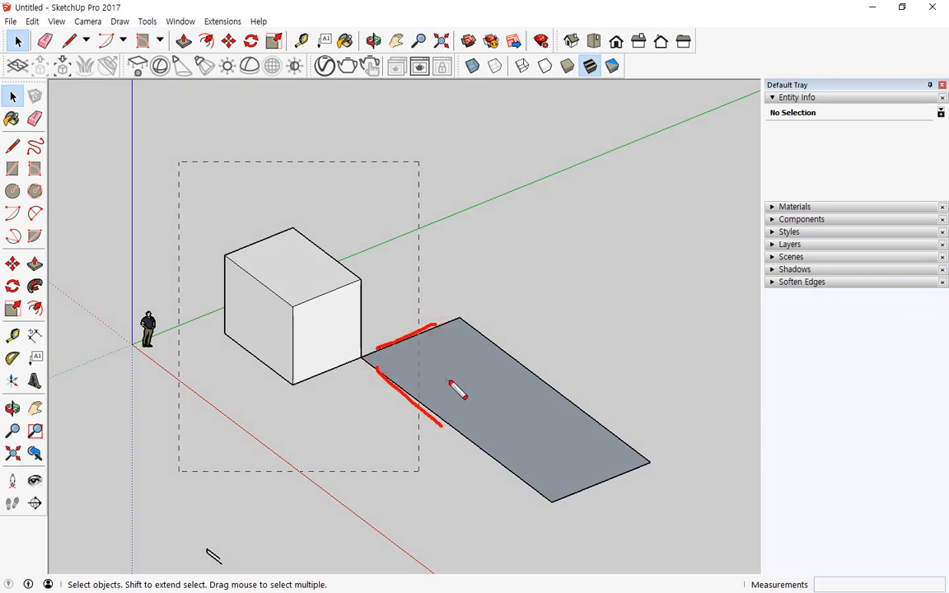
left_click_drag(448, 383, 432, 378)
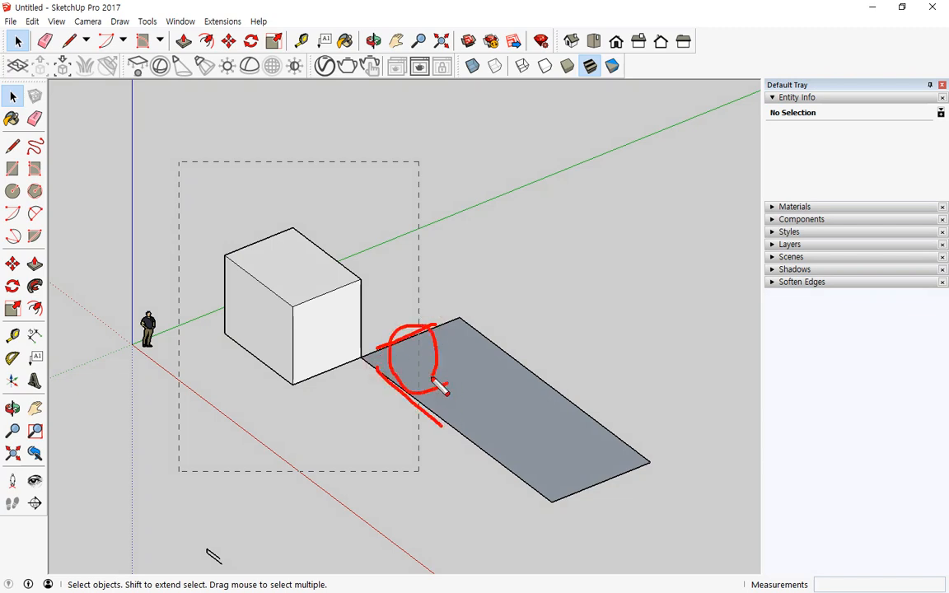
key("Escape")
left_click(181, 169)
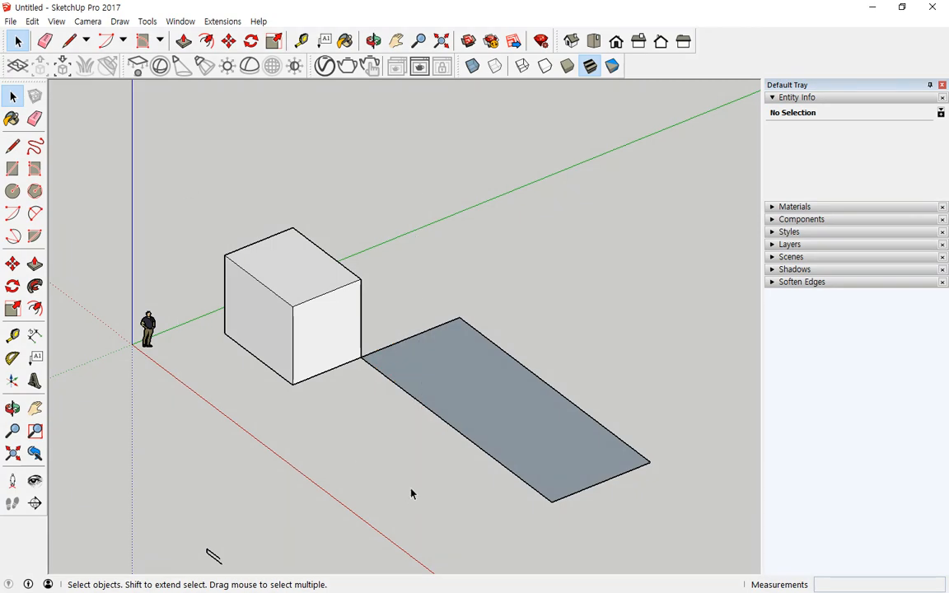
left_click_drag(383, 427, 190, 178)
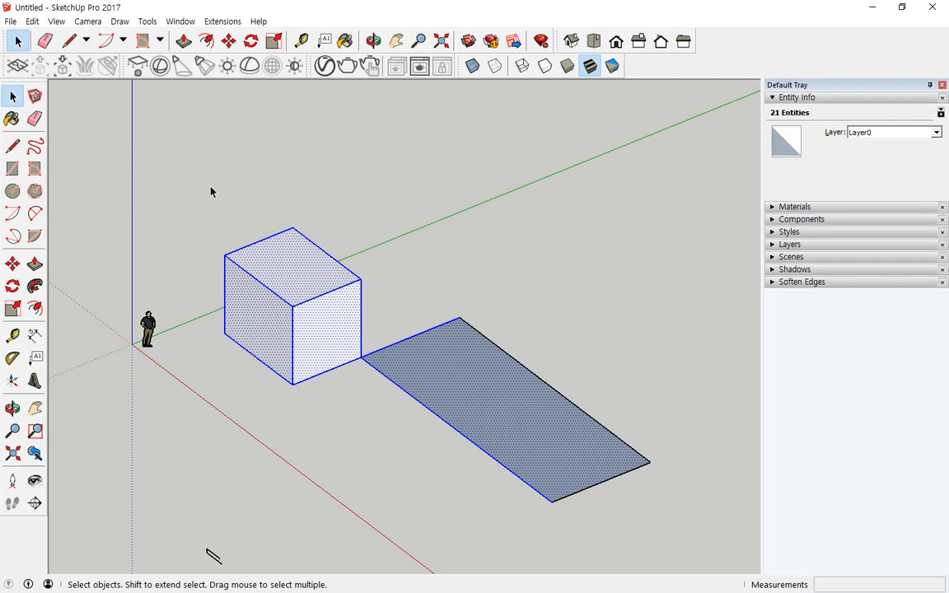
- Re-test window and crossing selections on the cube and face, then clear the selection
left_click_drag(167, 122, 148, 141)
left_click(239, 384)
left_click_drag(202, 192, 449, 504)
left_click_drag(415, 452, 229, 266)
left_click_drag(203, 158, 239, 286)
left_click(387, 474)
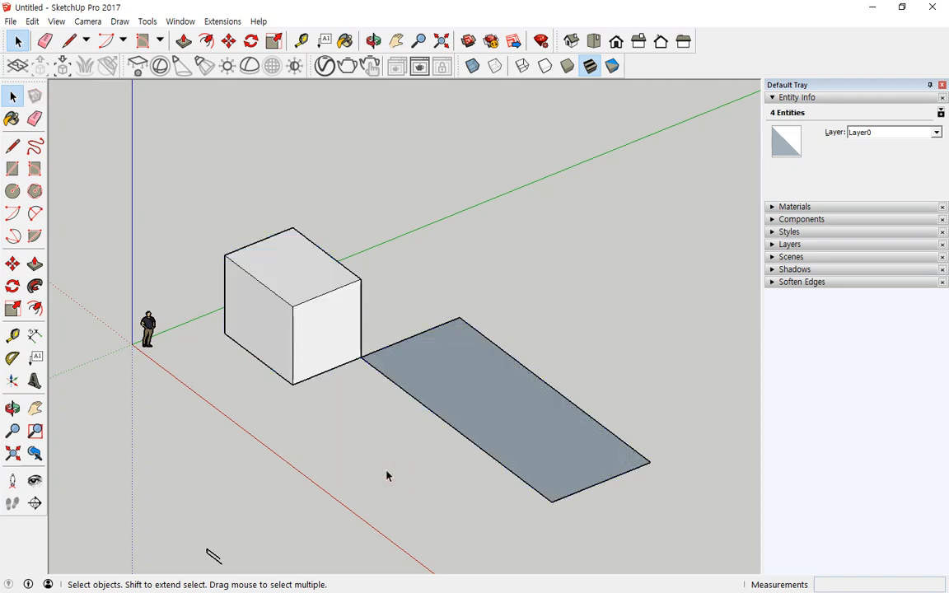
- Delete the small stray shape at bottom-left, then trial-delete the cube and face and undo
left_click_drag(261, 518, 192, 571)
key("Delete")
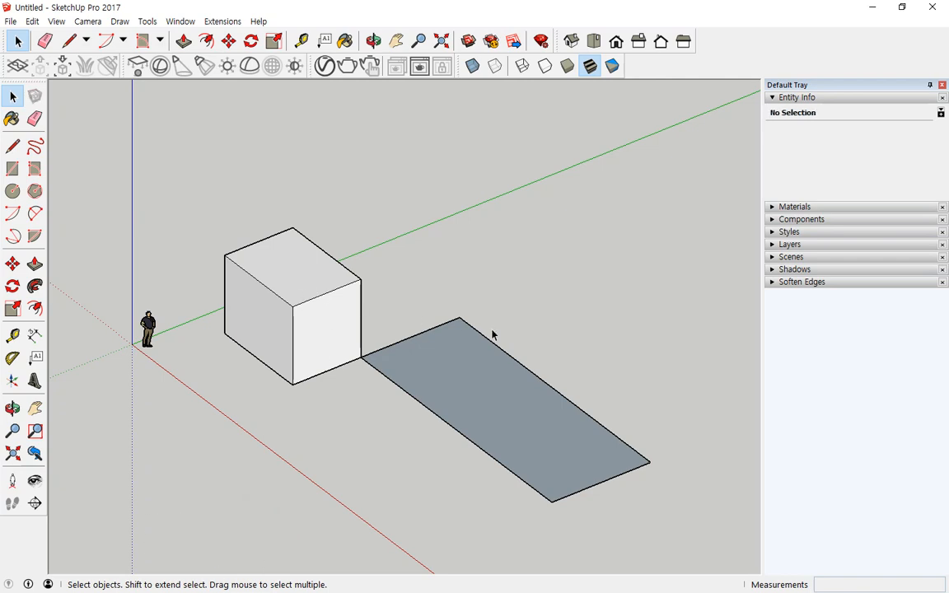
left_click_drag(661, 537, 286, 135)
left_click_drag(219, 149, 218, 149)
key("Delete")
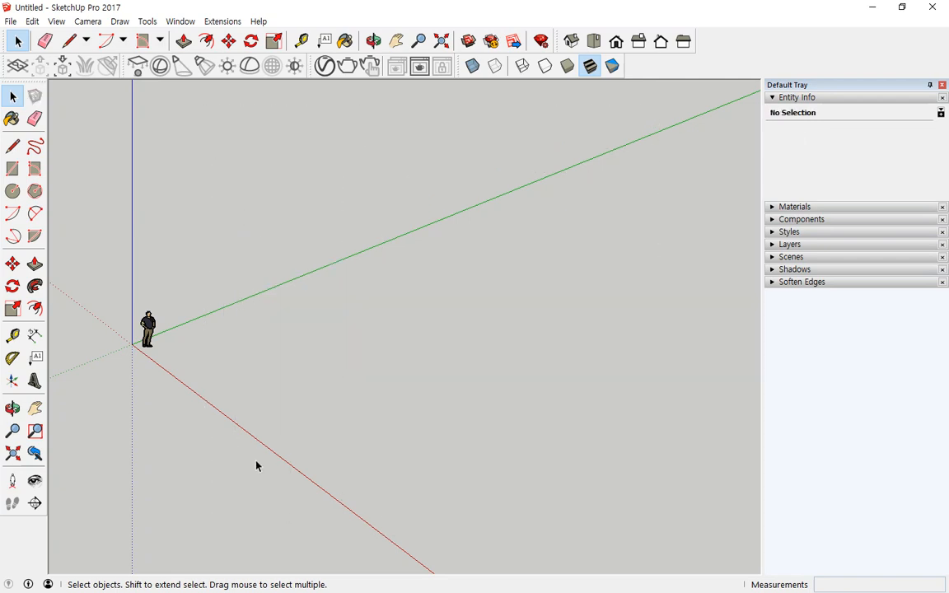
key("ctrl+z")
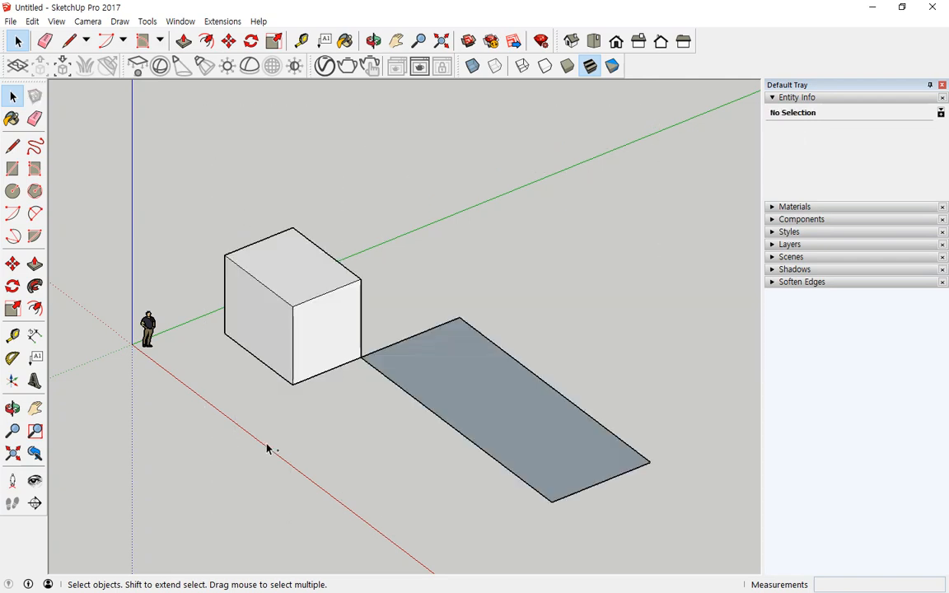
- Select everything with Ctrl+A and delete it, leaving only the axes
key("ctrl+a")
left_click(320, 392)
key("ctrl+a")
key("Delete")
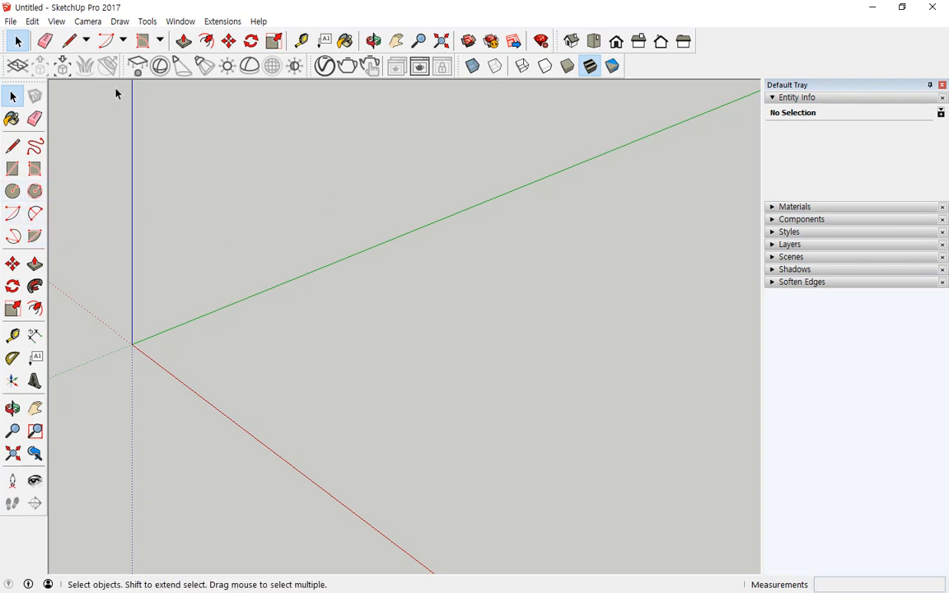
- Draw a flat rectangle about 3398mm by 4068mm on the ground with the ordinary Rectangle tool
left_click(160, 40)
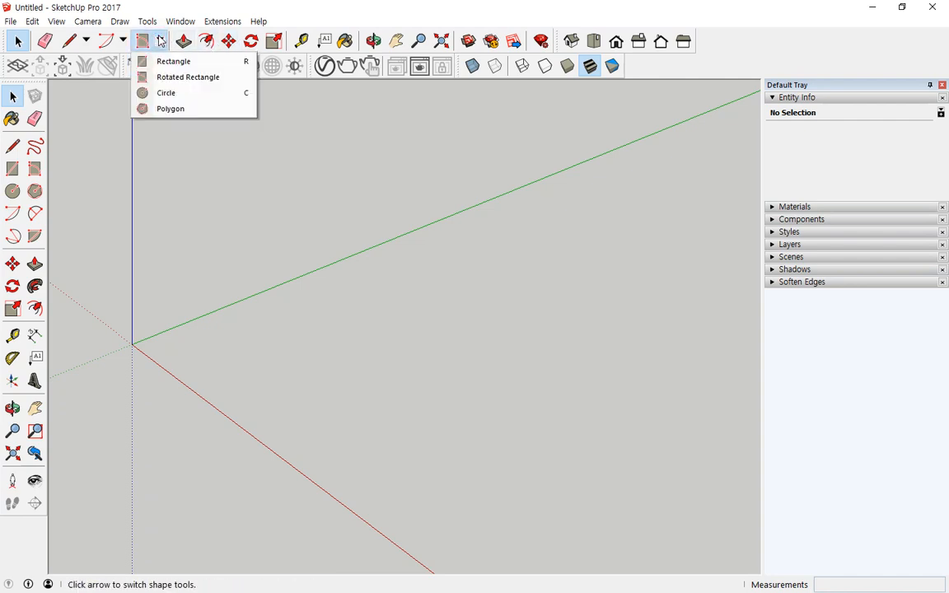
left_click(180, 77)
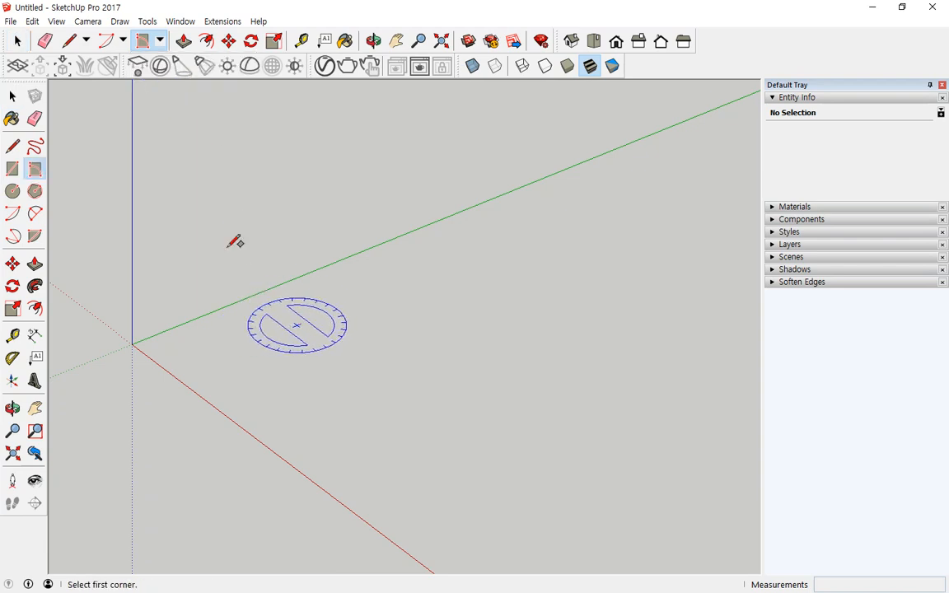
left_click(160, 40)
left_click(174, 61)
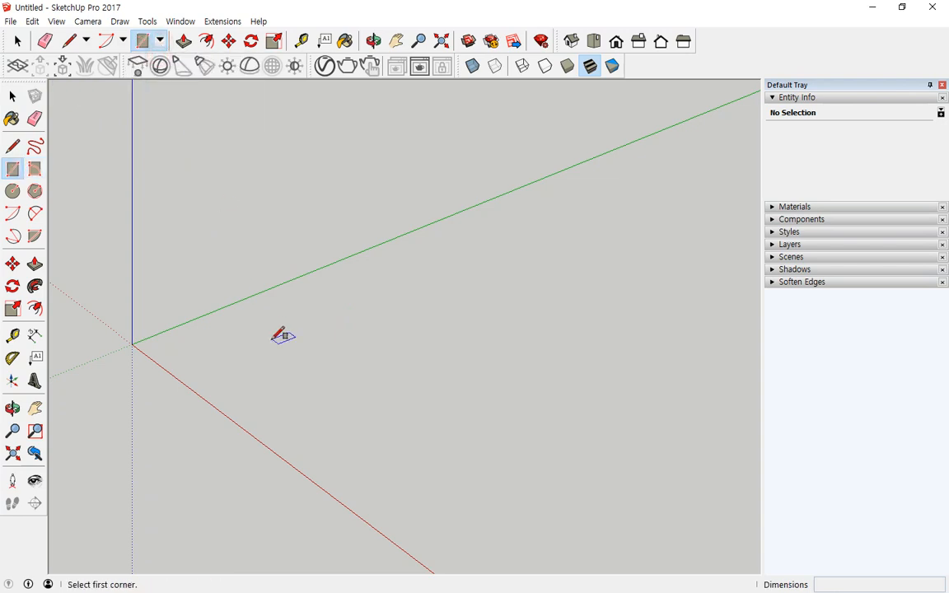
left_click(256, 326)
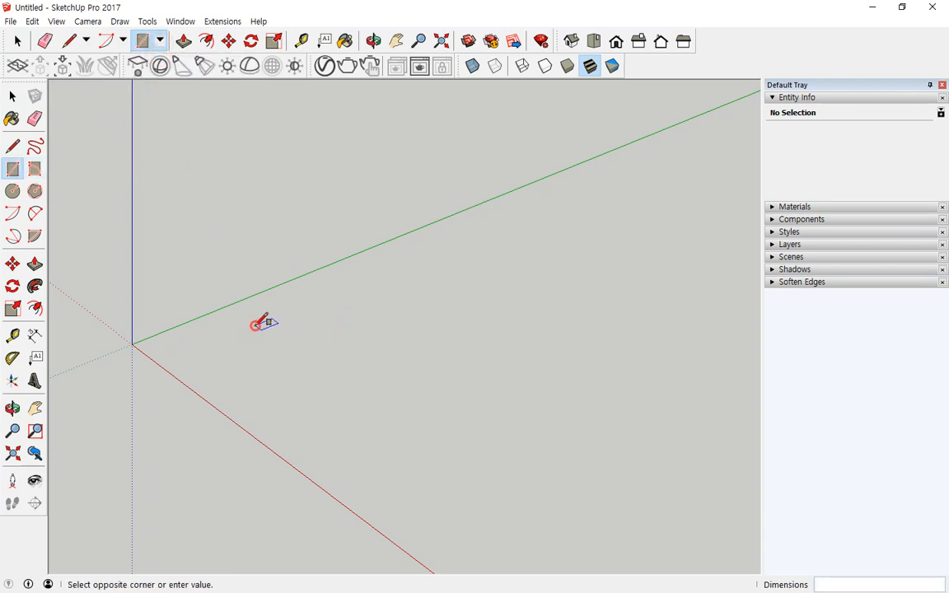
left_click(384, 329)
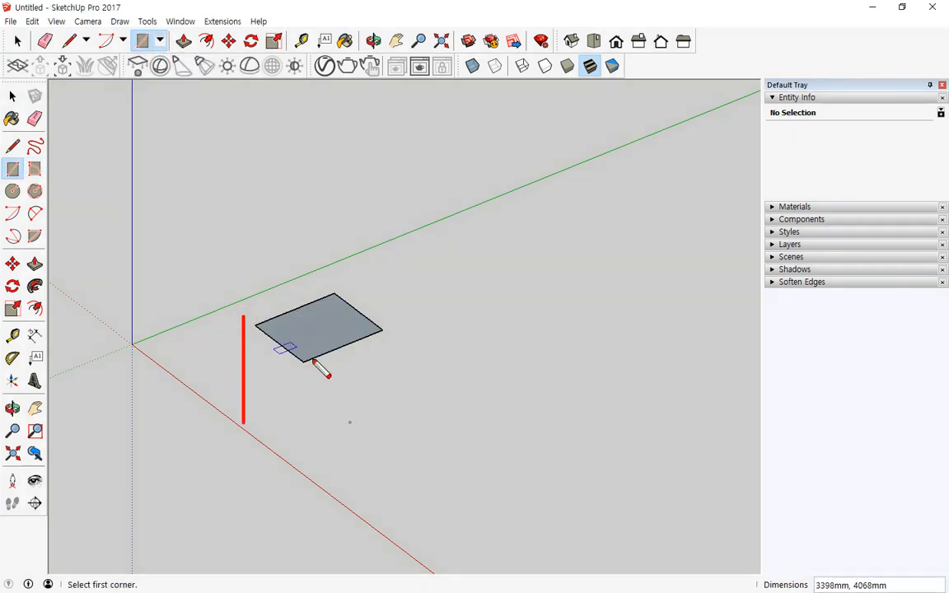
left_click_drag(251, 323, 328, 380)
left_click_drag(344, 265, 233, 316)
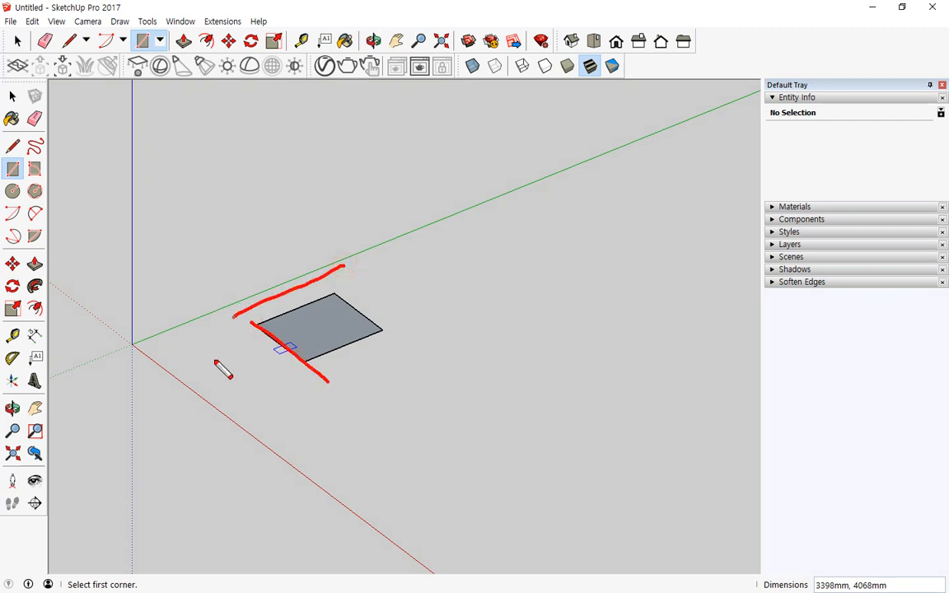
- Draw an upright rotated rectangle beside the flat face
left_click(160, 41)
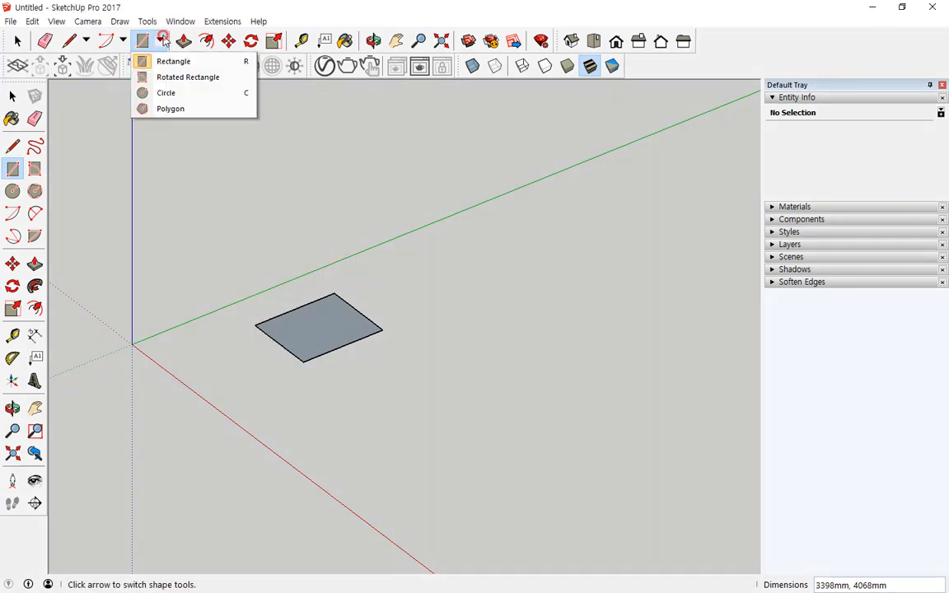
left_click(163, 77)
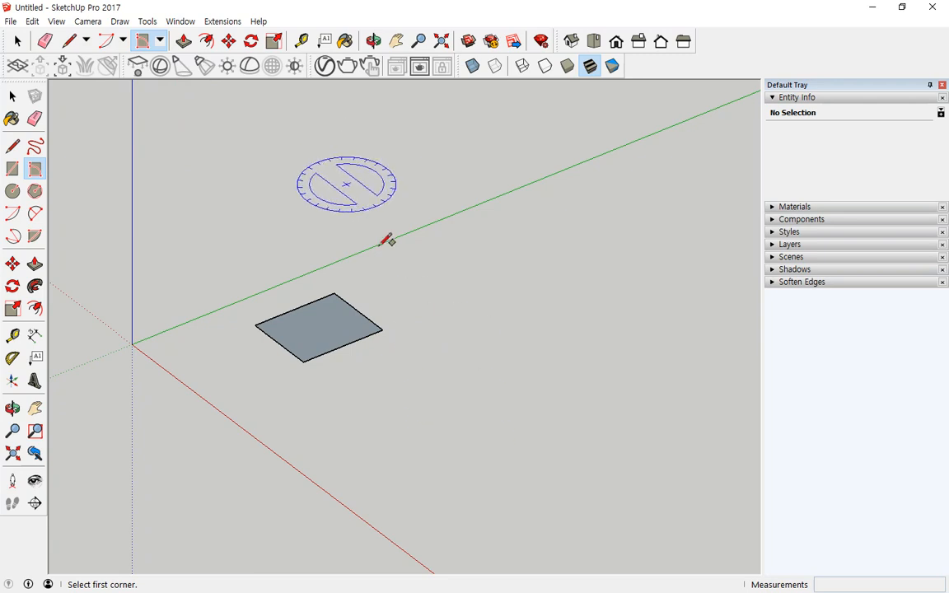
left_click(479, 293)
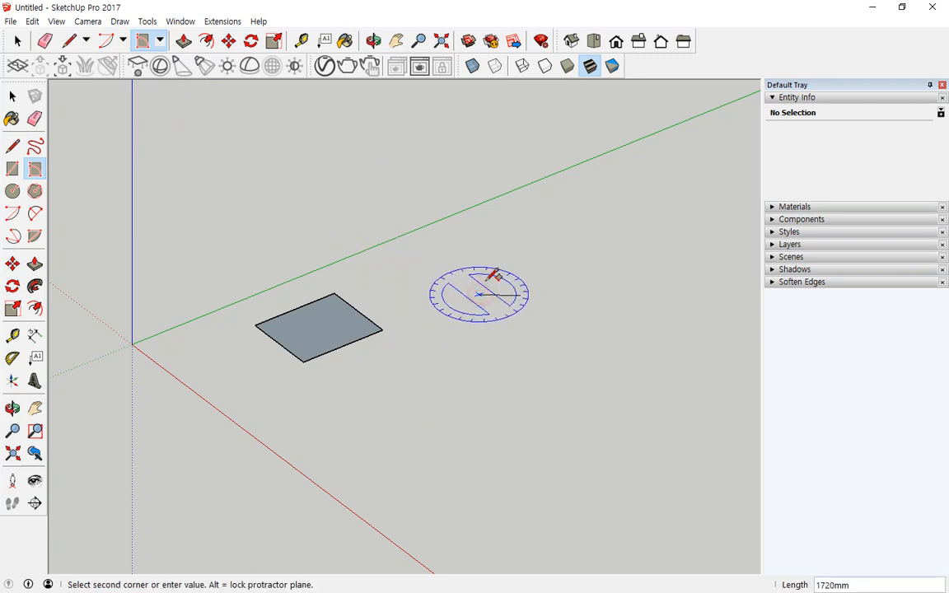
left_click(412, 278)
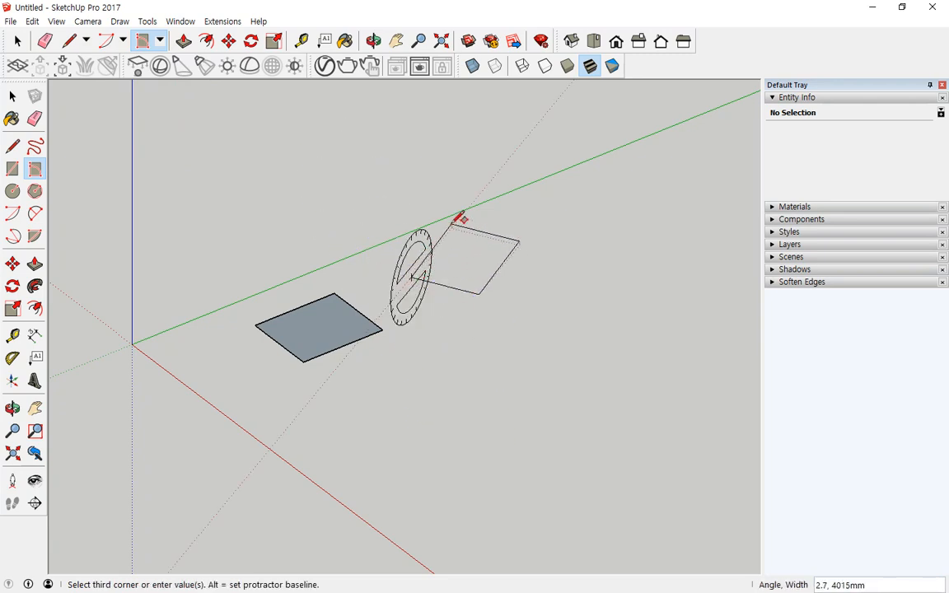
left_click(414, 189)
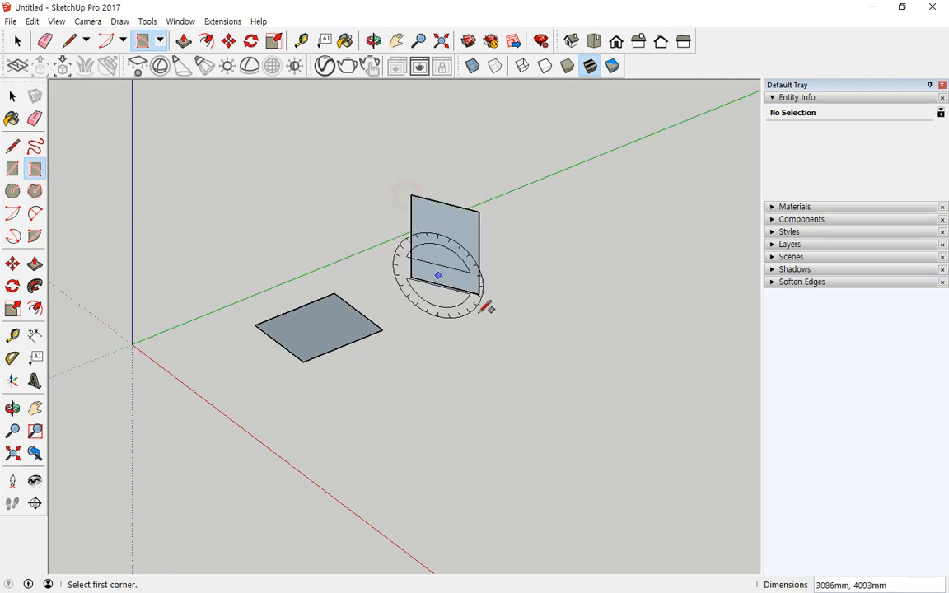
middle_click_drag(487, 307, 447, 303)
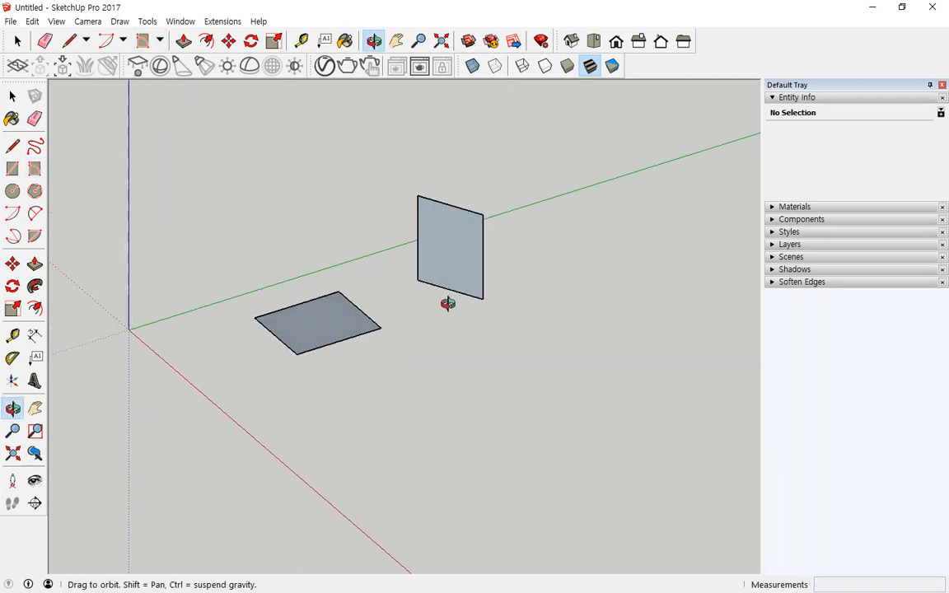
- Add two more rotated rectangles, one upright and one along the green axis
left_click(463, 421)
left_click(508, 458)
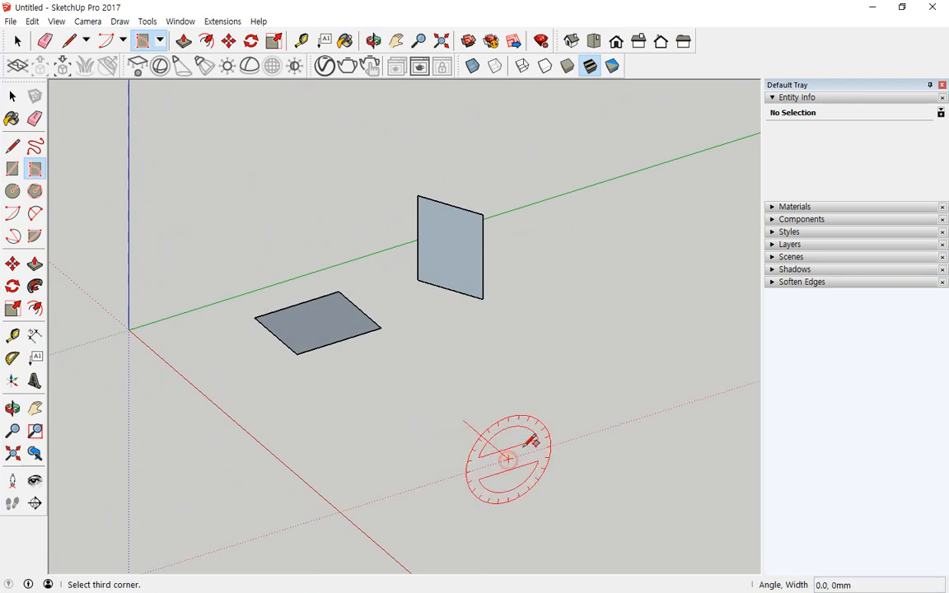
left_click(513, 373)
middle_click_drag(296, 403, 427, 422)
left_click(189, 297)
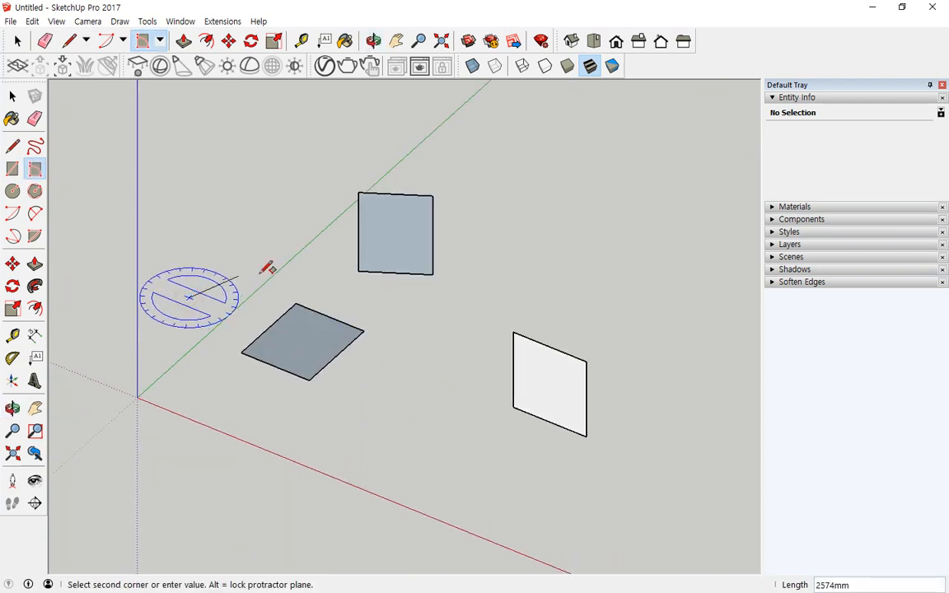
left_click(244, 246)
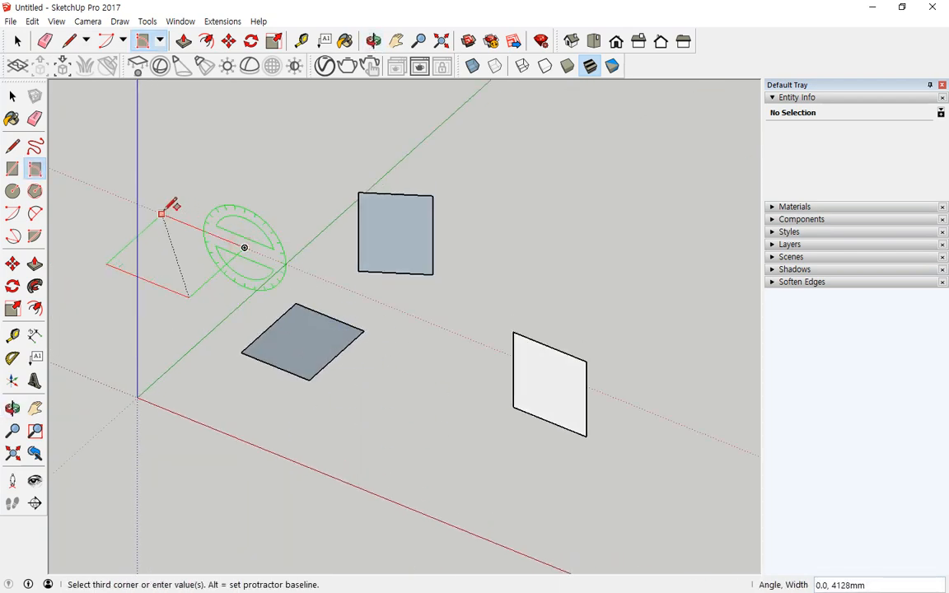
left_click(164, 212)
- Draw a tilted rotated rectangle about 4291mm by 4621mm in open space
left_click(286, 212)
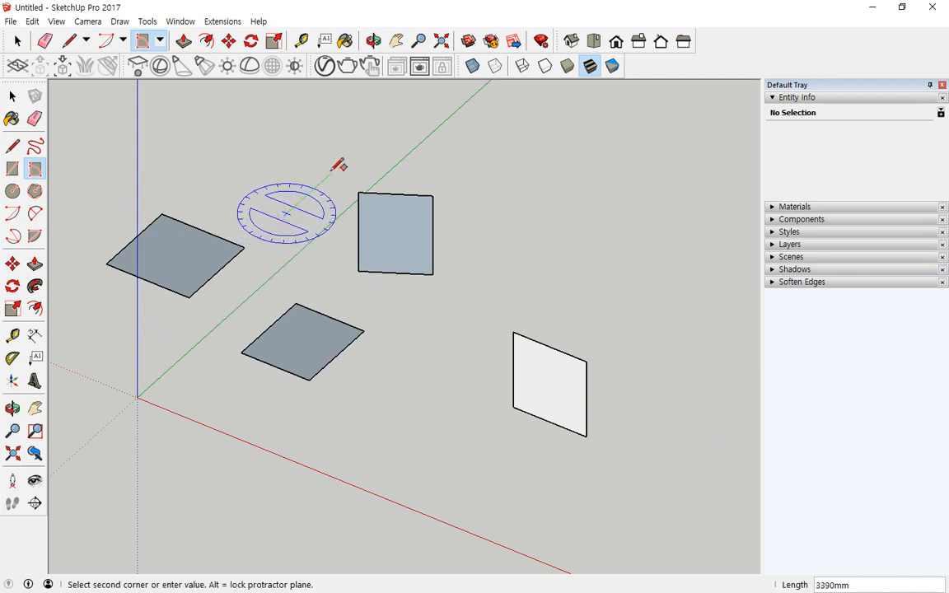
mouse_move(532, 272)
middle_mouse_down("shift")
mouse_move(264, 271)
mouse_move(324, 225)
middle_mouse_up("shift")
left_click(316, 230)
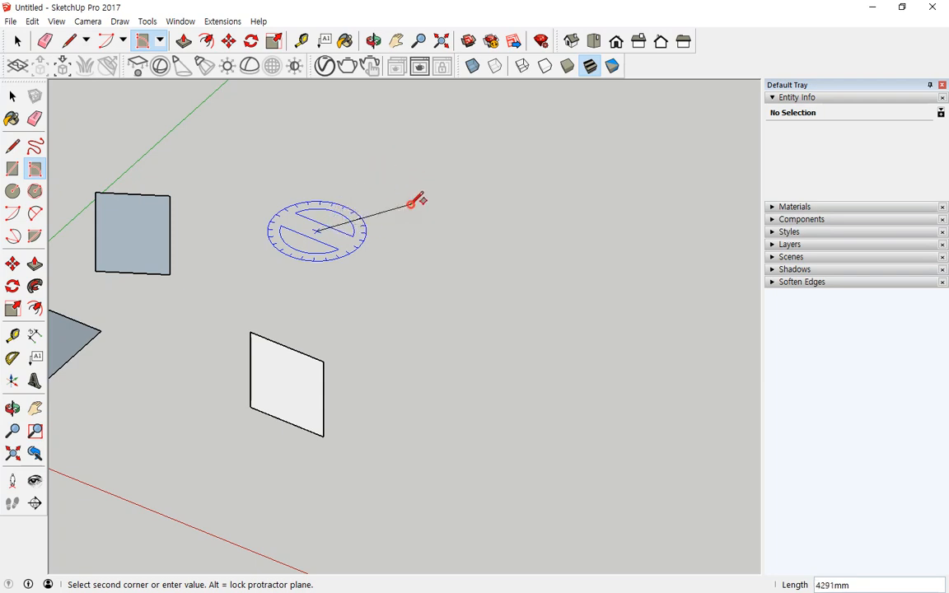
left_click(412, 203)
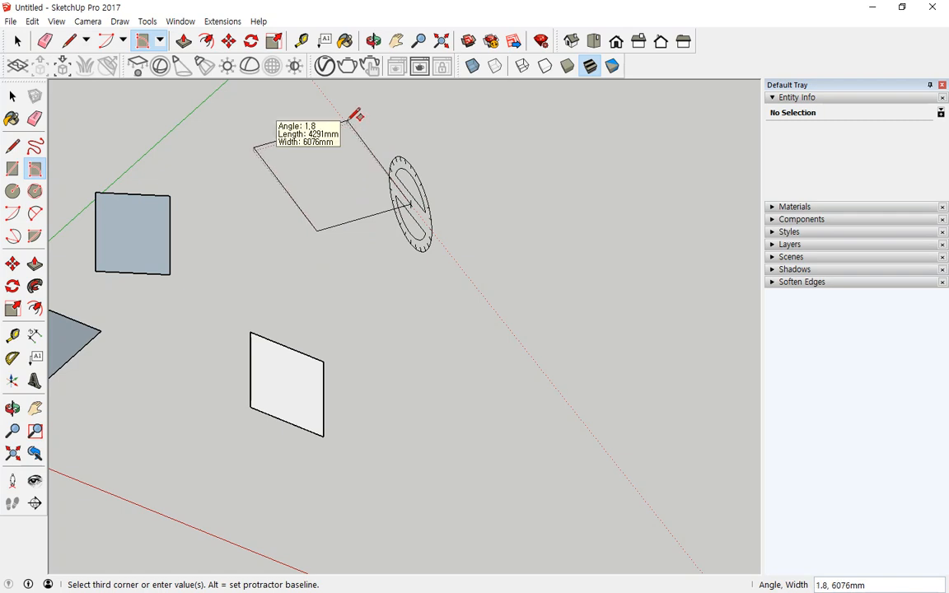
mouse_move(307, 229)
left_mouse_down()
mouse_move(265, 153)
mouse_move(284, 218)
mouse_move(258, 163)
left_mouse_up()
key("Escape")
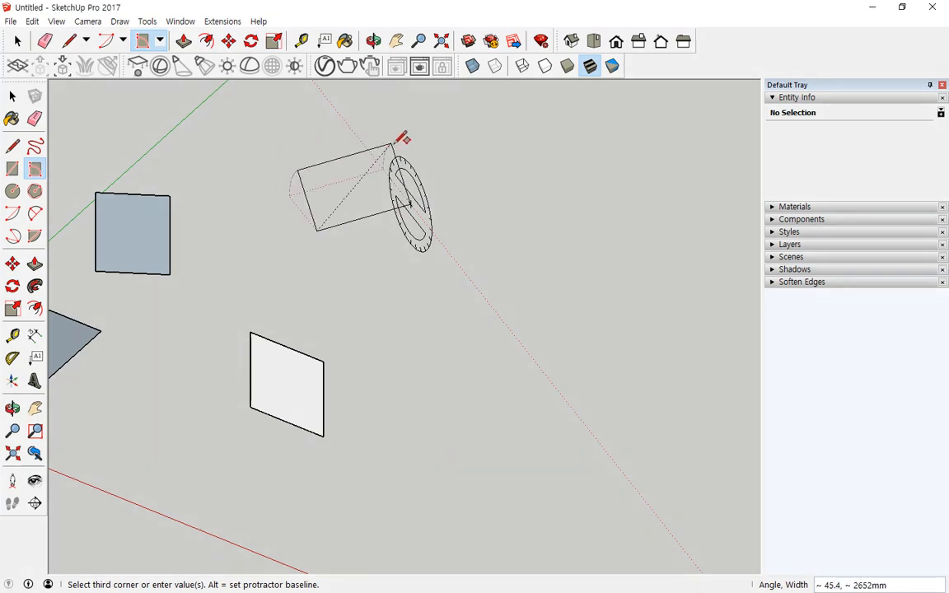
left_click(409, 99)
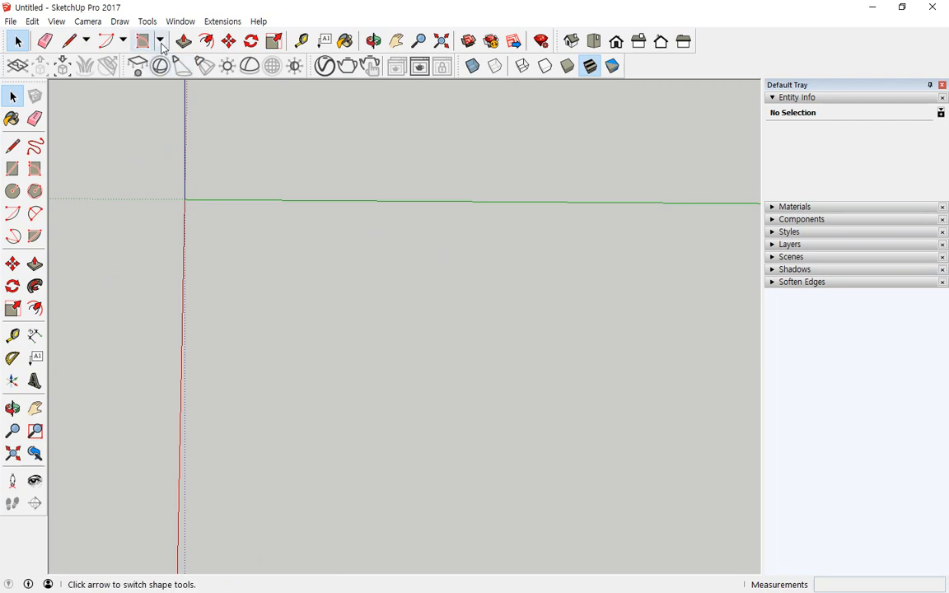
- Draw two circles flat on the ground with the Circle tool
left_click(159, 40)
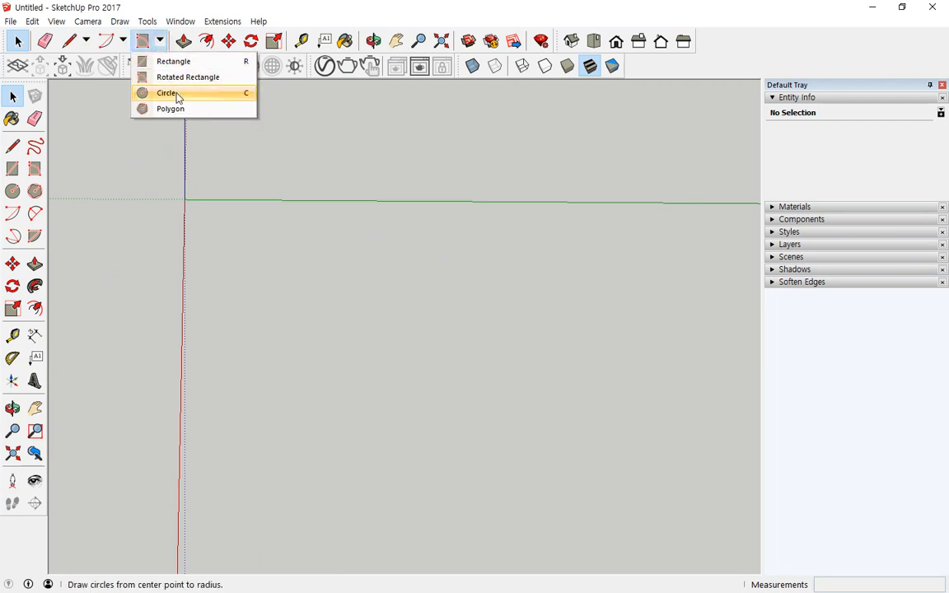
left_click(177, 96)
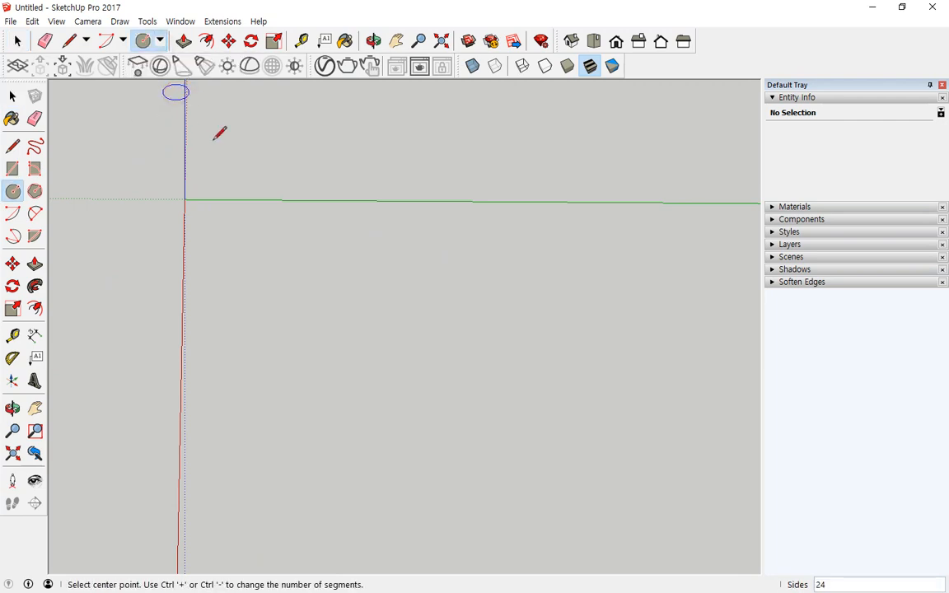
left_click(272, 256)
left_click(314, 279)
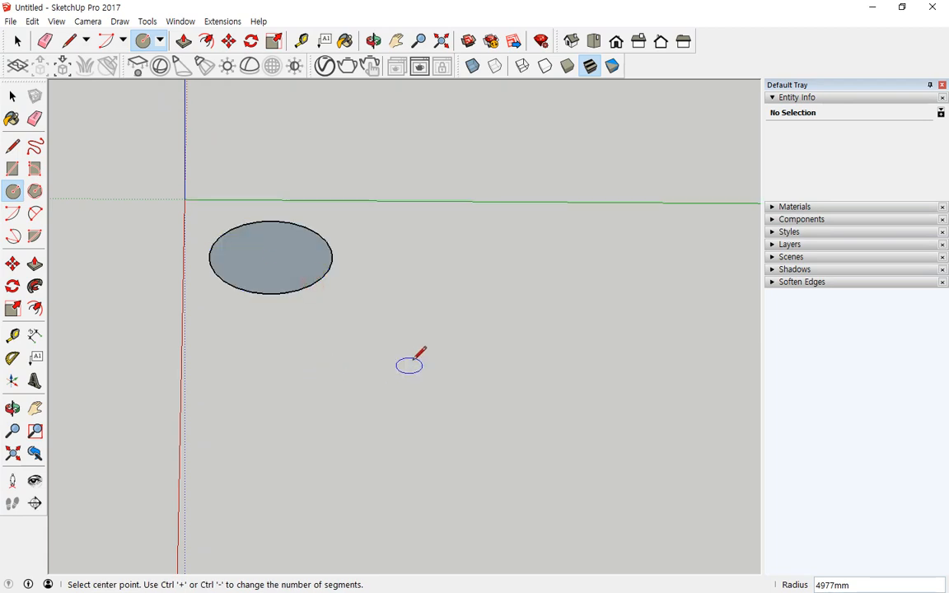
left_click(419, 329)
left_click(460, 326)
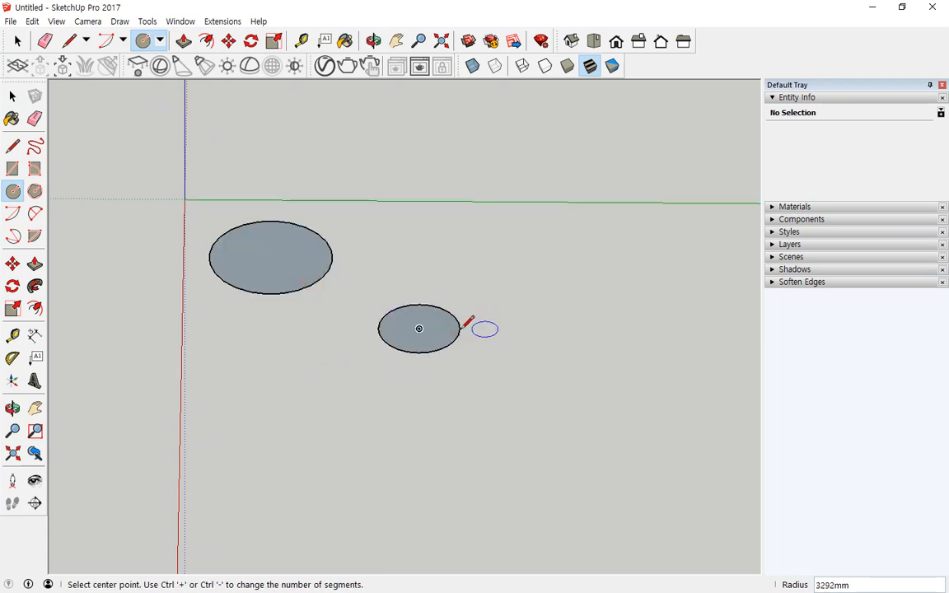
middle_click_drag(464, 325, 411, 370)
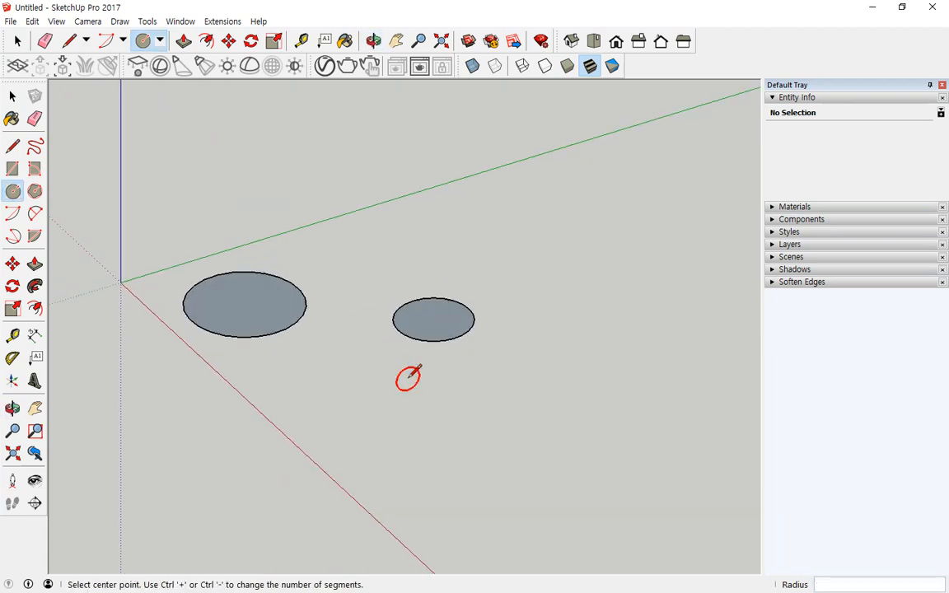
- Add circles of radius 3046mm and 6081mm, then switch the camera to perspective
left_click(392, 414)
left_click(430, 399)
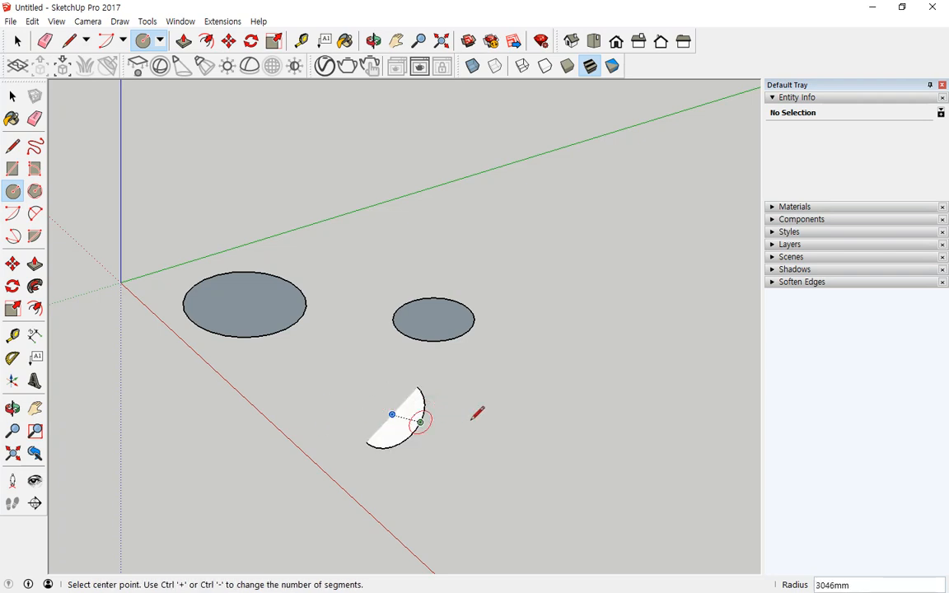
left_click(501, 401)
left_click(521, 355)
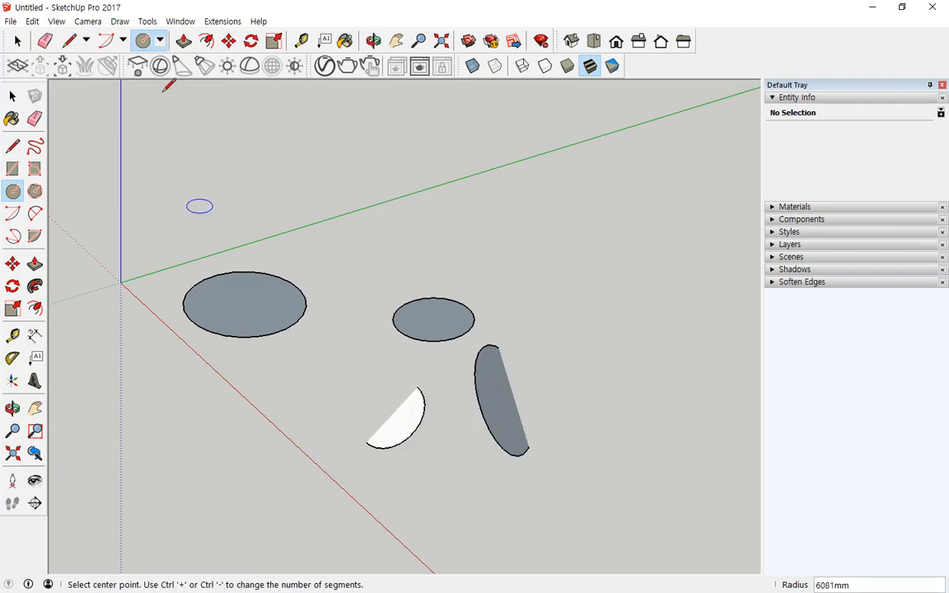
left_click(87, 21)
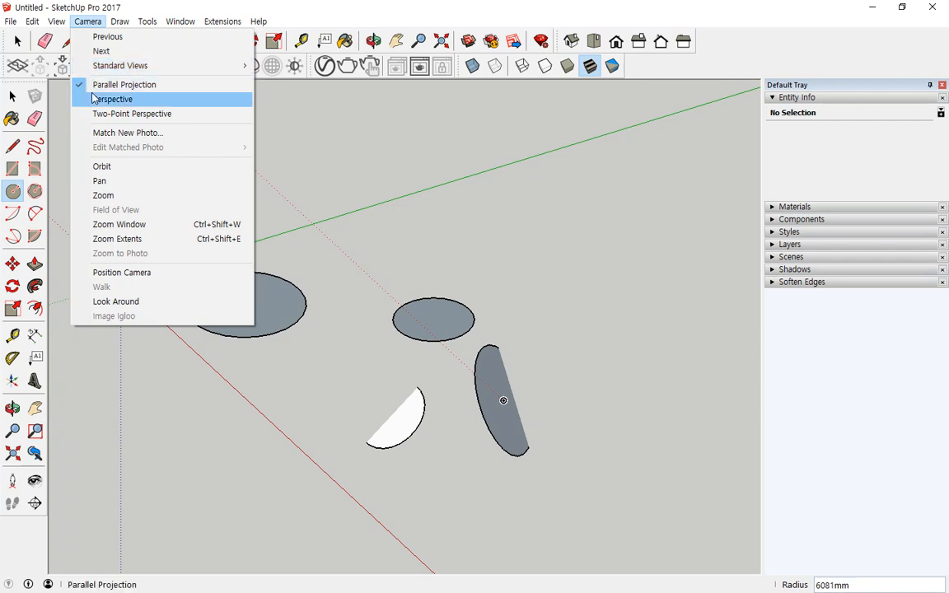
left_click(95, 98)
- Draw two more circles from a new viewing angle and bring up the shape tools list
middle_click_drag(174, 263, 235, 259)
scroll(238, 267, "down", 5)
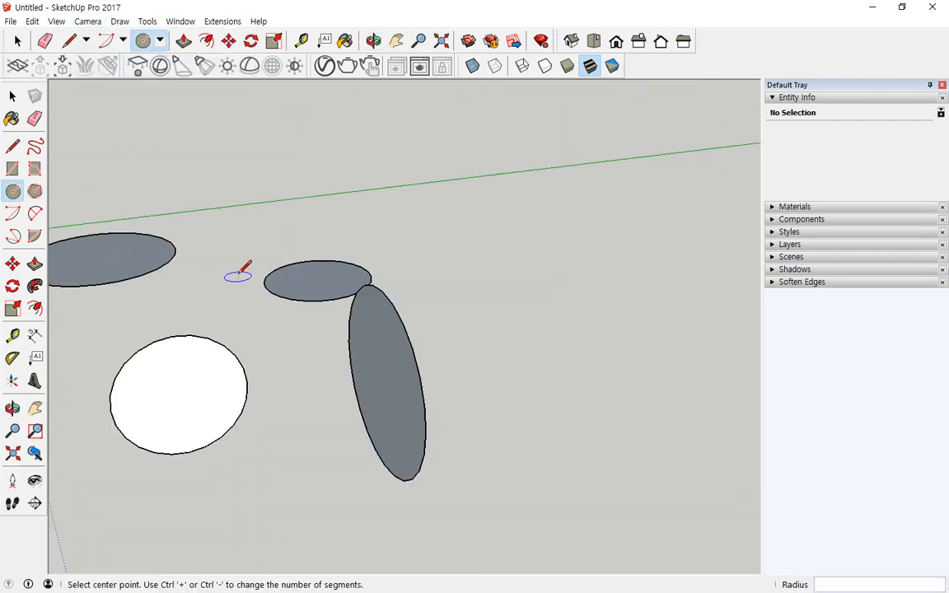
scroll(227, 284, "down", 3)
middle_click_drag(214, 298, 345, 294)
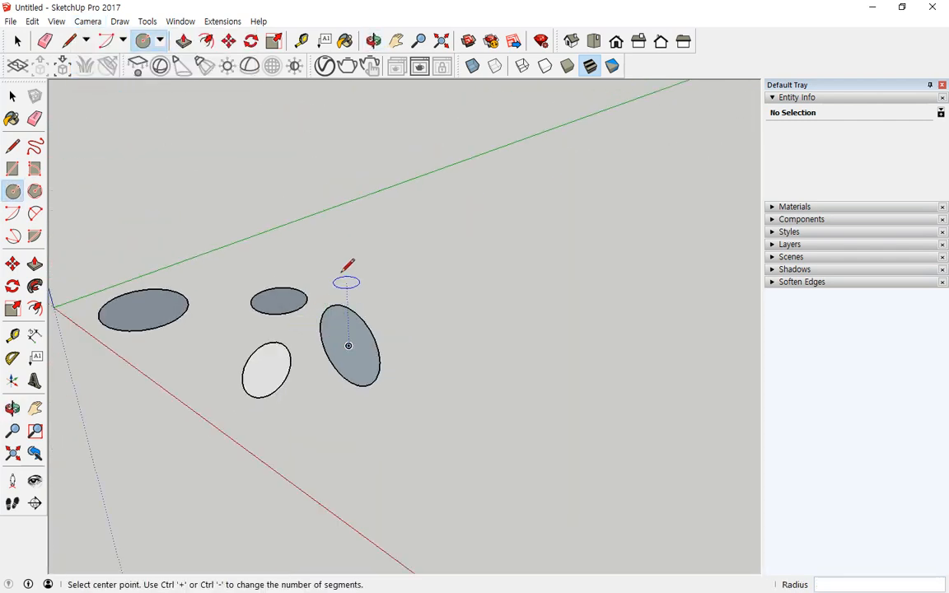
left_click(346, 269)
left_click(379, 270)
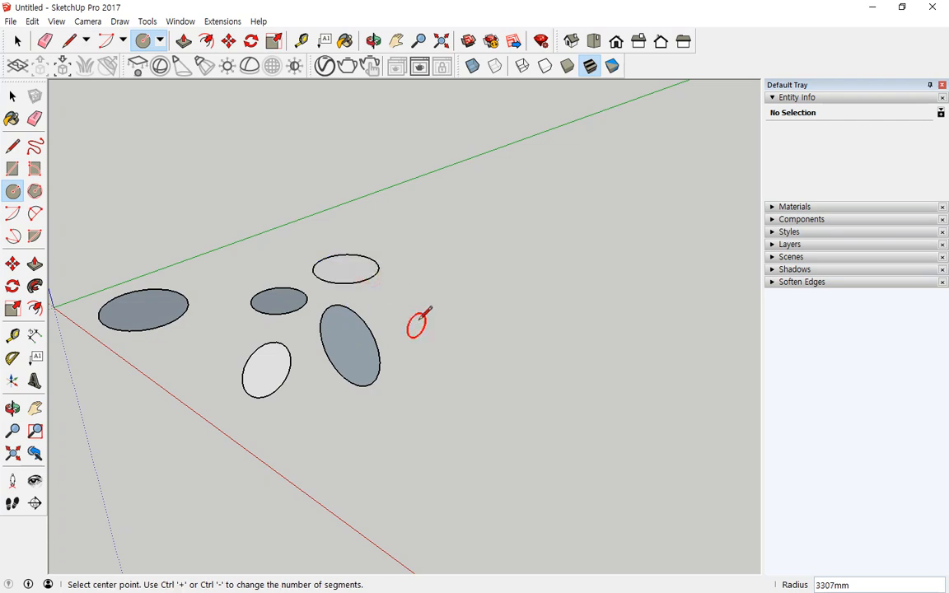
left_click(417, 321)
left_click(445, 318)
mouse_move(394, 415)
middle_mouse_down()
mouse_move(528, 372)
mouse_move(559, 337)
mouse_move(559, 313)
mouse_move(203, 315)
mouse_move(205, 330)
mouse_move(138, 360)
mouse_move(259, 375)
mouse_move(367, 413)
middle_mouse_up()
key("c")
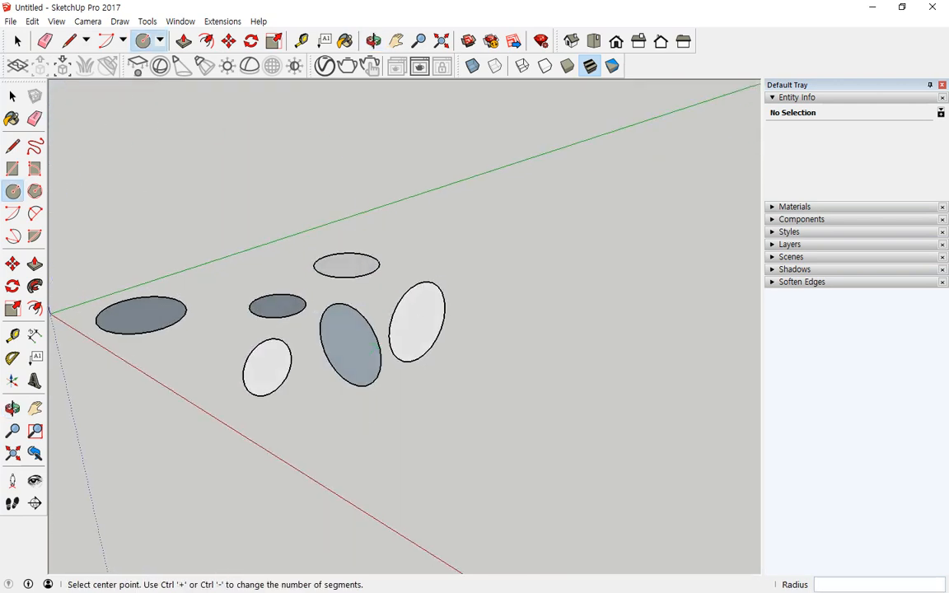
left_click(160, 40)
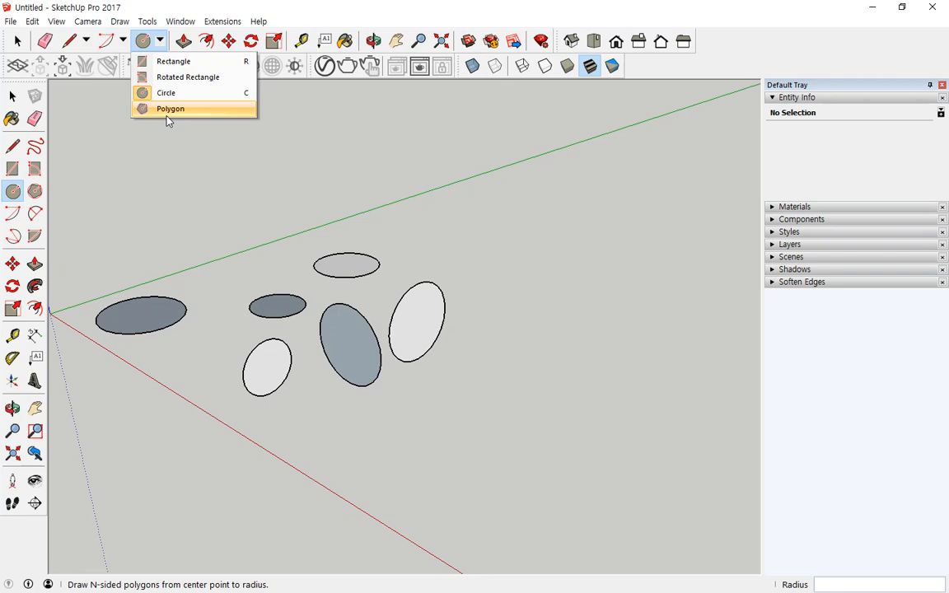
- Draw four hexagons of increasing size across the ground with the Polygon tool
left_click(167, 116)
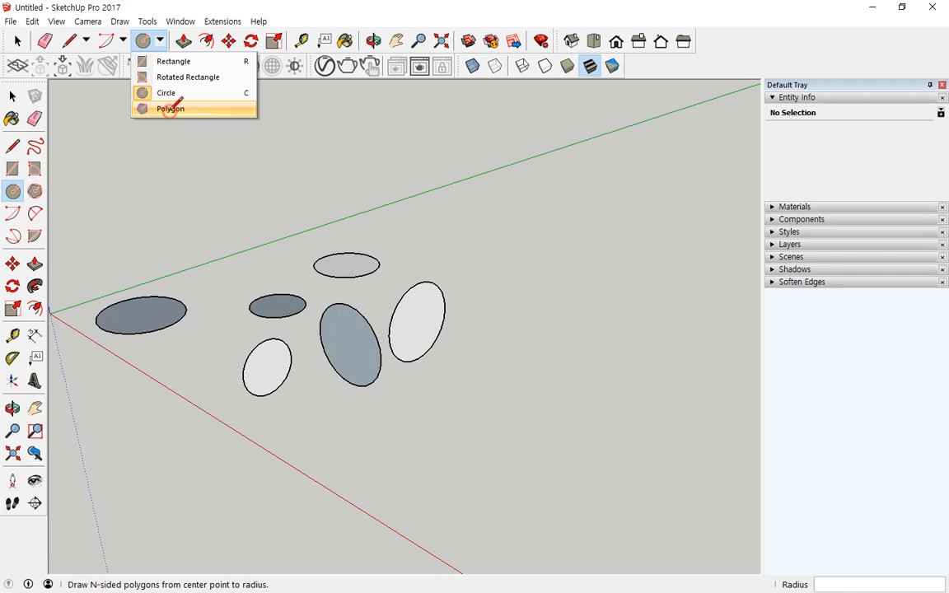
left_click(200, 212)
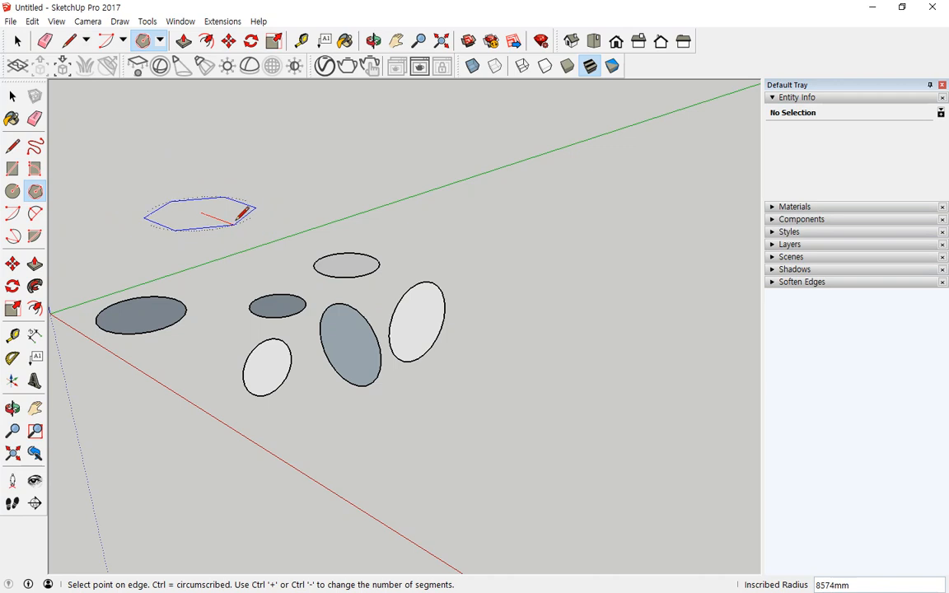
left_click(254, 211)
middle_click_drag(258, 201, 239, 230)
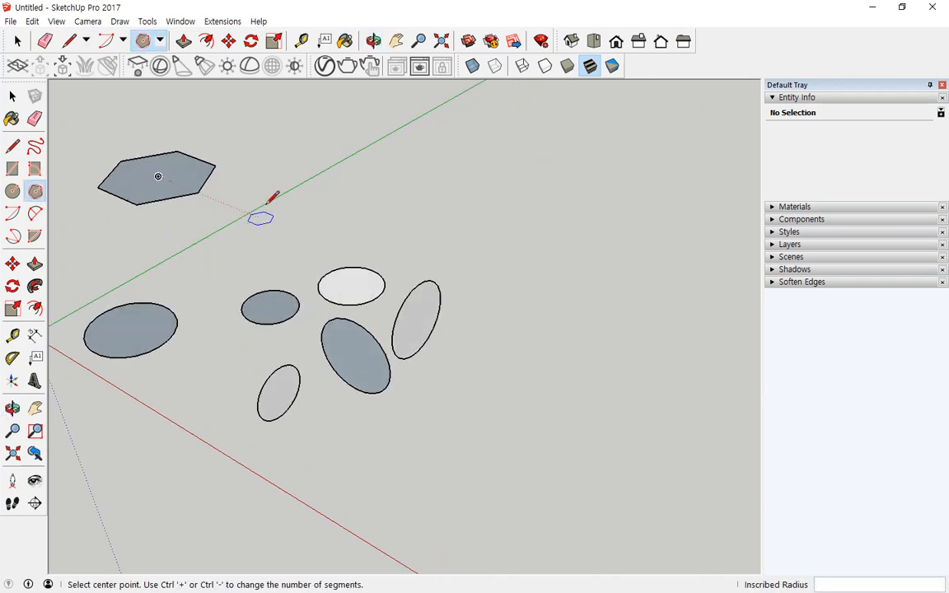
left_click(280, 201)
left_click(311, 176)
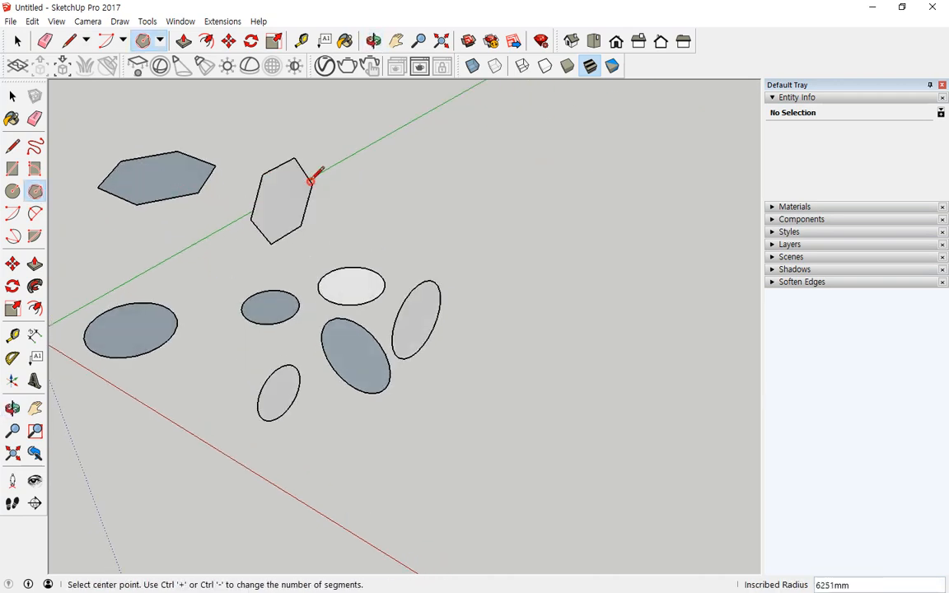
left_click(358, 205)
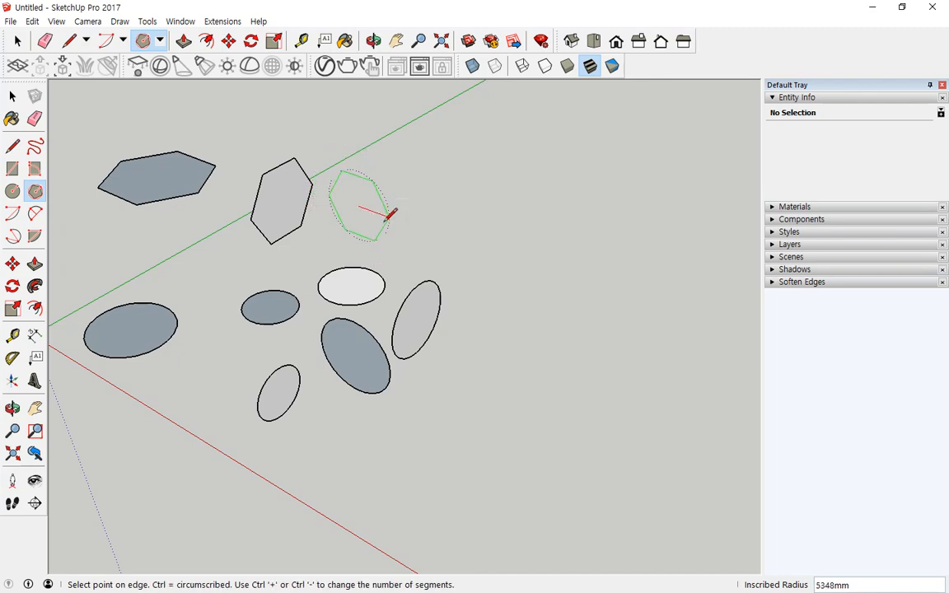
left_click(385, 215)
left_click(446, 238)
left_click(491, 211)
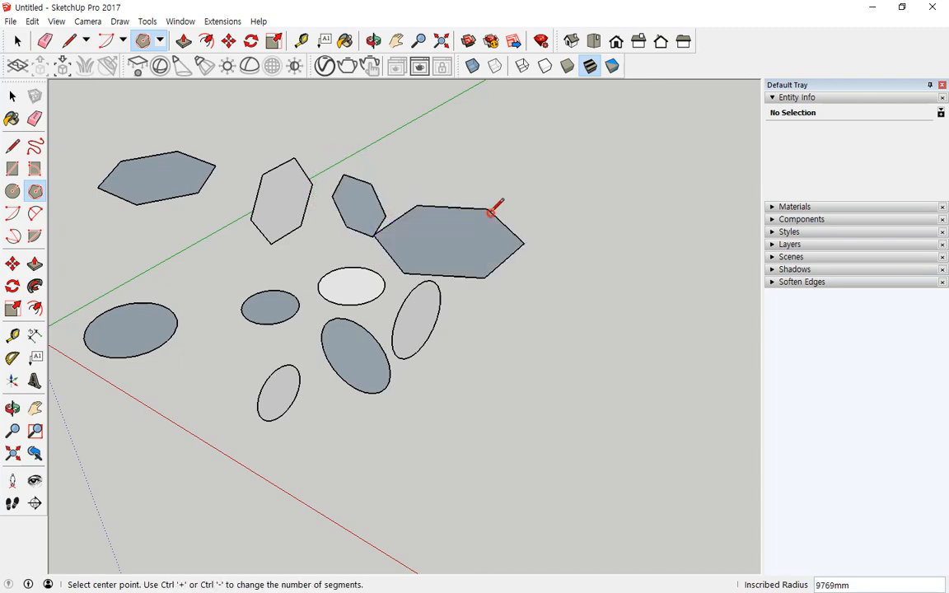
- Box-select every circle and hexagon and delete them, leaving only the axes
mouse_move(491, 211)
middle_mouse_down()
mouse_move(291, 217)
mouse_move(212, 155)
middle_mouse_up()
middle_click_drag(398, 229, 686, 303)
middle_click_drag(341, 257, 122, 140)
key("space")
left_click_drag(555, 440, 160, 186)
key("Delete")
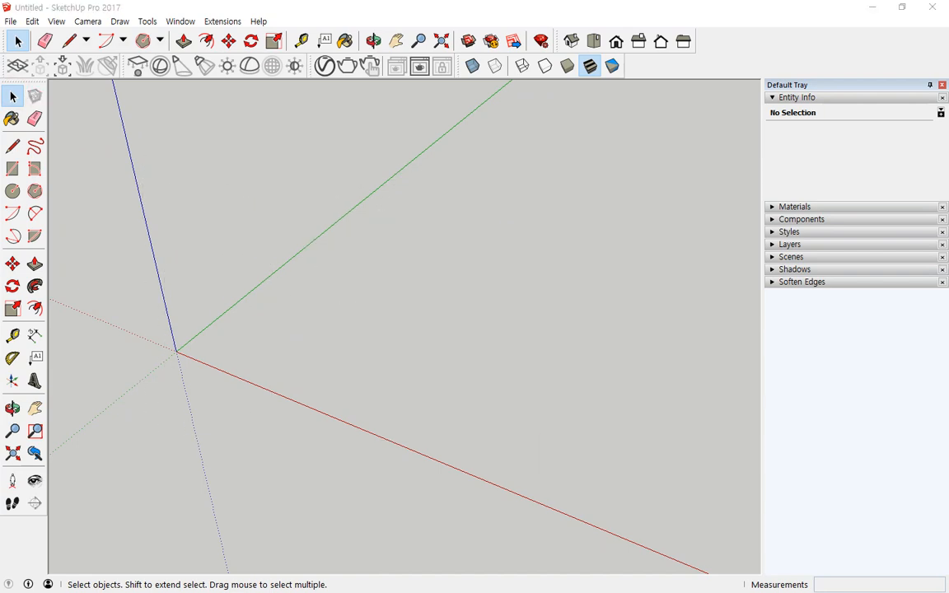
- Draw a closed 1000 mm square face edge by edge with the Line tool, then restore the window size
left_click(69, 41)
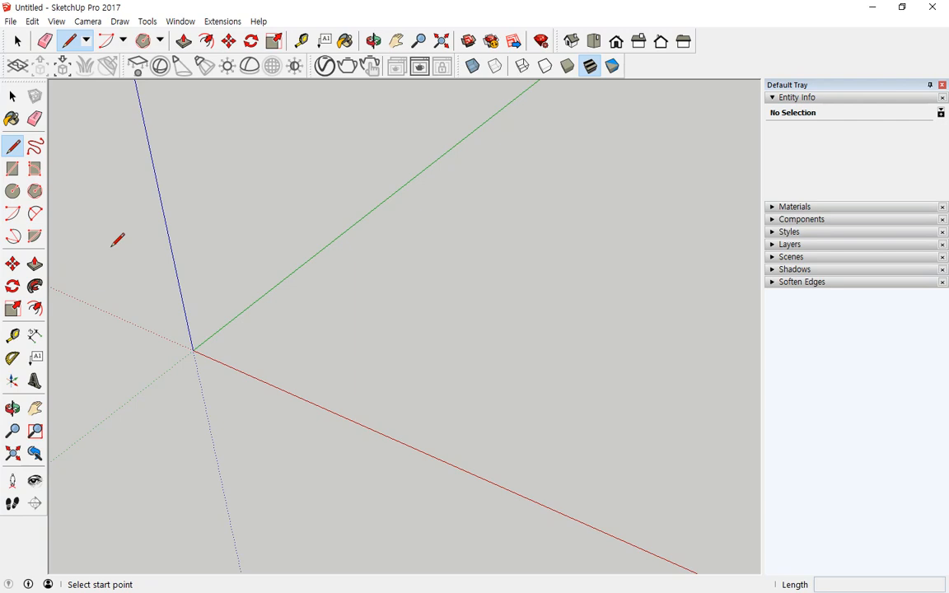
left_click(302, 324)
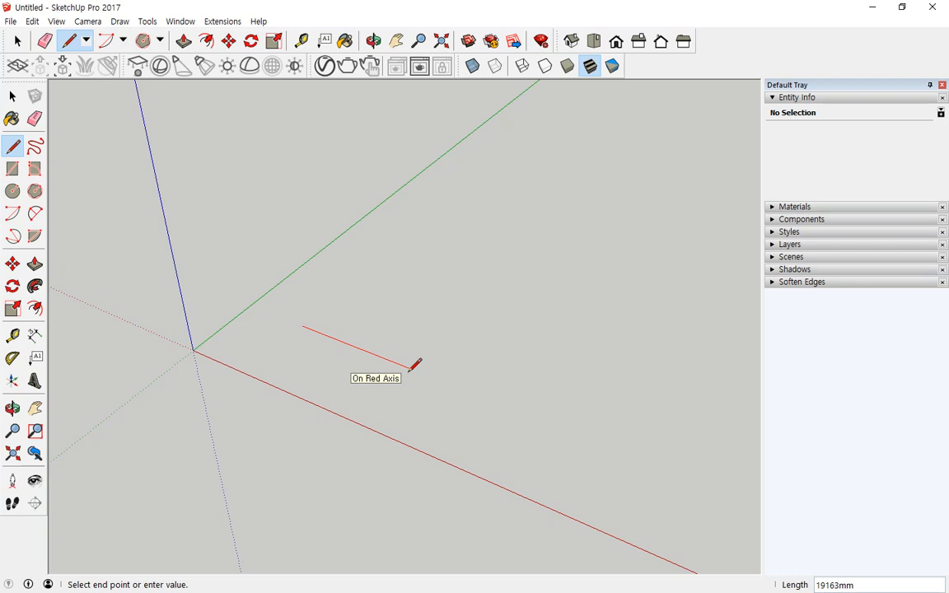
type("1000")
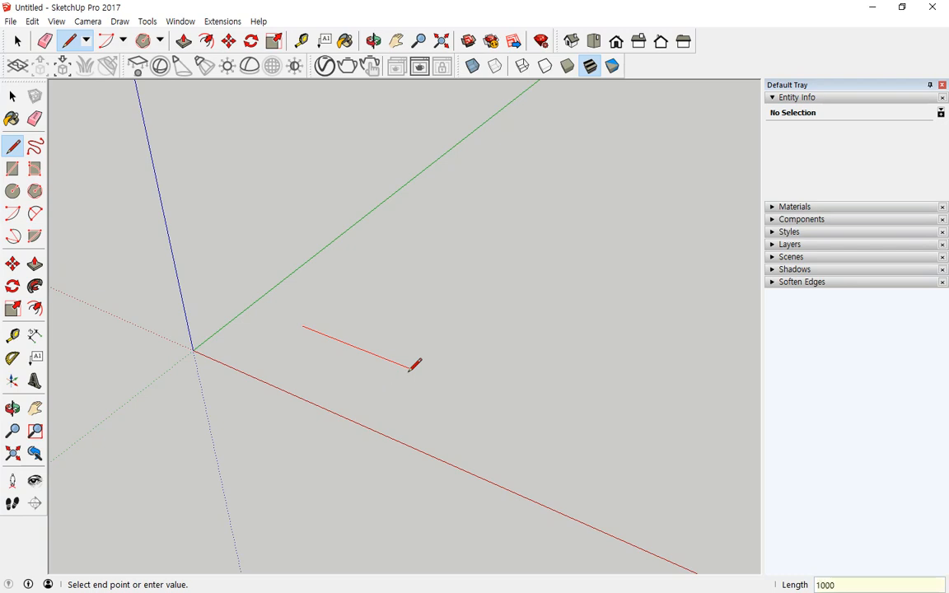
key("Return")
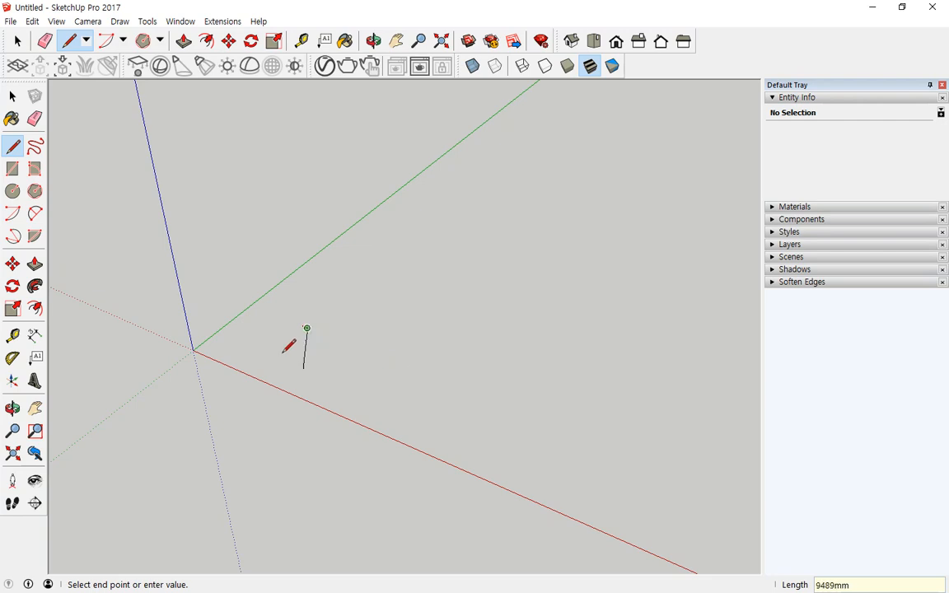
scroll(315, 316, "up", 8)
scroll(329, 308, "up", 3)
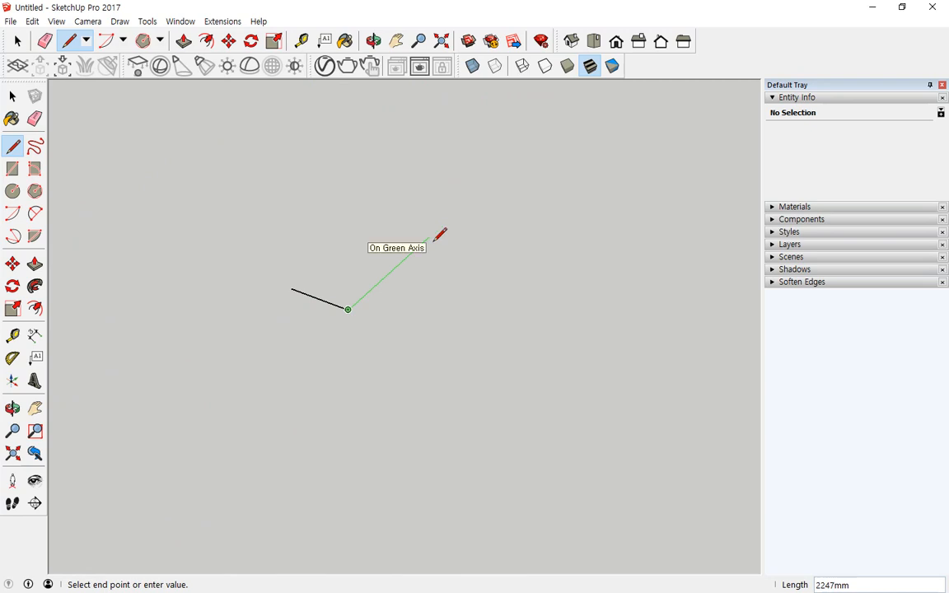
type("1000")
key("Return")
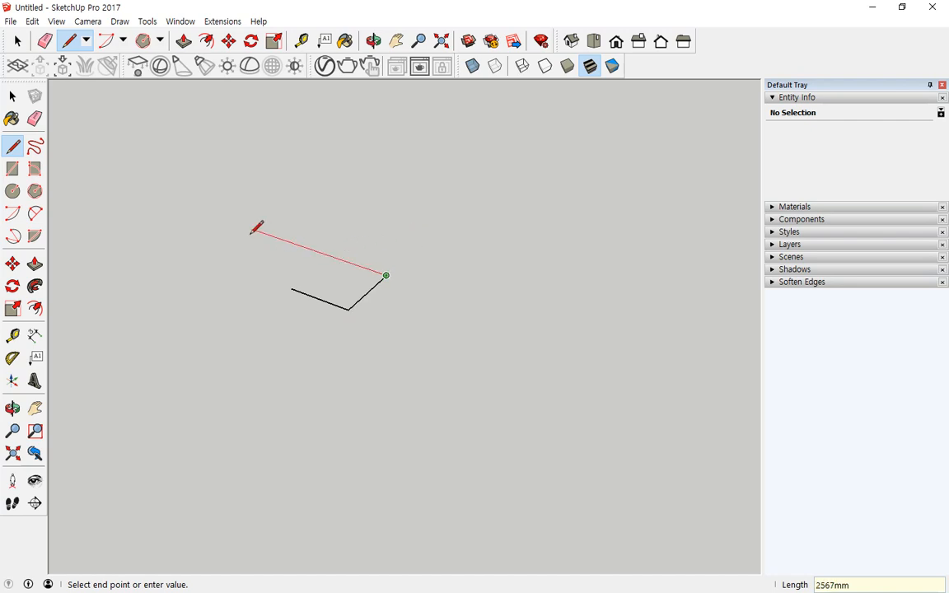
type("1000")
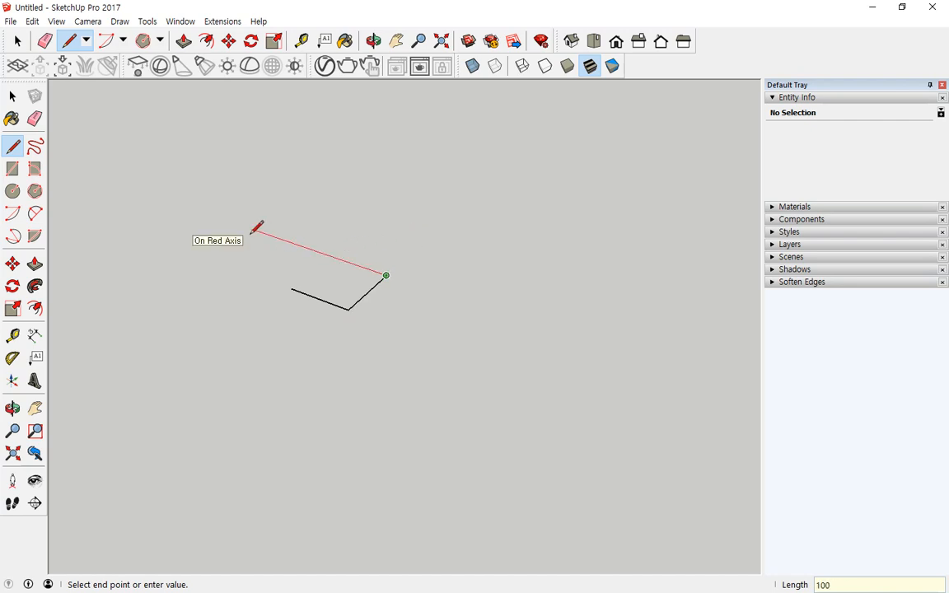
key("Return")
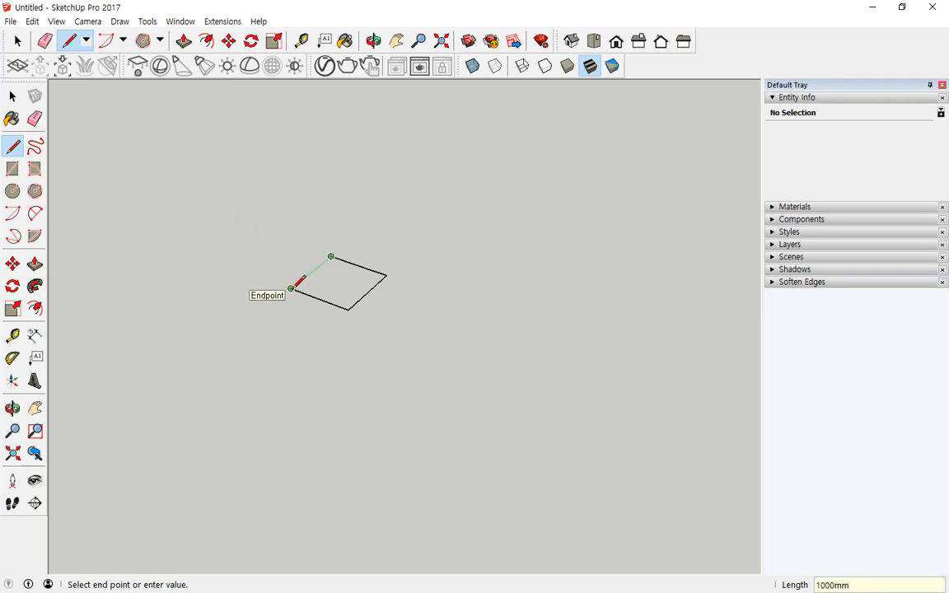
left_click(291, 288)
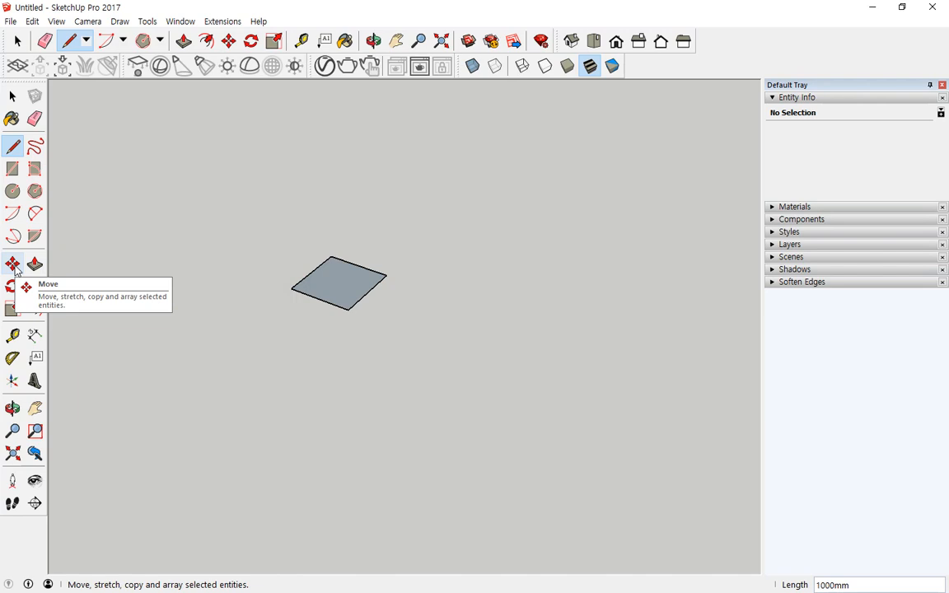
double_click(593, 6)
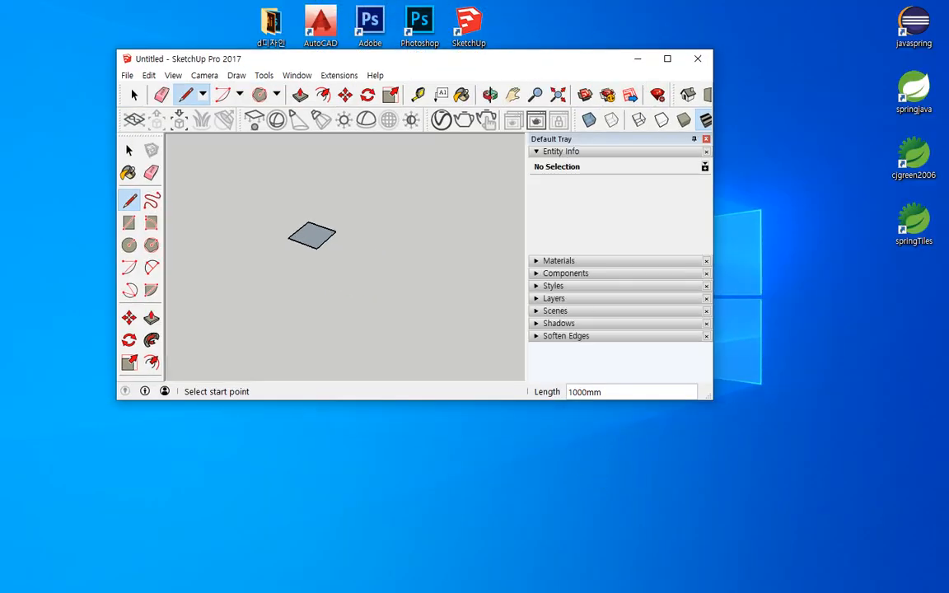
mouse_move(601, 416)
left_mouse_down()
mouse_move(519, 408)
mouse_move(601, 377)
mouse_move(700, 377)
mouse_move(681, 418)
mouse_move(594, 418)
left_mouse_up()
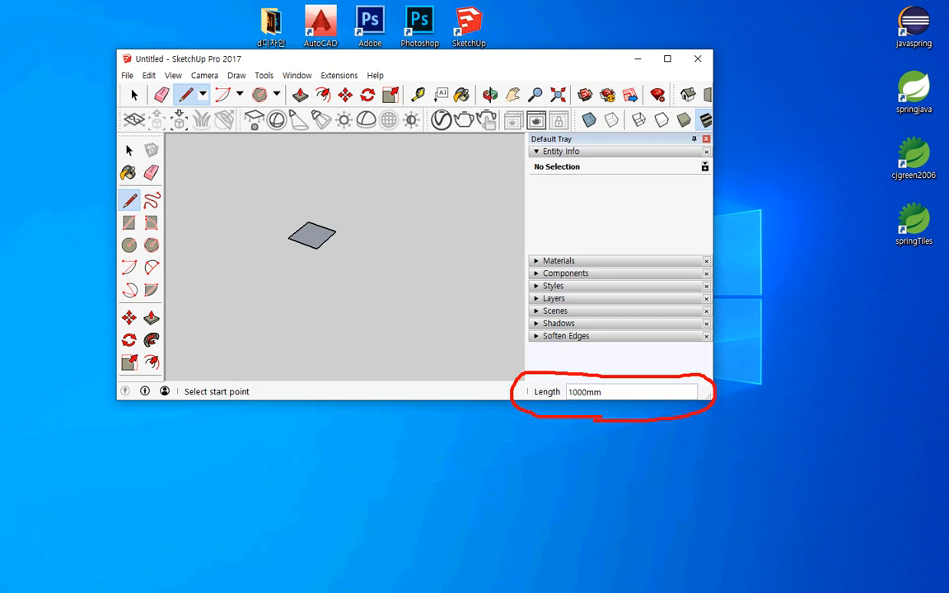
- Maximize the window and delete the leftover 1000 mm square face to empty the model
left_click(667, 58)
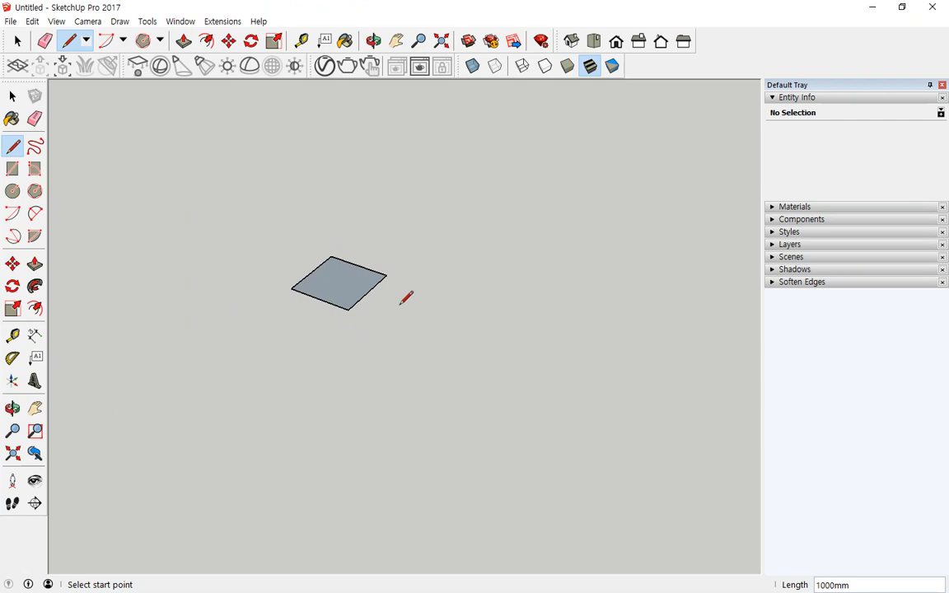
key("space")
left_click_drag(429, 218, 219, 393)
key("Delete")
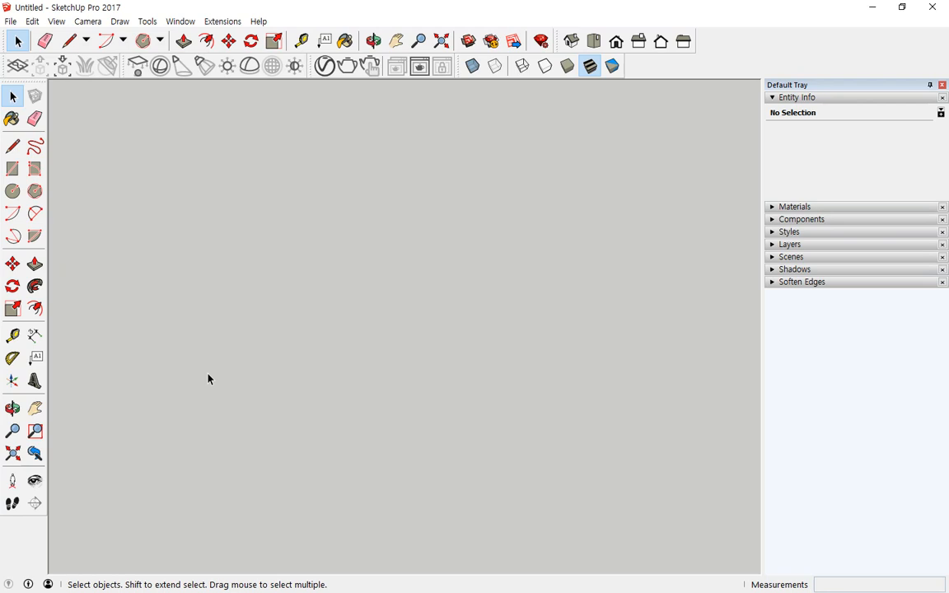
- With the Rectangle tool, draw a 2000 by 1000 rectangle and a 1000 by 2000 rectangle beside it
left_click(161, 41)
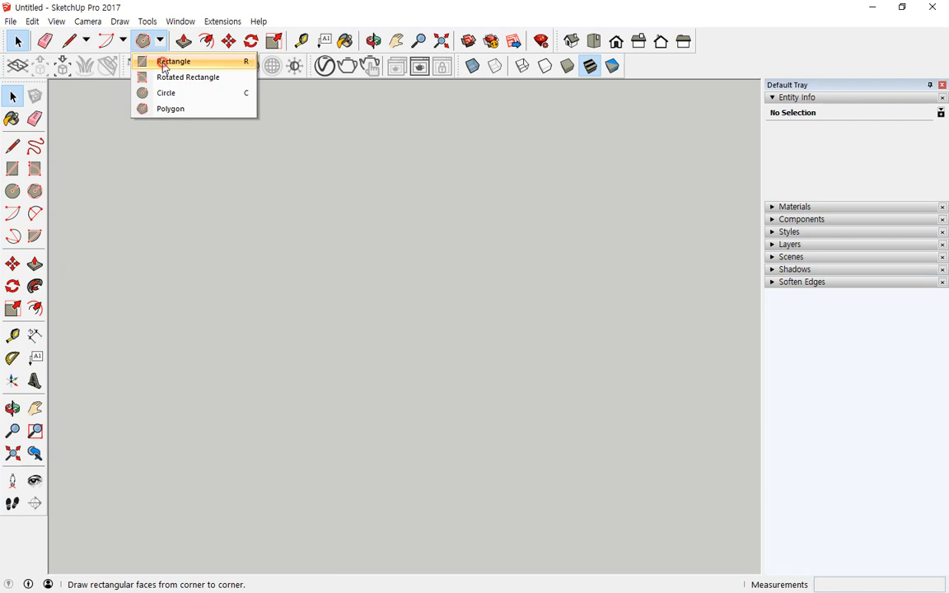
left_click(169, 61)
left_click(240, 287)
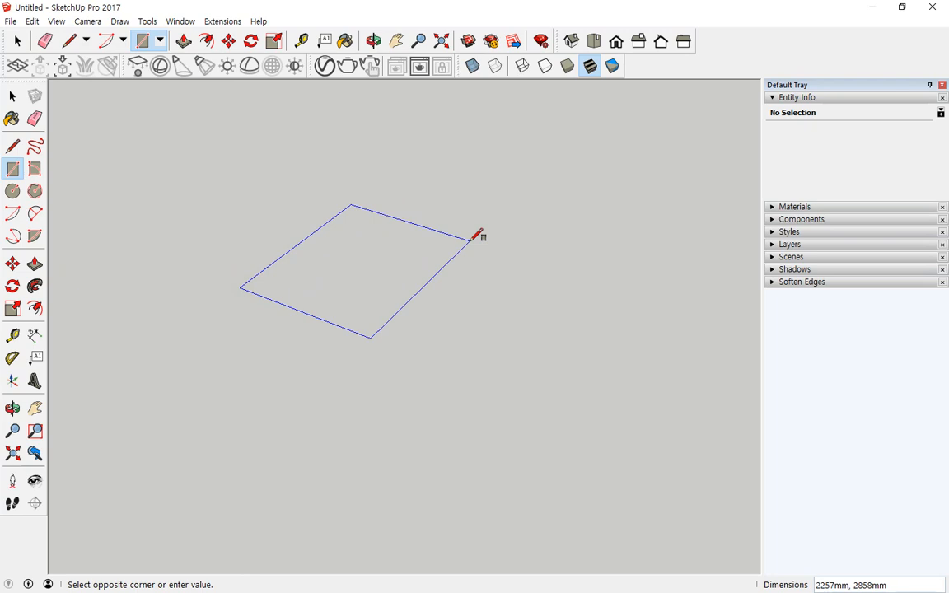
type("2000,1000")
key("Return")
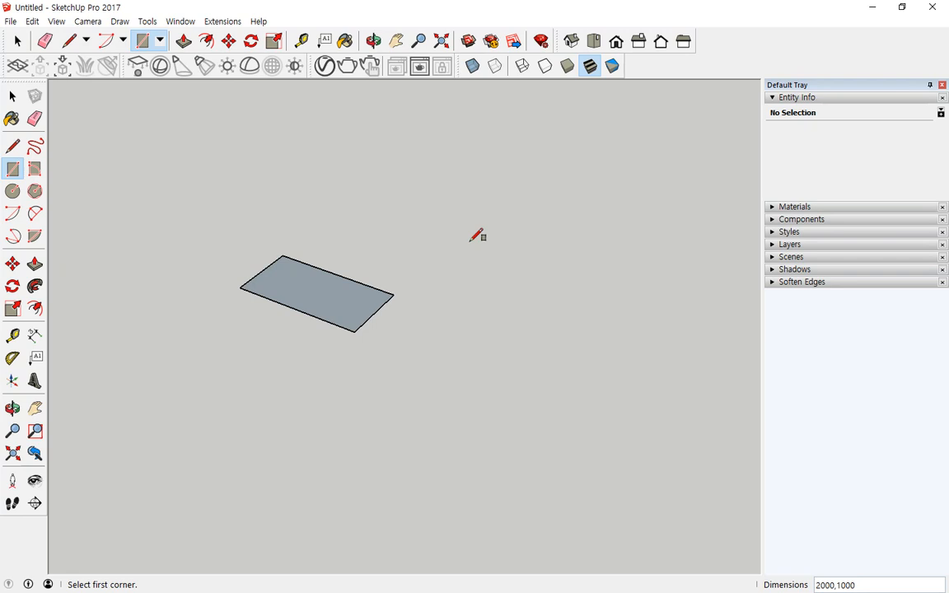
left_click(436, 360)
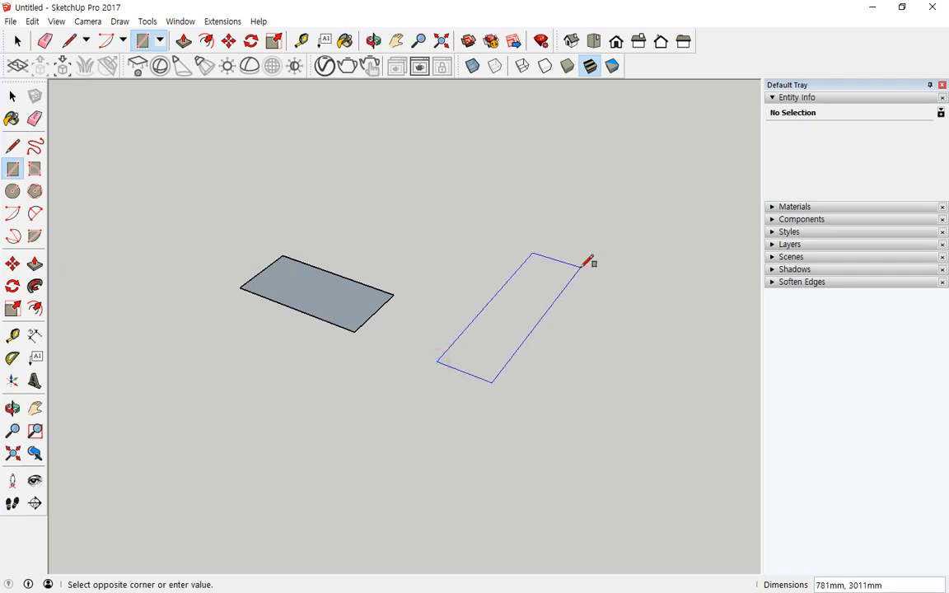
type("1000,2000")
key("Return")
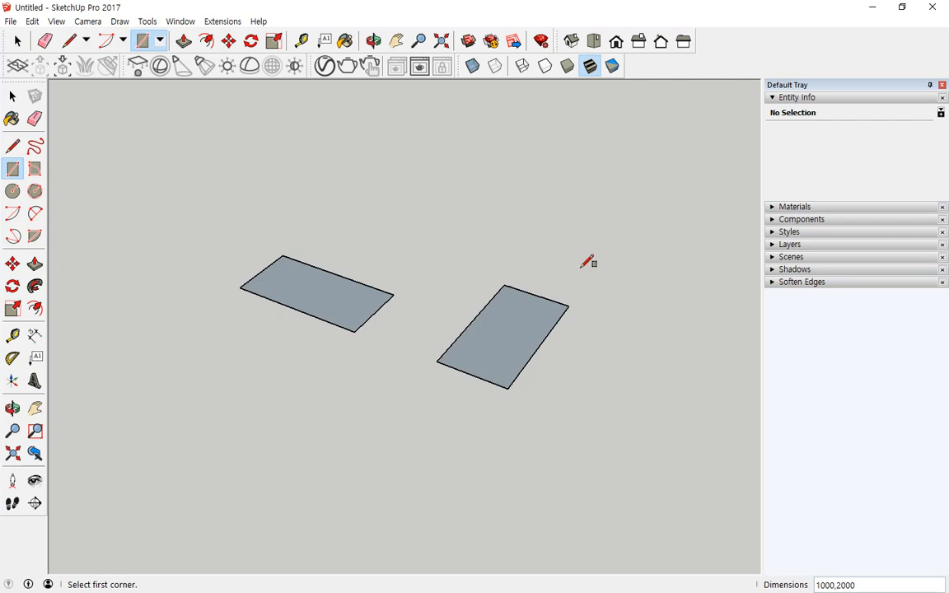
- Draw two upright 1000 by 2000 rectangles at right angles to each other
left_click(321, 215)
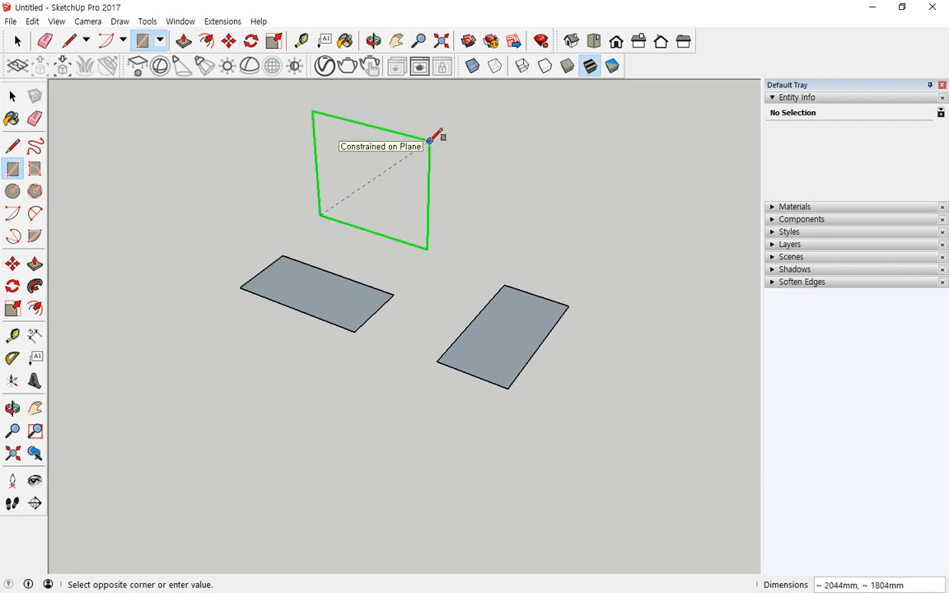
type("1000,2000")
key("Return")
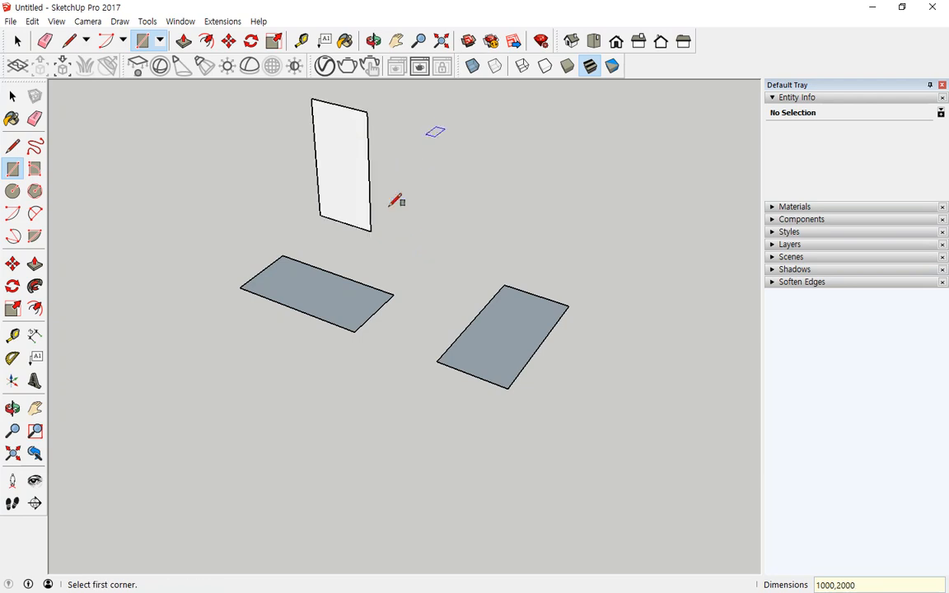
middle_click_drag(341, 205, 171, 132)
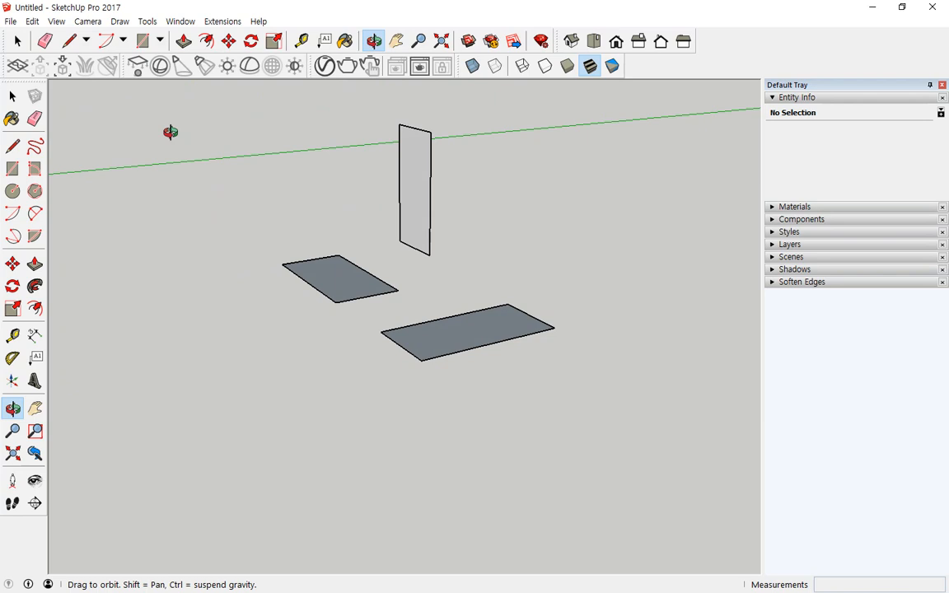
left_click(429, 254)
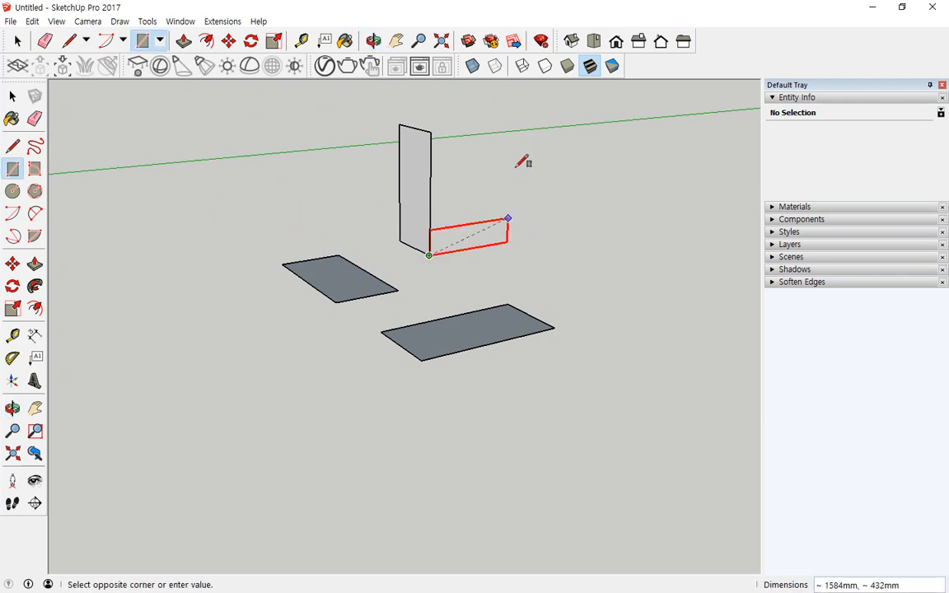
type("10")
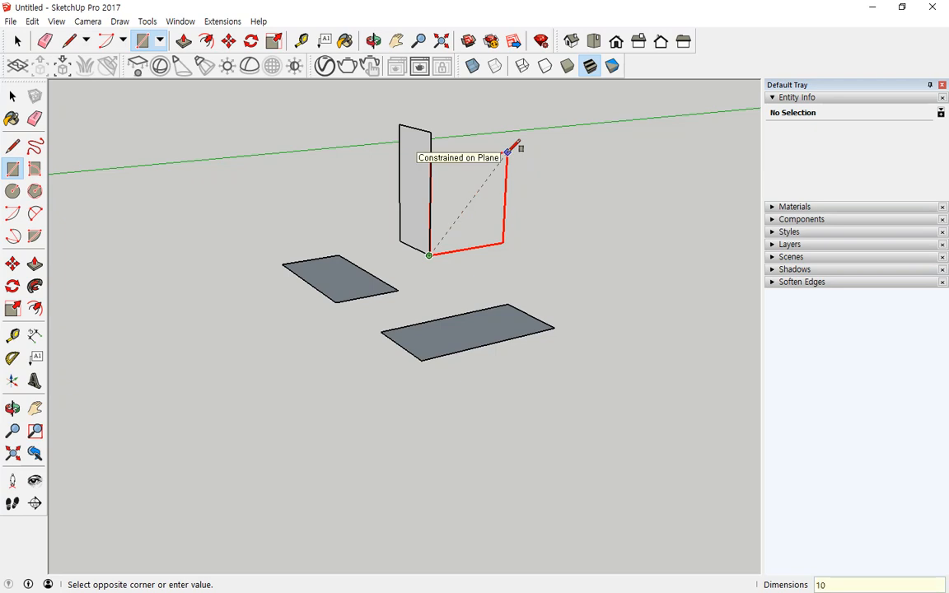
type("00,2000")
key("Return")
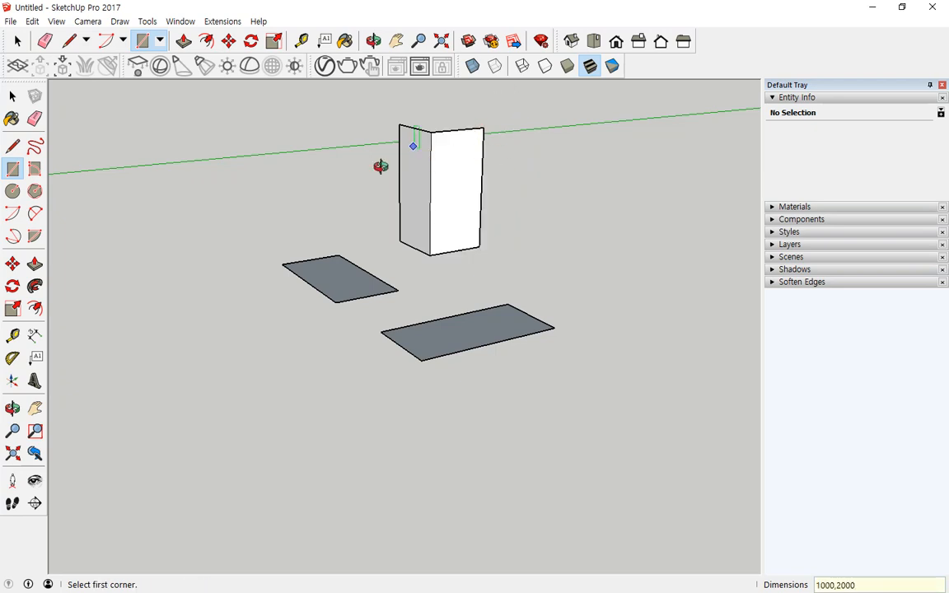
middle_click_drag(381, 165, 138, 257)
middle_click_drag(585, 186, 0, 135)
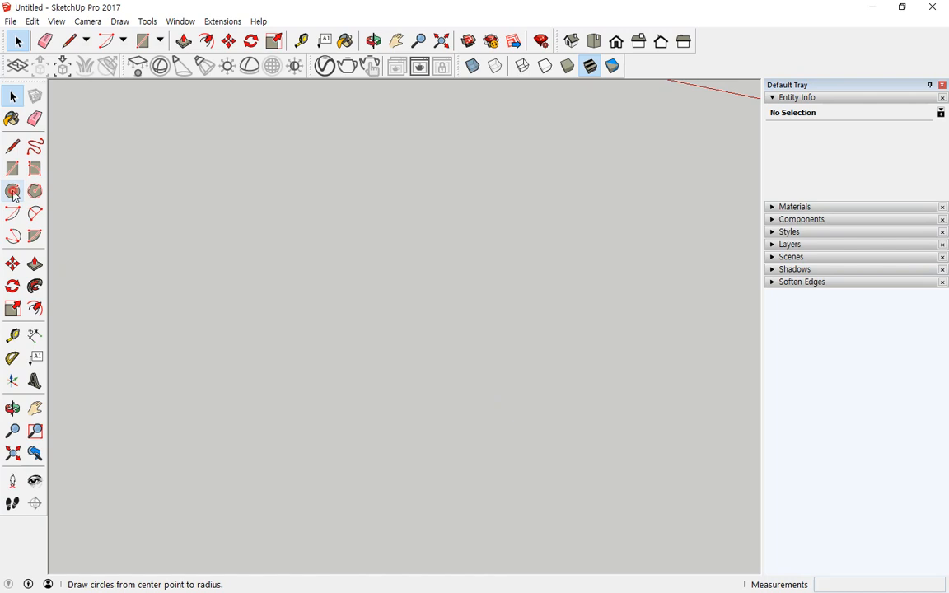
left_click(13, 192)
scroll(311, 353, "down", 3)
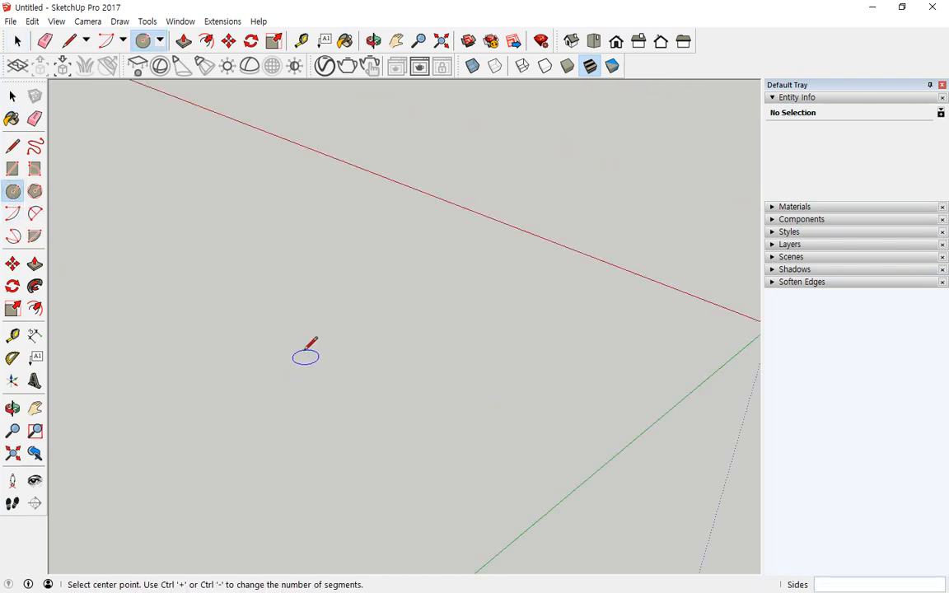
scroll(310, 347, "down", 2)
left_click(312, 318)
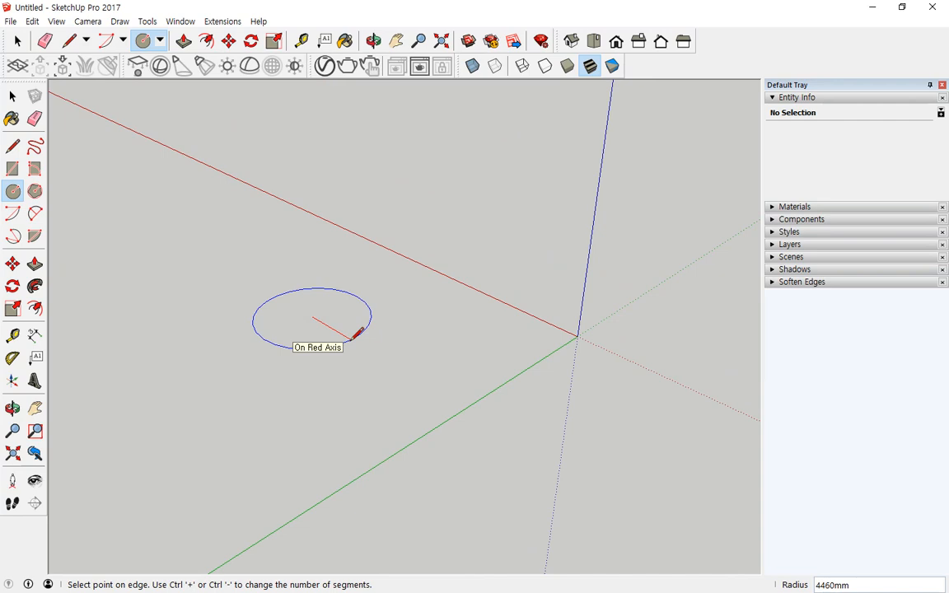
type("500")
key("Return")
scroll(359, 325, "up", 5)
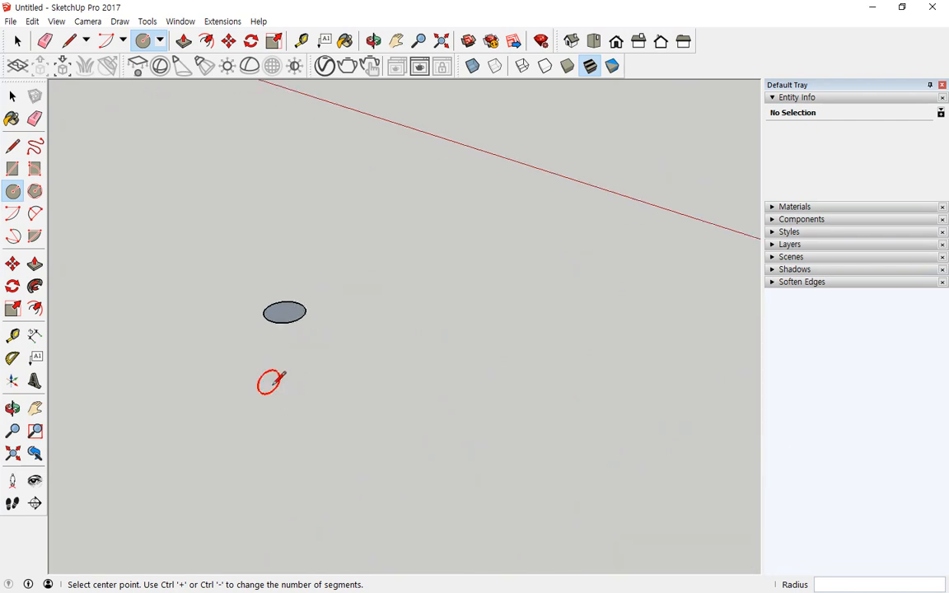
left_click(378, 357)
type("1000")
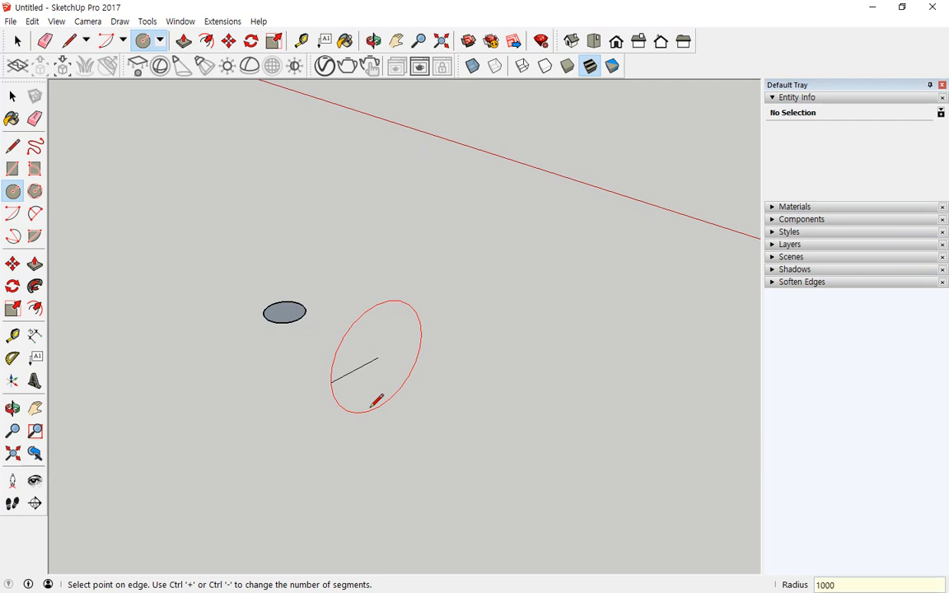
key("Return")
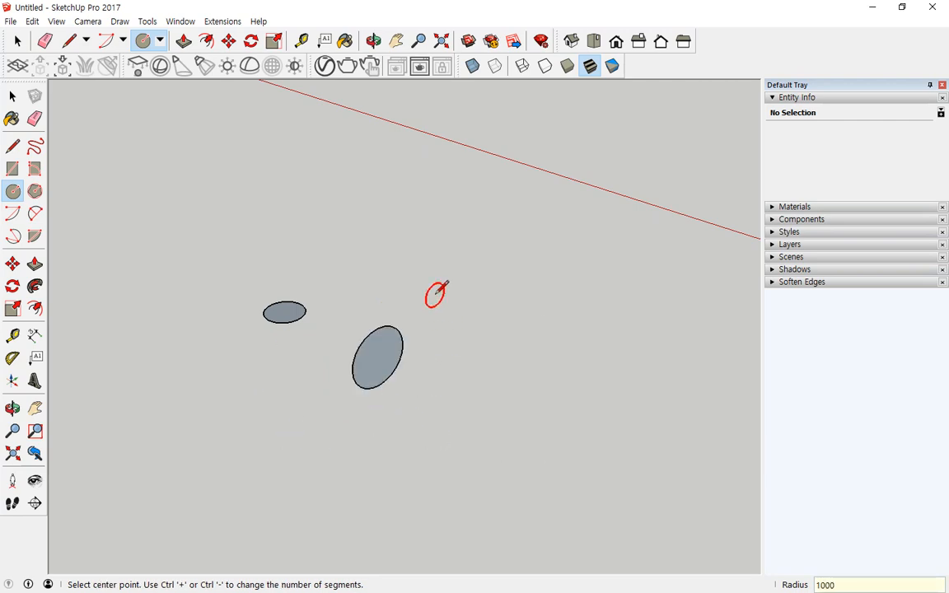
left_click(396, 221)
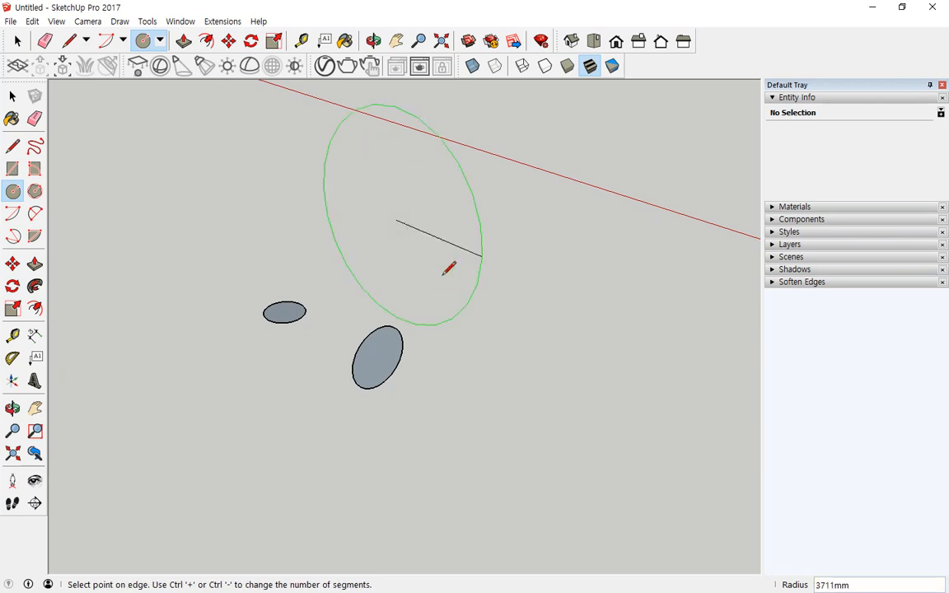
type("1000")
key("Return")
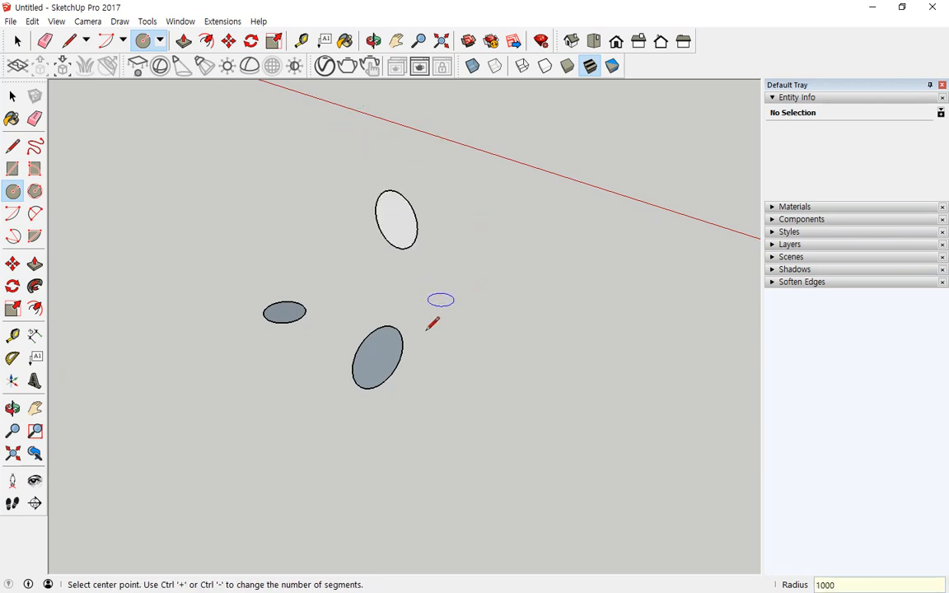
middle_click_drag(481, 294, 548, 475)
key("space")
left_click_drag(610, 180, 185, 425)
key("Delete")
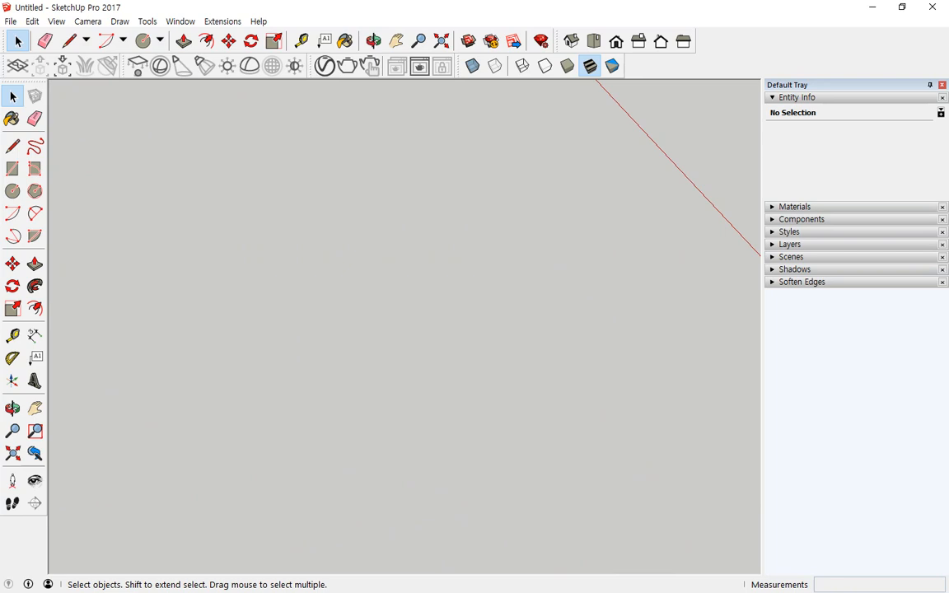
- Draw a 12-sided circle of 500 mm radius on the ground, then maximize the window
left_click(12, 192)
double_click(517, 6)
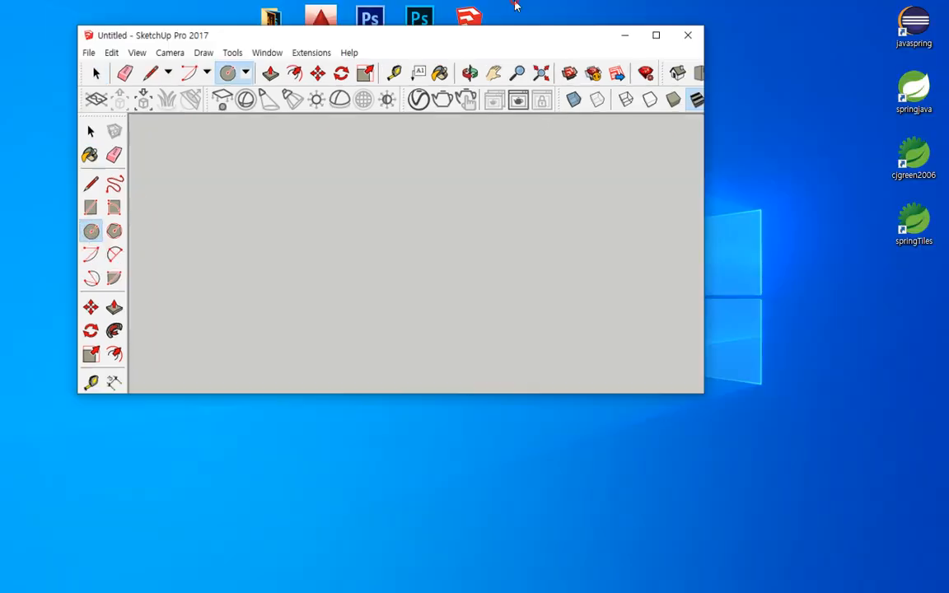
key("ctrl+2")
mouse_move(566, 409)
left_mouse_down()
mouse_move(560, 372)
mouse_move(607, 399)
mouse_move(512, 401)
left_mouse_up()
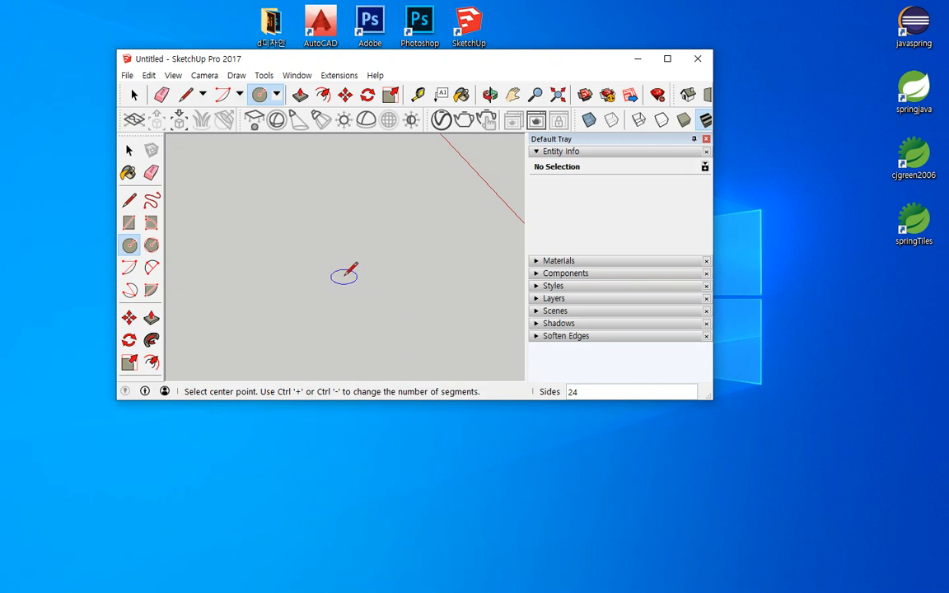
type("12")
left_click(323, 240)
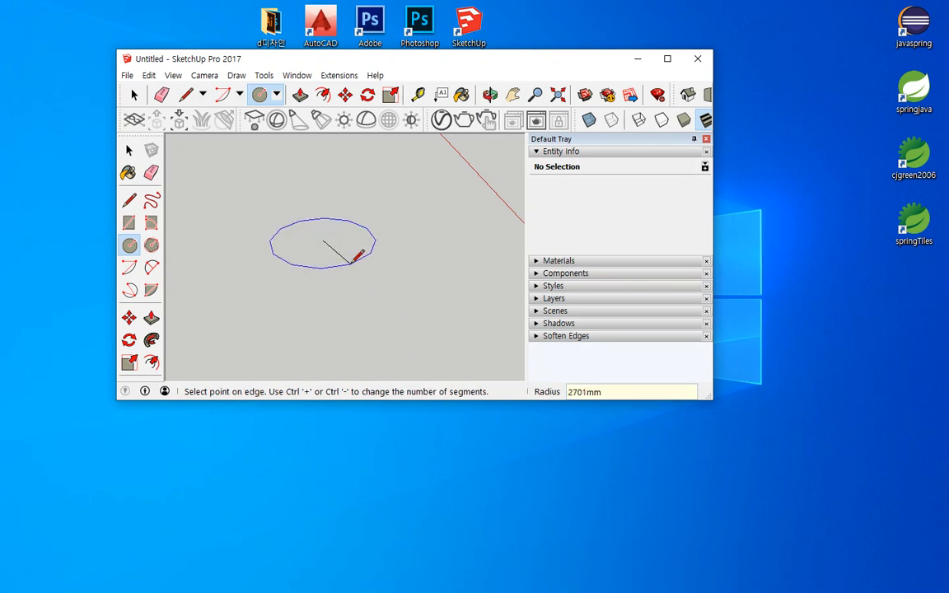
type("500")
key("Return")
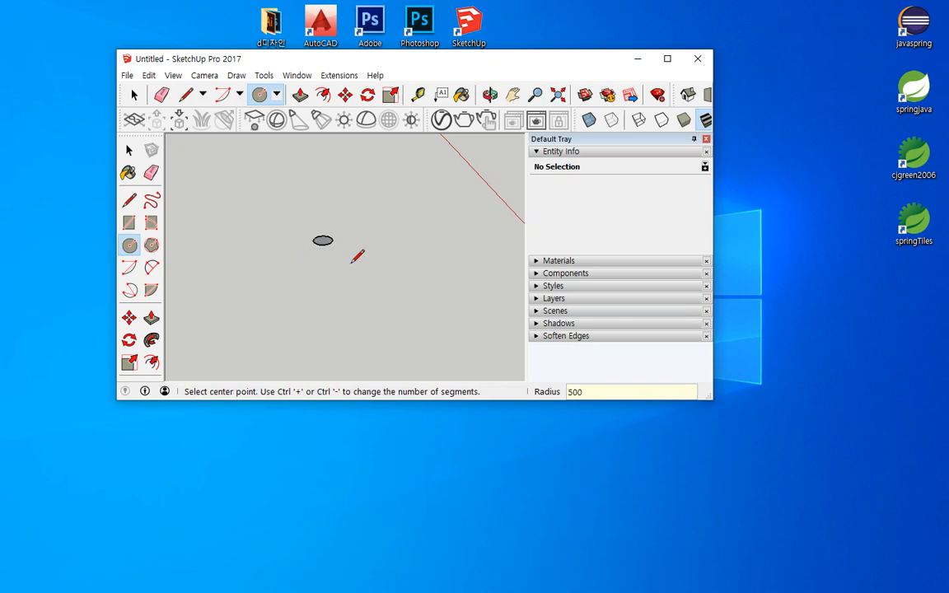
left_click(674, 63)
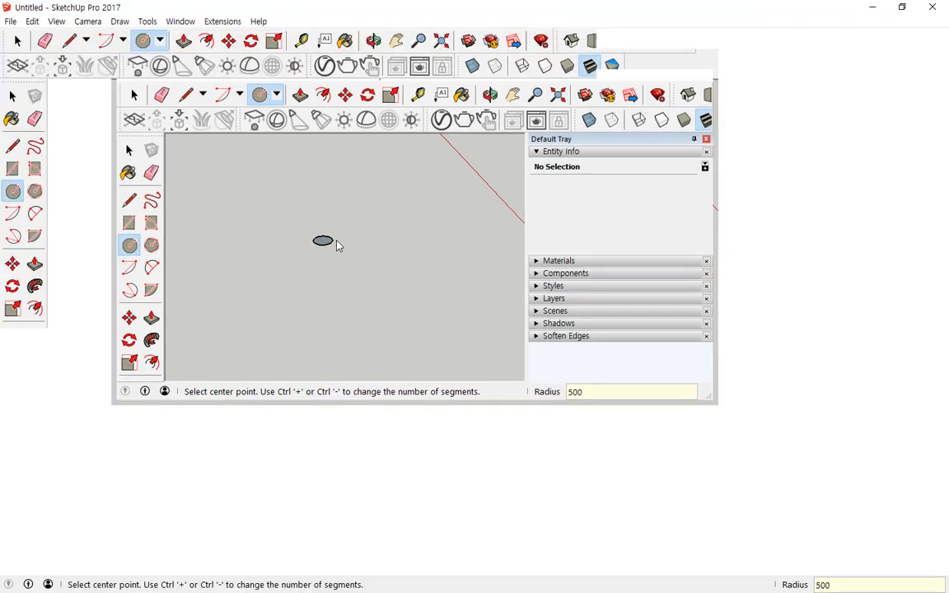
scroll(320, 239, "up", 1)
scroll(392, 339, "up", 5)
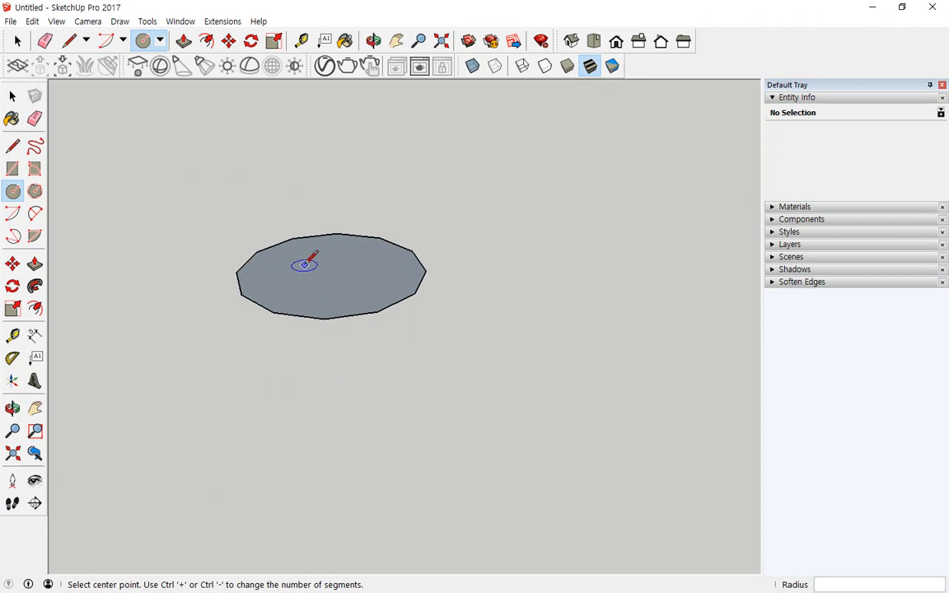
- Draw a 6-sided circle of 500 mm radius to the right of the 12-sided face
middle_click_drag(303, 265, 360, 402)
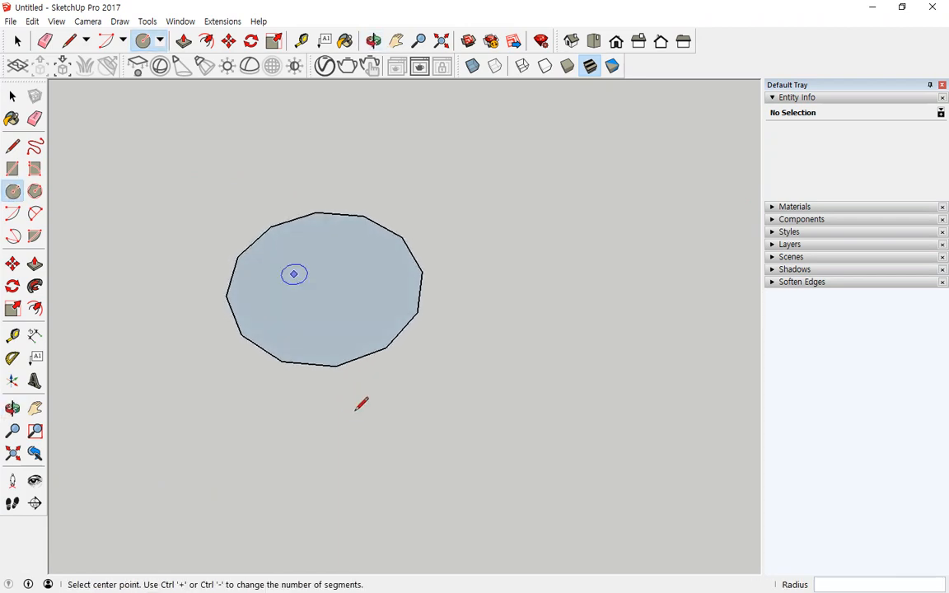
left_click(13, 190)
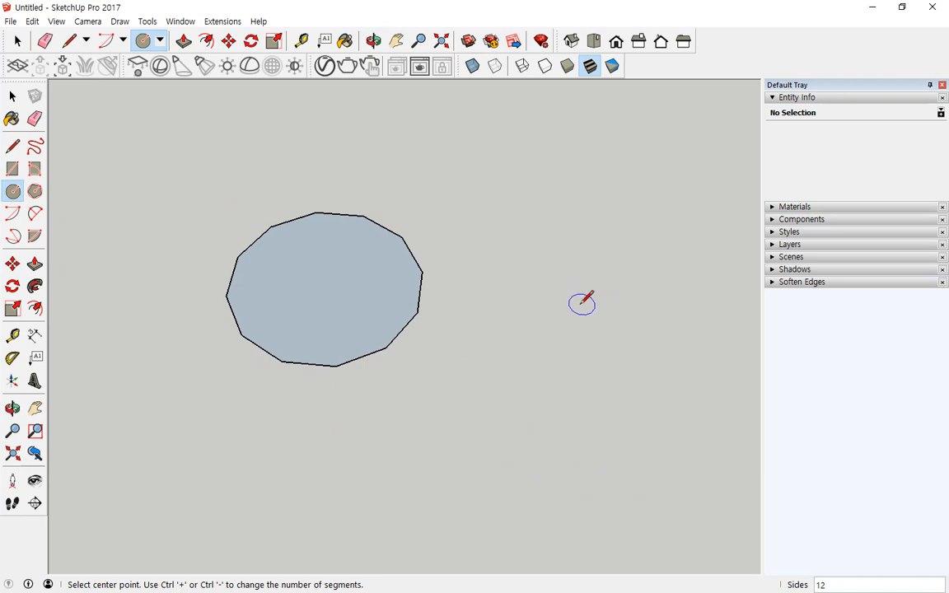
type("6")
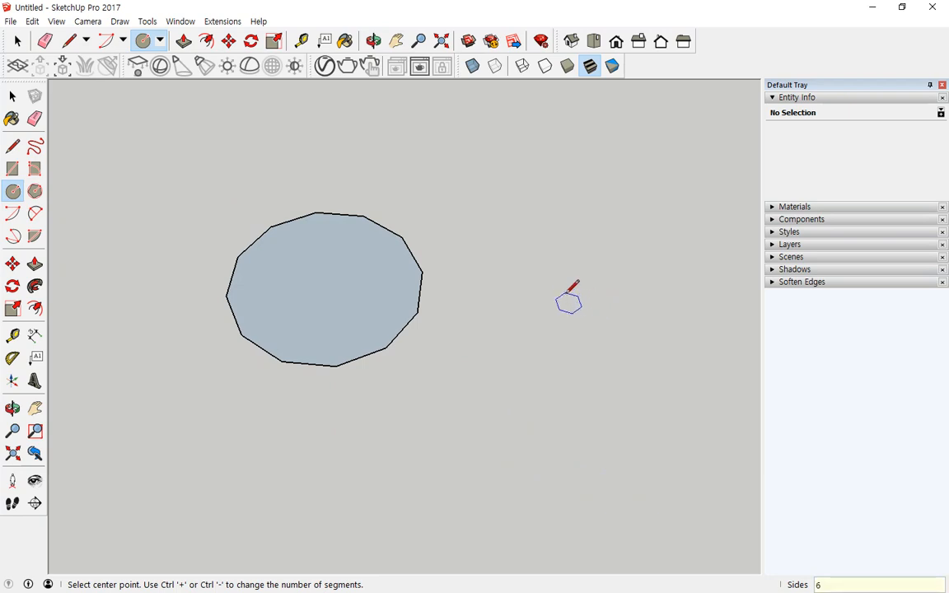
left_click(566, 294)
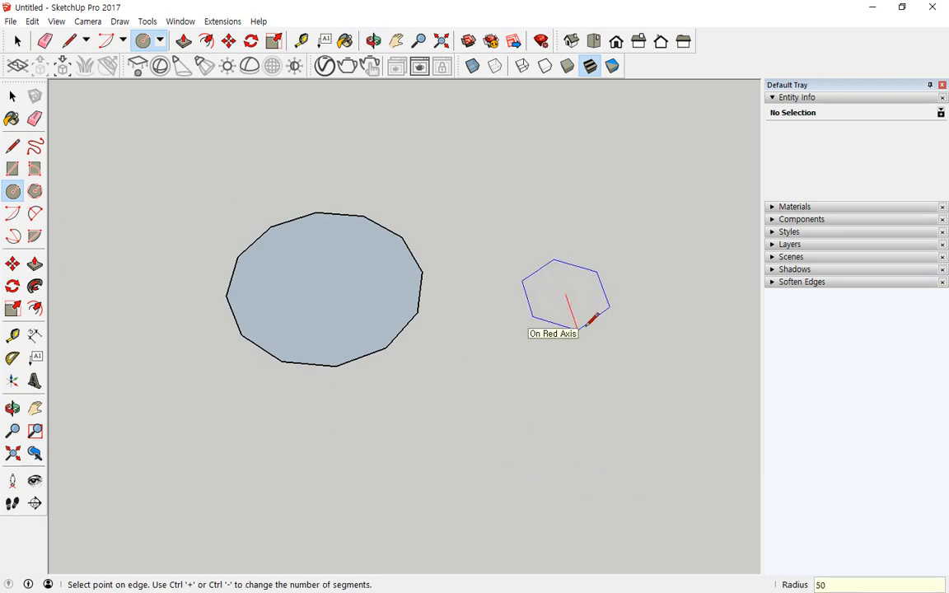
type("500")
key("Return")
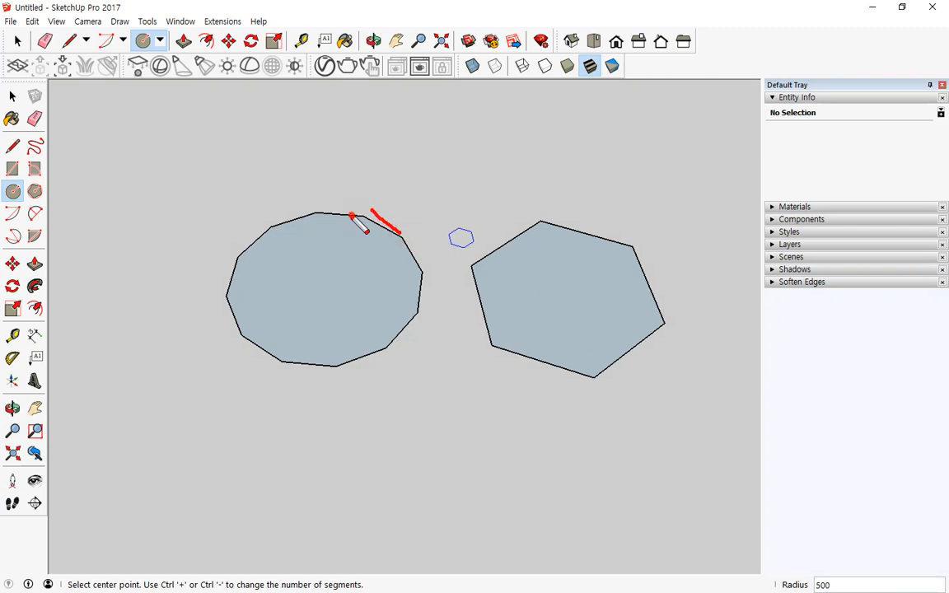
mouse_move(352, 215)
left_mouse_down()
mouse_move(282, 220)
mouse_move(259, 253)
left_mouse_up()
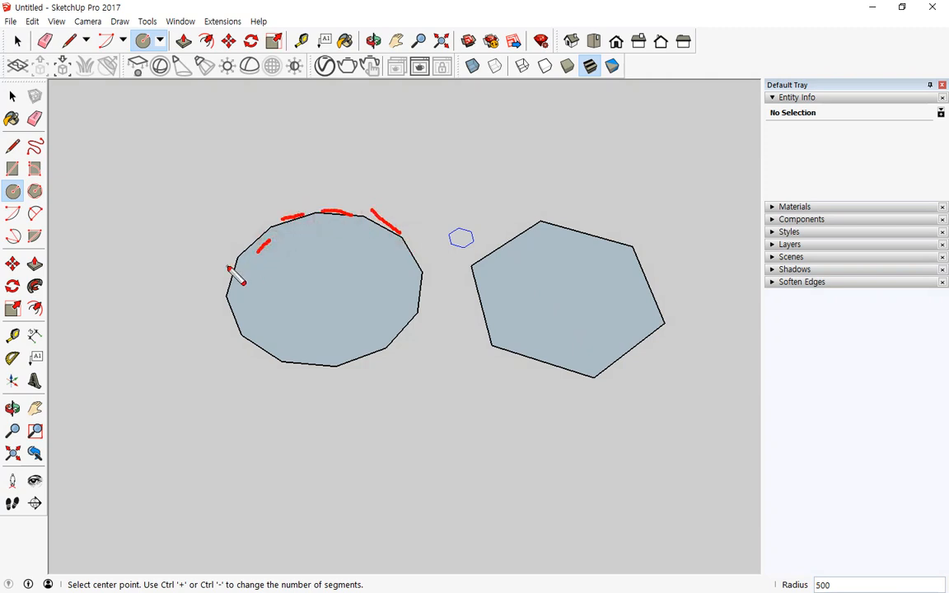
- Push/Pull the twelve-sided face up into a prism about 1055 mm tall
key("Escape")
left_click(30, 271)
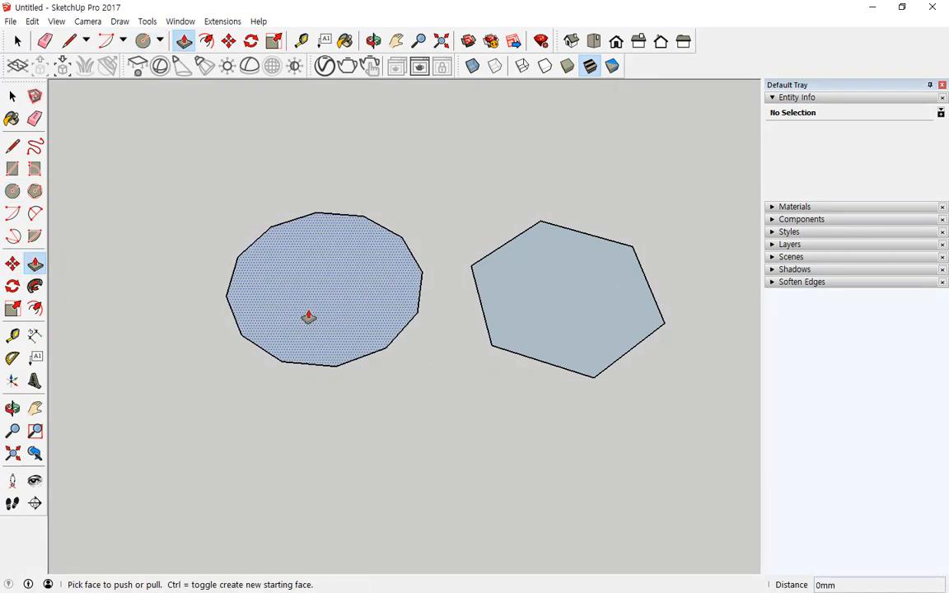
left_click_drag(309, 318, 277, 148)
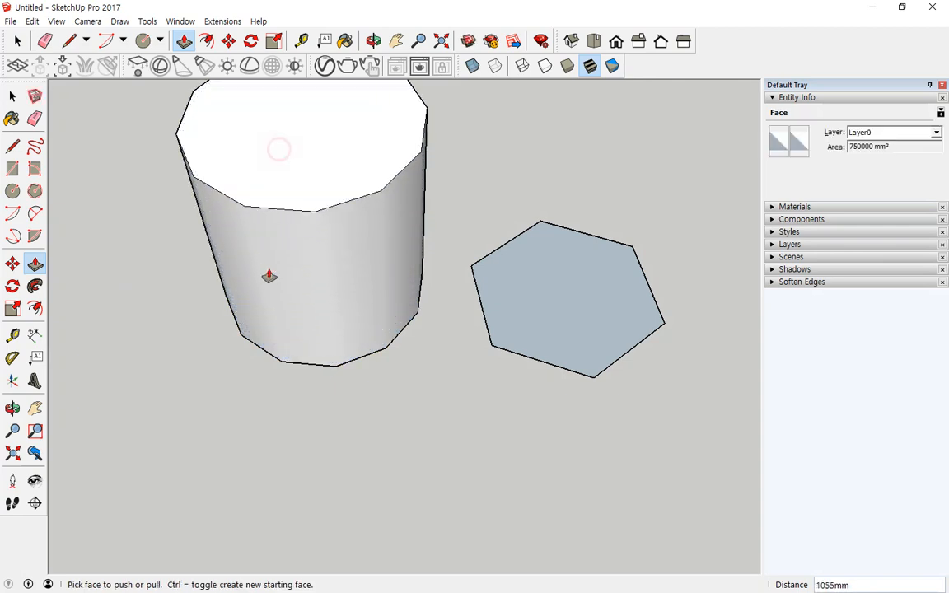
scroll(272, 275, "down", 1)
left_click_drag(246, 214, 284, 344)
left_click_drag(308, 220, 347, 370)
left_click_drag(369, 201, 396, 359)
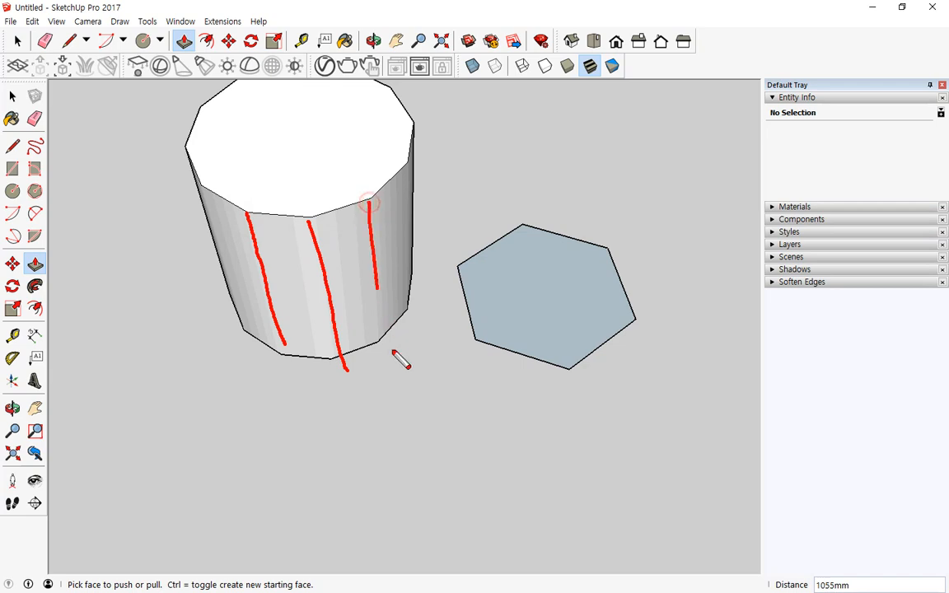
left_click_drag(410, 211, 423, 313)
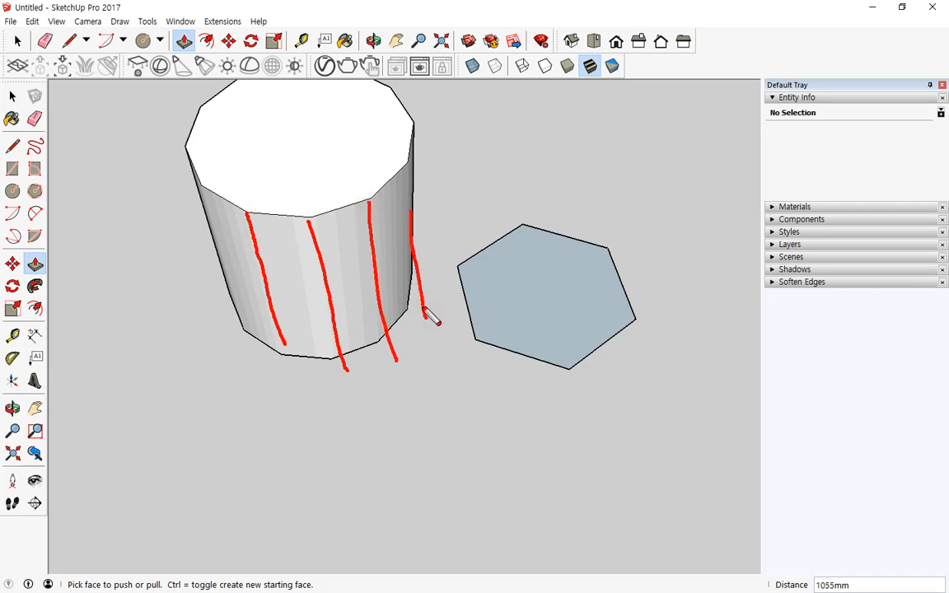
mouse_move(403, 249)
left_mouse_down()
mouse_move(329, 305)
mouse_move(223, 250)
left_mouse_up()
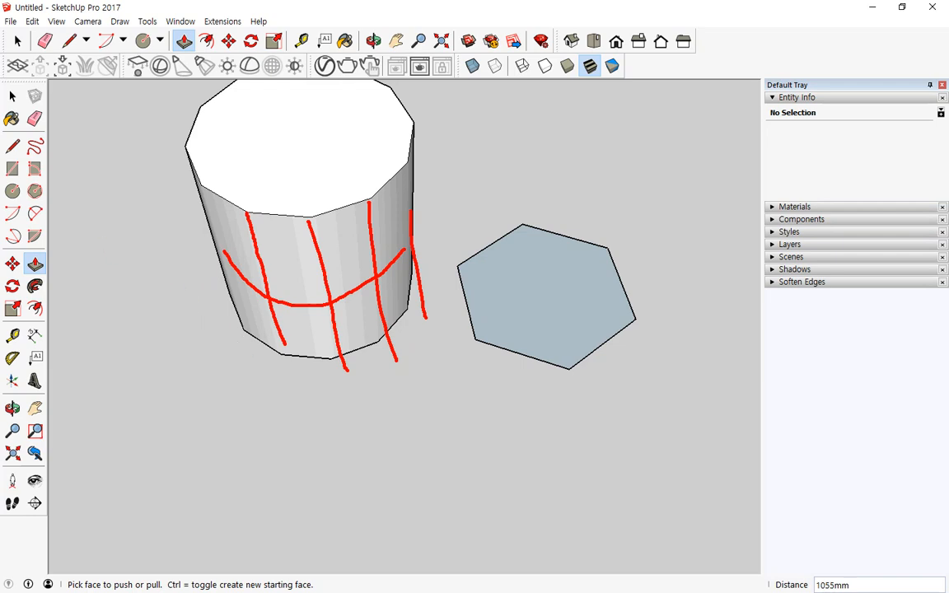
key("Escape")
left_click(14, 191)
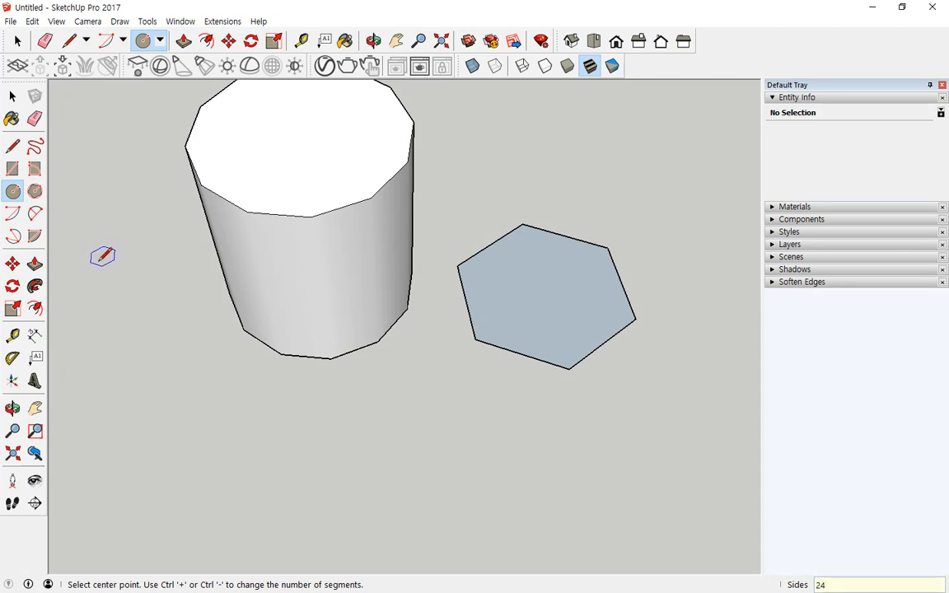
- Draw a 500 mm radius circle to the left of the cylinder
left_click(149, 410)
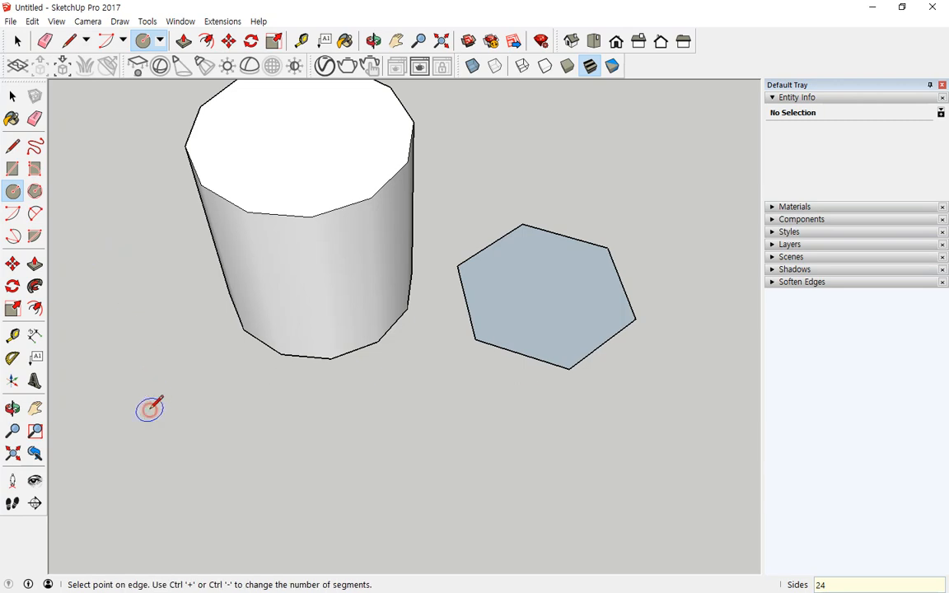
type("500")
key("Return")
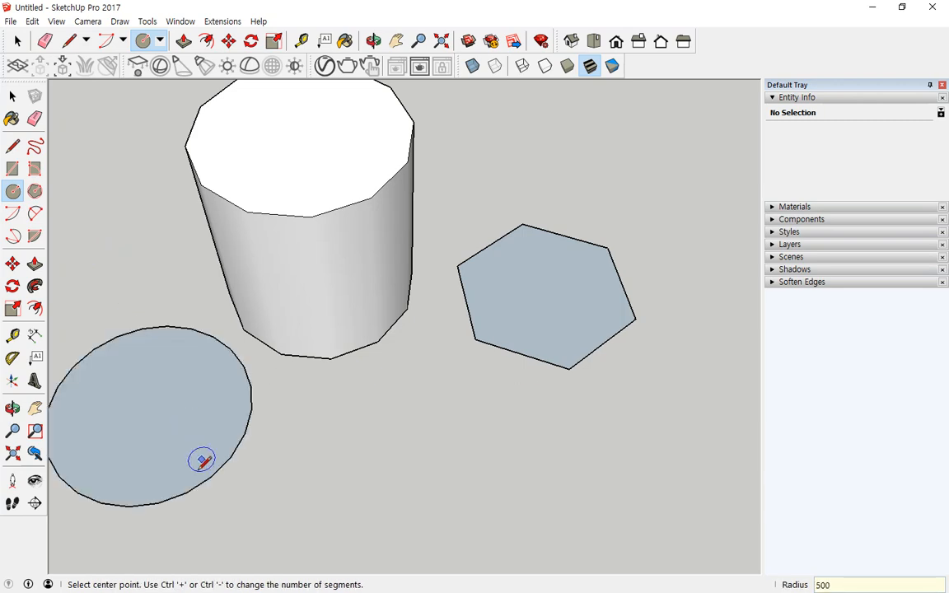
scroll(200, 382, "down", 1)
middle_click_drag(199, 383, 271, 498)
scroll(270, 500, "up", 2)
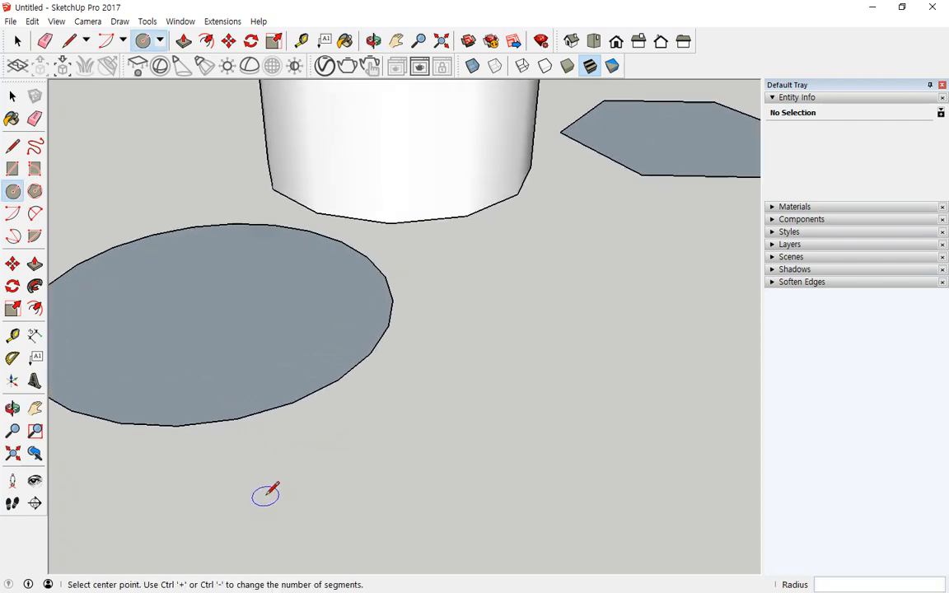
mouse_move(283, 405)
left_mouse_down()
mouse_move(190, 427)
mouse_move(122, 426)
left_mouse_up()
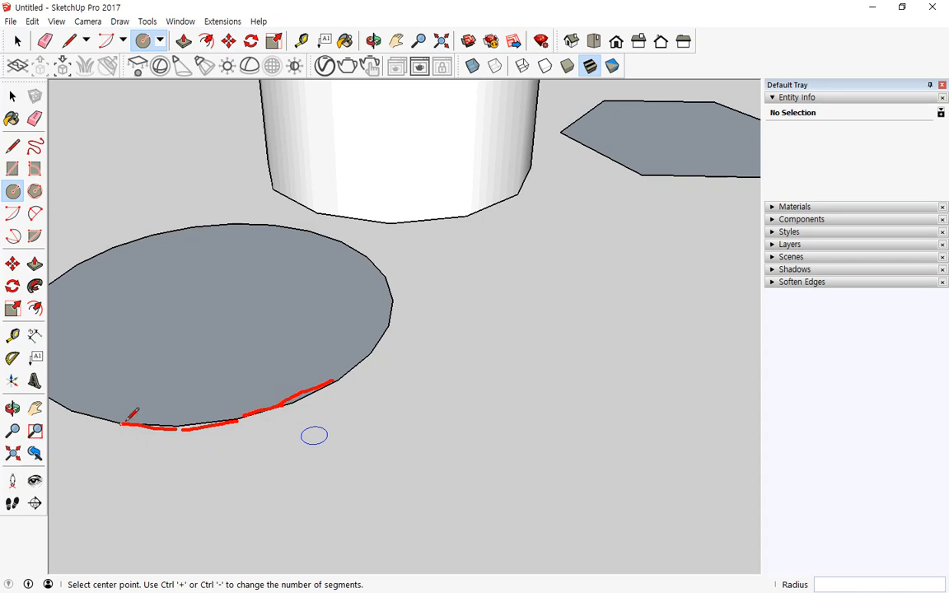
scroll(165, 387, "down", 5)
- Pull the new circle up into a second cylinder, then undo the extrusions
left_click(34, 264)
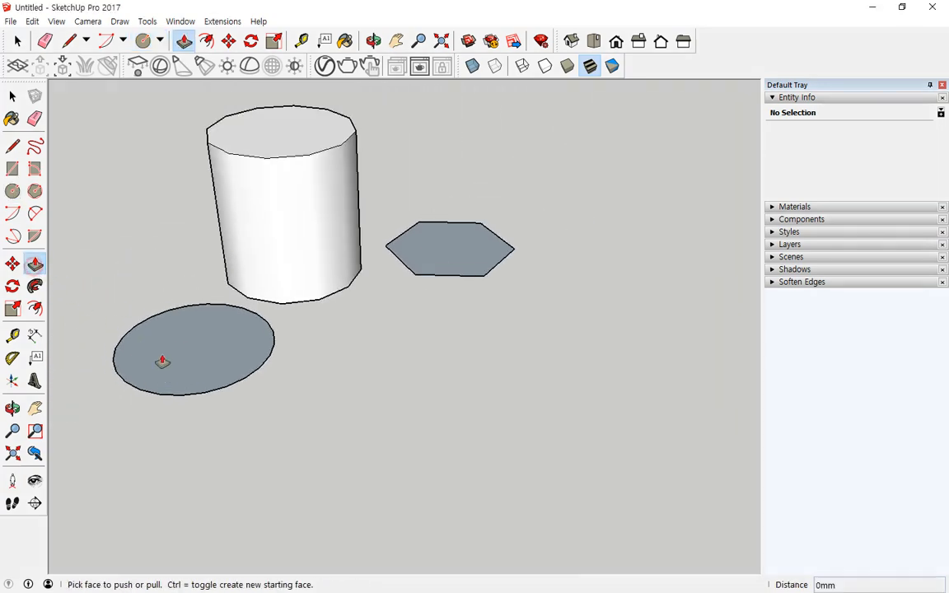
left_click(163, 360)
left_click(145, 222)
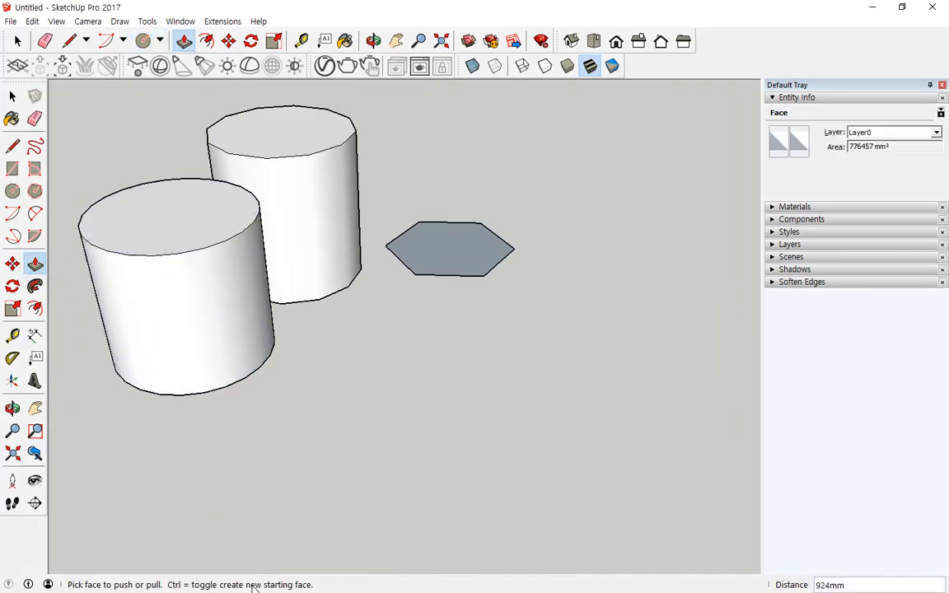
key("ctrl+z")
key("ctrl+z")
key("ctrl+z")
key("ctrl+z")
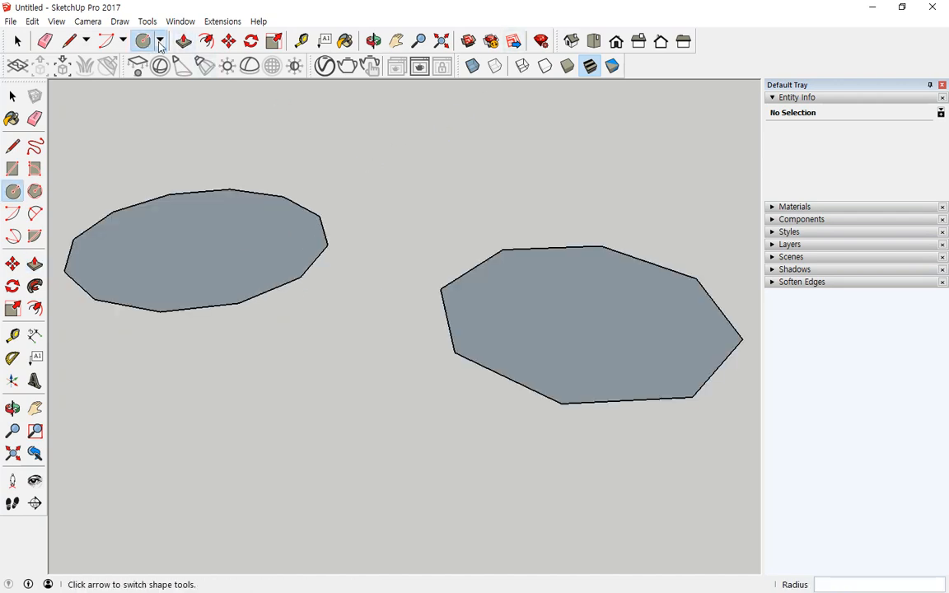
- Draw a five-sided 275 mm polygon face below the left face
left_click(161, 40)
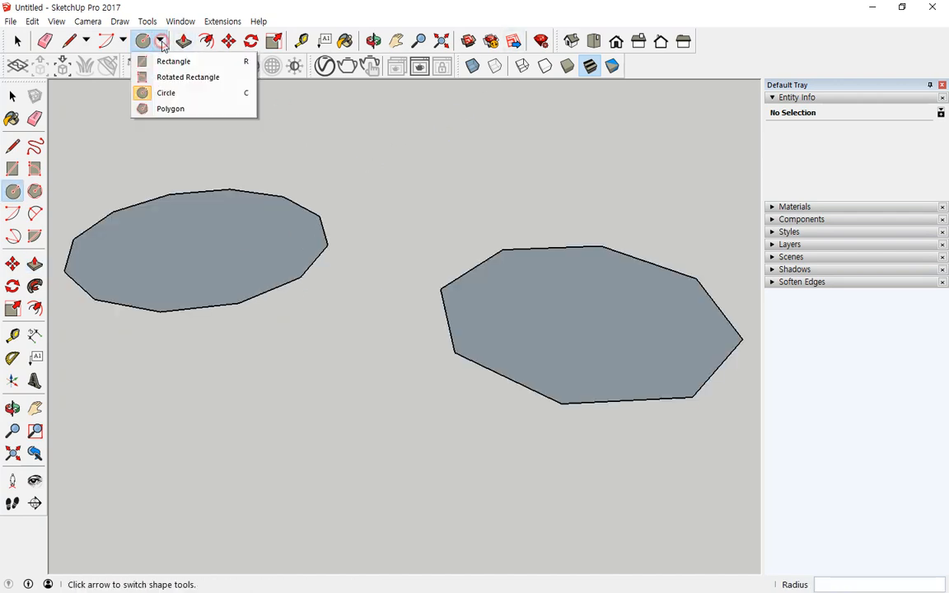
left_click(157, 112)
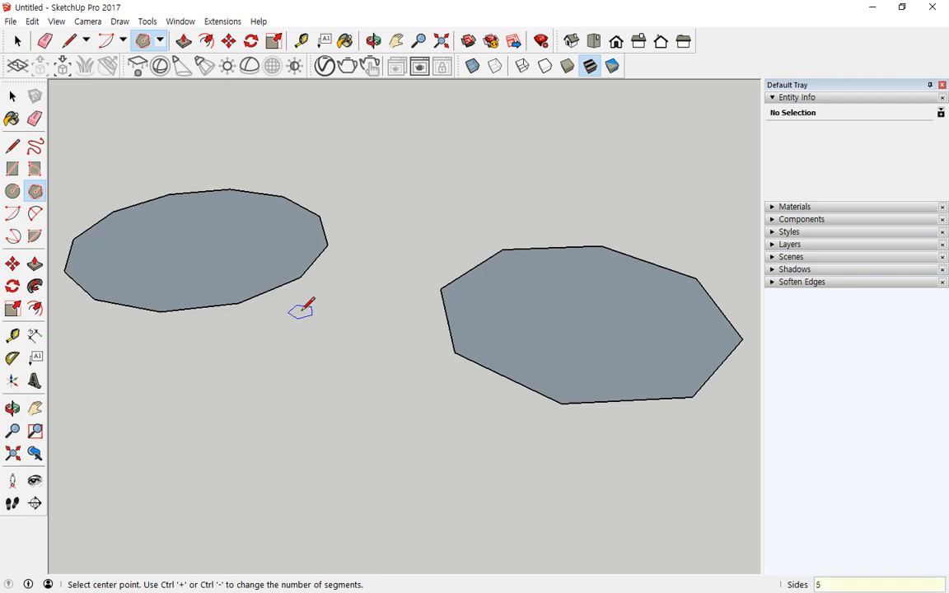
left_click(265, 429)
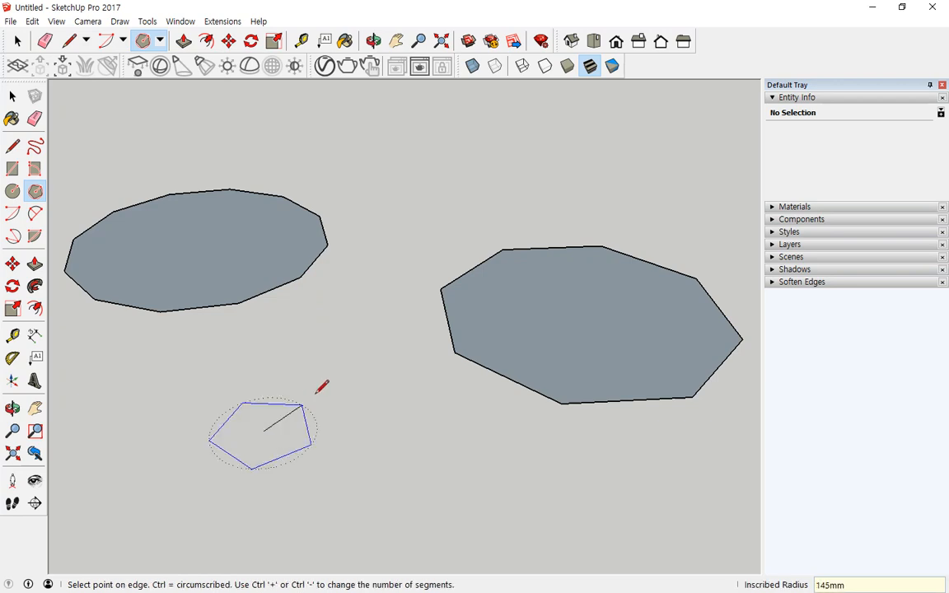
left_click(317, 377)
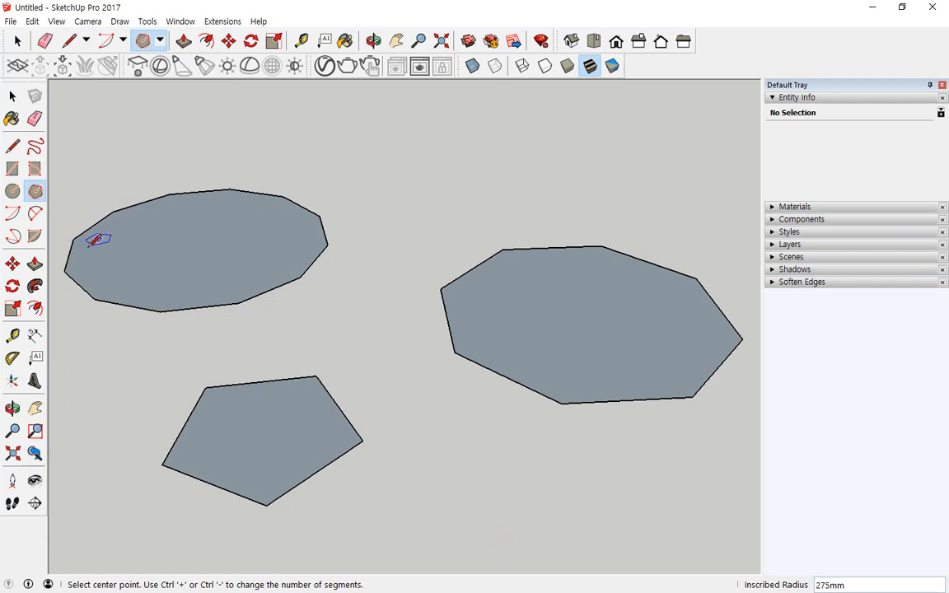
left_click(35, 264)
- Push/Pull the pentagon and the octagon faces up into tall prisms
left_click_drag(235, 406, 232, 256)
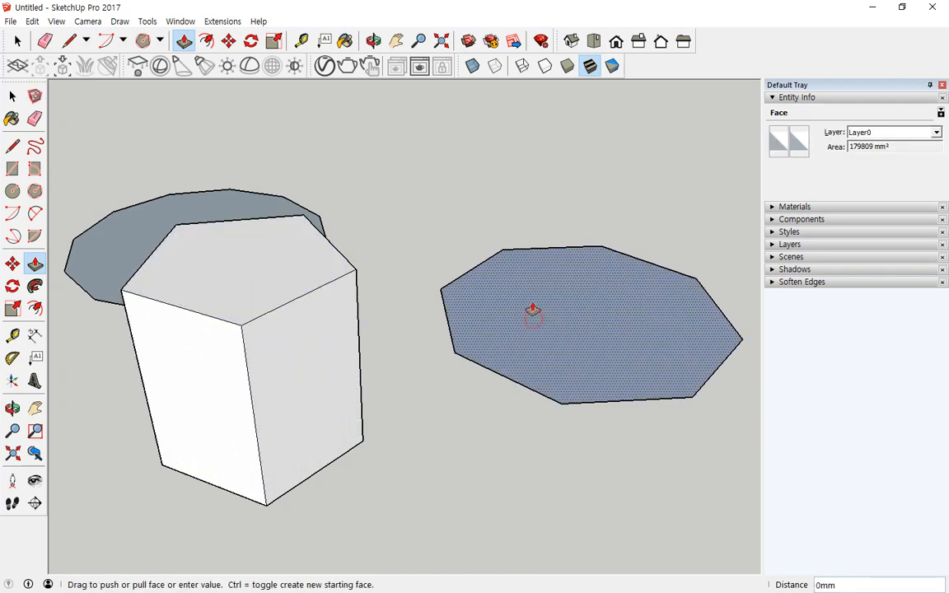
left_click_drag(534, 313, 529, 124)
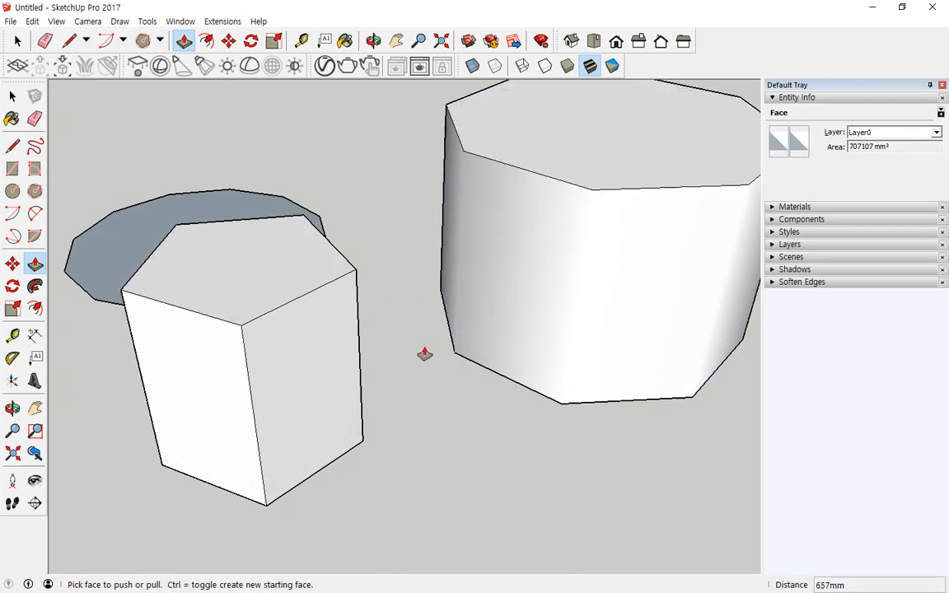
mouse_move(424, 353)
middle_mouse_down()
mouse_move(470, 434)
mouse_move(341, 373)
mouse_move(235, 367)
mouse_move(251, 330)
middle_mouse_up()
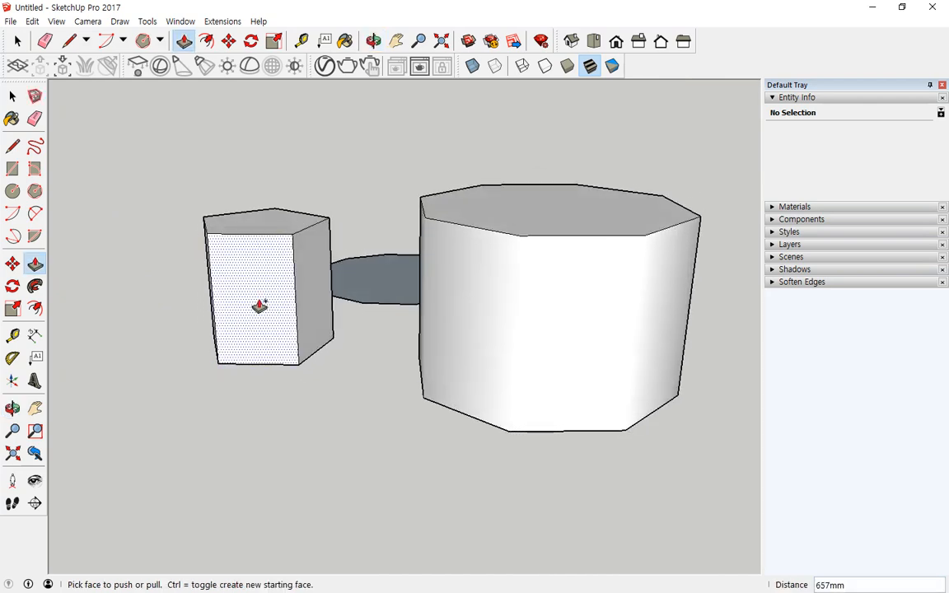
mouse_move(272, 276)
left_mouse_down()
mouse_move(197, 254)
mouse_move(290, 273)
mouse_move(342, 236)
left_mouse_up()
mouse_move(421, 274)
left_mouse_down()
mouse_move(646, 304)
mouse_move(550, 356)
mouse_move(443, 322)
left_mouse_up()
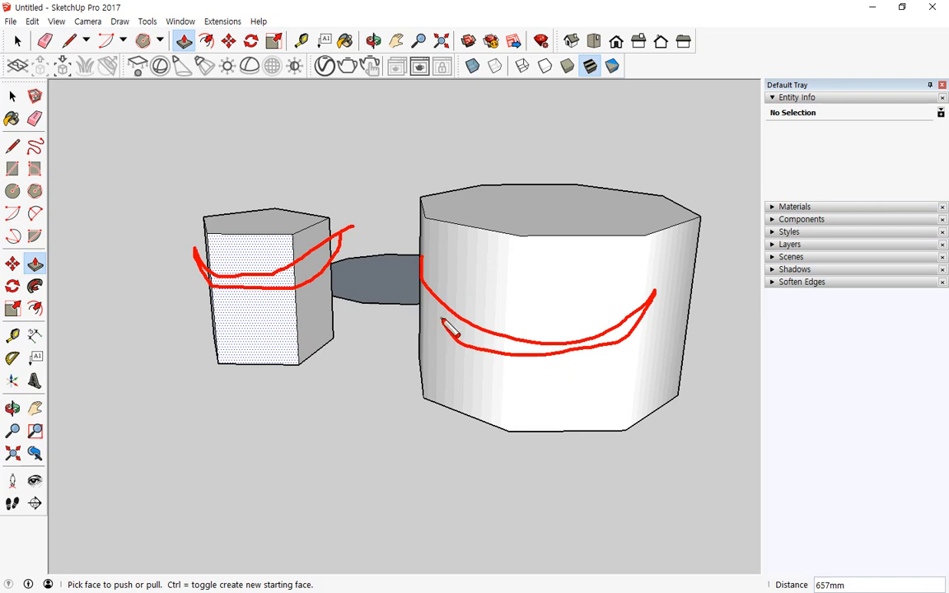
key("Escape")
middle_click_drag(297, 332, 324, 339)
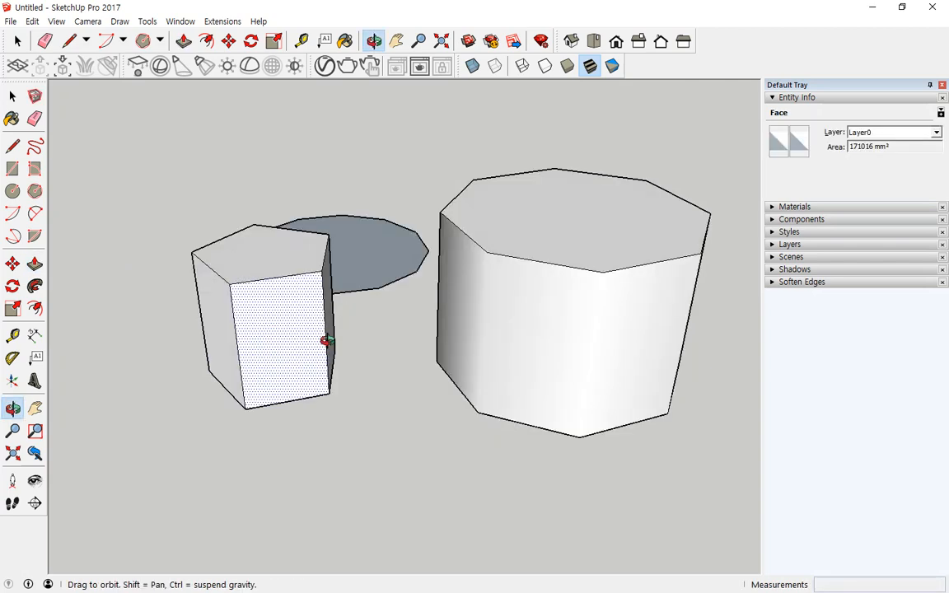
- Draw a new 500 mm octagon in front of the prisms
left_click(35, 191)
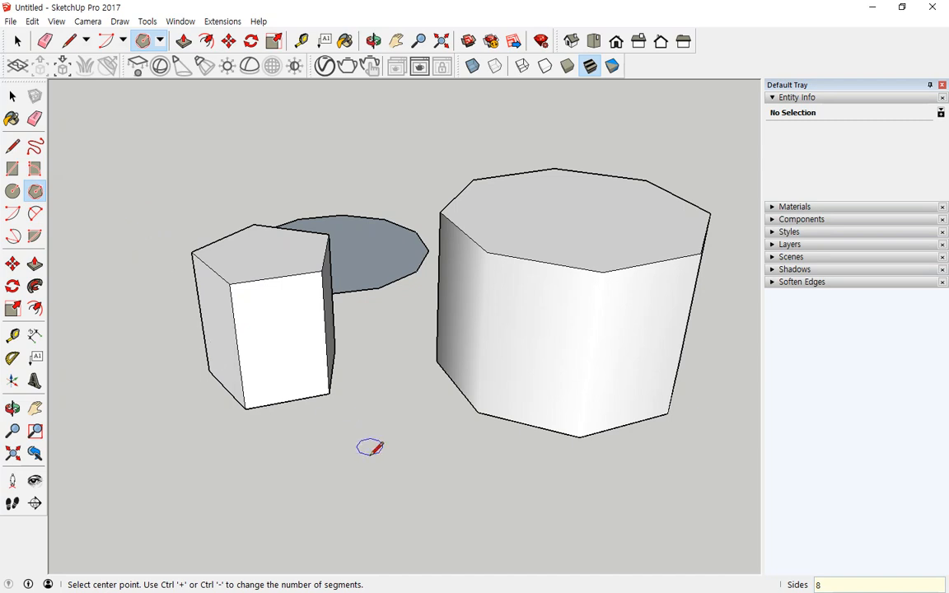
left_click(356, 480)
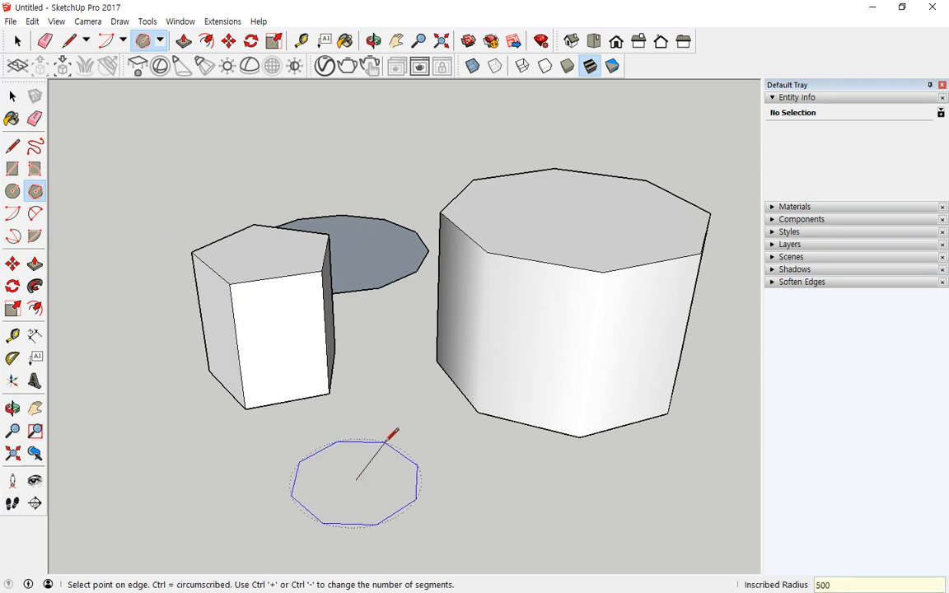
key("Return")
middle_click_drag(177, 416, 293, 443)
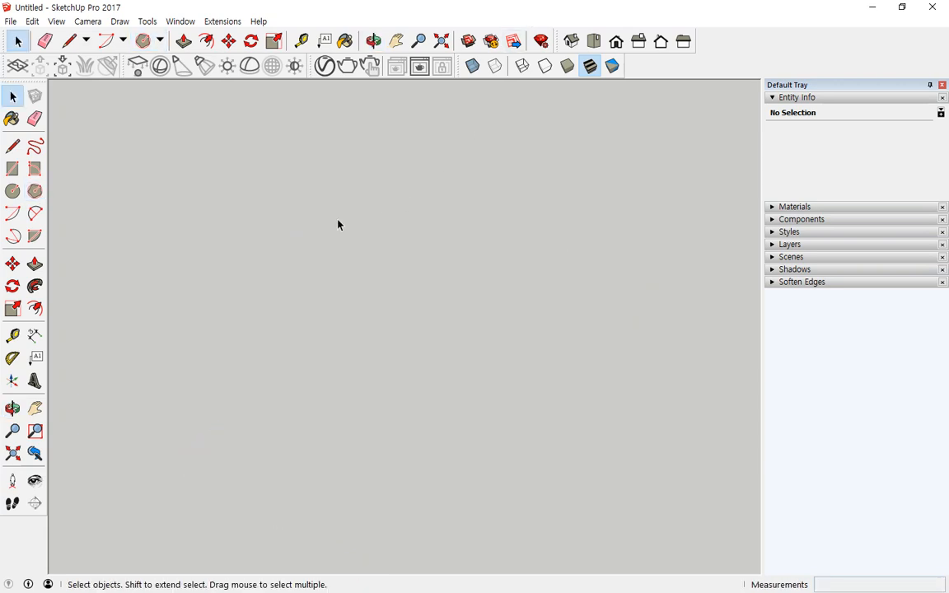
- Draw a centre-point arc with the Arc tool, ending at the left
left_click(124, 40)
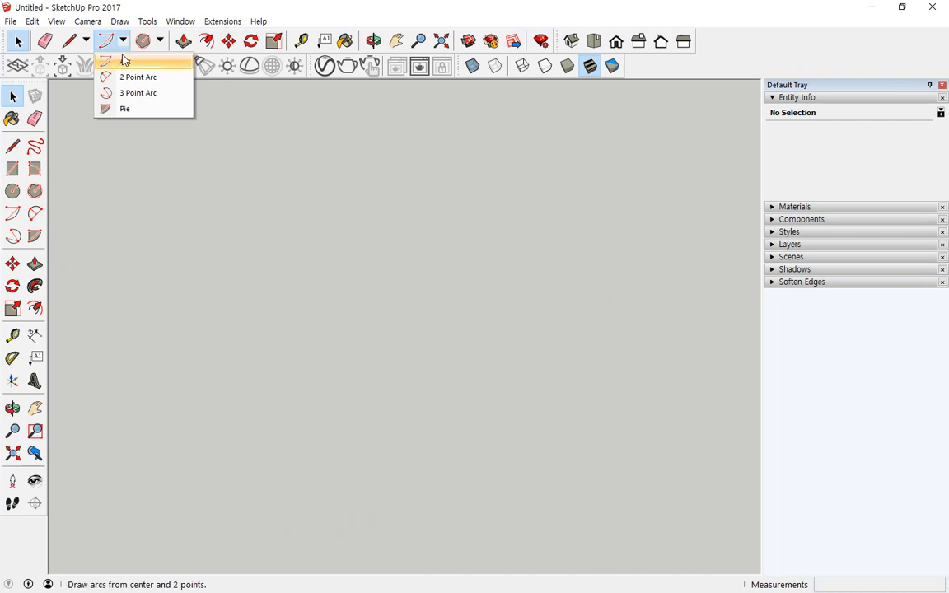
left_click(123, 60)
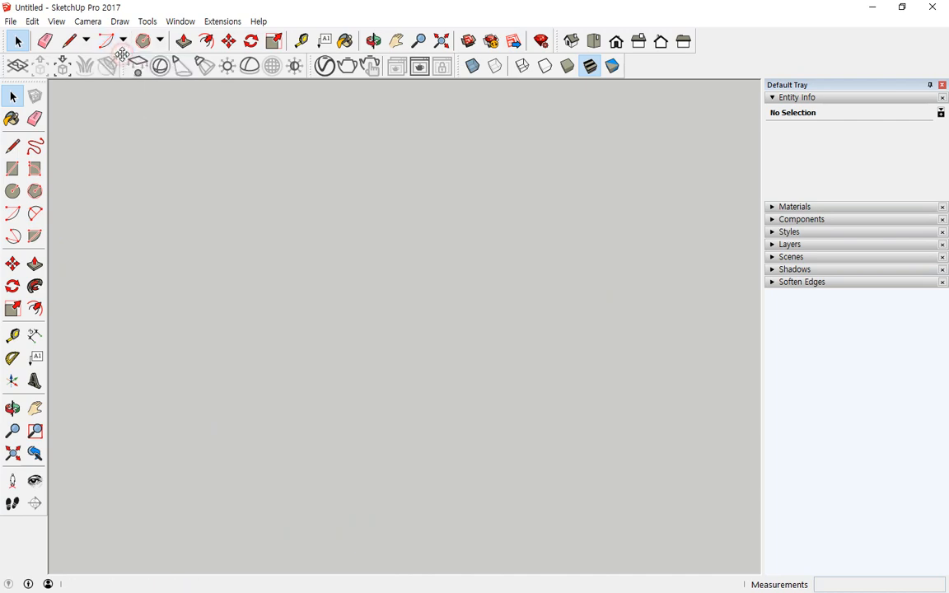
left_click(265, 292)
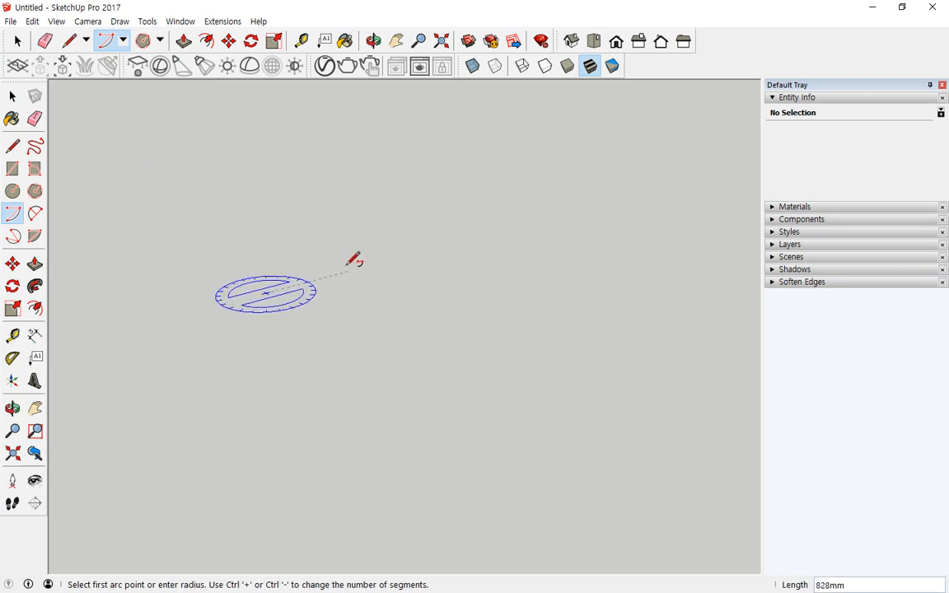
left_click(355, 278)
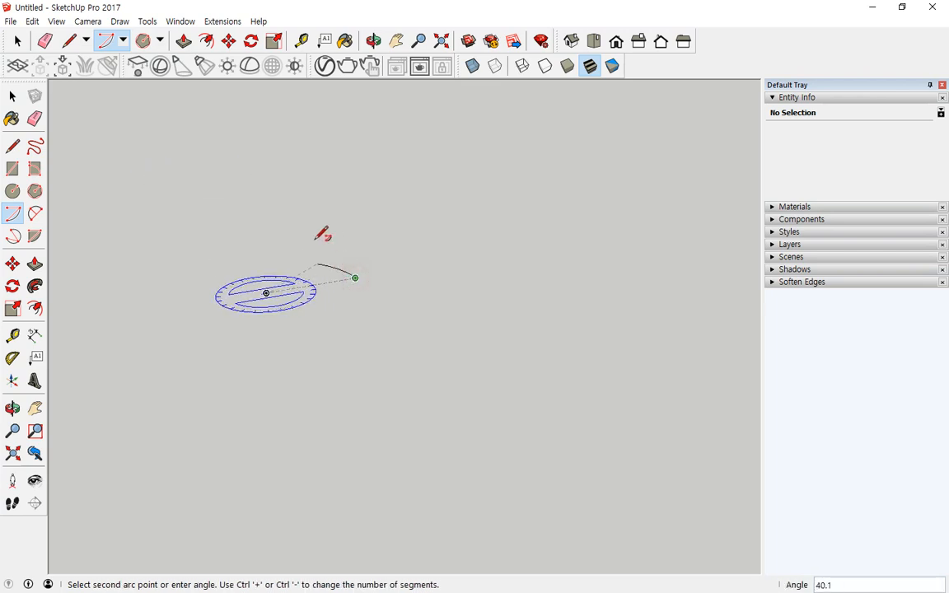
left_click(216, 228)
- Draw two more centre-point arcs, one below the first and one to its right
key("o")
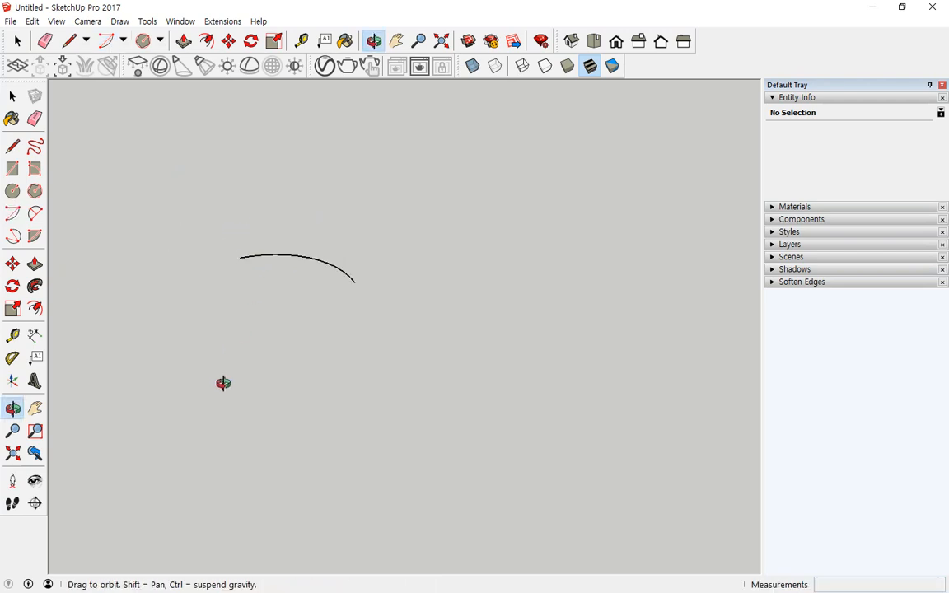
left_click_drag(223, 383, 218, 397)
key("a")
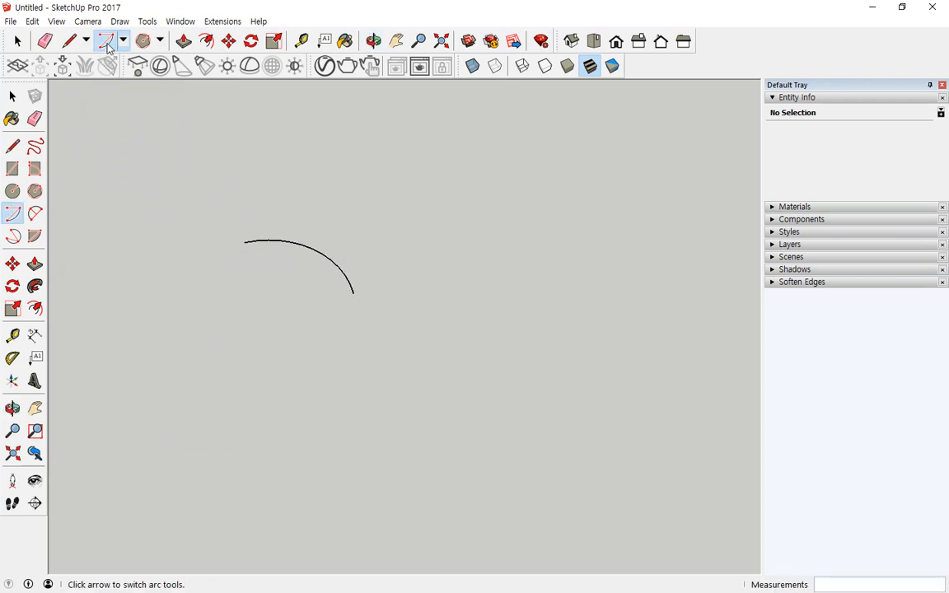
left_click(267, 387)
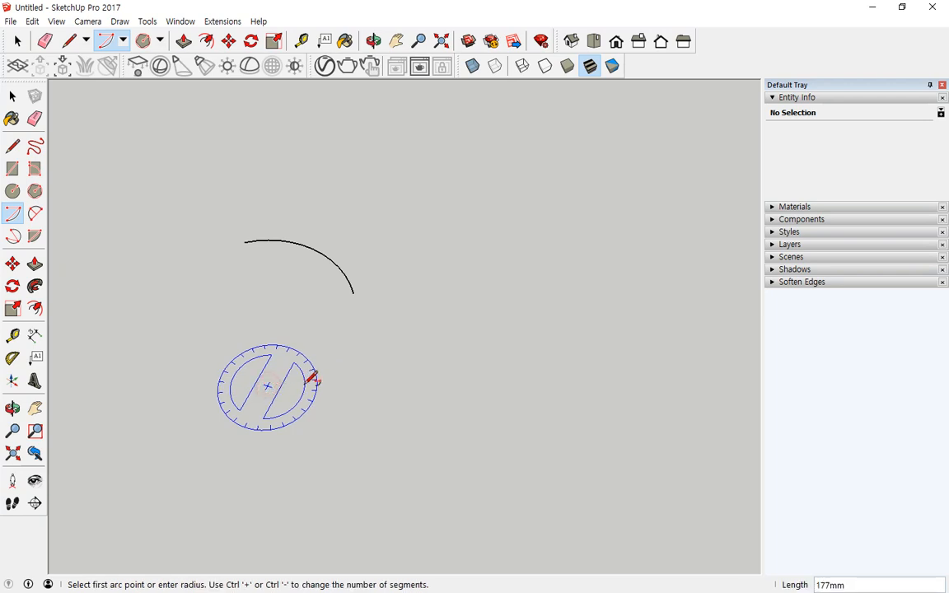
left_click(362, 400)
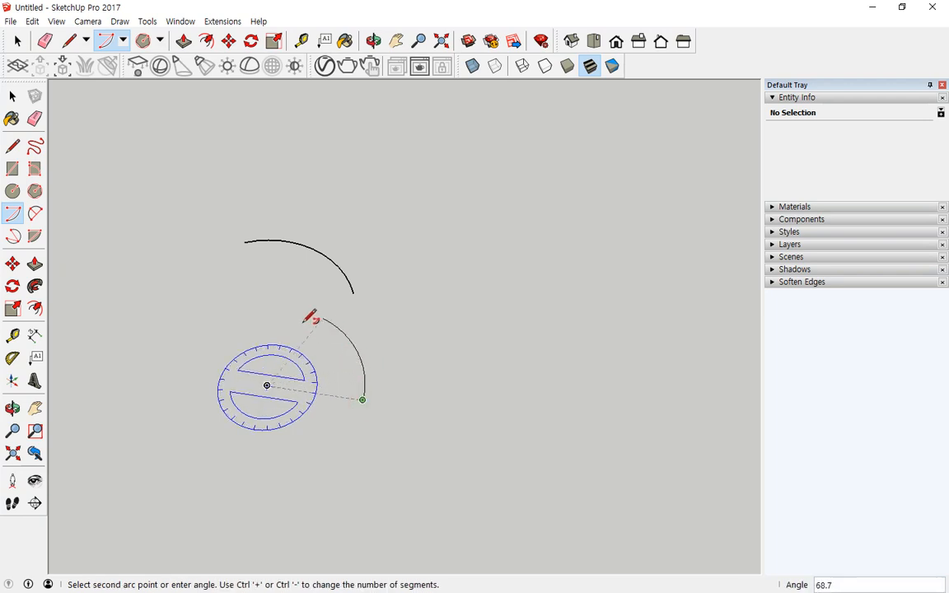
left_click(283, 308)
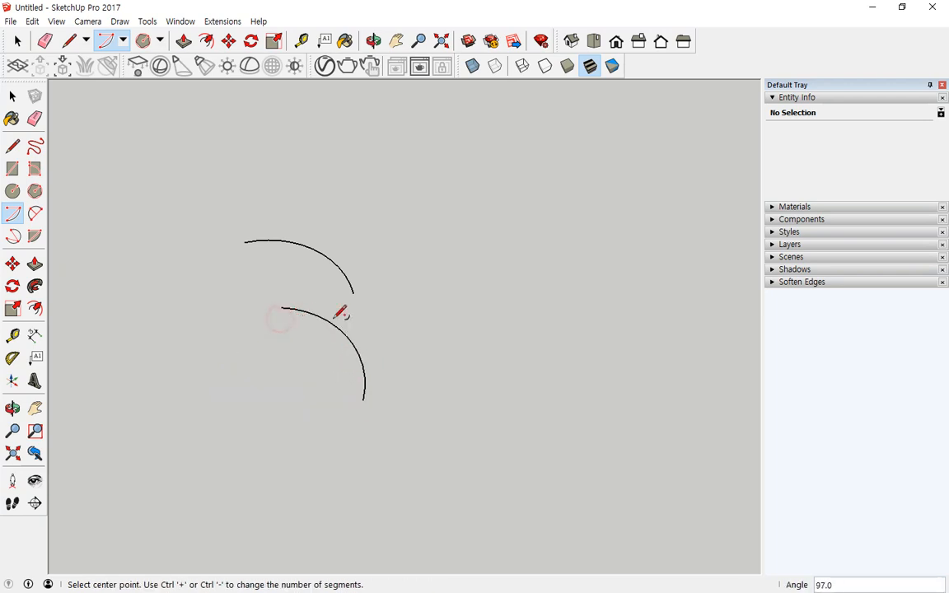
left_click(466, 261)
left_click(436, 327)
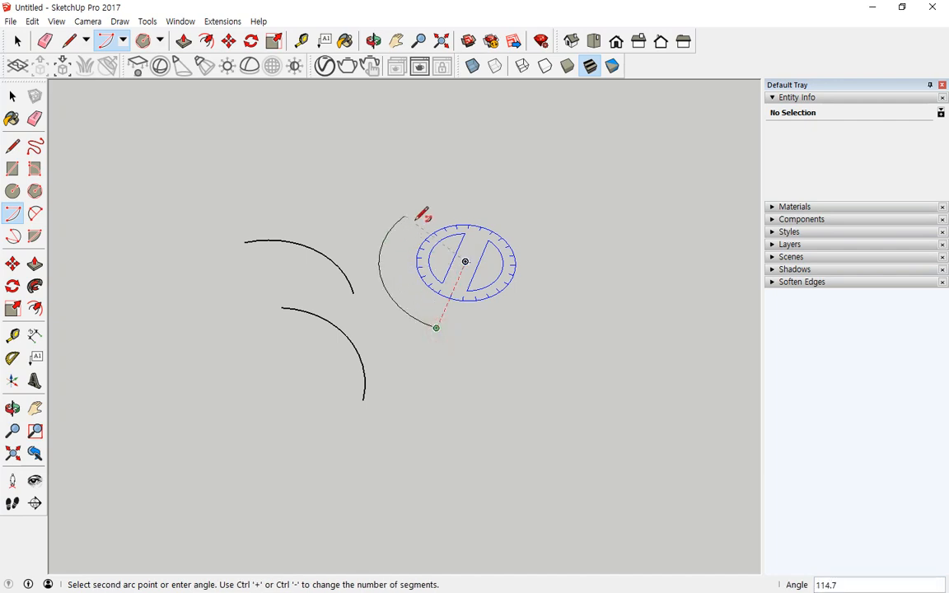
left_click(414, 219)
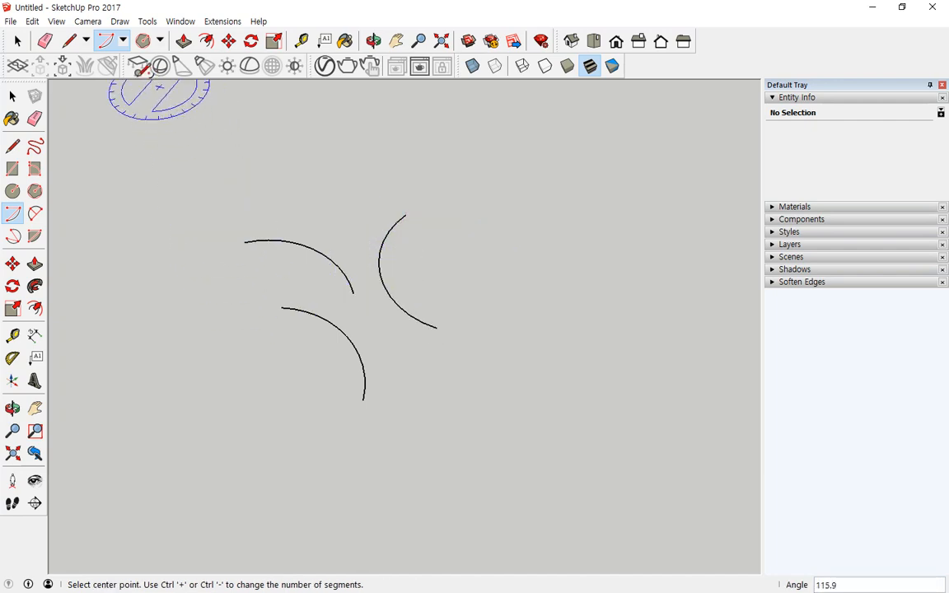
key("a")
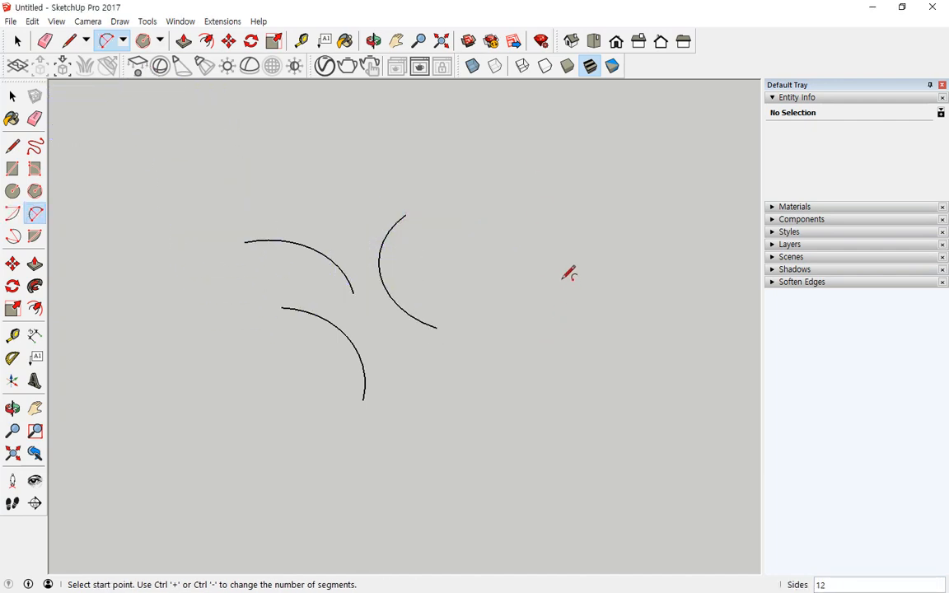
- Draw three two-point arcs at the upper right, lower right and middle of the canvas
left_click(599, 247)
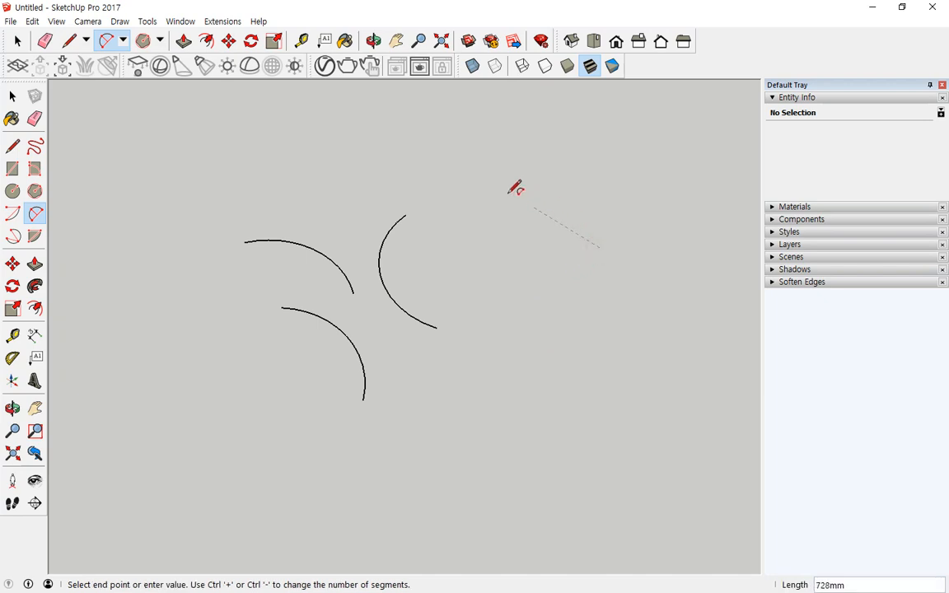
left_click(485, 181)
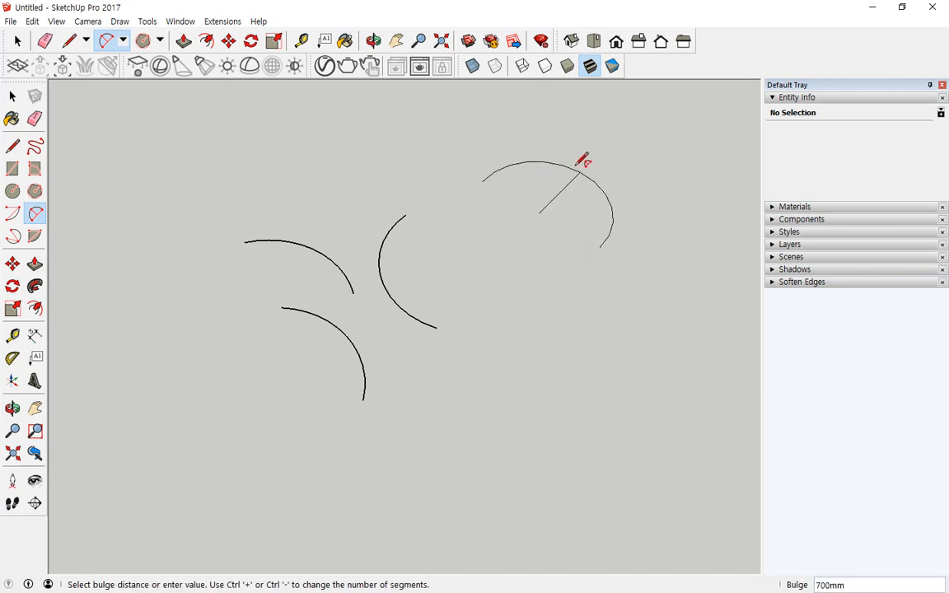
left_click(581, 162)
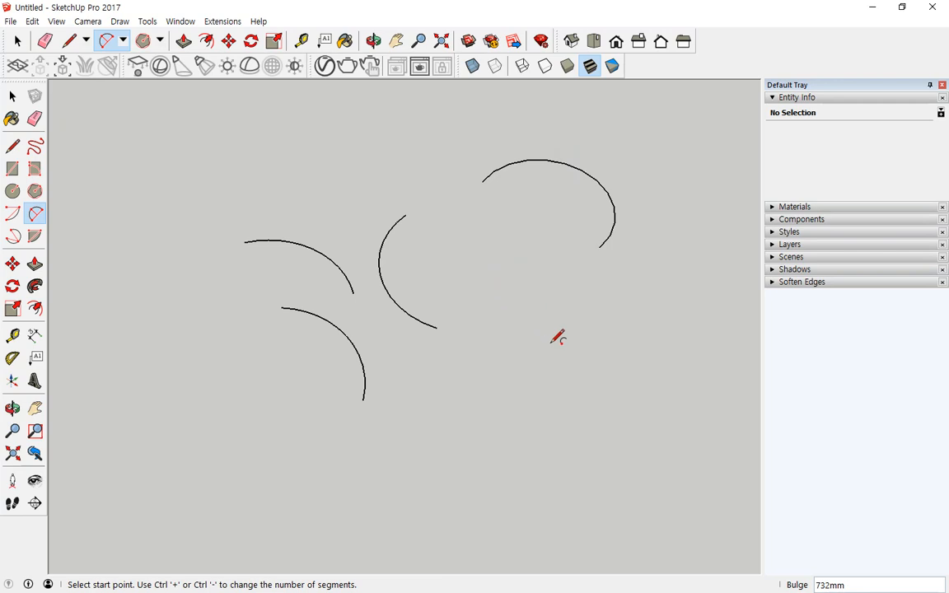
left_click(570, 310)
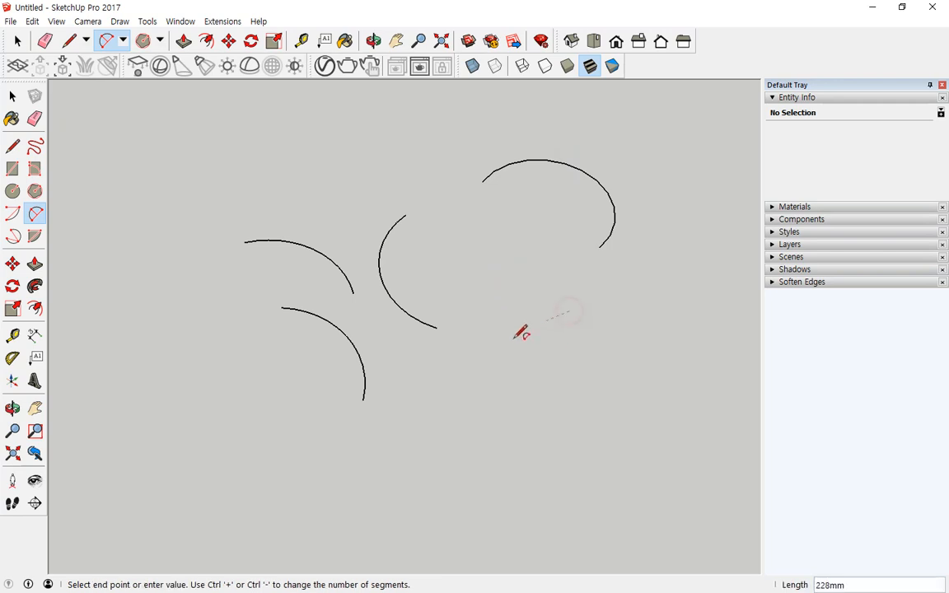
left_click(457, 361)
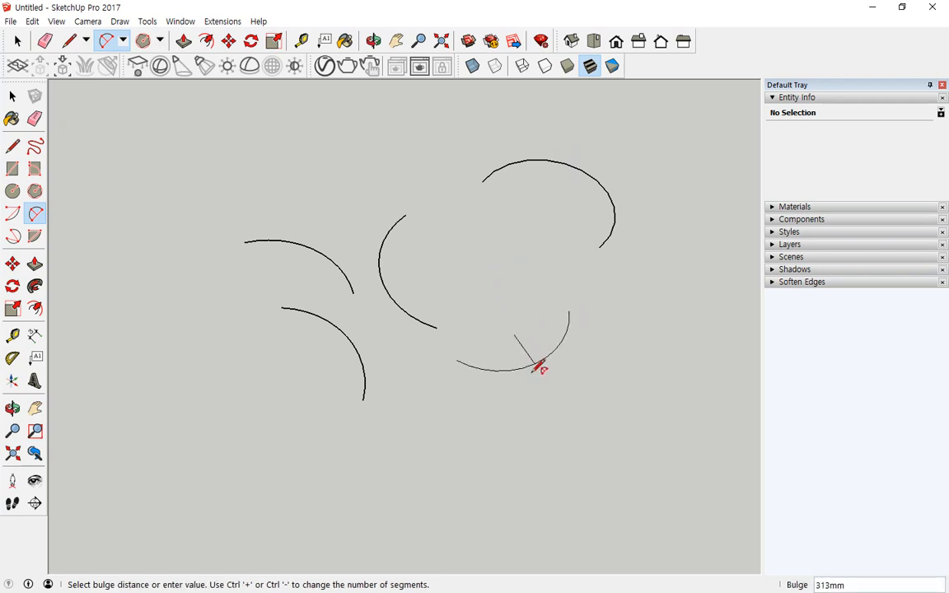
left_click(547, 371)
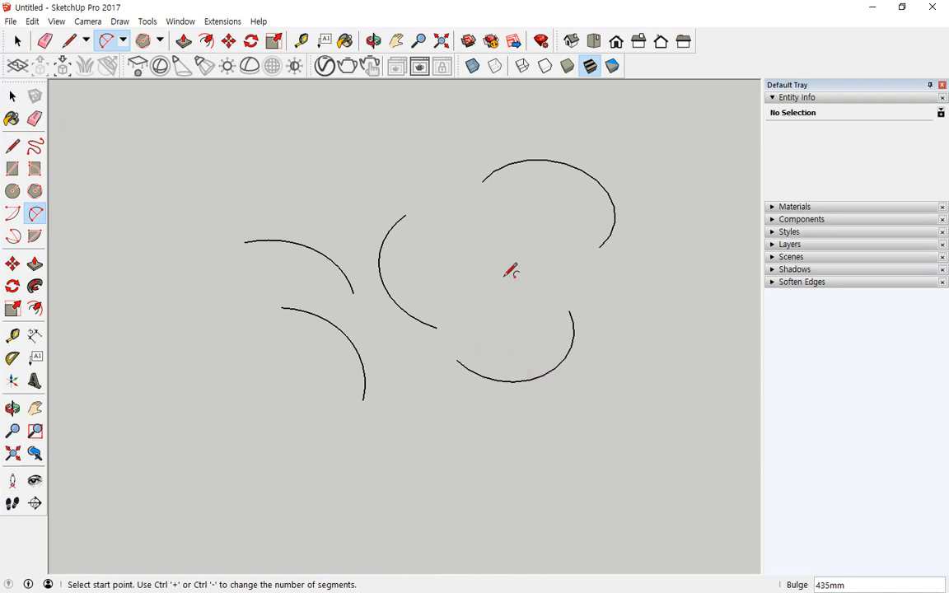
left_click(500, 268)
left_click(377, 163)
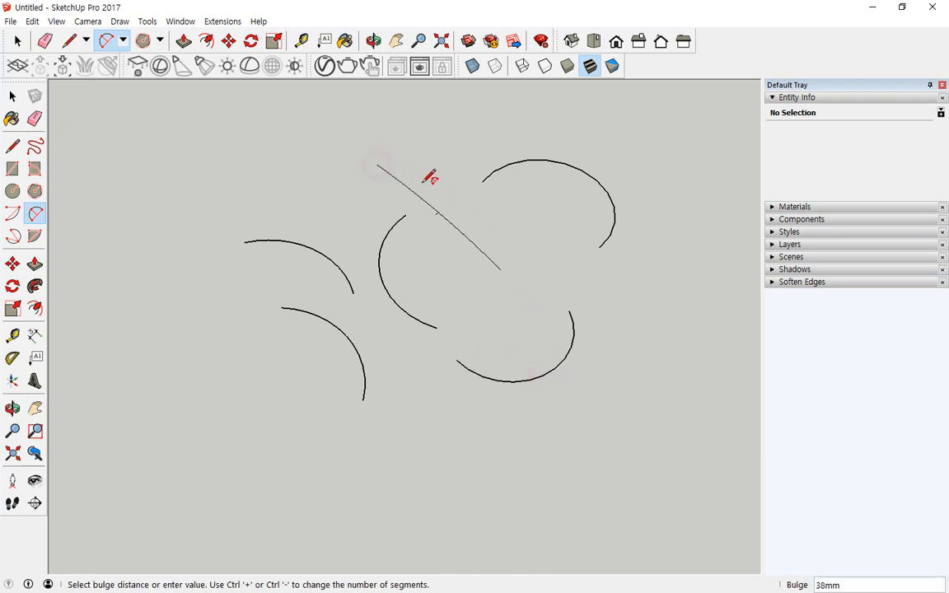
left_click(477, 161)
- Add two more two-point arcs at the upper left and on the left side
left_click(315, 142)
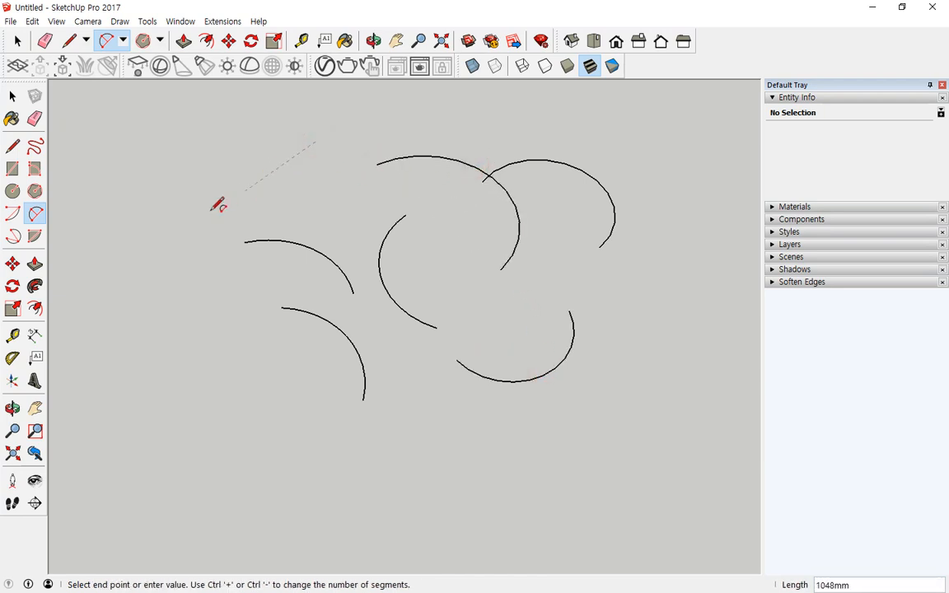
left_click(165, 149)
left_click(238, 187)
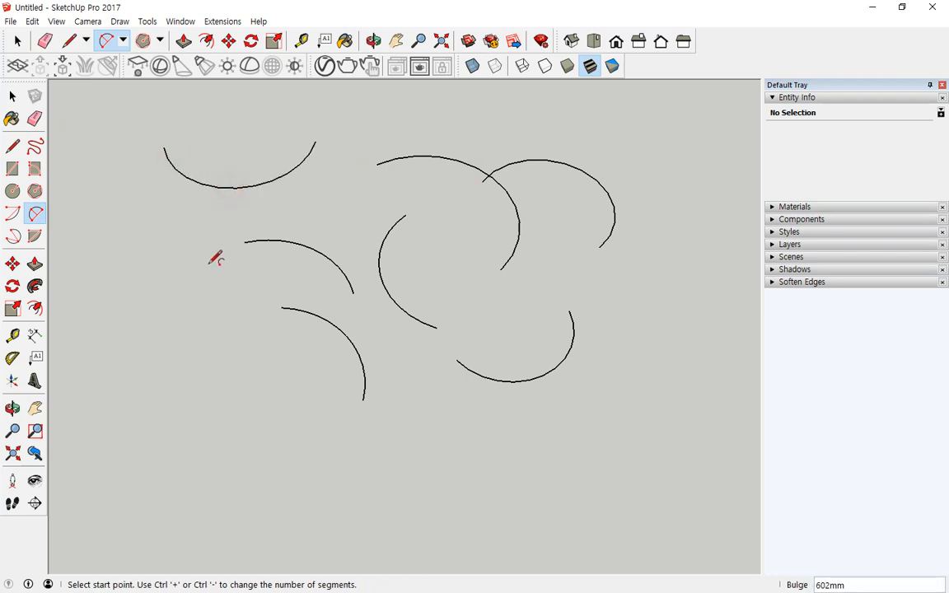
left_click(208, 263)
left_click(100, 222)
left_click(170, 196)
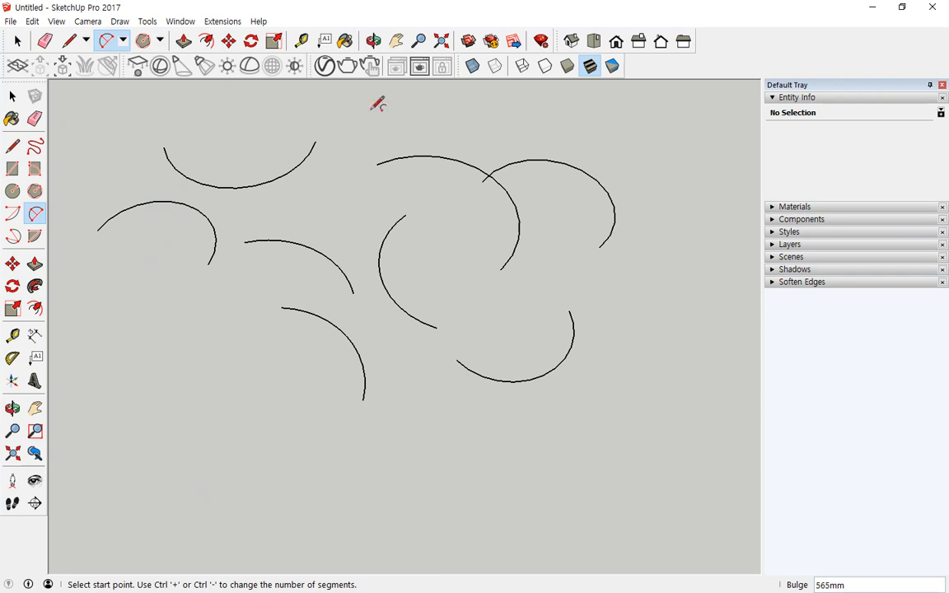
left_click(124, 46)
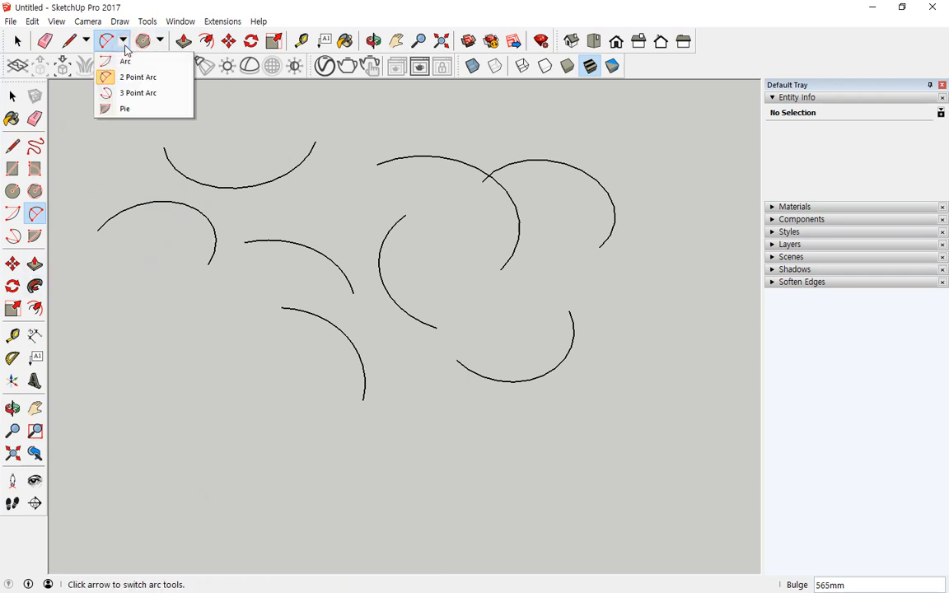
- Draw two large three-point arcs, one at the lower left and one at the lower middle
left_click(138, 93)
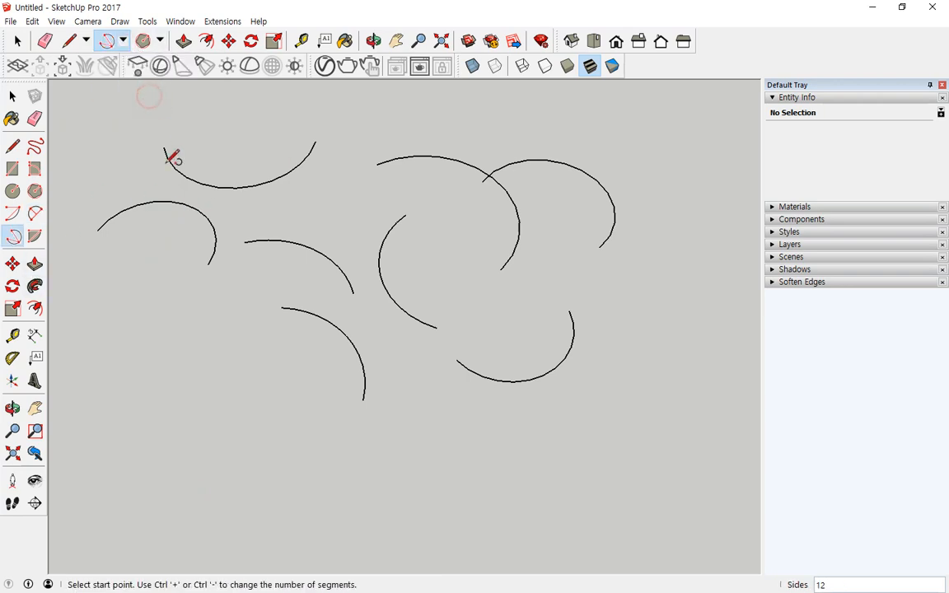
left_click(266, 421)
left_click(215, 344)
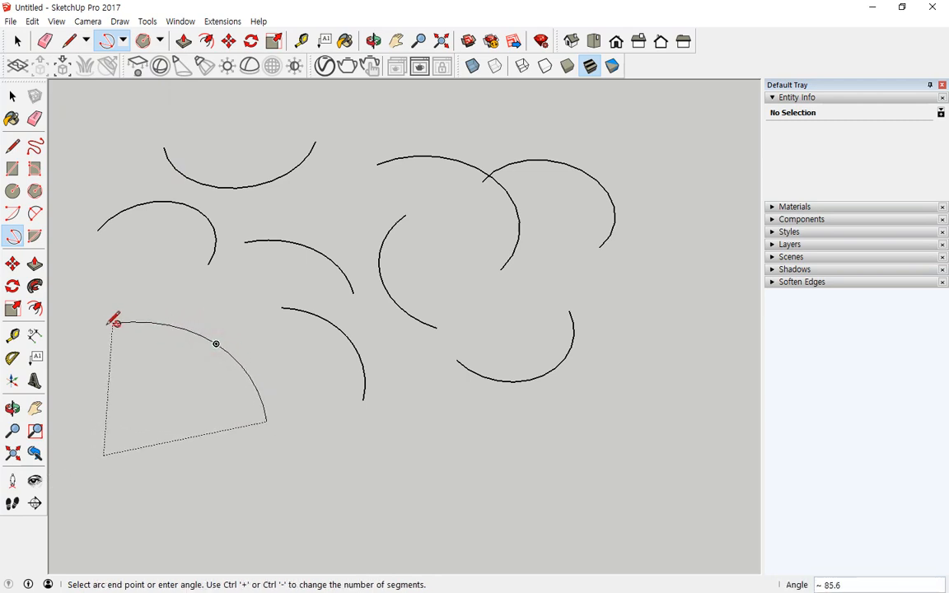
left_click(86, 327)
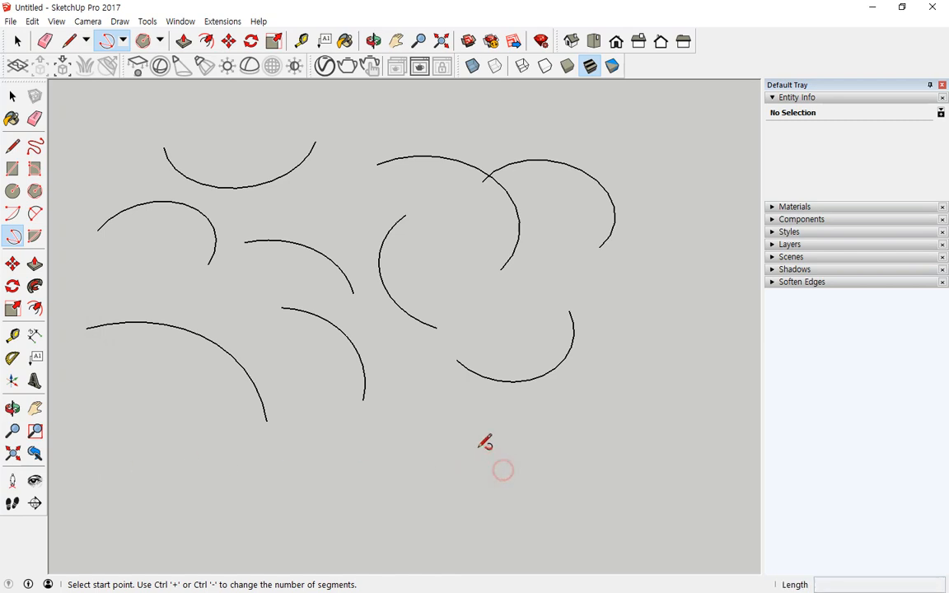
left_click(502, 470)
left_click(404, 381)
left_click(284, 376)
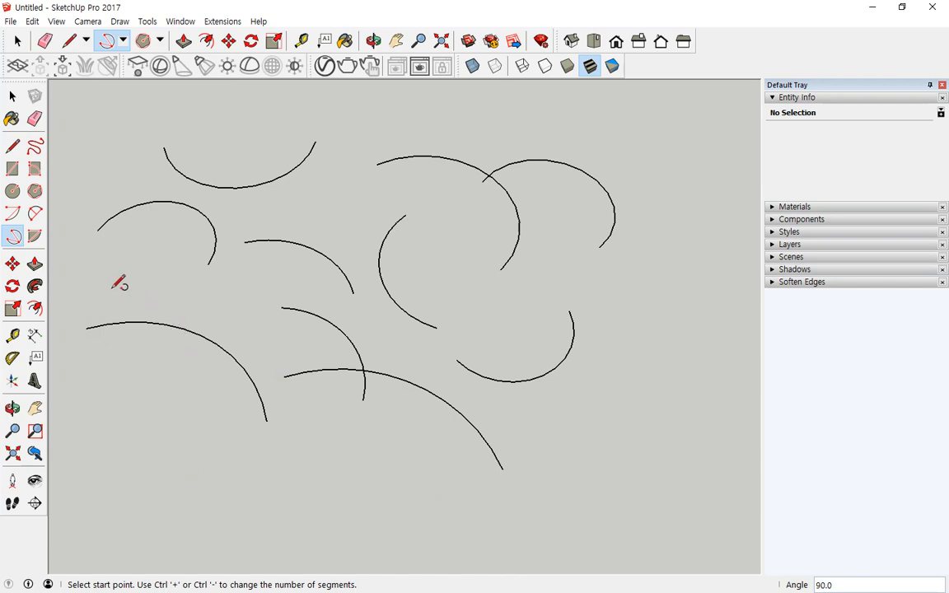
left_click(123, 40)
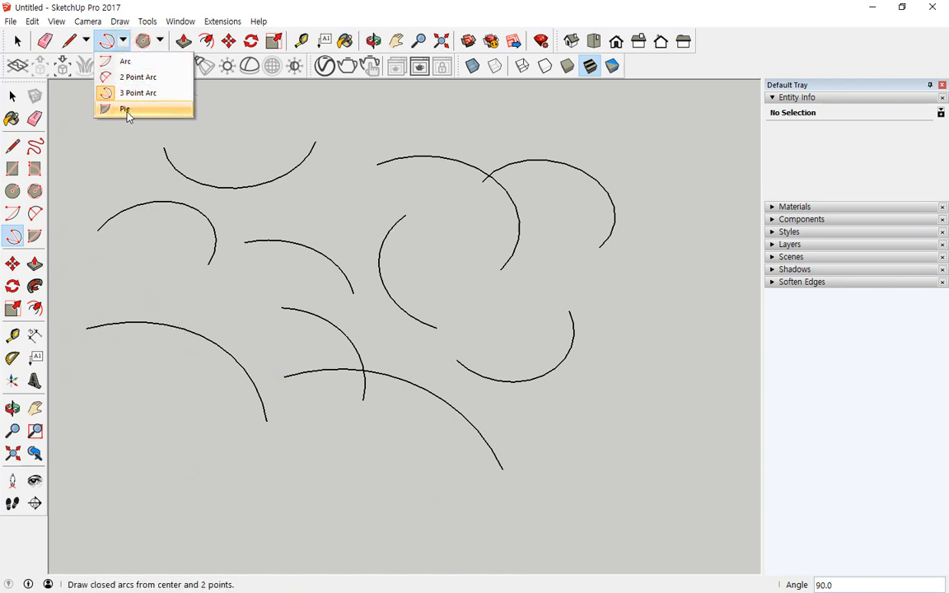
- Draw a filled pie-slice face centred in the lower left of the canvas
left_click(128, 111)
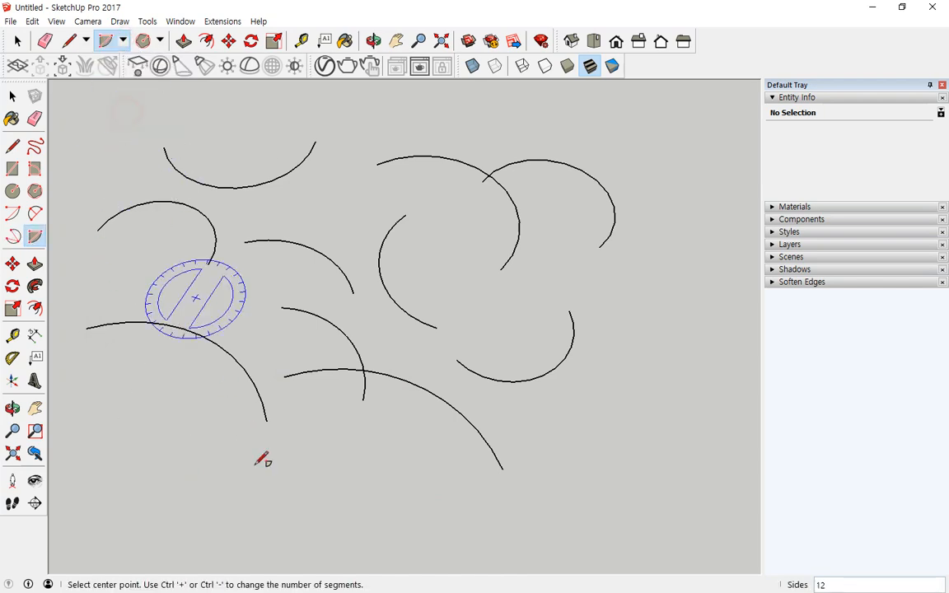
left_click(177, 478)
left_click(275, 459)
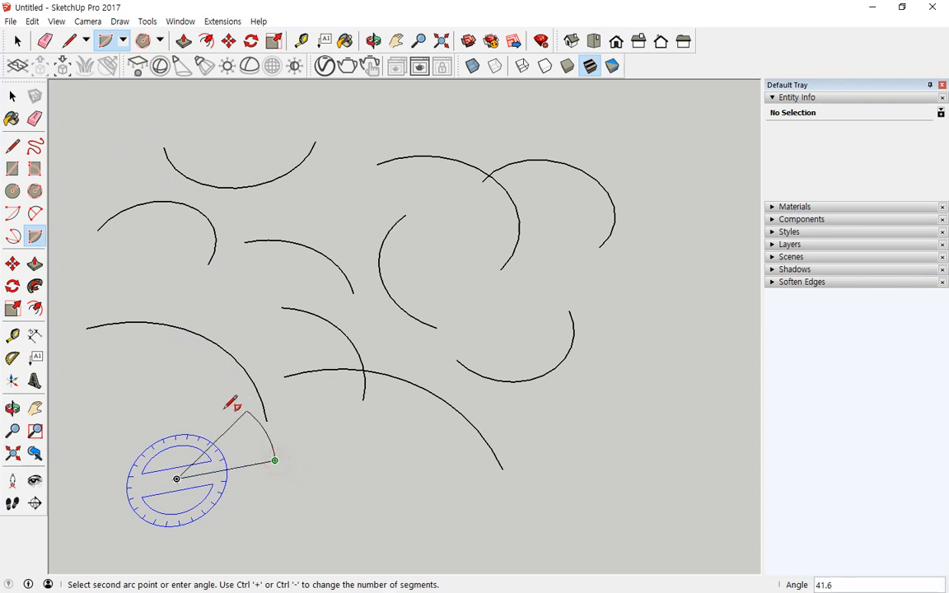
left_click(168, 394)
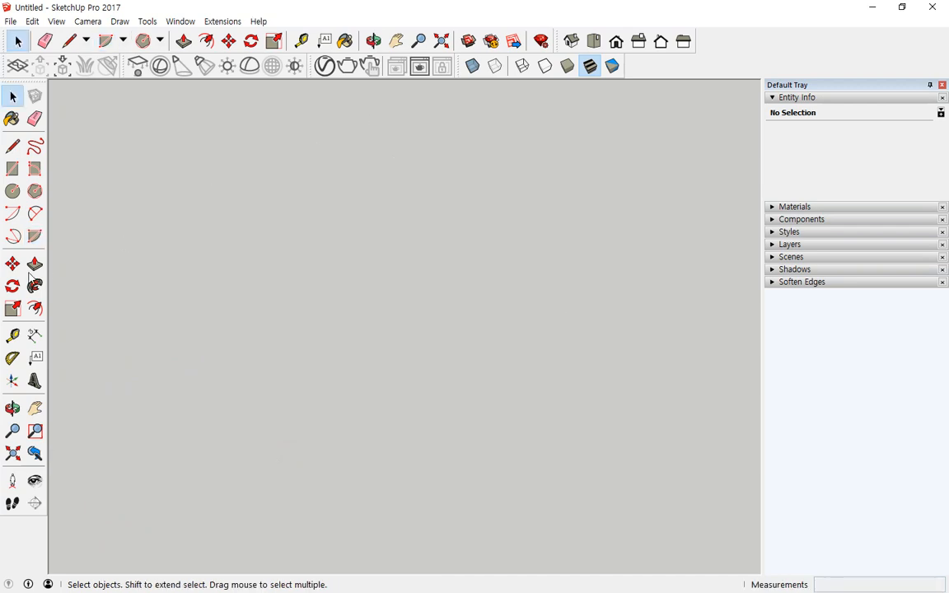
- Draw a 4-segment centre-based arc with radius 500 sweeping 75 degrees
left_click(13, 216)
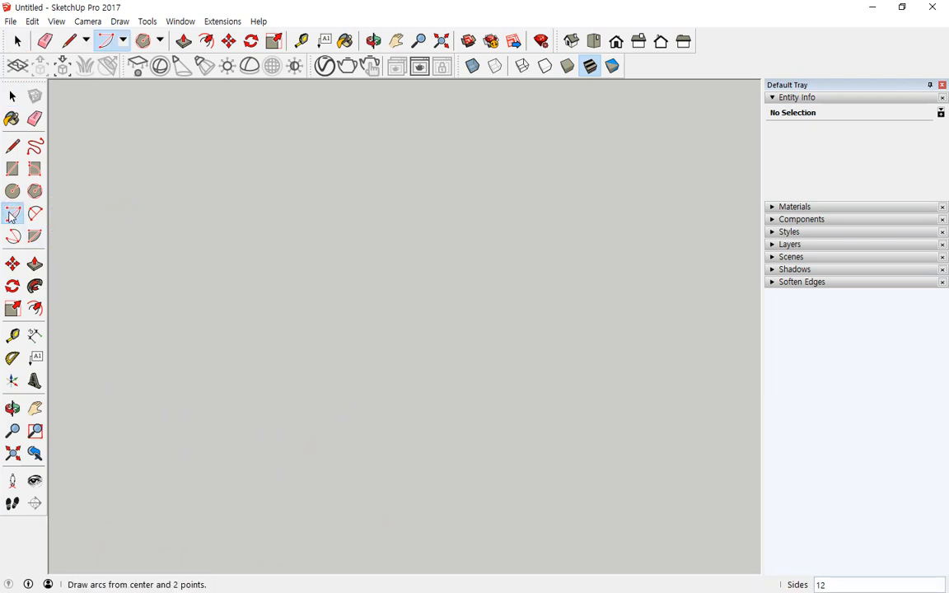
left_click(123, 44)
left_click(128, 63)
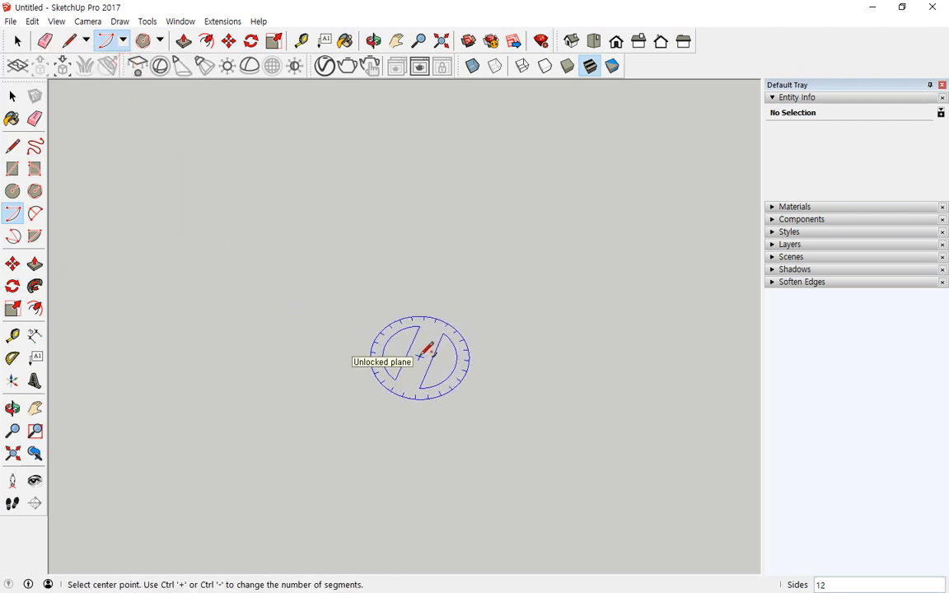
type("4")
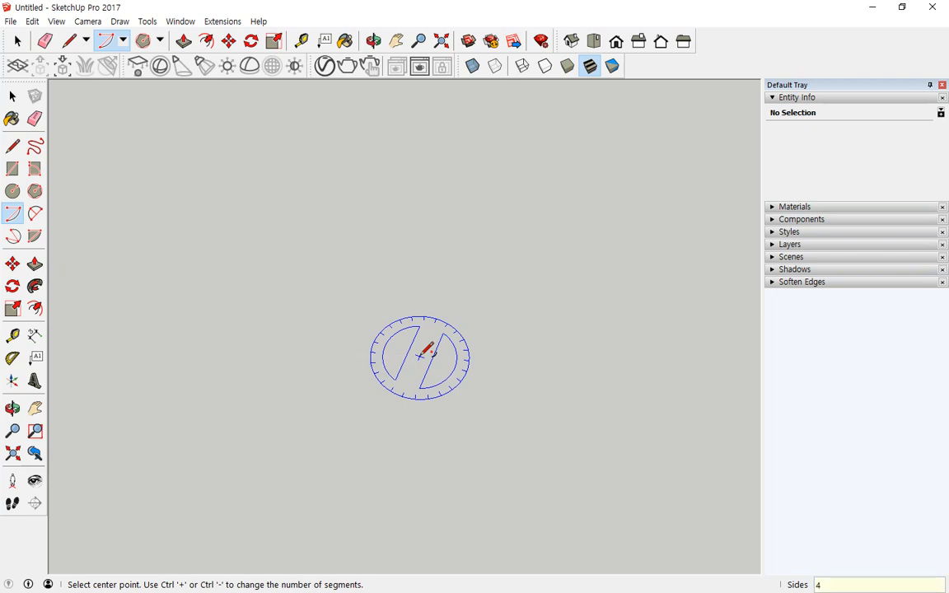
left_click(360, 350)
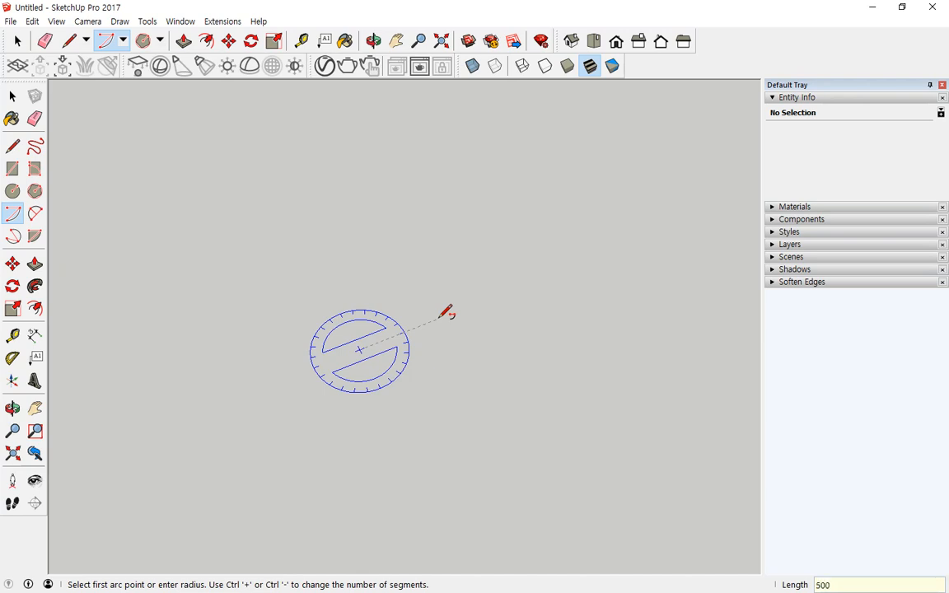
key("Return")
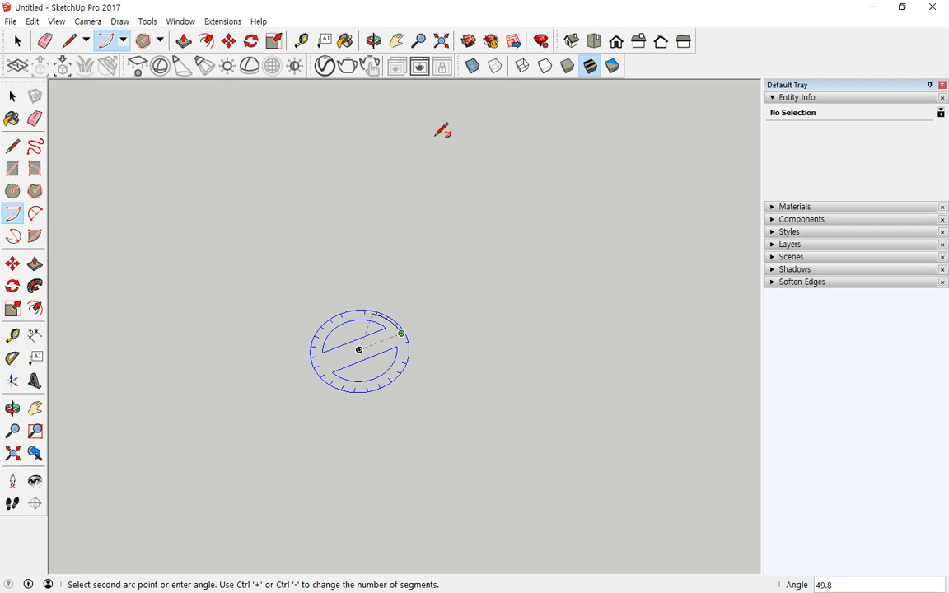
key("Return")
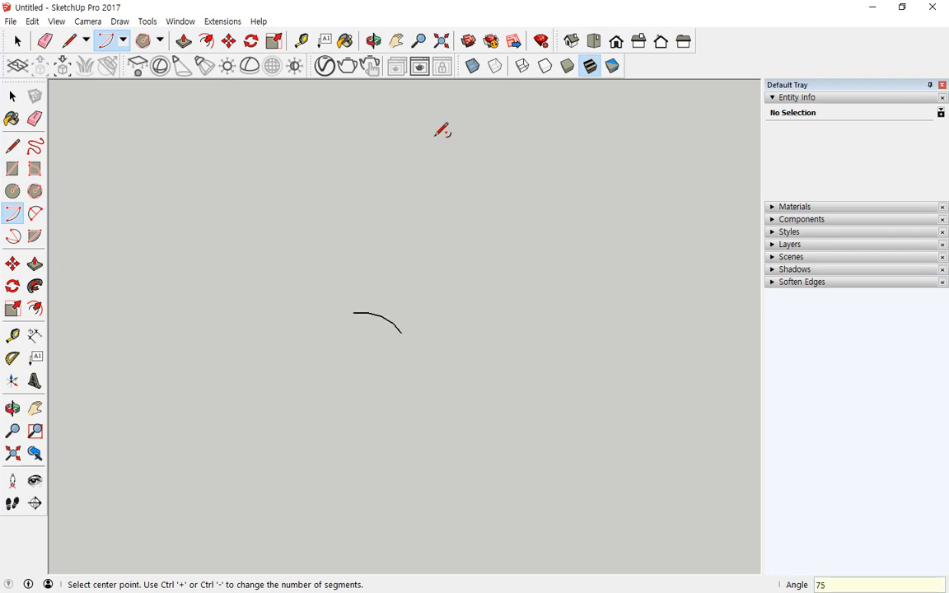
- Zoom in on the arc and reselect the Arc (center and 2 points) tool
scroll(421, 249, "up", 5)
scroll(485, 412, "up", 1)
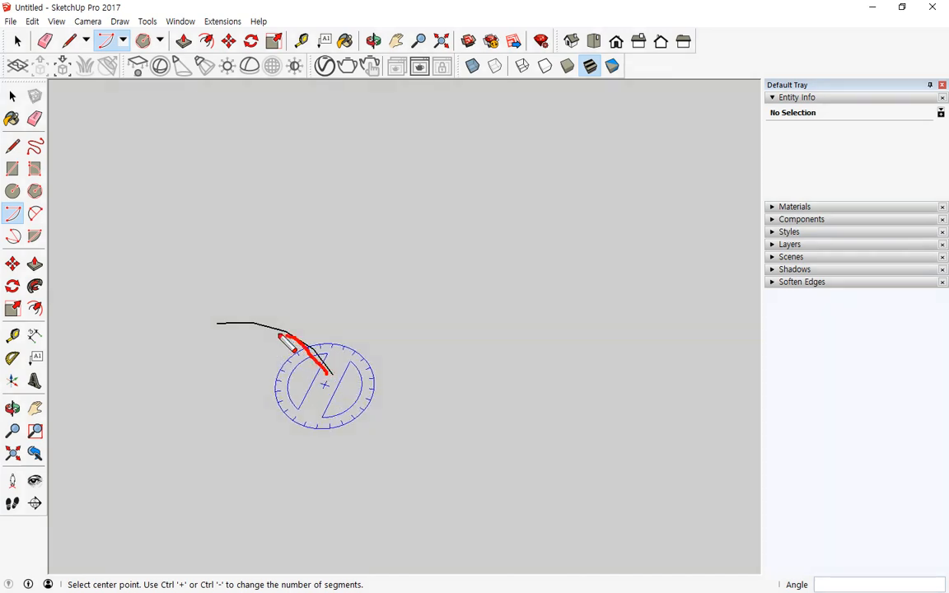
left_click(12, 214)
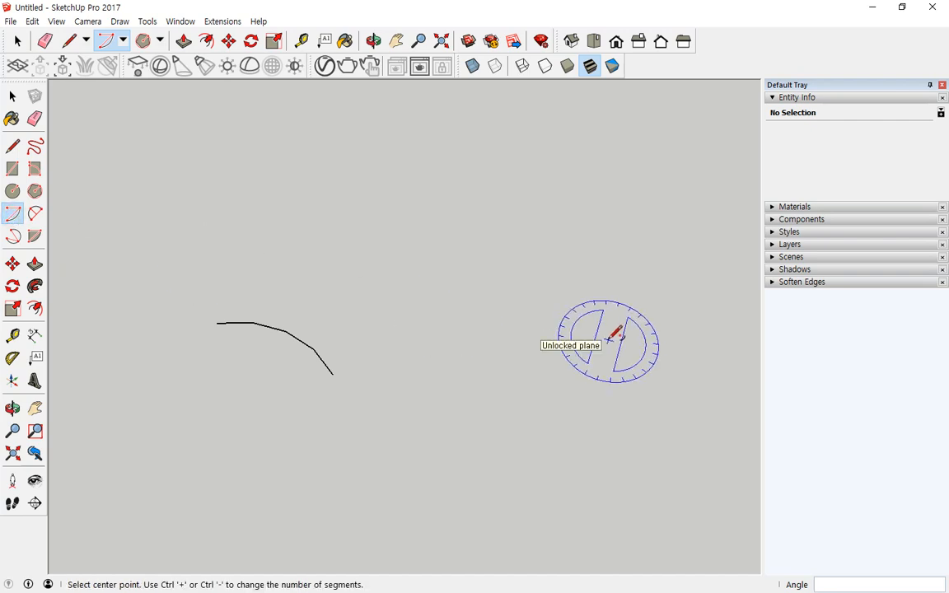
left_click(124, 42)
left_click(121, 61)
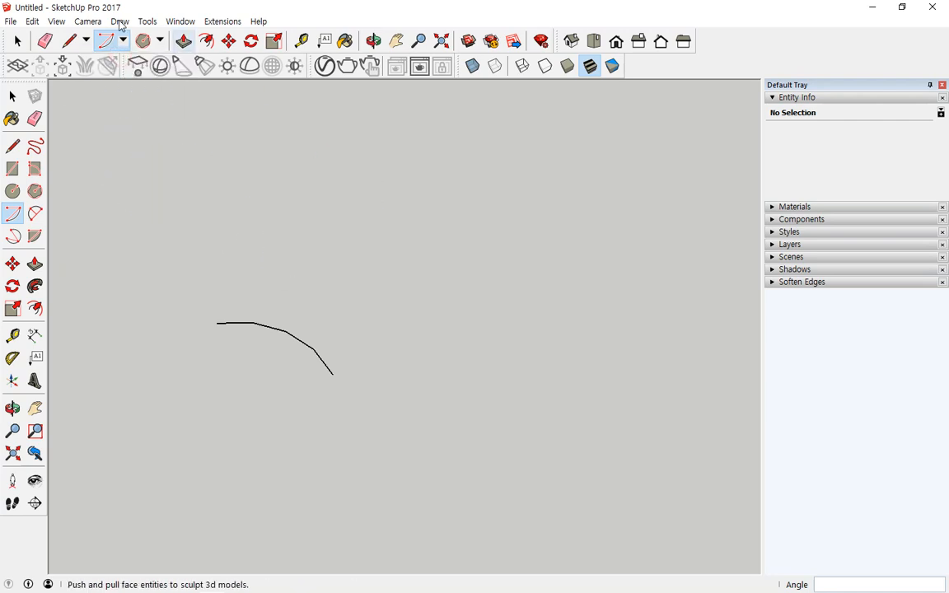
- Draw a 12-segment centre arc of 500 mm radius sweeping 190°, then select both arcs
left_click(142, 42)
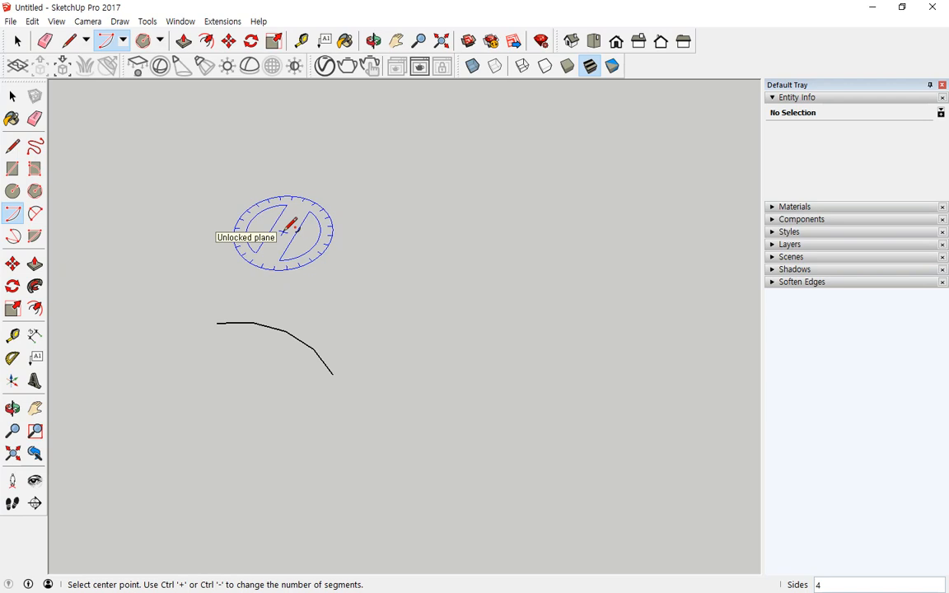
type("12")
key("Return")
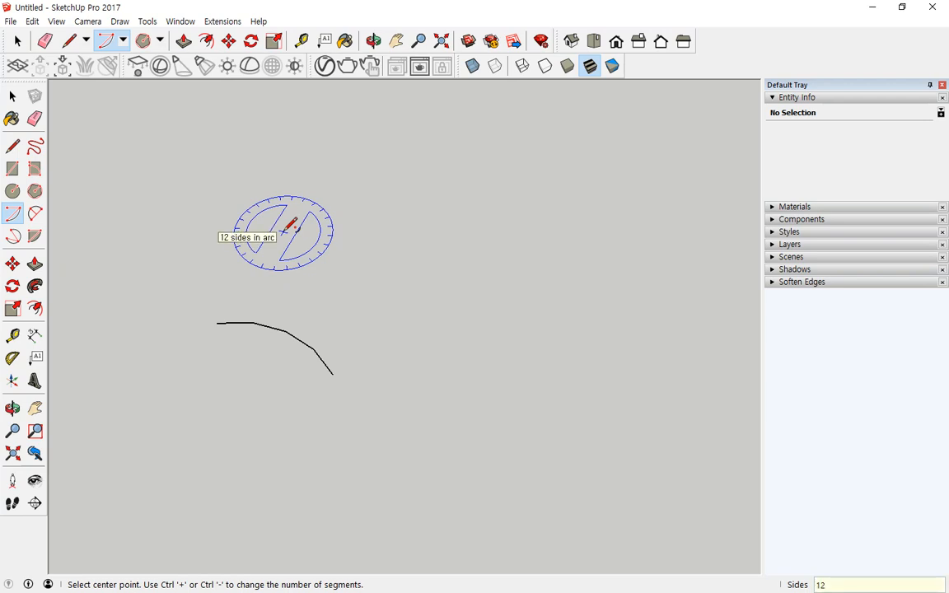
left_click(382, 299)
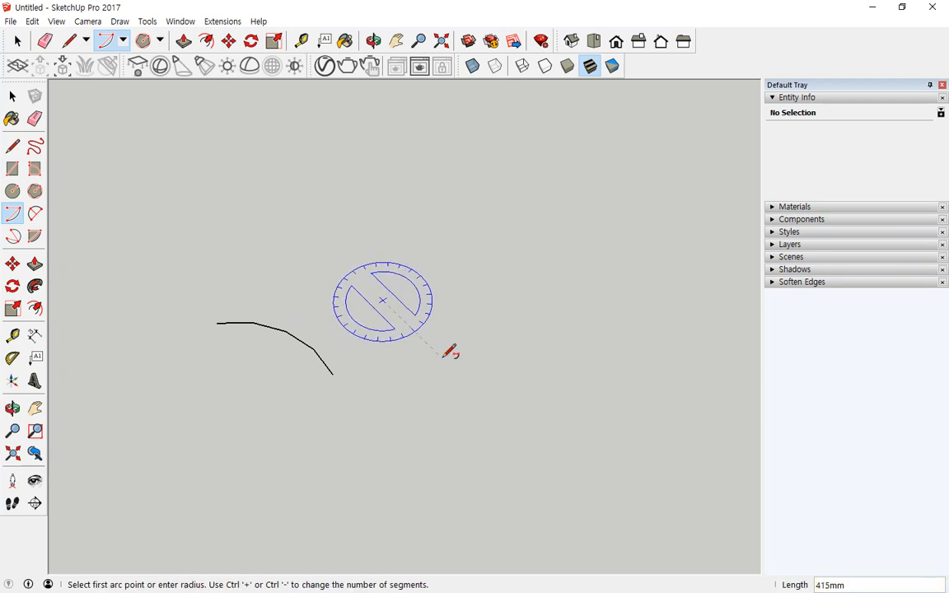
type("500")
key("Return")
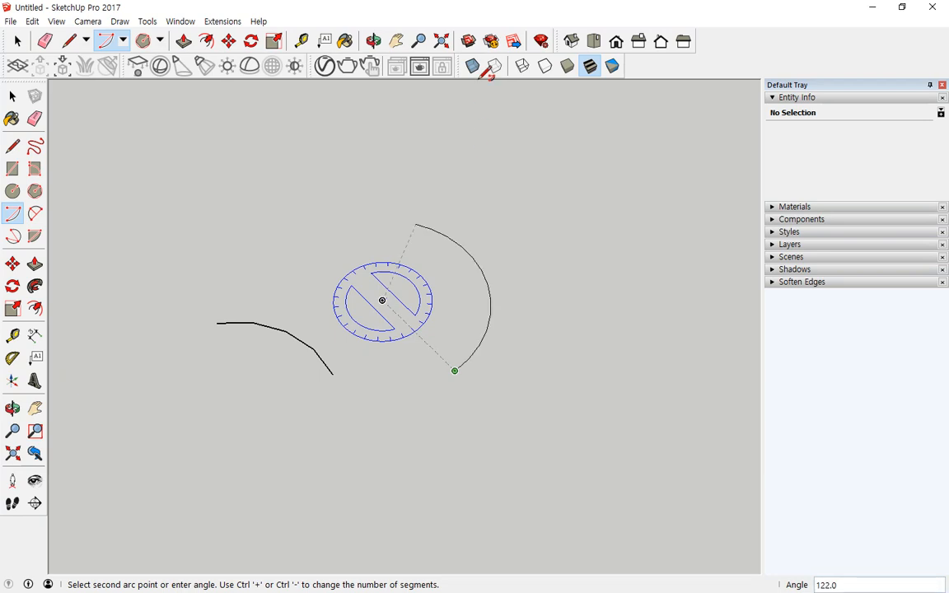
type("190")
key("Return")
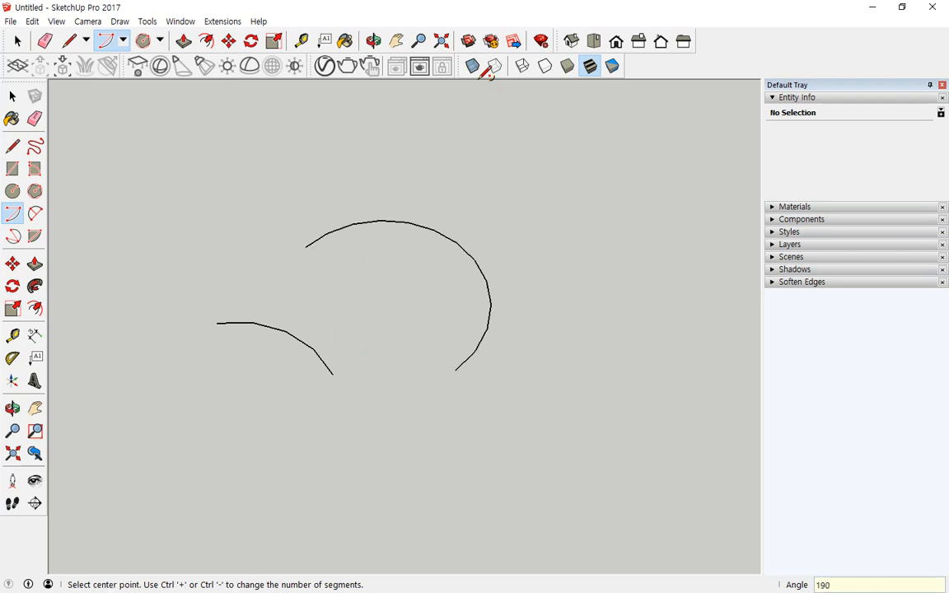
key("space")
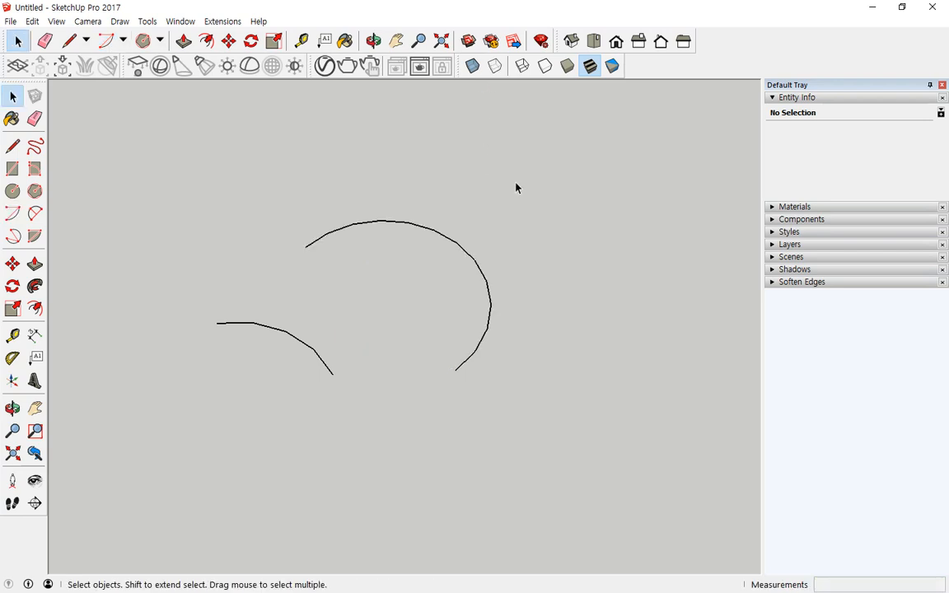
left_click_drag(514, 183, 166, 433)
- Delete both arcs and draw a 6-segment two-point arc with a 500 mm chord
key("Delete")
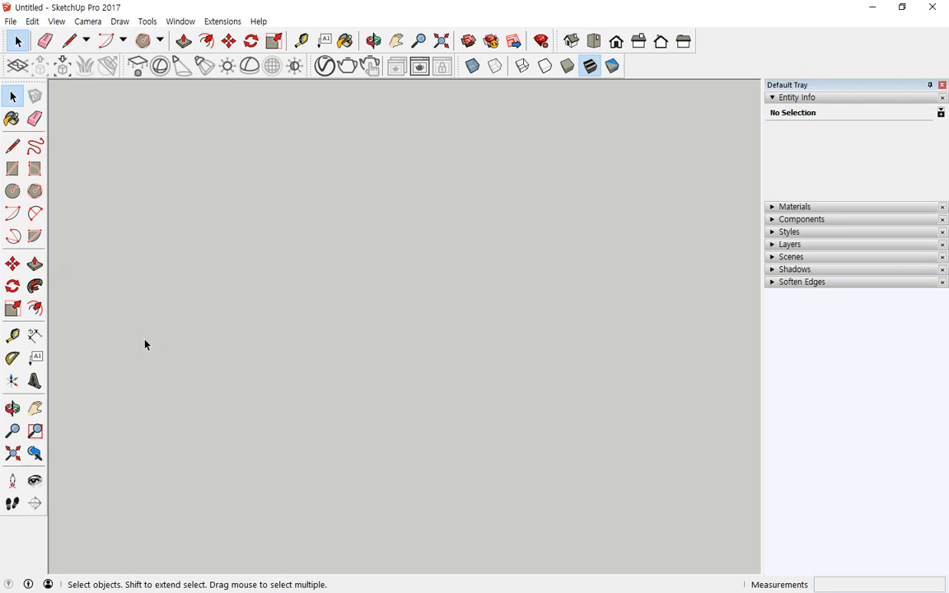
left_click(37, 214)
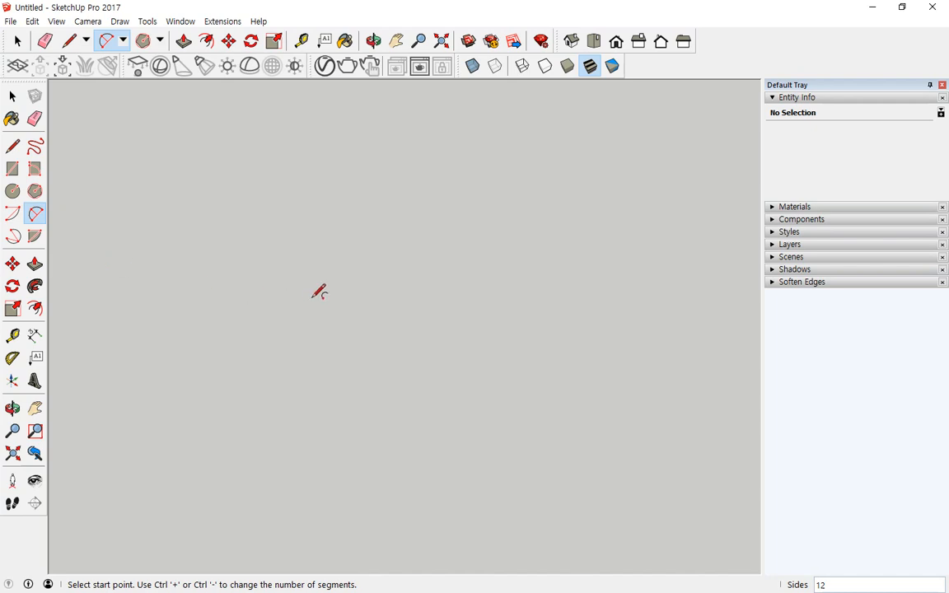
type("6")
left_click(408, 368)
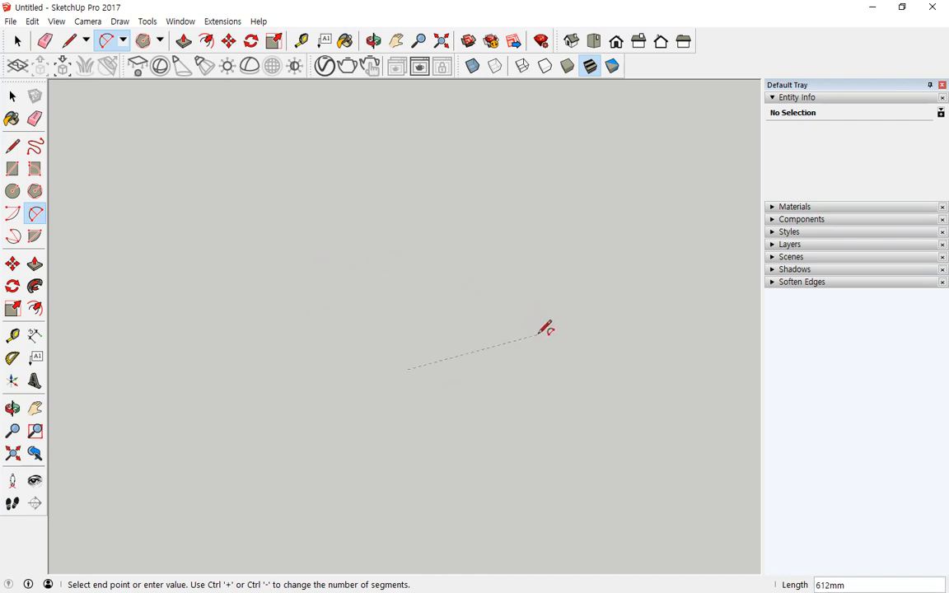
type("500")
key("Return")
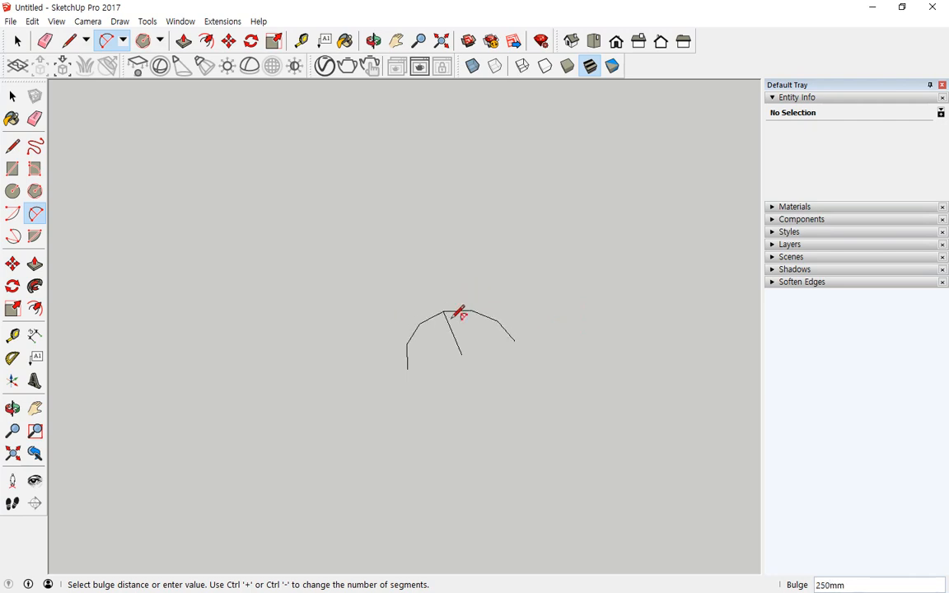
left_click(447, 322)
middle_click_drag(447, 321, 445, 377)
scroll(442, 377, "up", 1)
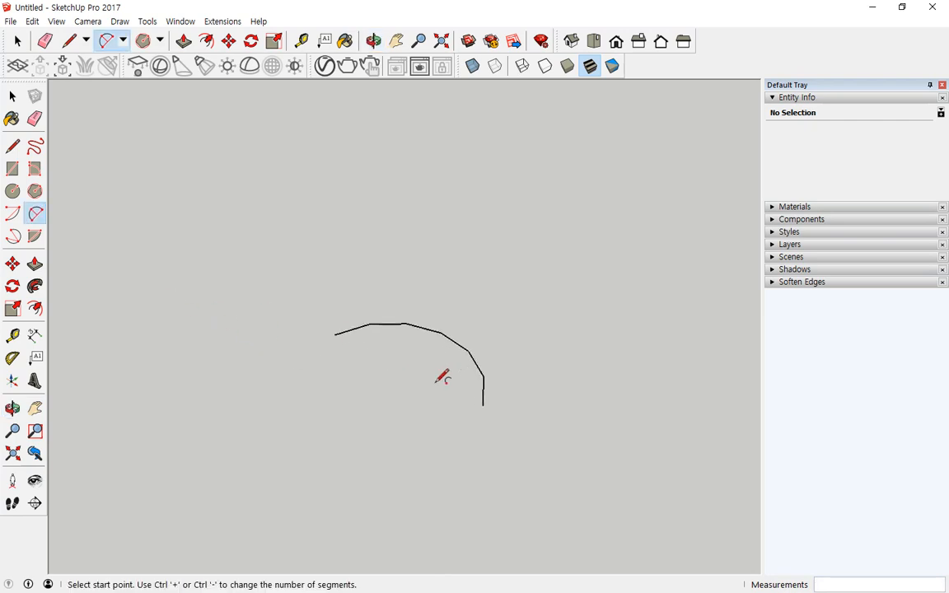
- Draw a three-point arc with a 500 mm first span and 120° sweep above the first arc
left_click(14, 237)
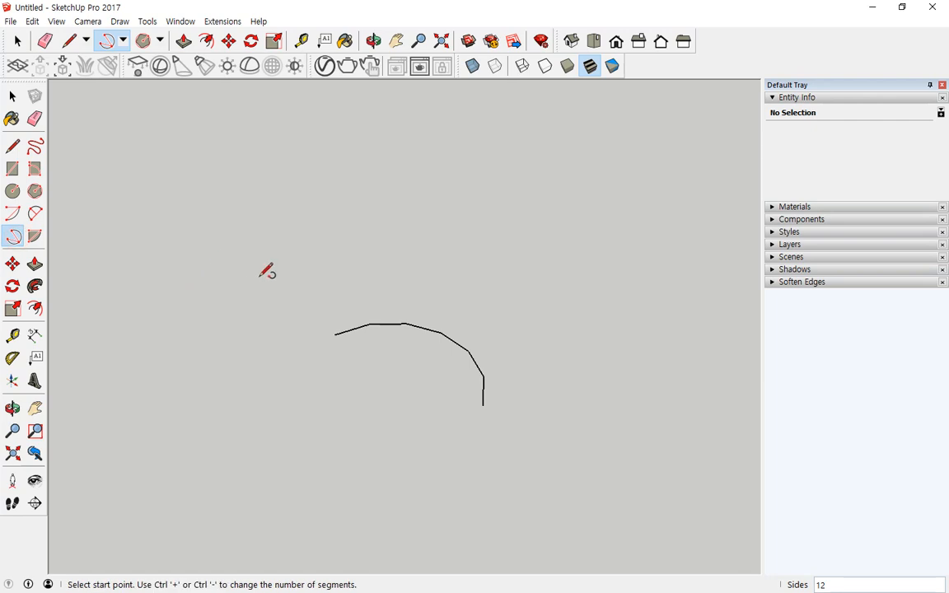
left_click(320, 293)
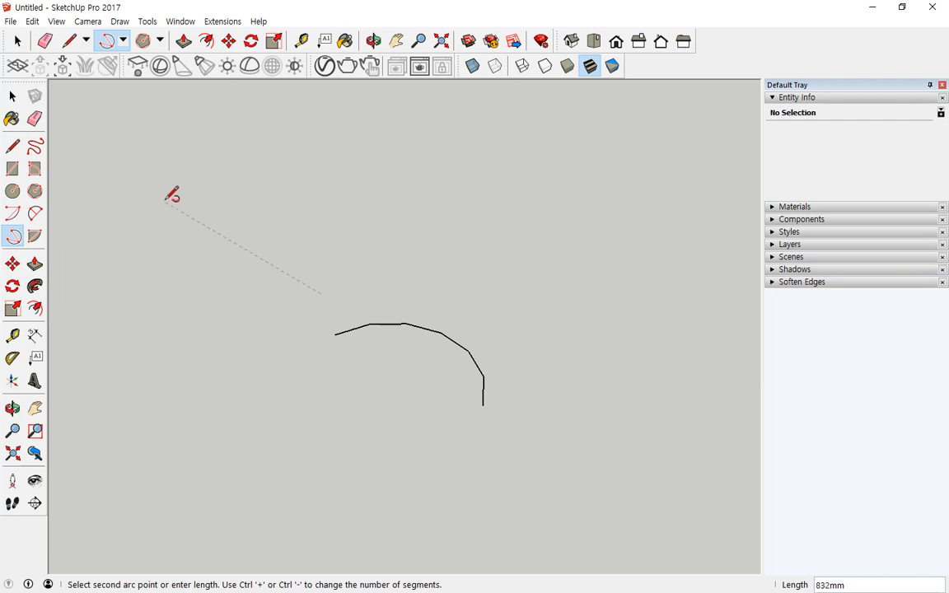
type("50")
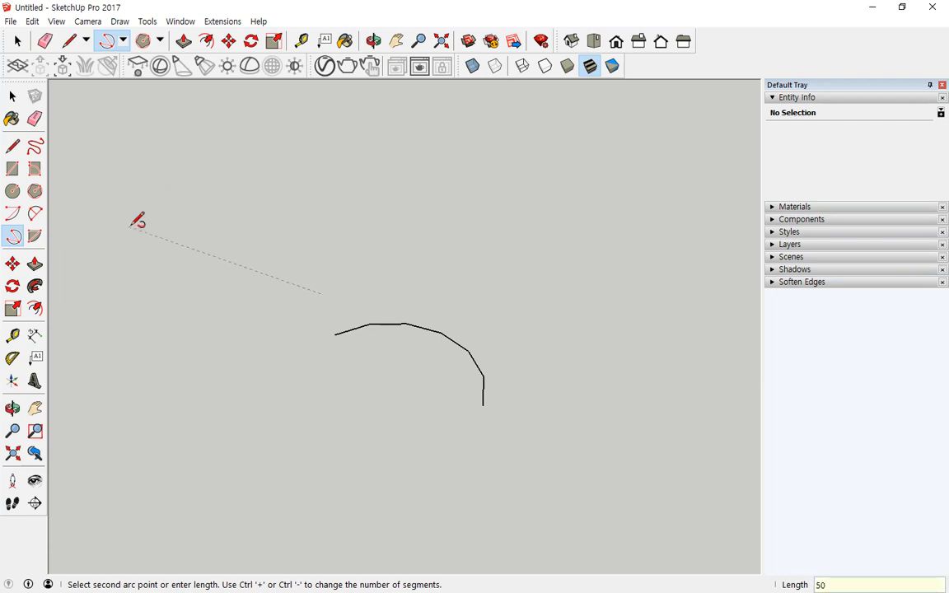
type("0")
key("Return")
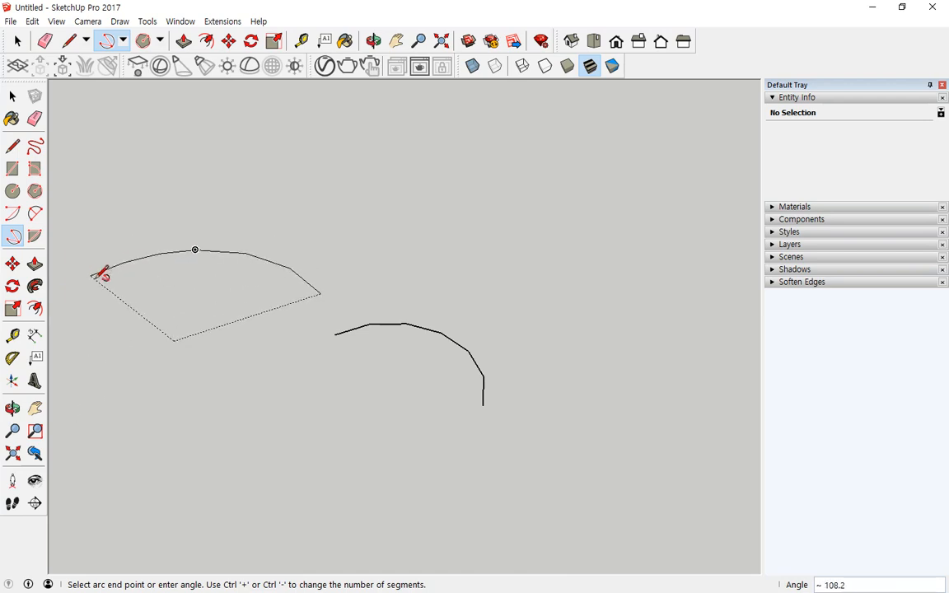
type("120")
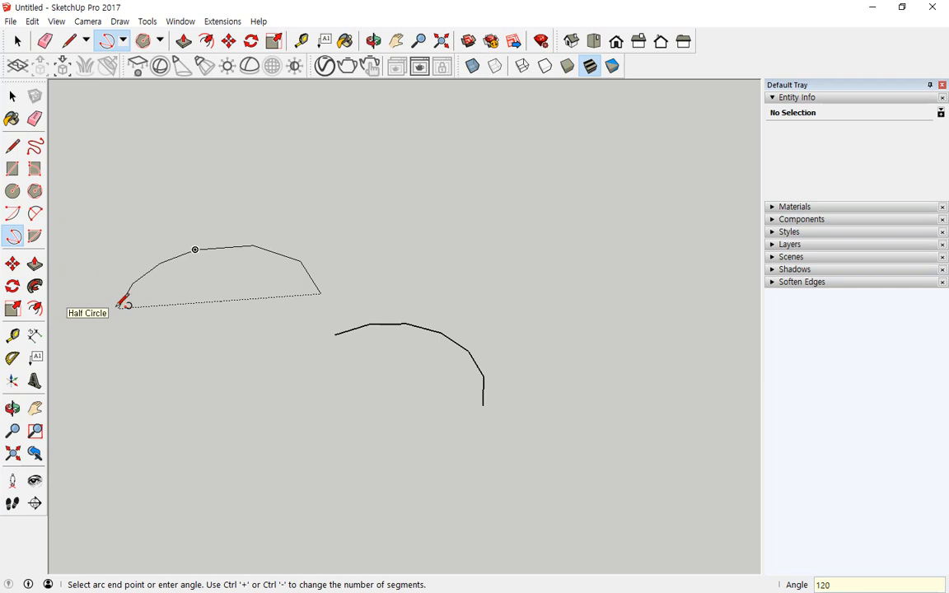
key("Return")
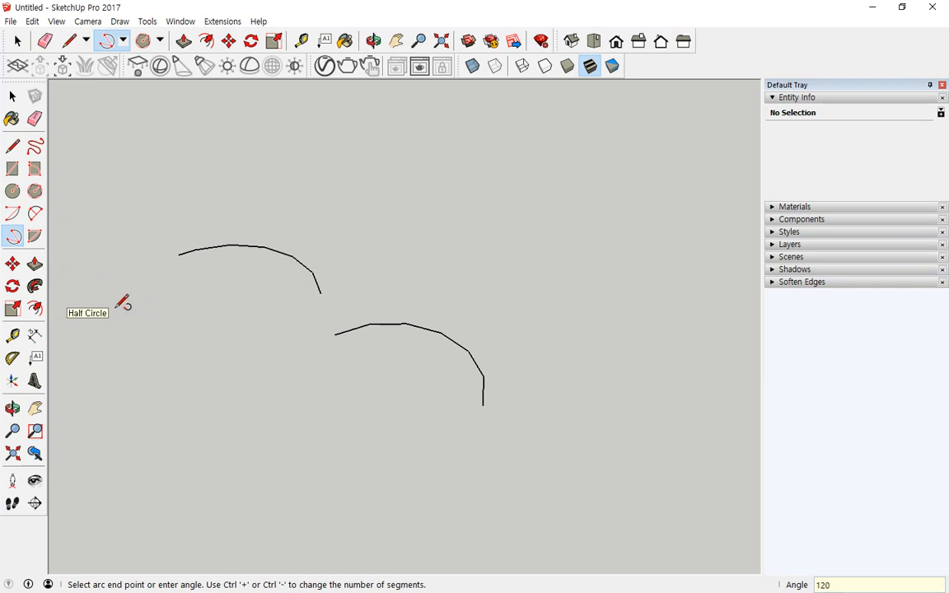
left_click(34, 236)
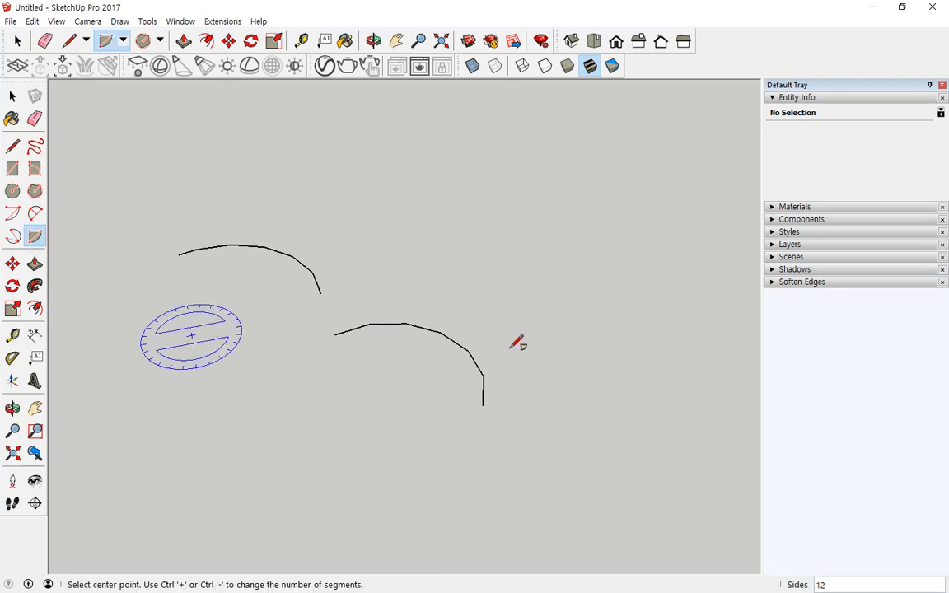
- Draw a pie-slice face with a 500 mm radius
left_click(476, 279)
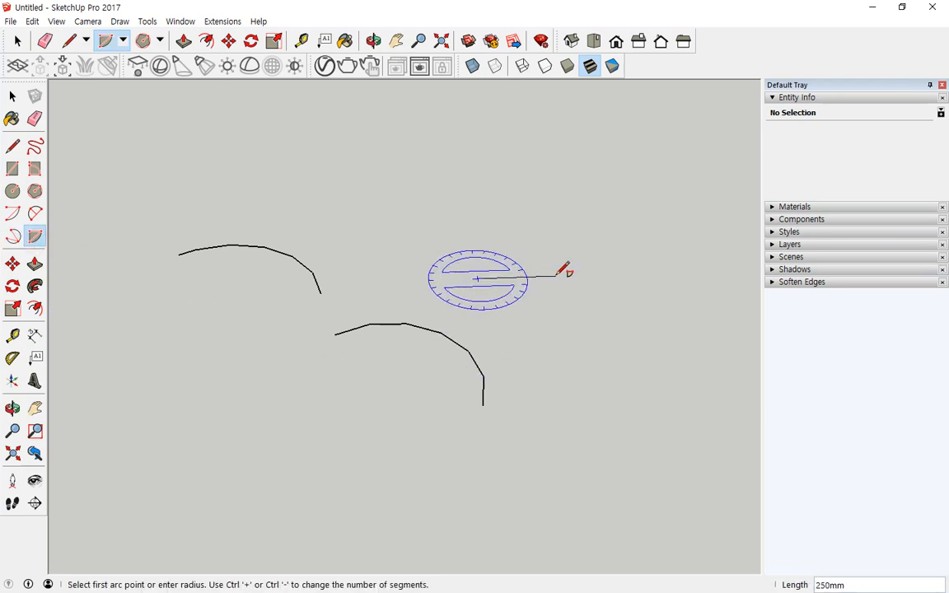
type("500")
key("Return")
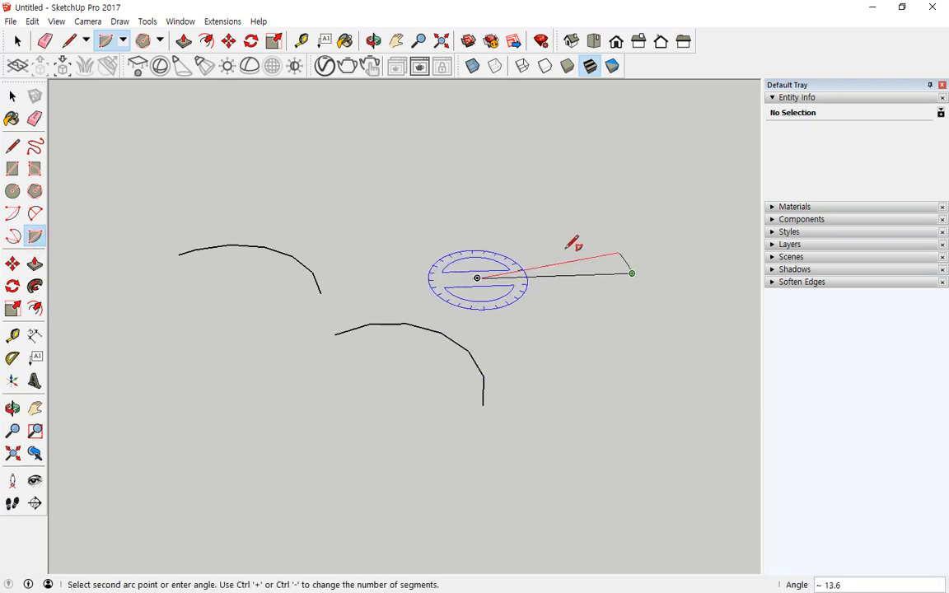
left_click(410, 202)
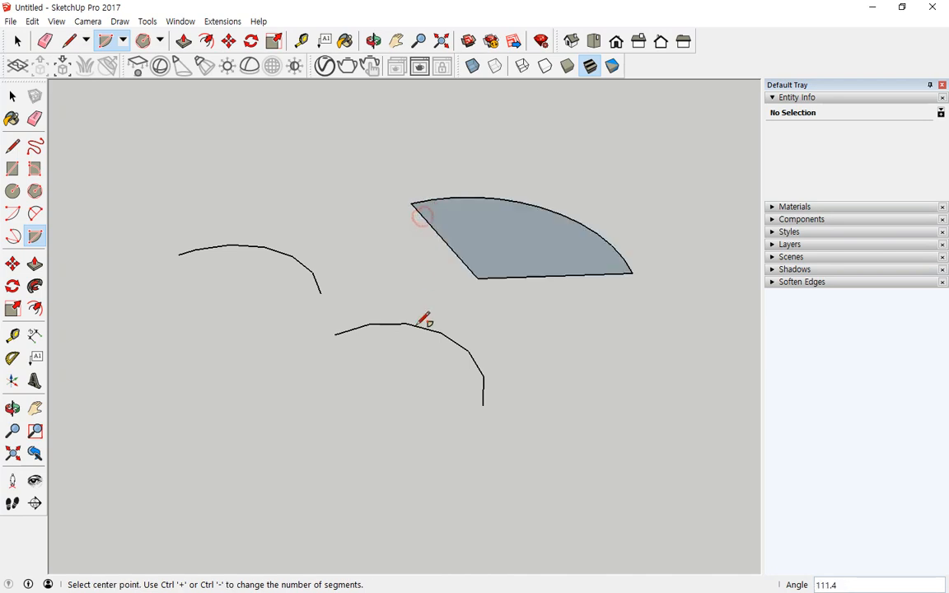
- Select the pie face and both arcs and delete them
key("space")
left_click_drag(648, 164, 451, 362)
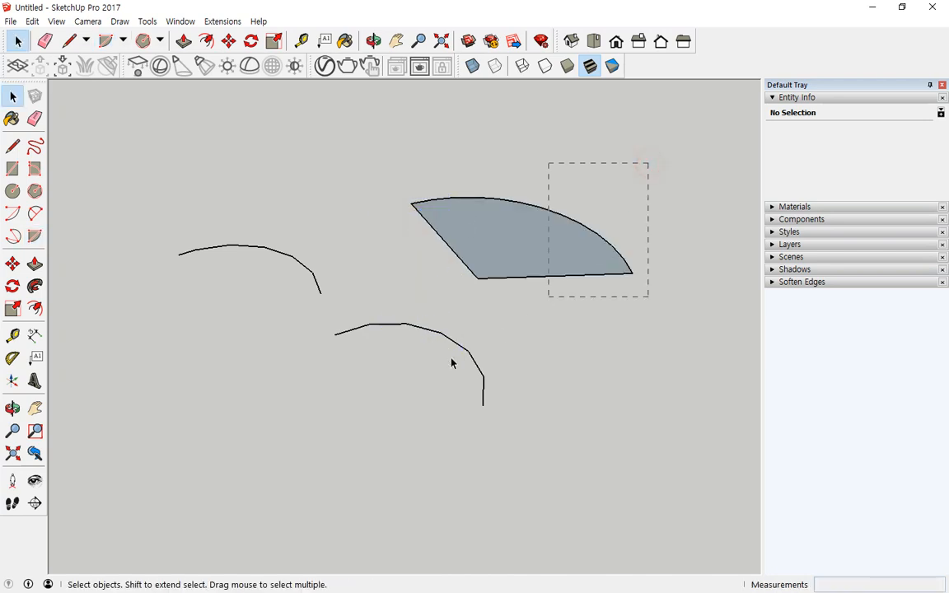
left_click_drag(75, 440, 165, 438)
key("Delete")
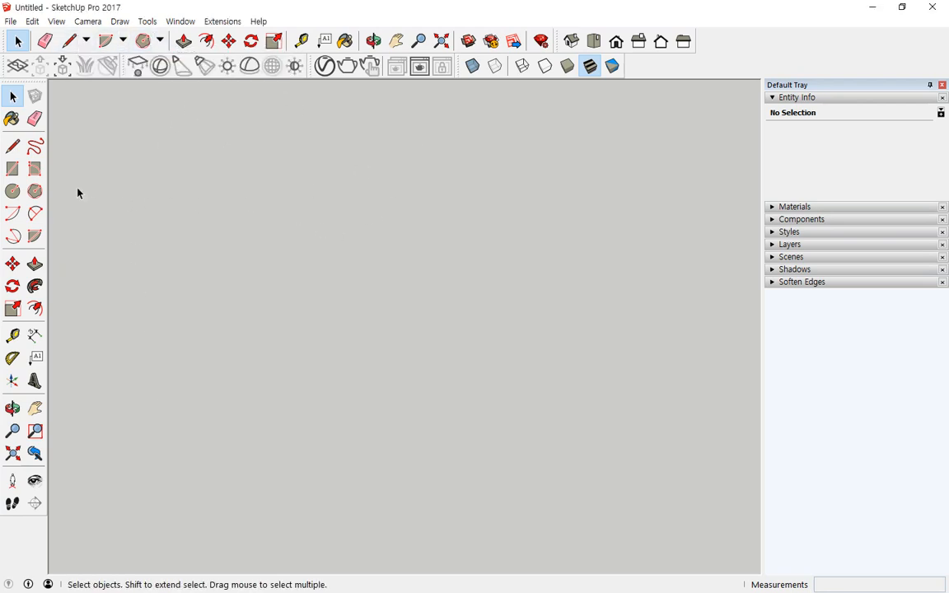
left_click(13, 169)
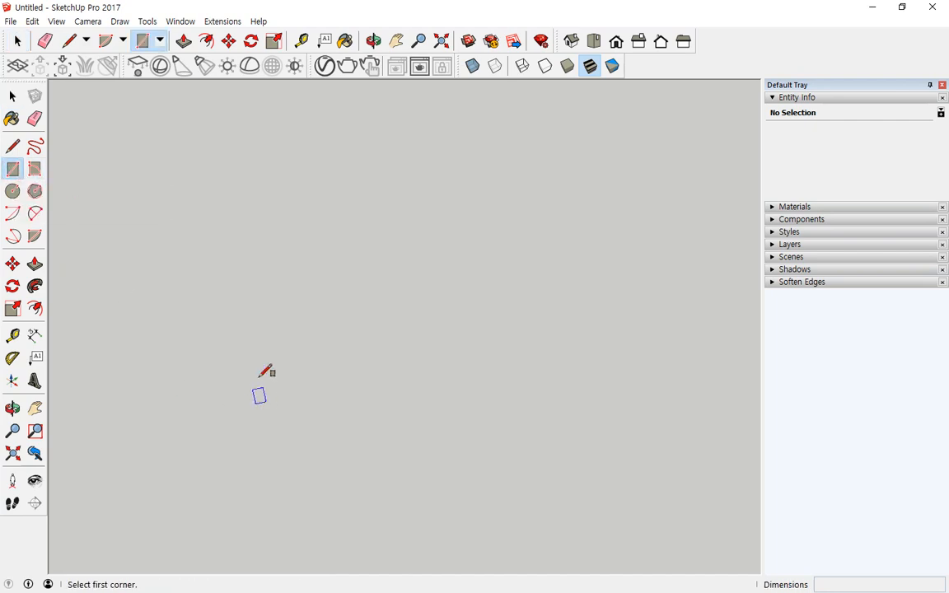
left_click(442, 41)
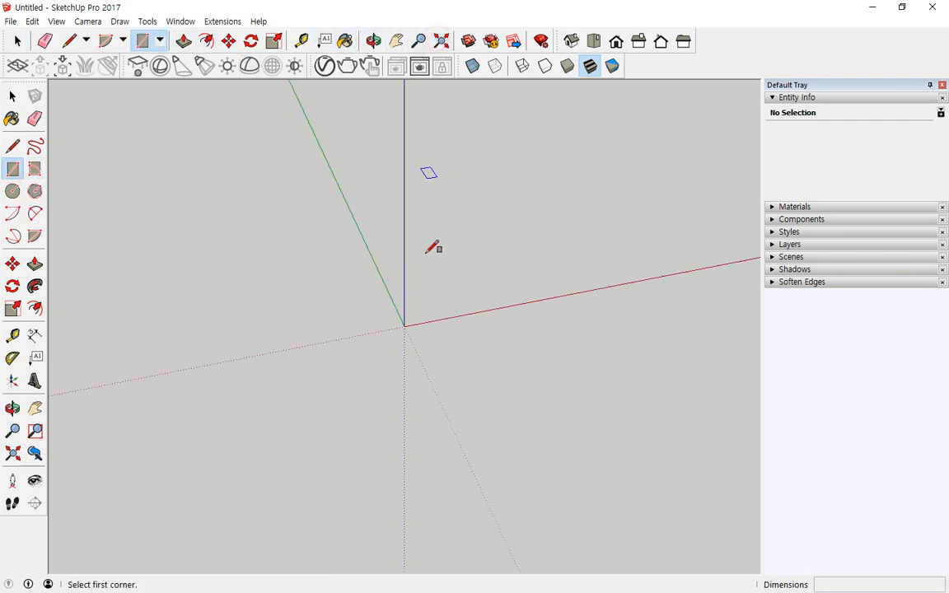
left_click(434, 280)
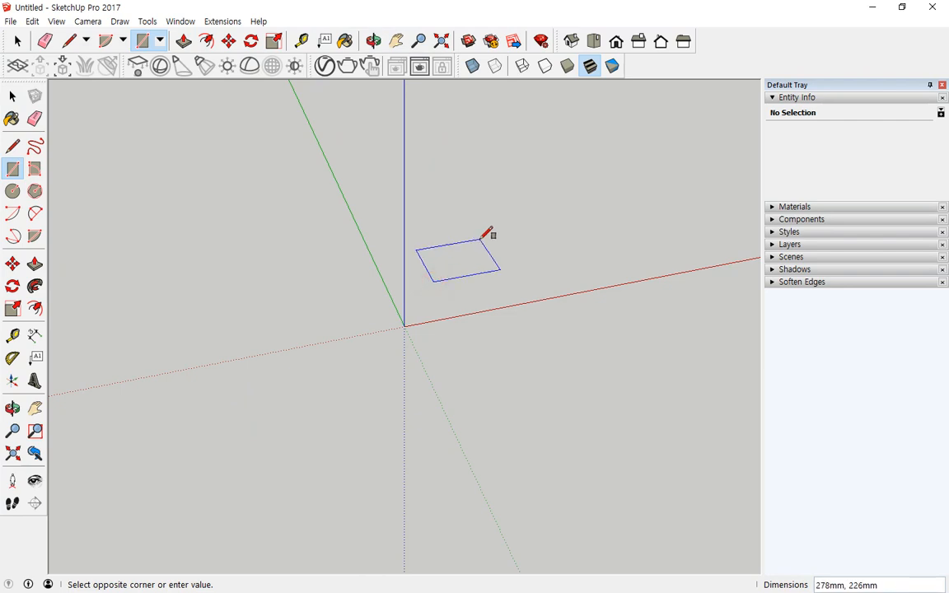
type("500,500")
key("Return")
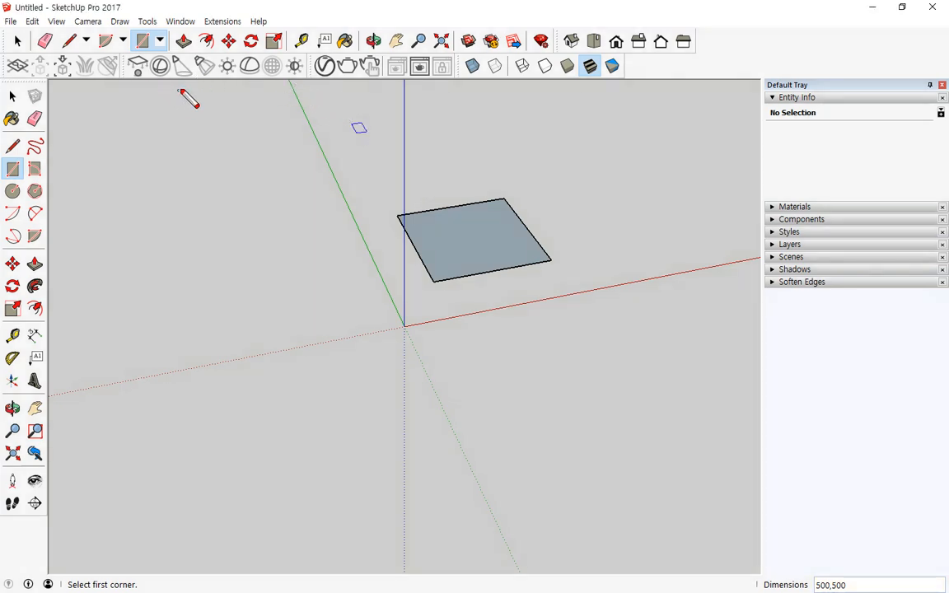
mouse_move(188, 47)
left_mouse_down()
mouse_move(174, 47)
mouse_move(195, 28)
mouse_move(177, 48)
mouse_move(200, 35)
left_mouse_up()
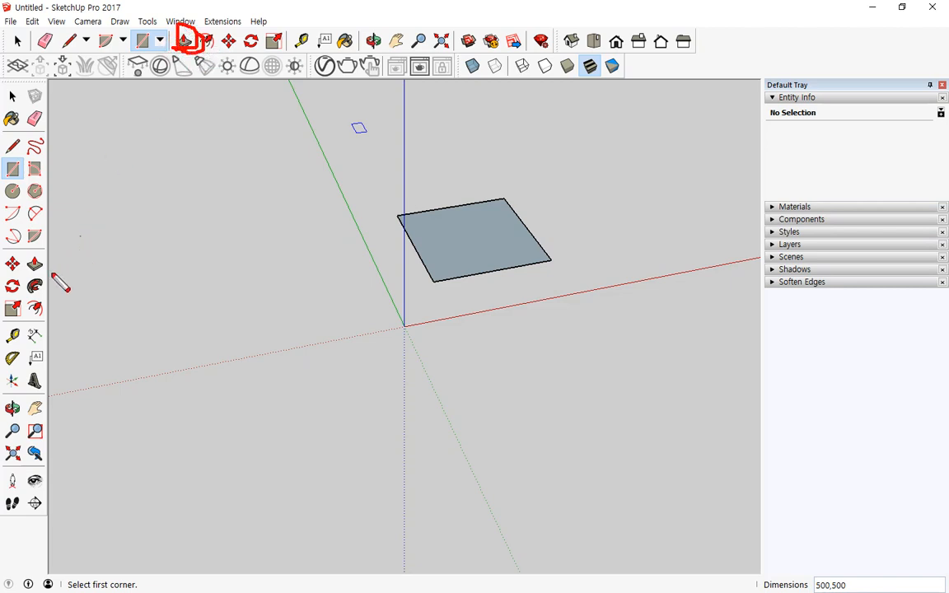
mouse_move(39, 284)
left_mouse_down()
mouse_move(22, 265)
mouse_move(48, 254)
left_mouse_up()
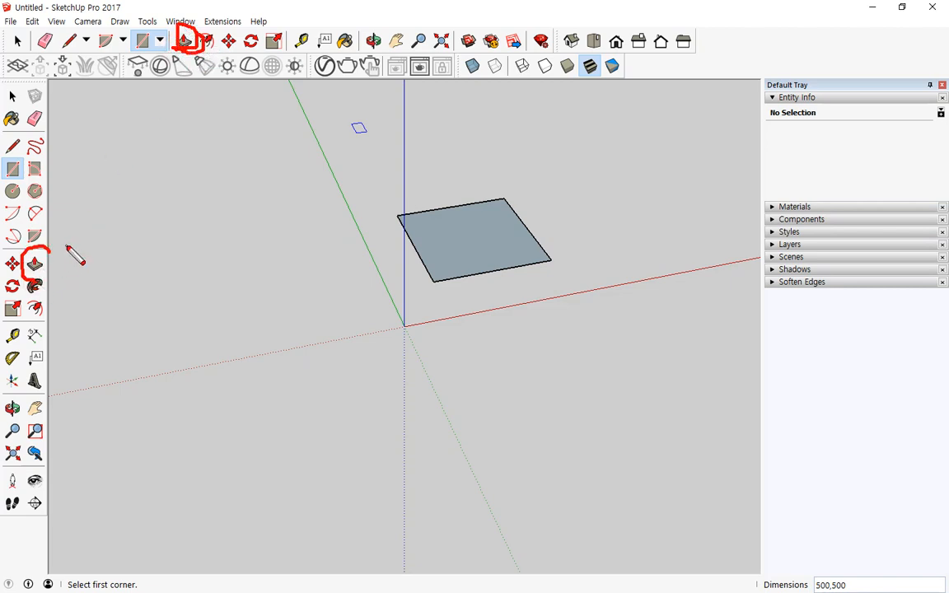
key("Escape")
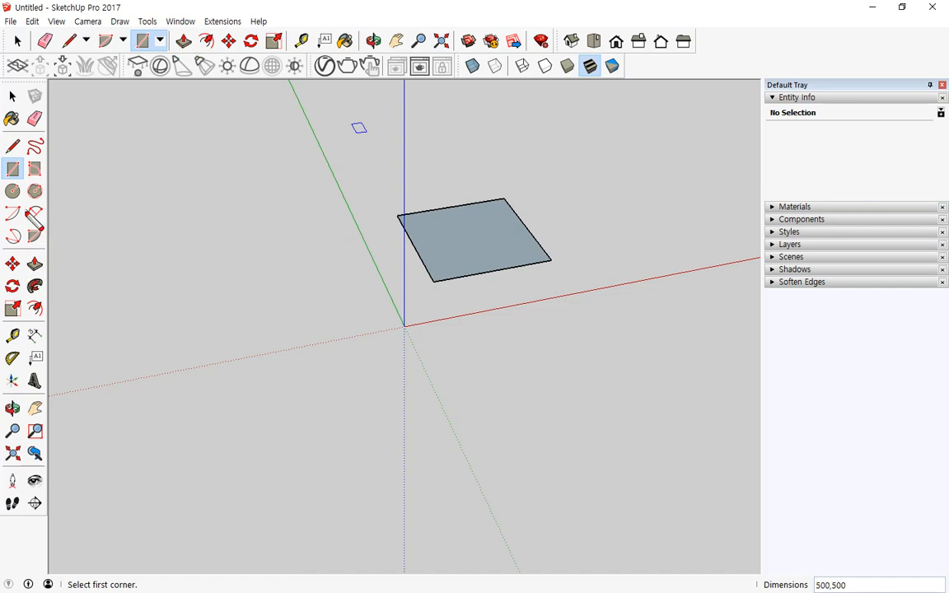
mouse_move(37, 246)
left_mouse_down()
mouse_move(17, 250)
mouse_move(18, 296)
mouse_move(50, 303)
mouse_move(46, 252)
mouse_move(25, 247)
mouse_move(22, 261)
mouse_move(39, 261)
mouse_move(32, 294)
left_mouse_up()
mouse_move(36, 253)
left_mouse_down()
mouse_move(46, 275)
mouse_move(38, 297)
mouse_move(22, 288)
mouse_move(22, 252)
mouse_move(47, 262)
mouse_move(47, 295)
left_mouse_up()
key("e")
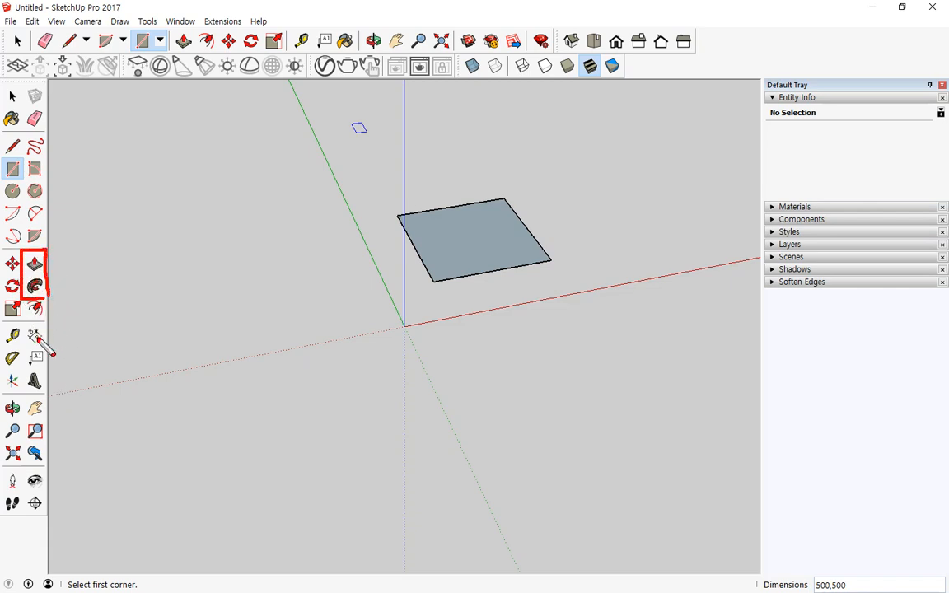
key("Escape")
- Push/Pull the 500 × 500 mm square up 200 mm into a box
left_click(35, 265)
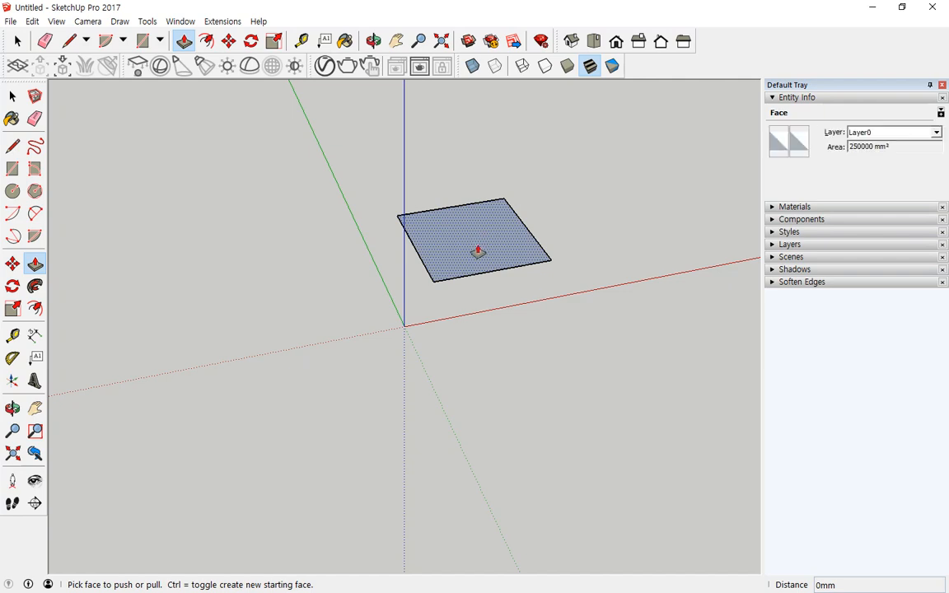
middle_click_drag(533, 206, 403, 307, "shift")
scroll(403, 308, "up", 2)
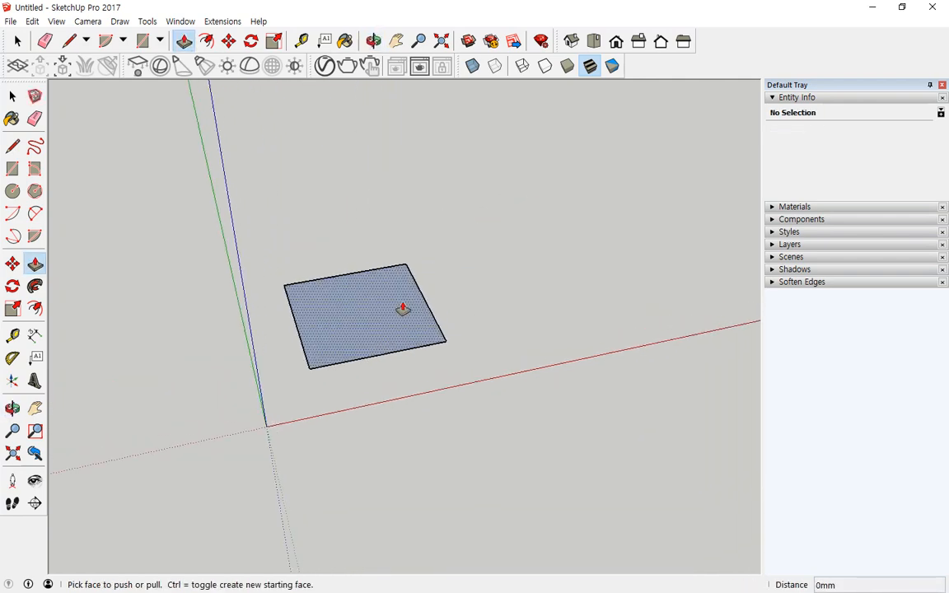
left_click(350, 301)
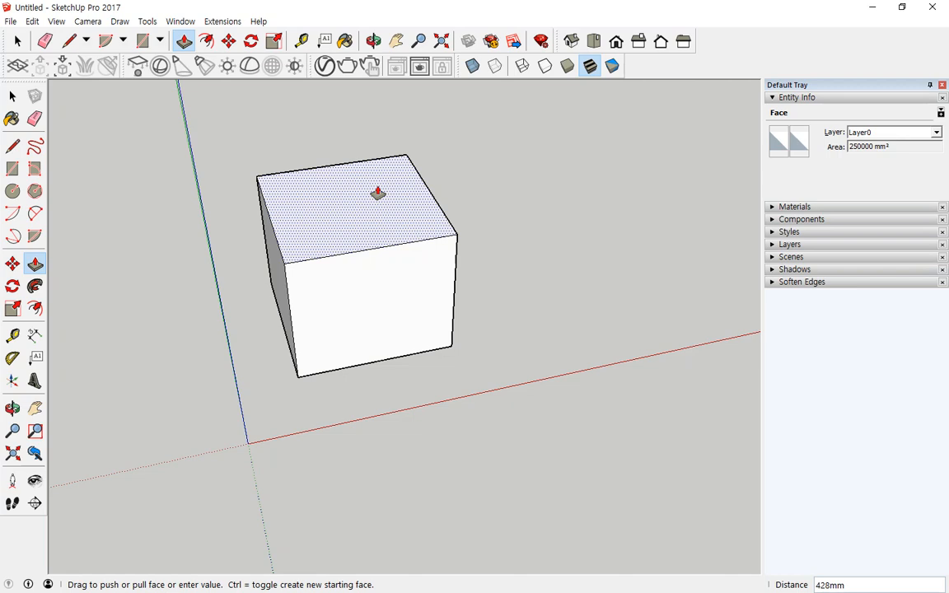
type("200")
key("Return")
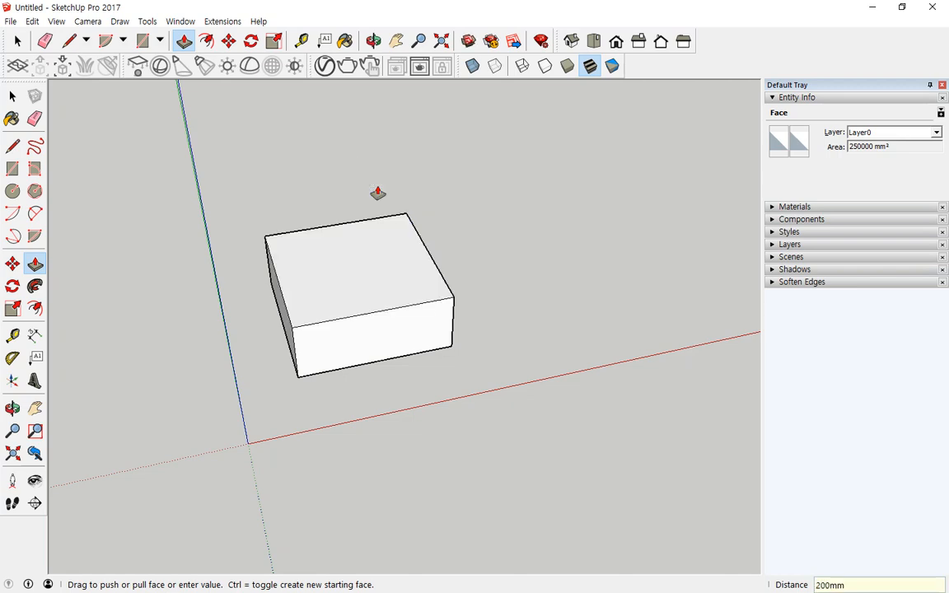
middle_click_drag(498, 305, 182, 286)
middle_click_drag(508, 339, 498, 402)
- Draw a 200 × 200 mm square beside the box
key("r")
scroll(604, 372, "down", 2)
scroll(535, 399, "down", 1)
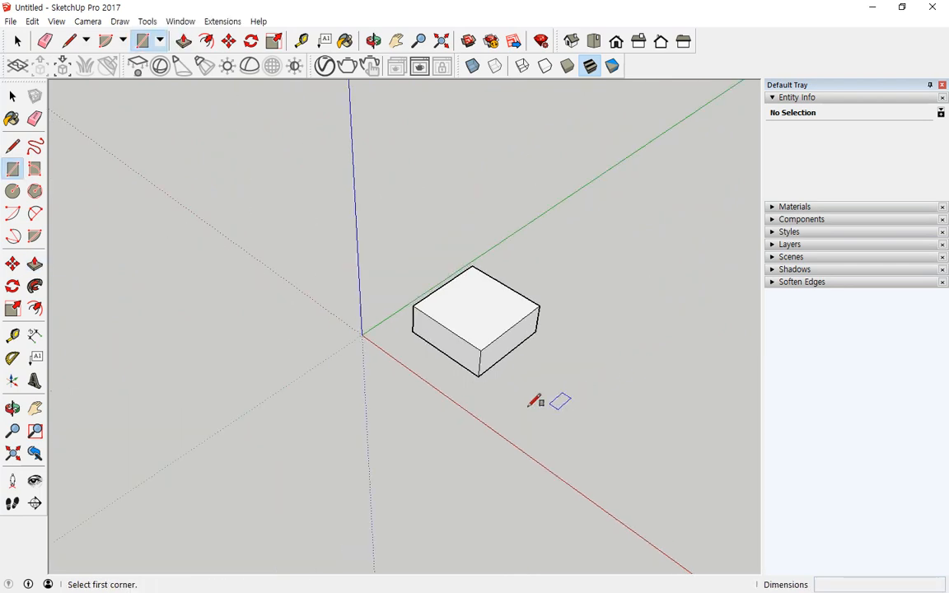
left_click(525, 403)
type("200,200")
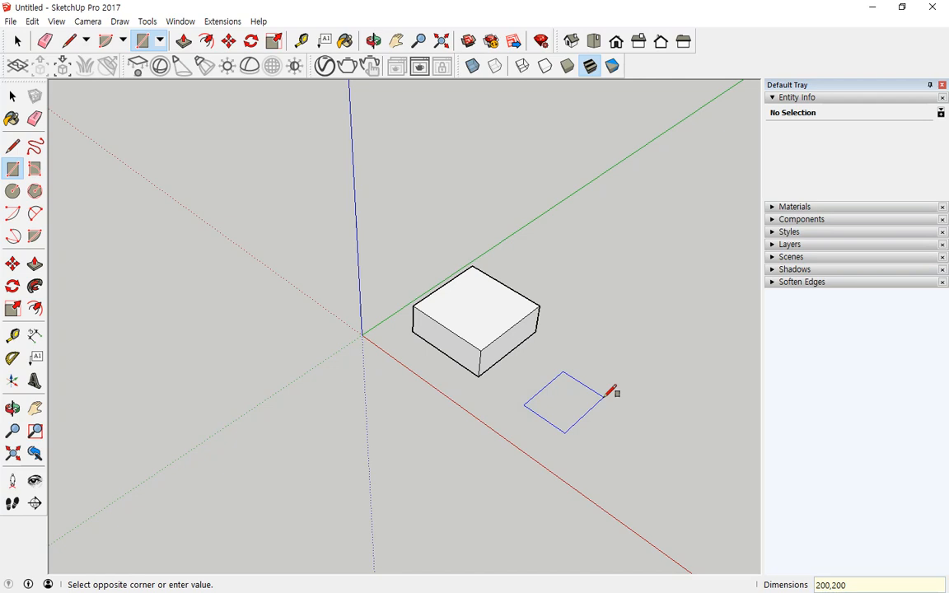
key("Return")
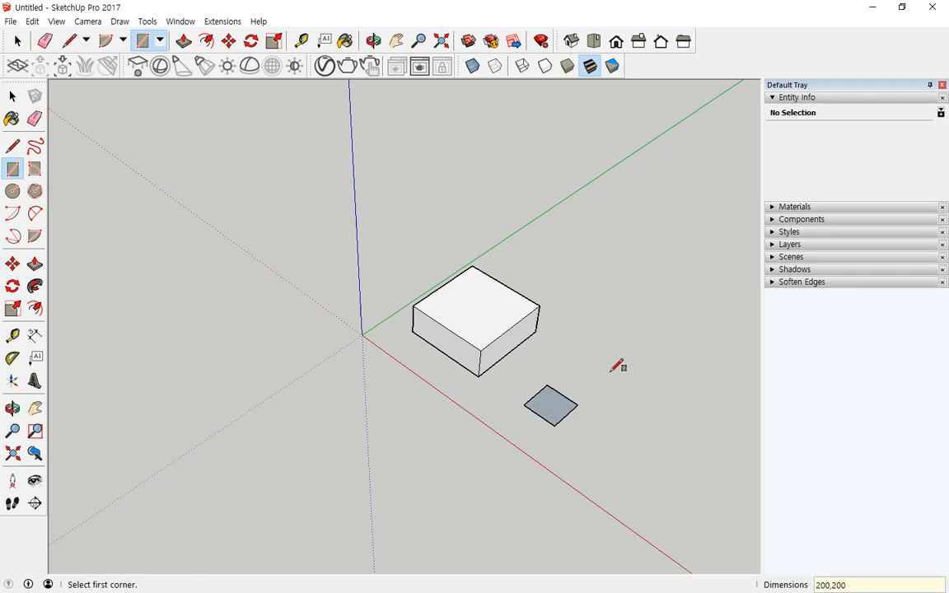
- Pull the small square up 800 mm into a tall post
left_click(35, 263)
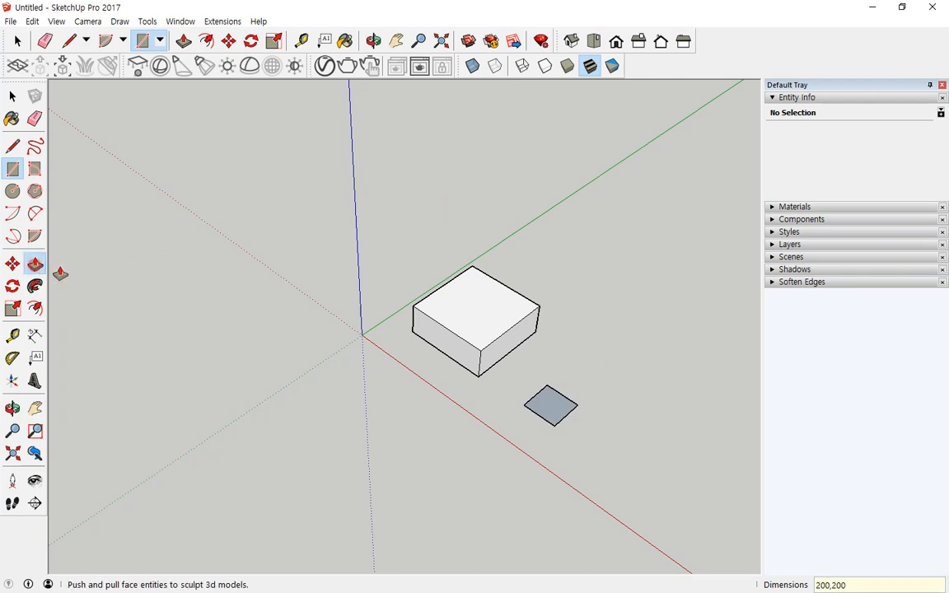
left_click(550, 406)
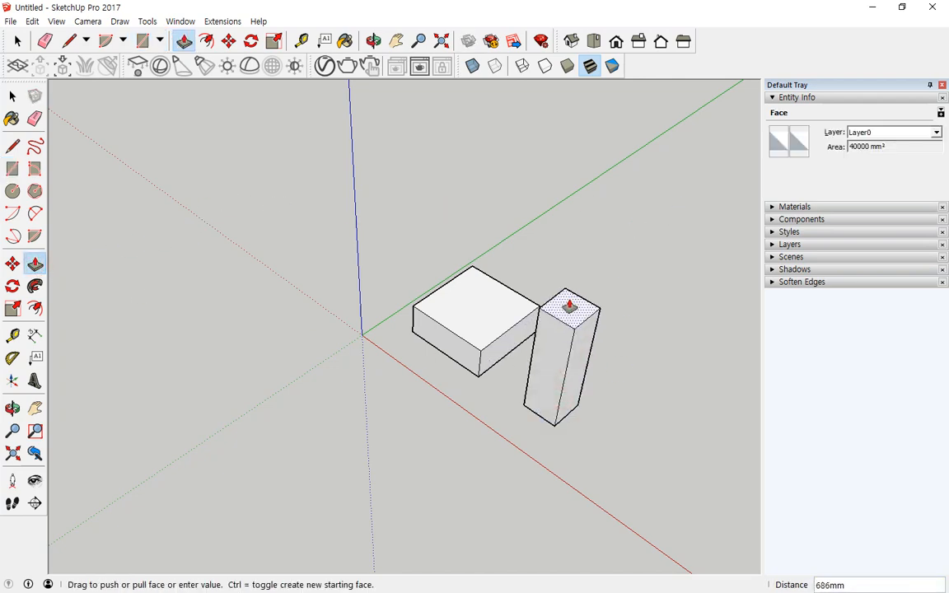
type("800")
key("Return")
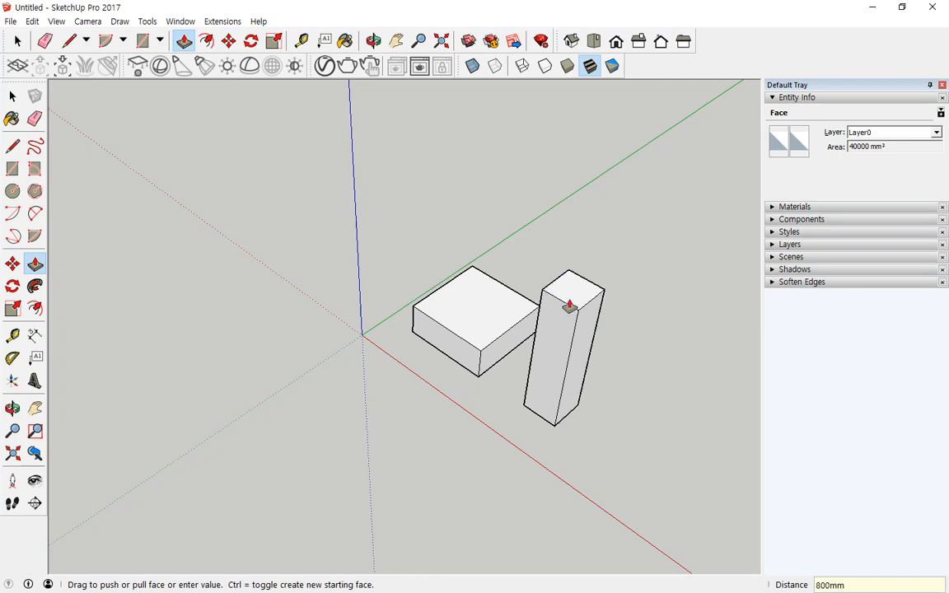
middle_click_drag(578, 438, 365, 369)
middle_click_drag(635, 379, 574, 400)
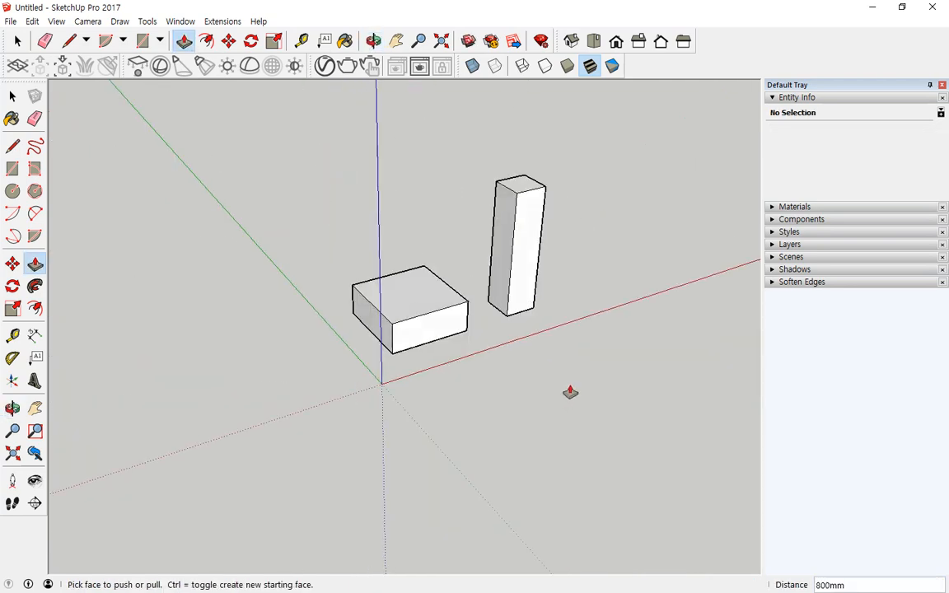
- Draw a 180° pie slice with a 250 mm radius in front of the boxes
left_click(35, 236)
left_click(476, 446)
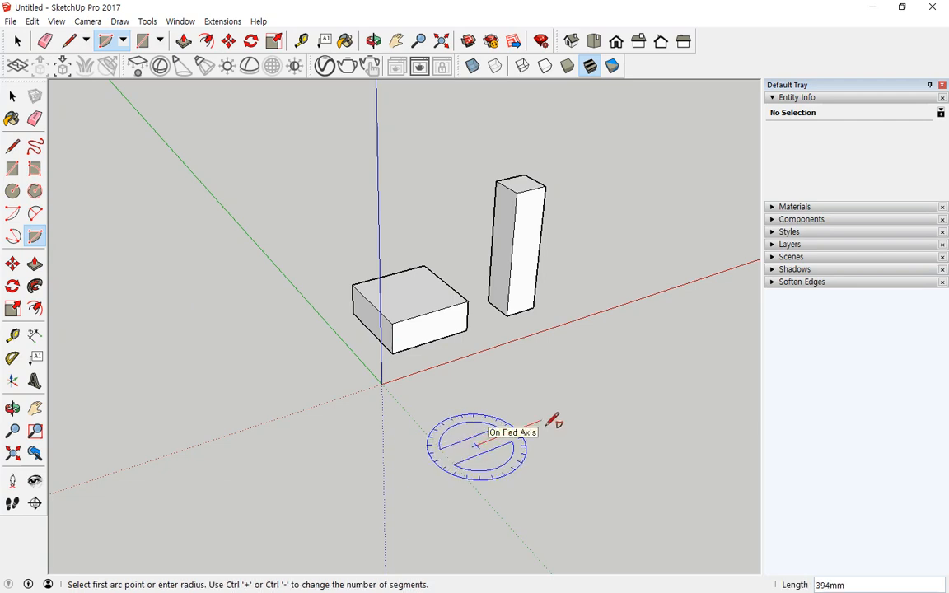
type("2")
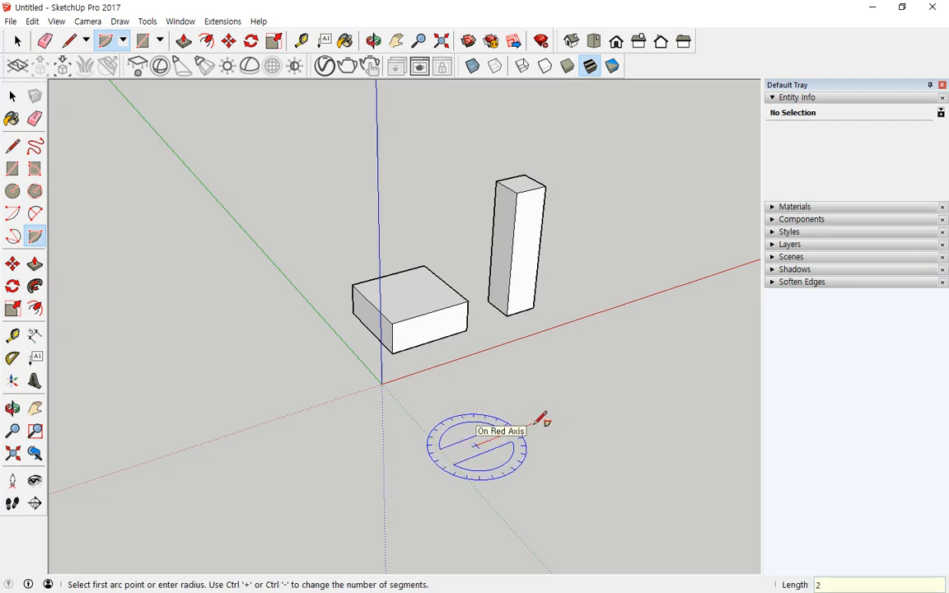
type("50")
key("Return")
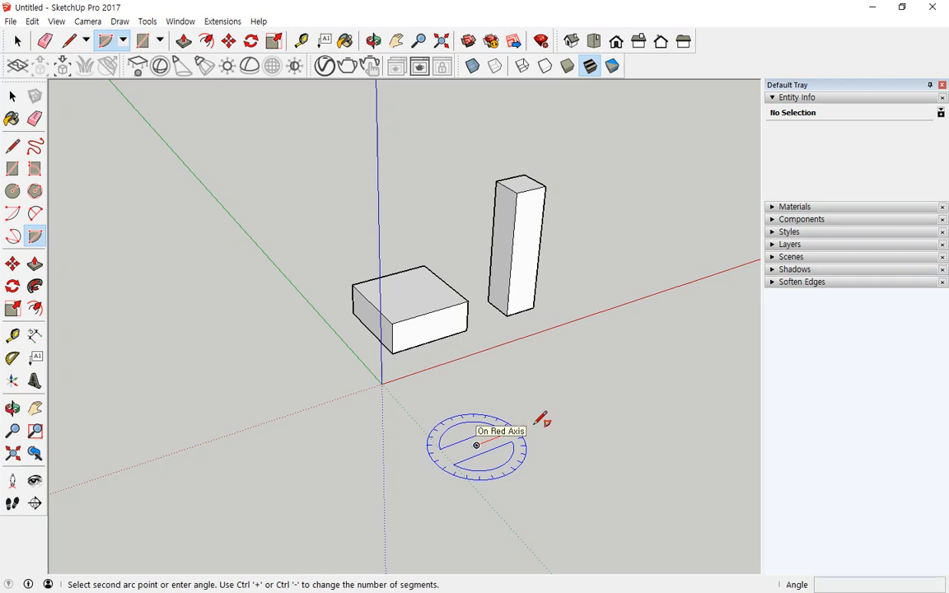
left_click(417, 462)
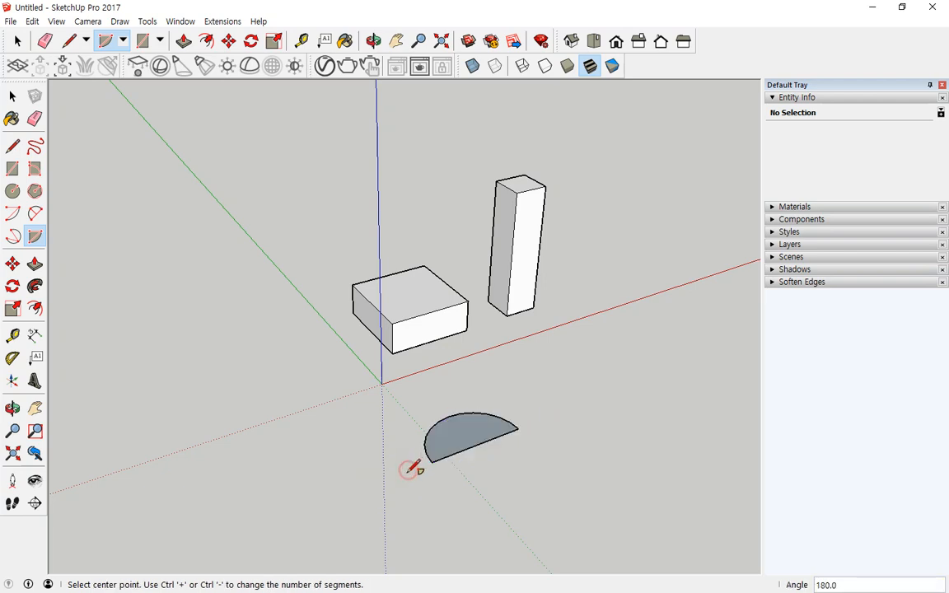
- Push/Pull the half-circle face up 500 mm into a half-cylinder
left_click(35, 264)
left_click_drag(460, 432, 467, 383)
type("50")
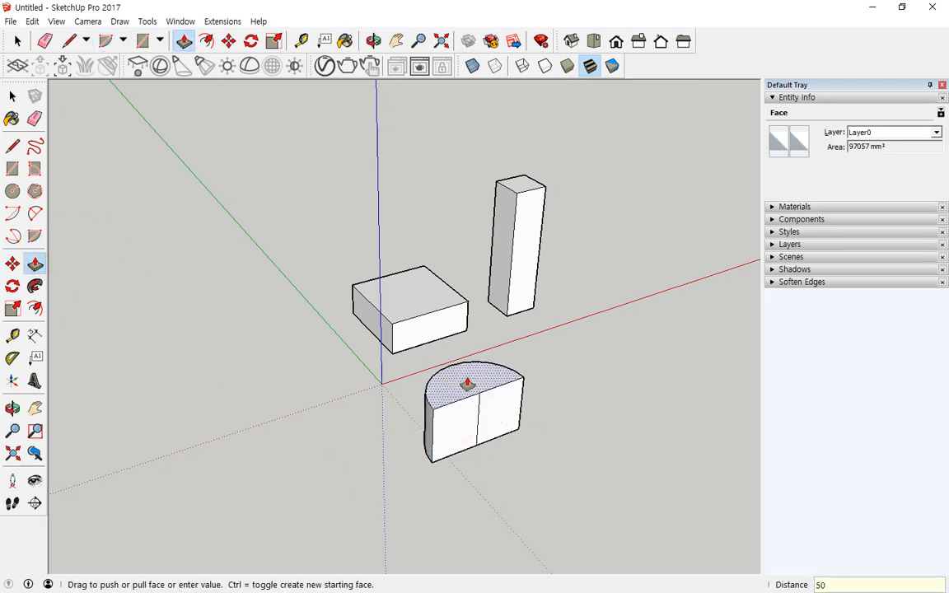
type("0")
key("Return")
middle_click_drag(561, 353, 78, 305)
middle_click_drag(355, 272, 261, 283)
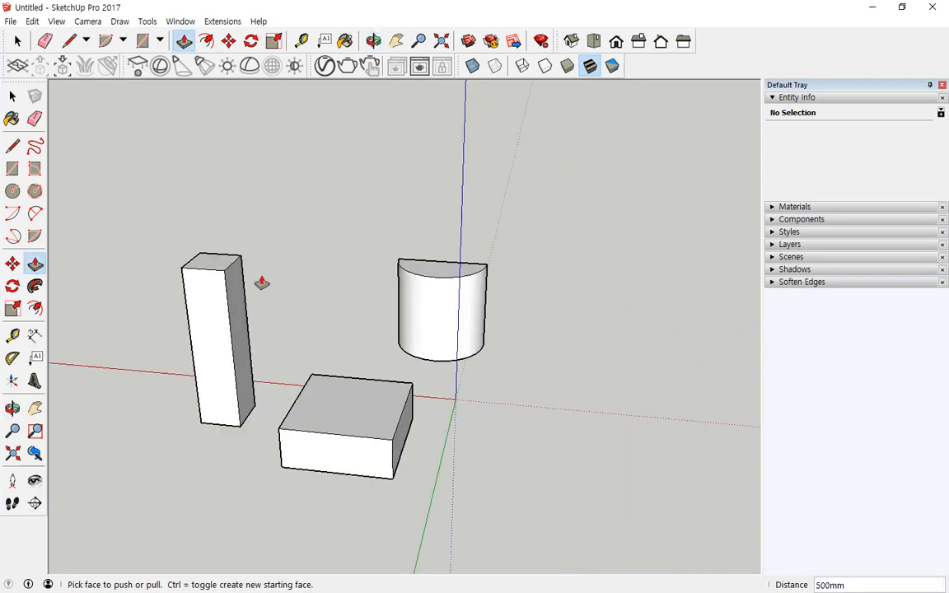
- Add a note line reading 'R250 반지름250mm - radius 반지름' at the end of the notes
key("alt+Tab")
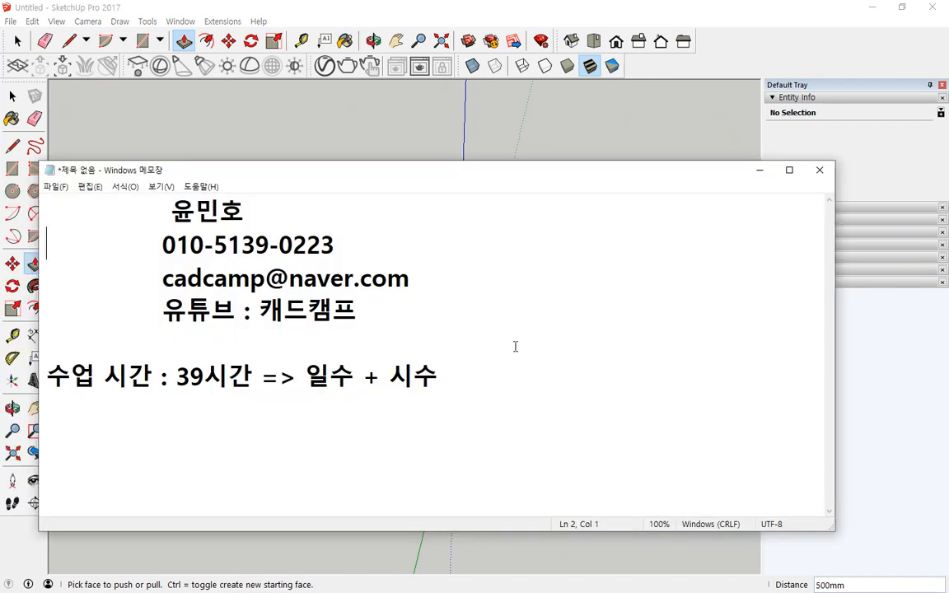
left_click(504, 408)
key("Return")
type("R250")
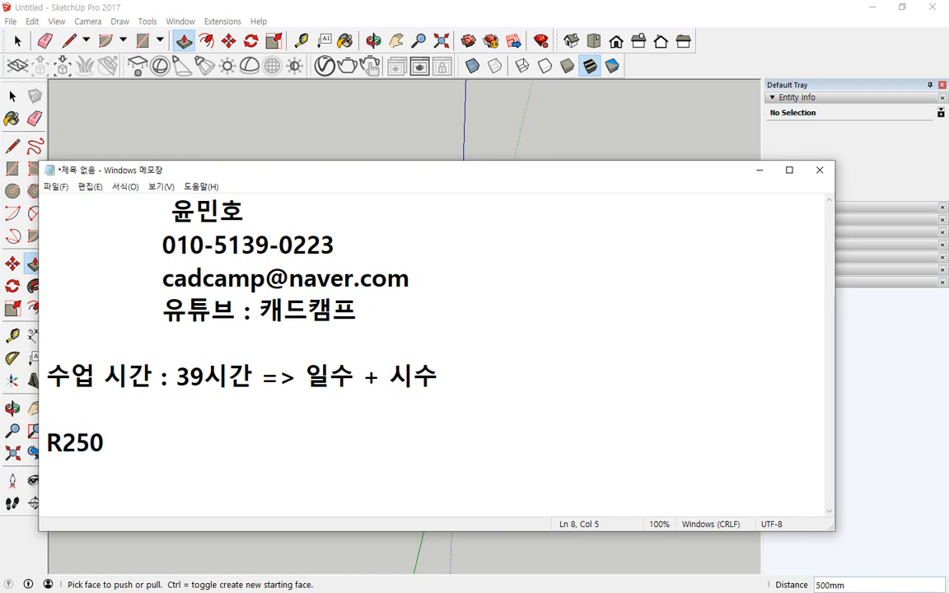
type(" 반지르ㅁ")
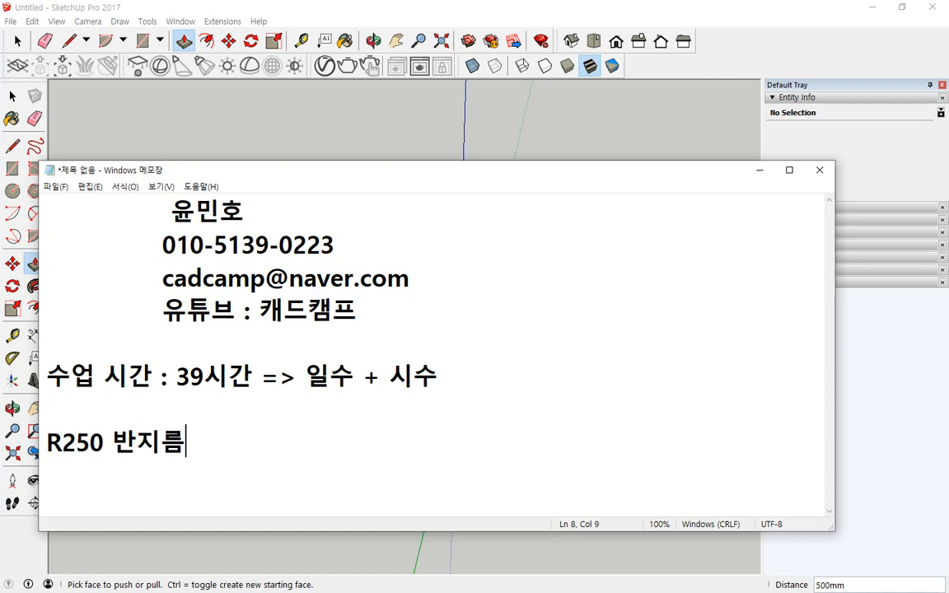
type("2509")
key("BackSpace")
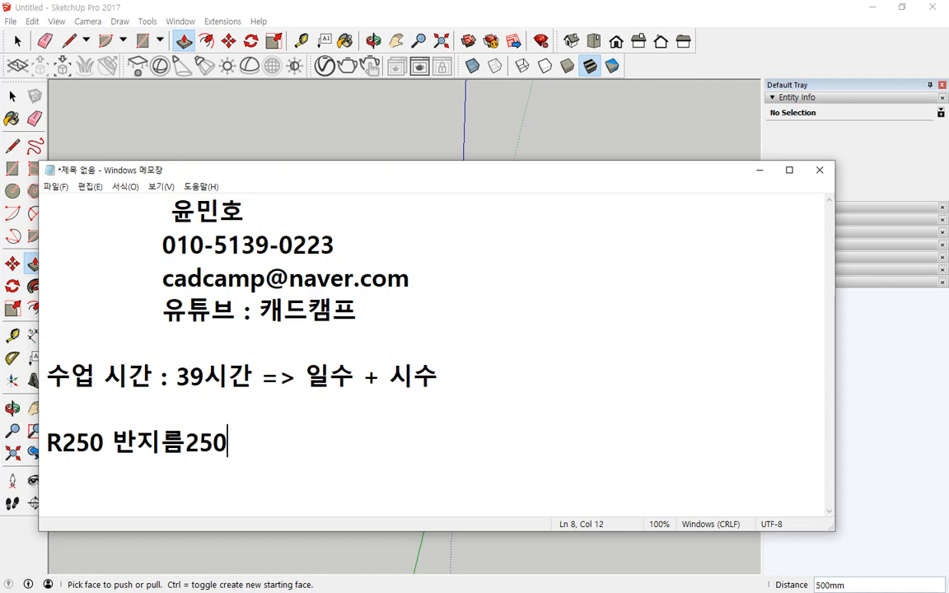
type("mm")
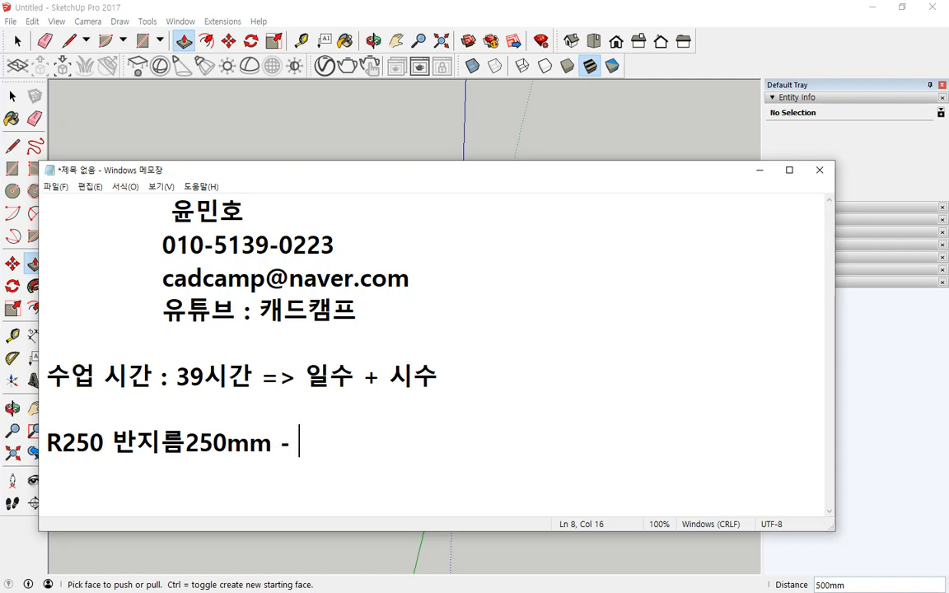
type(" - radius")
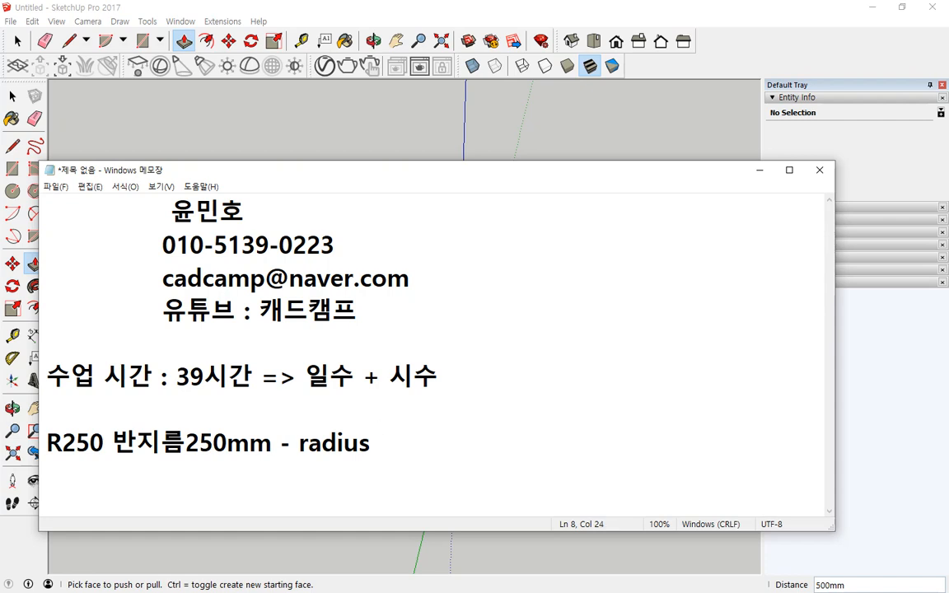
type(" 반지름")
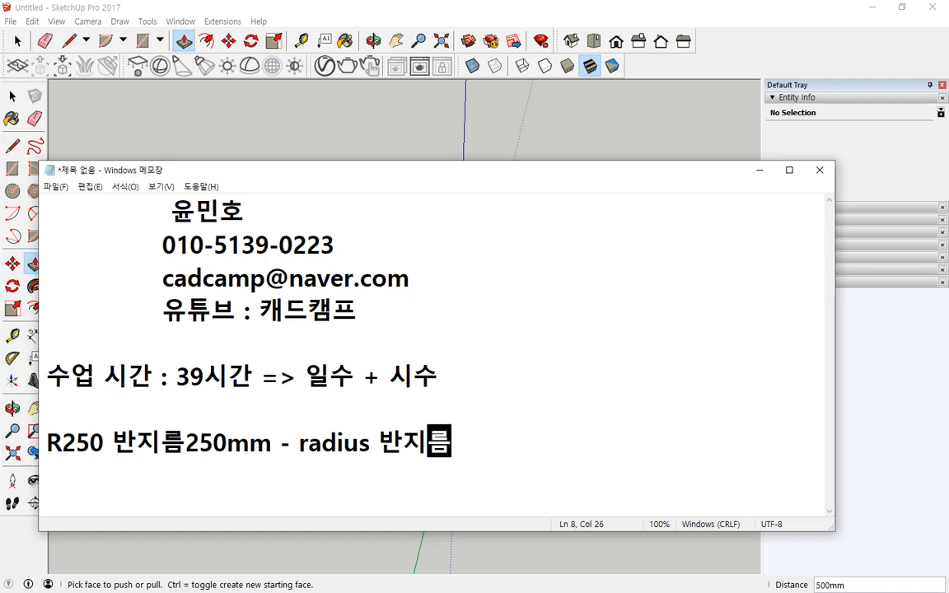
key("Return")
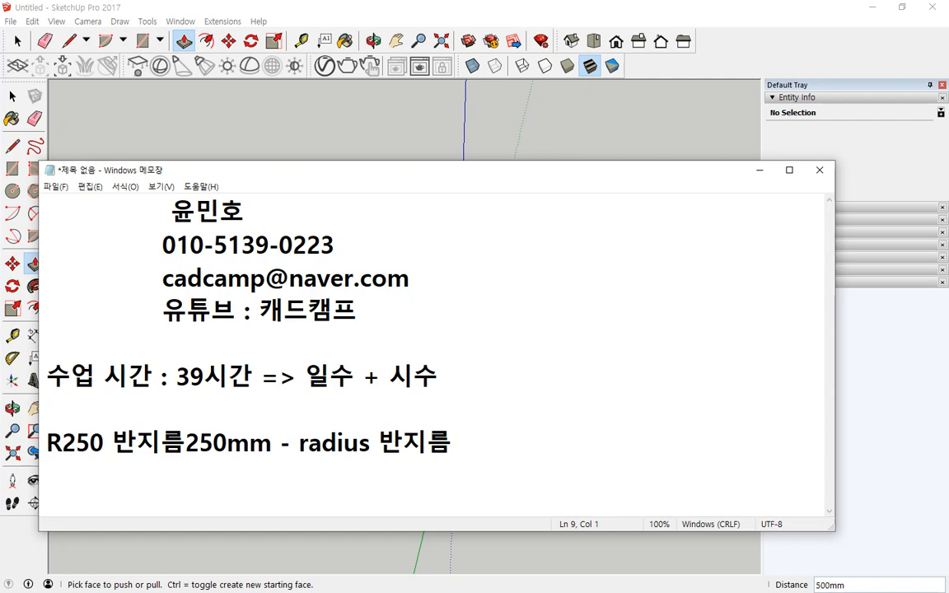
- On a new line, insert the diameter symbol ø followed by 200
key("alt")
key("alt")
type("ㄲ")
key("Hangul_Hanja")
key("Page_Down")
key("Page_Down")
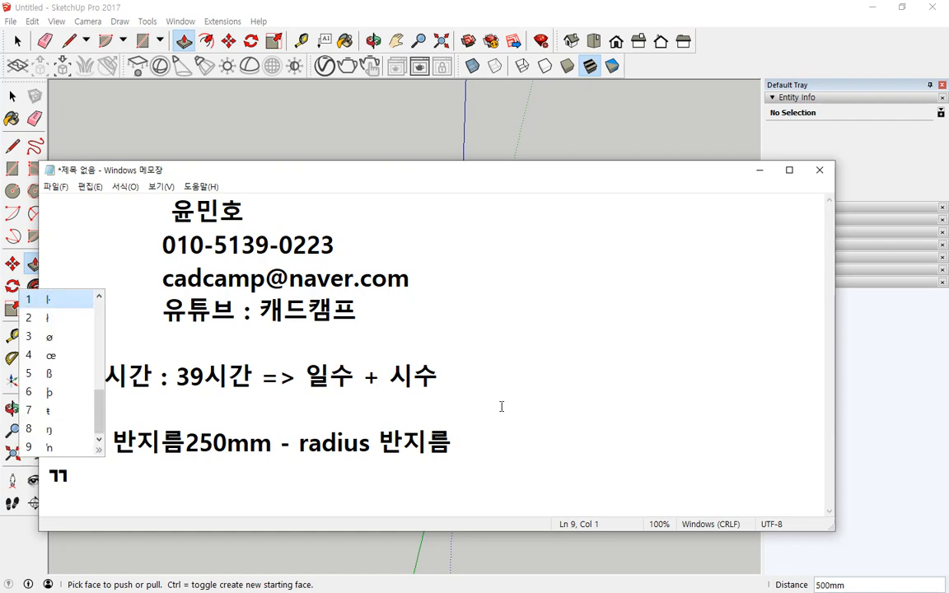
type("3")
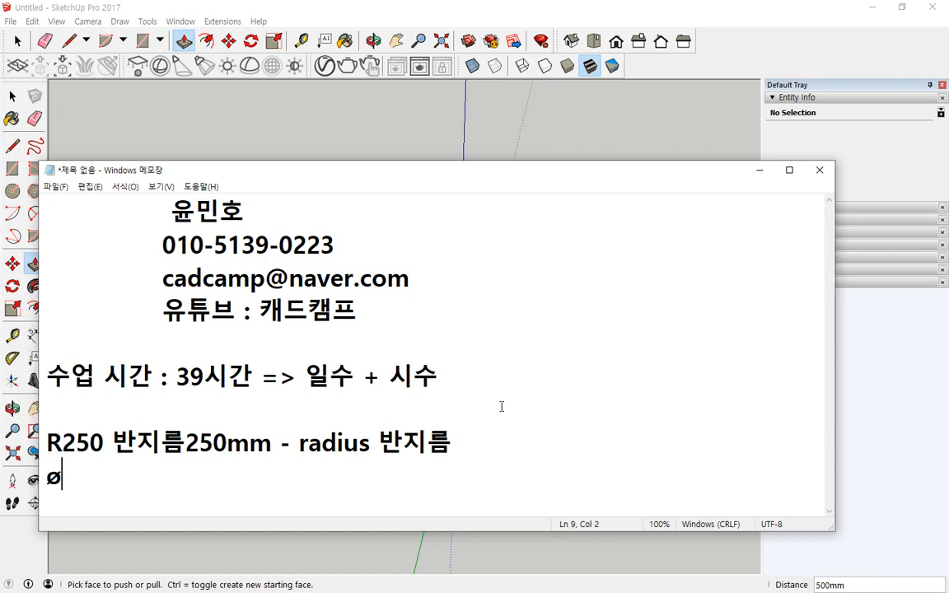
type("200")
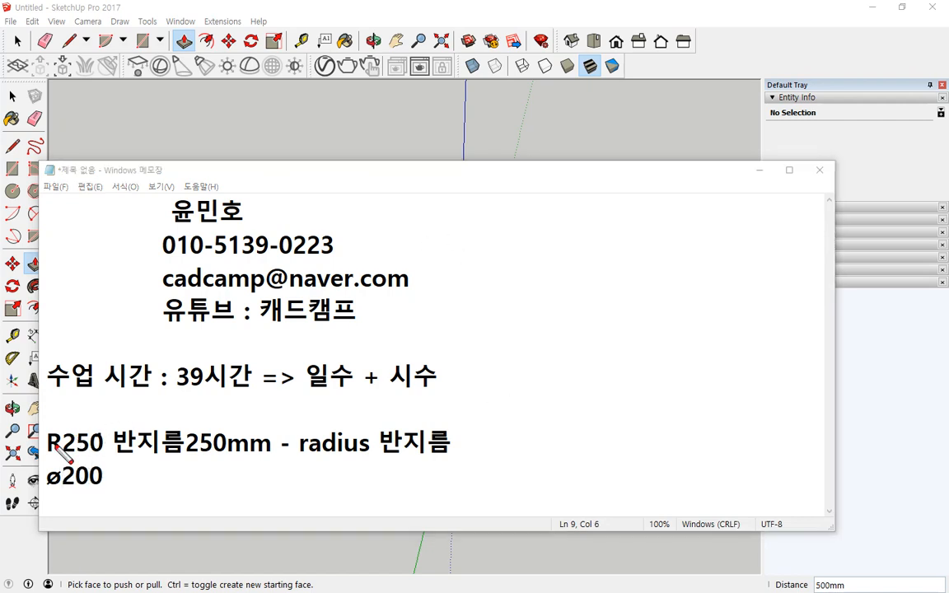
mouse_move(61, 412)
left_mouse_down()
mouse_move(38, 450)
mouse_move(91, 498)
mouse_move(57, 411)
left_mouse_up()
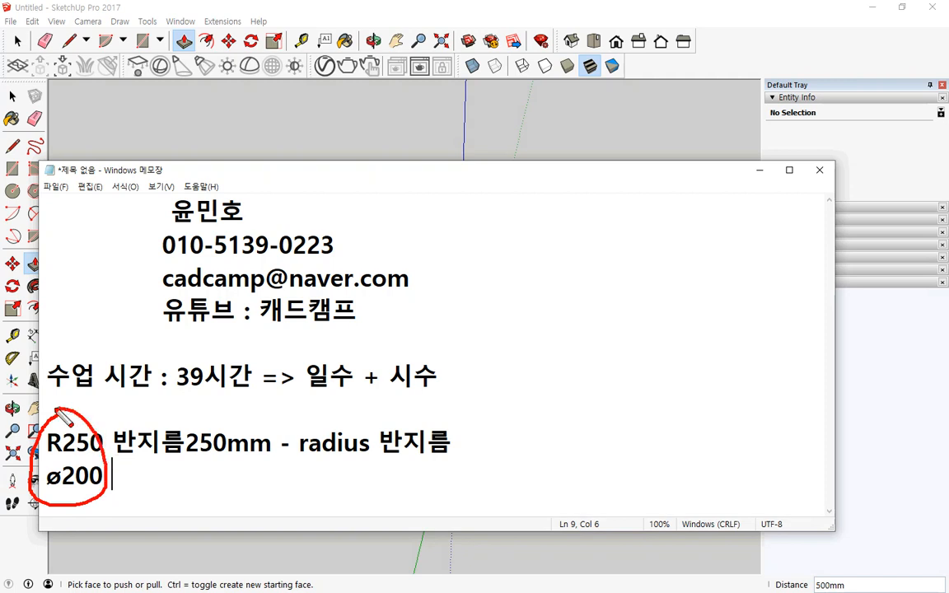
key("Escape")
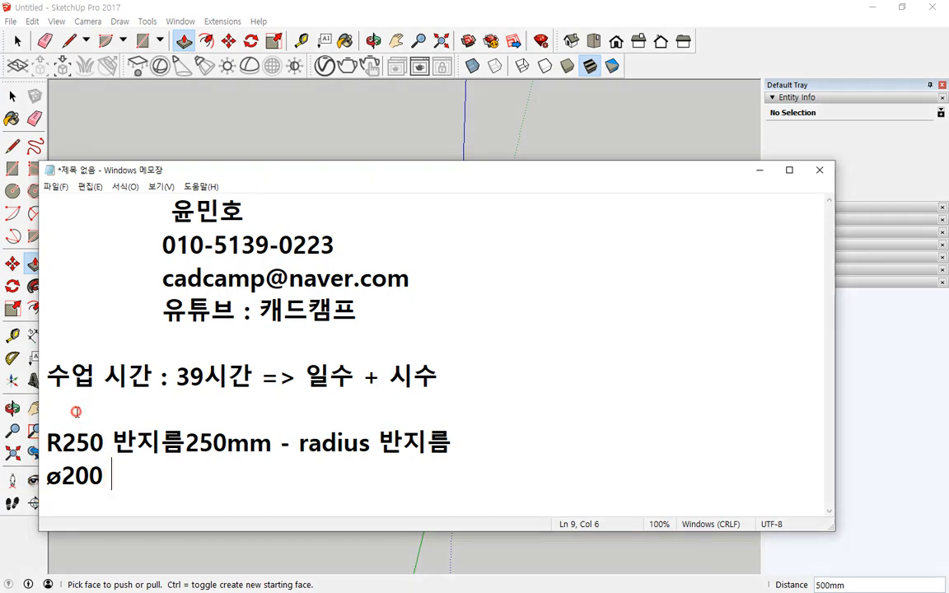
- Write the heading '원의 경우' on the empty line above the radius note
left_click(82, 419)
type("원의 경우")
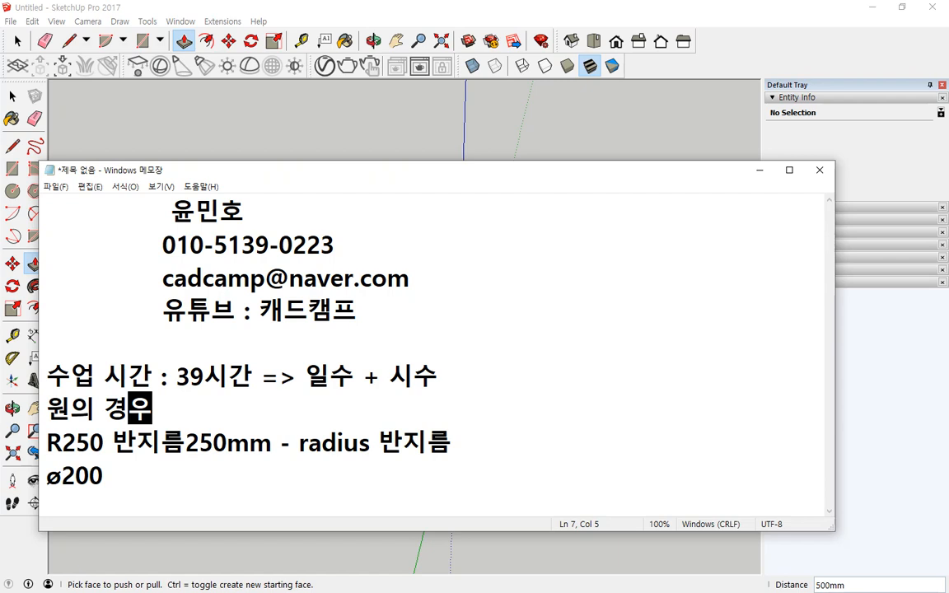
key("Home")
key("Return")
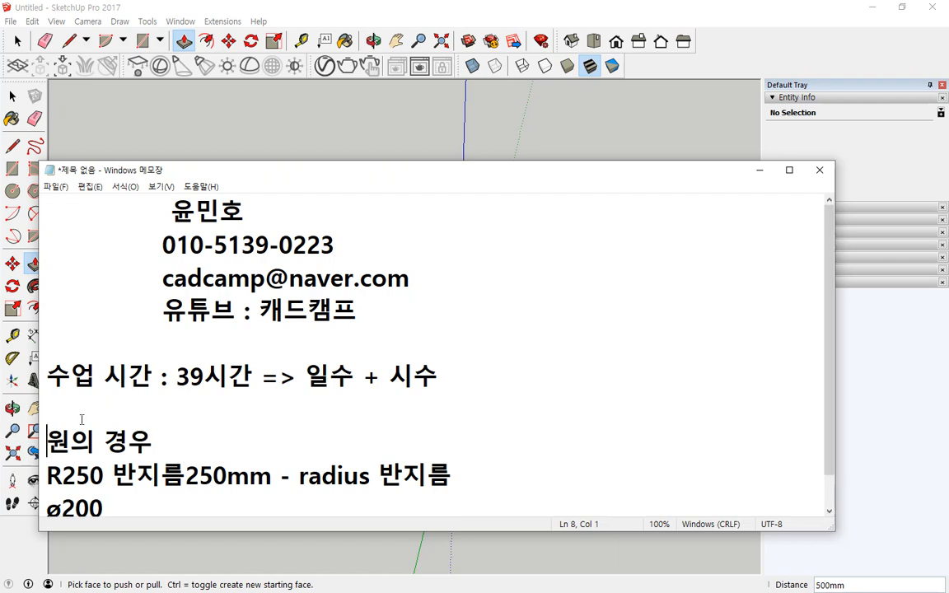
- Extend the ø200 line to read 'ø200 지름200mm 파이200'
key("Down")
key("Down")
key("shift+End")
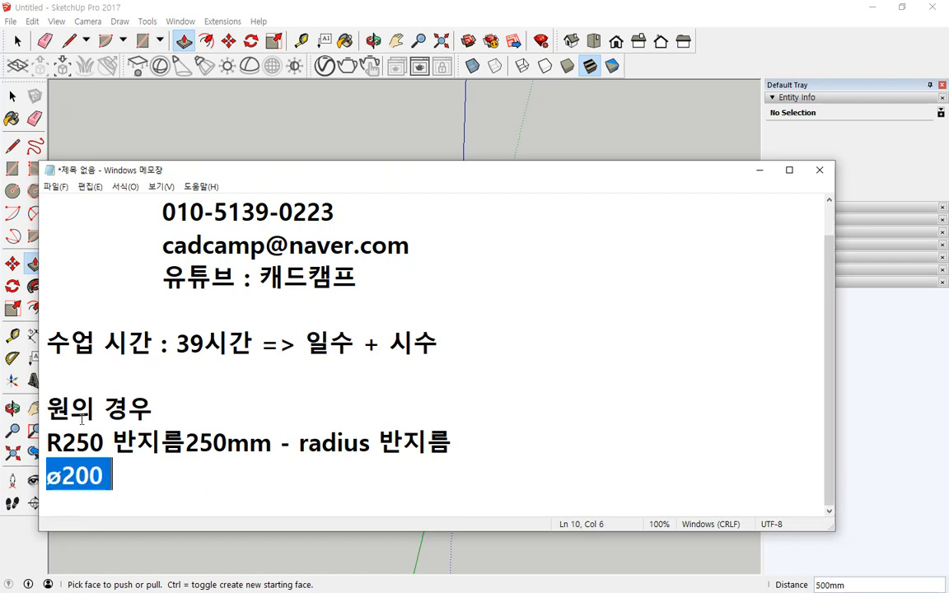
key("End")
type("지름200")
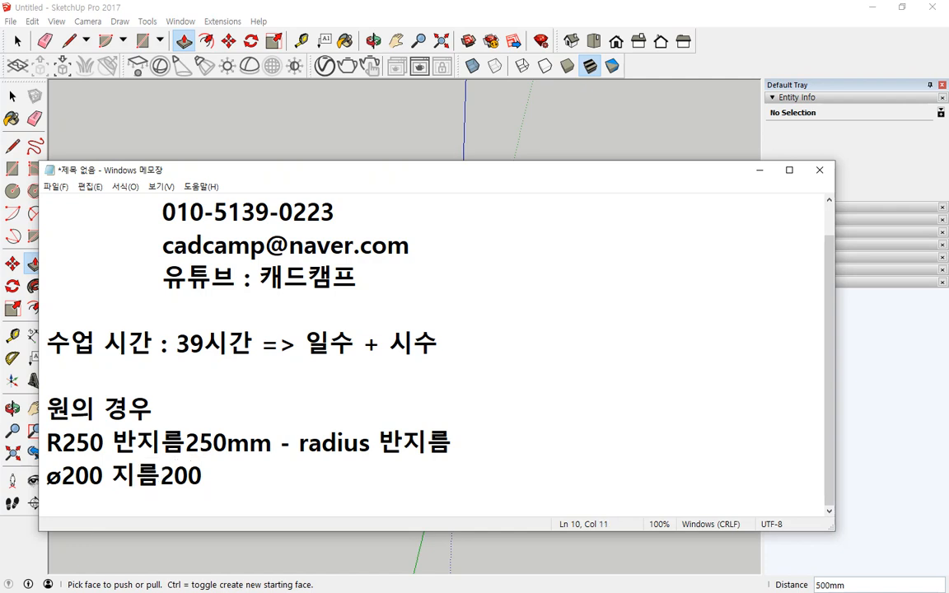
type("mm")
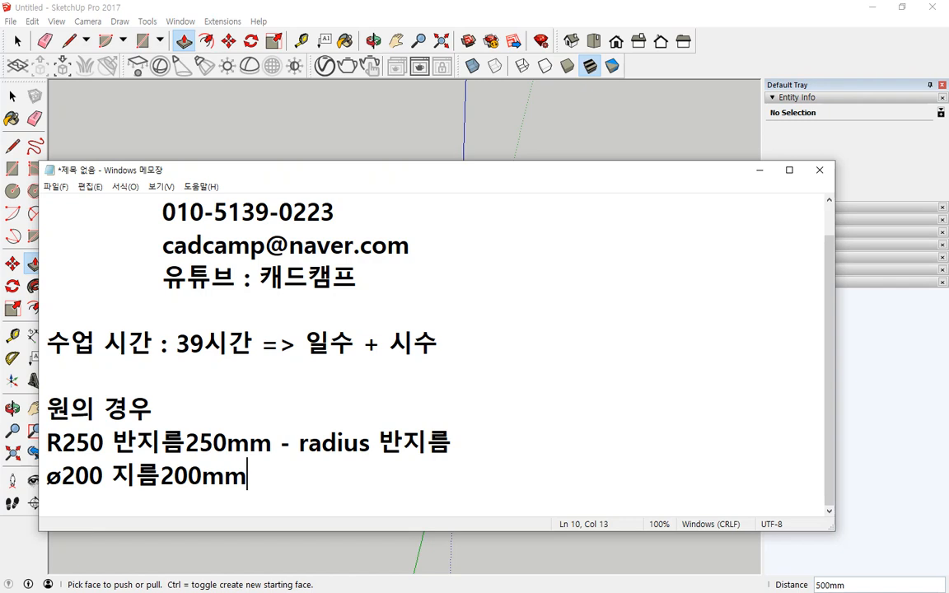
type("파이2")
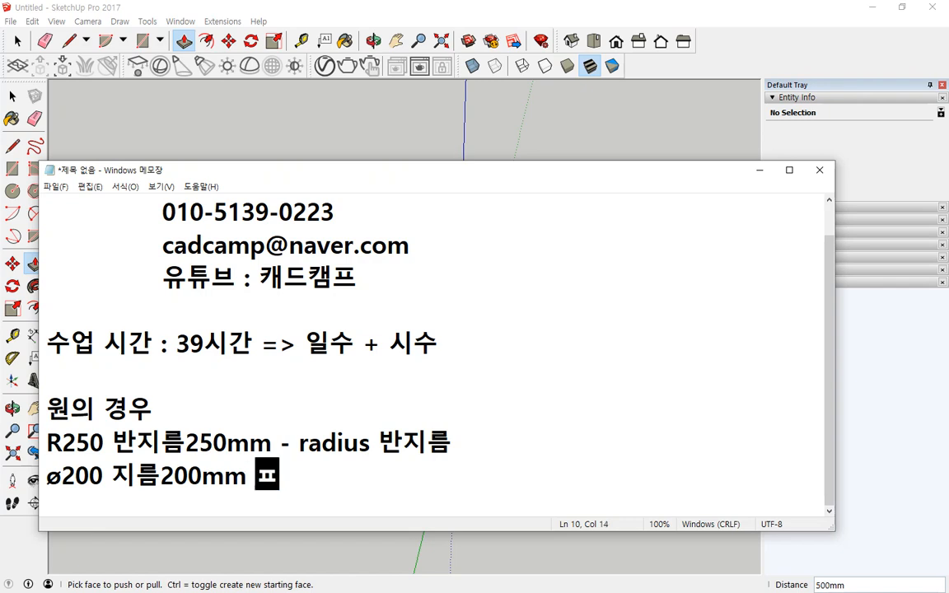
type("0")
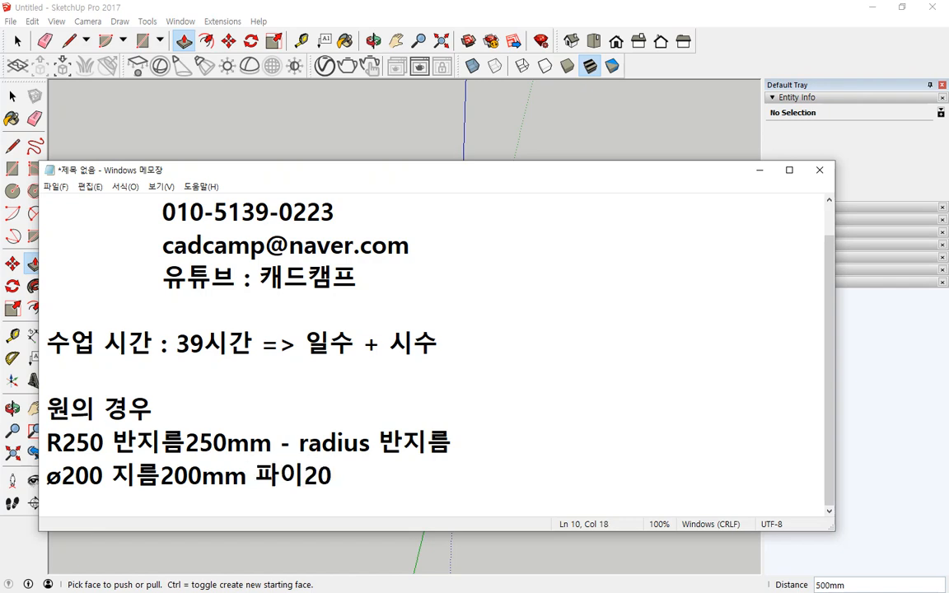
type("0")
- Back in SketchUp, draw a 90° pie slice starting along the red axis, right of the box
left_click(301, 8)
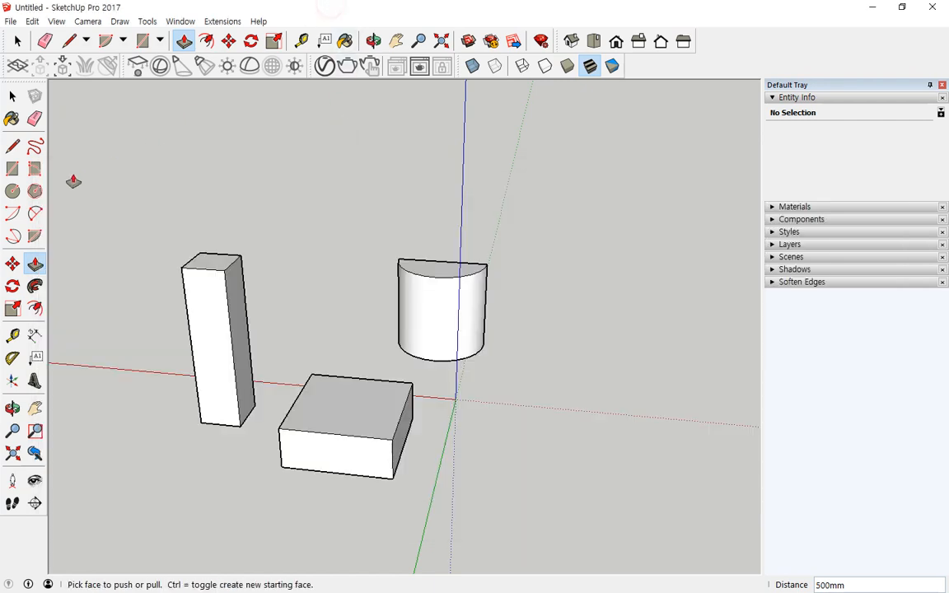
left_click(35, 236)
left_click(529, 467)
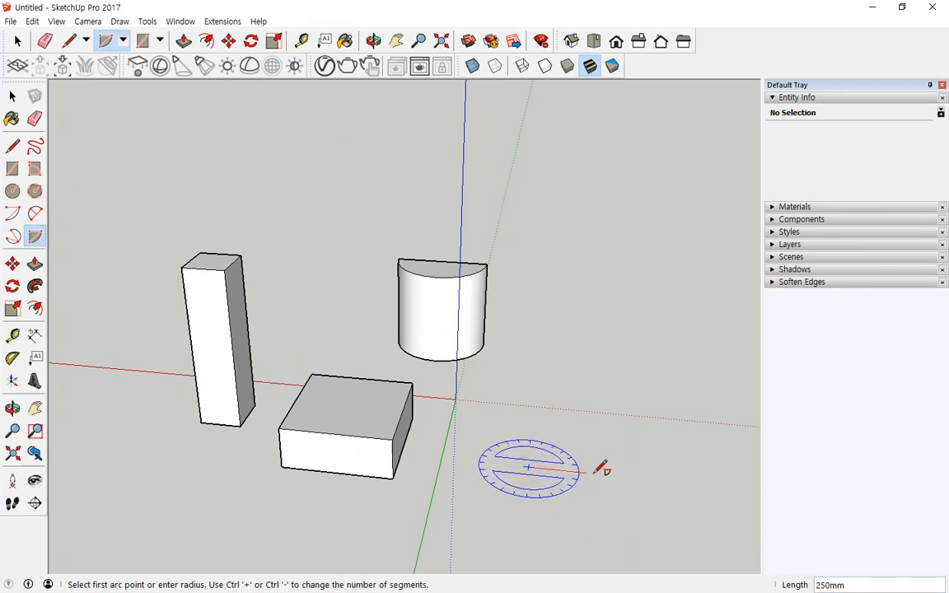
left_click(644, 478)
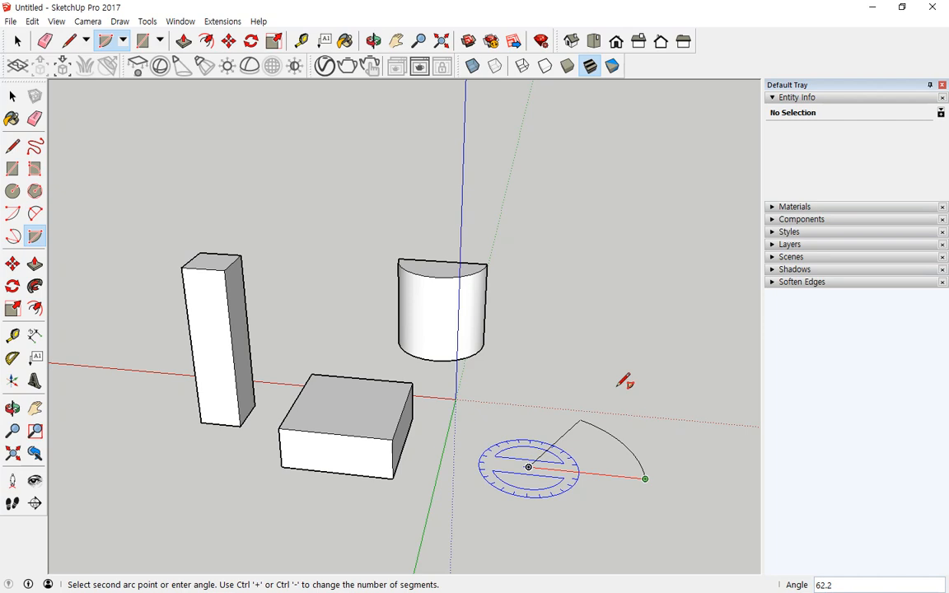
type("90")
key("Return")
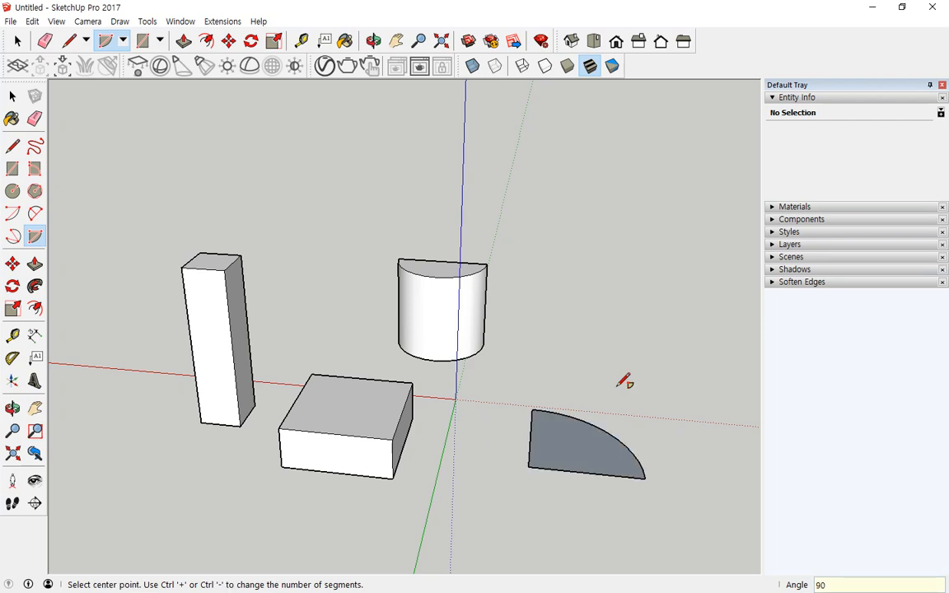
- Push/Pull the quarter-circle face up 500 mm into a quarter-round solid
left_click(34, 262)
left_click(565, 445)
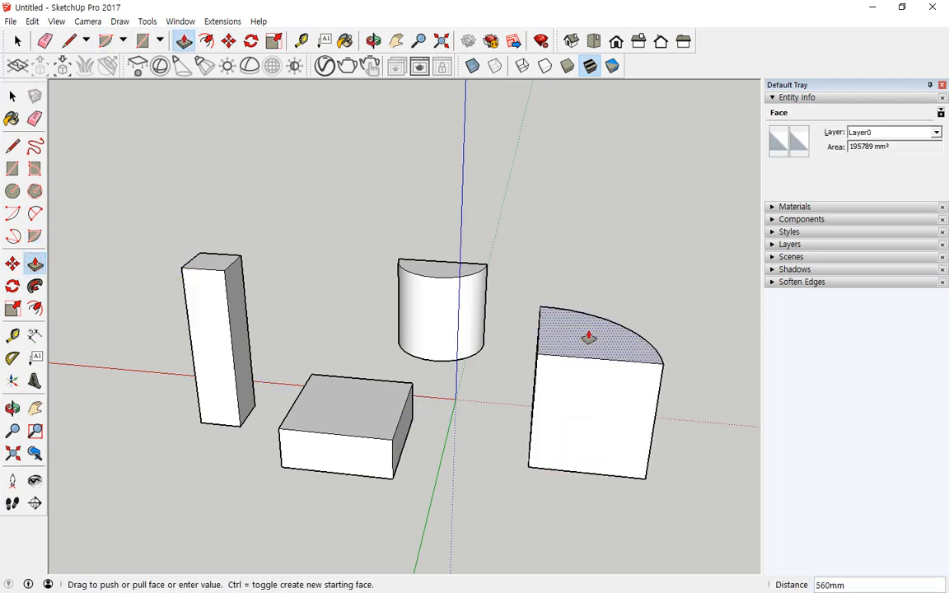
type("500")
key("Return")
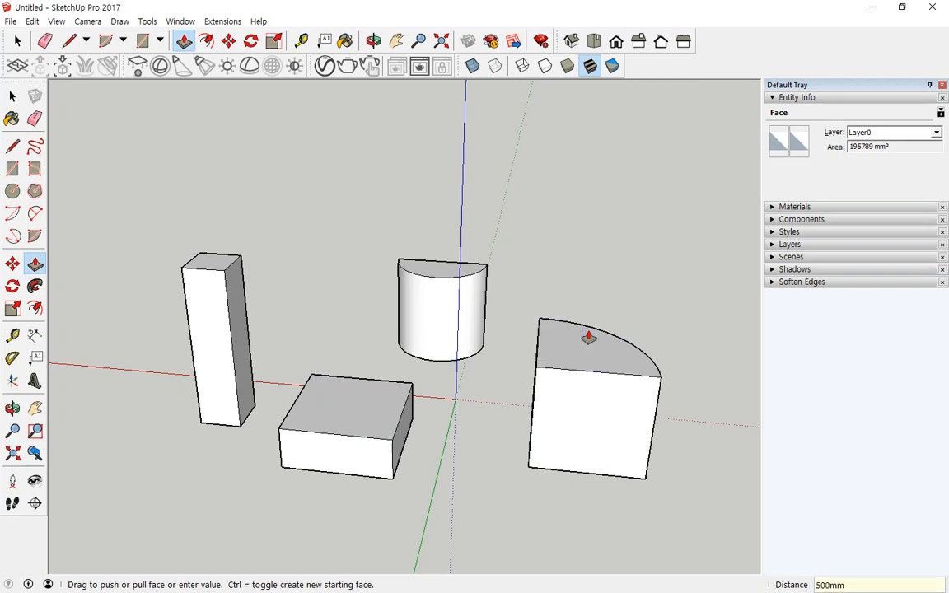
middle_click_drag(442, 397, 610, 377)
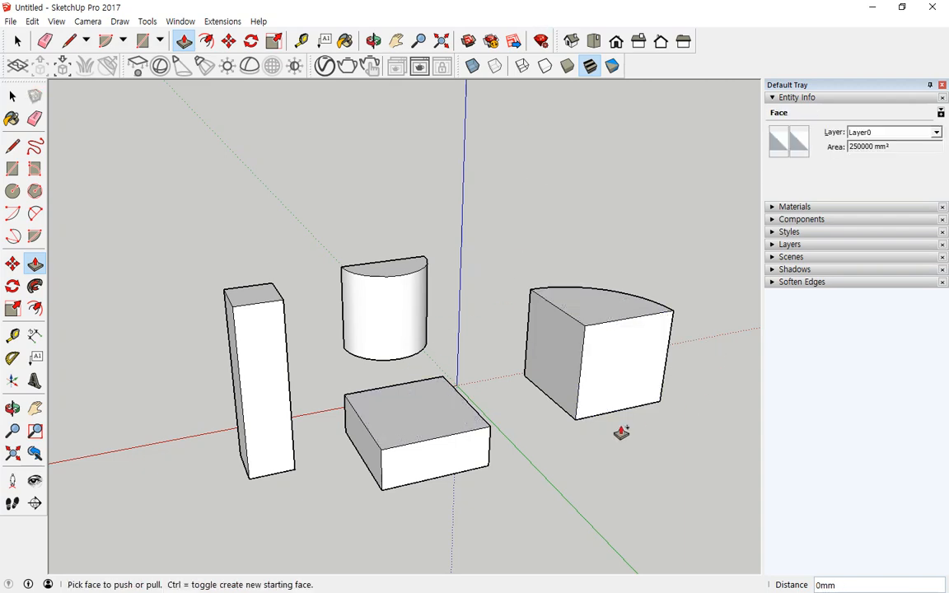
- Raise the front box and extend its lower part into a stepped two-level block
mouse_move(573, 442)
left_mouse_down()
mouse_move(667, 307)
mouse_move(622, 425)
left_mouse_up()
mouse_move(477, 496)
left_mouse_down()
mouse_move(362, 402)
mouse_move(453, 453)
left_mouse_up()
key("Escape")
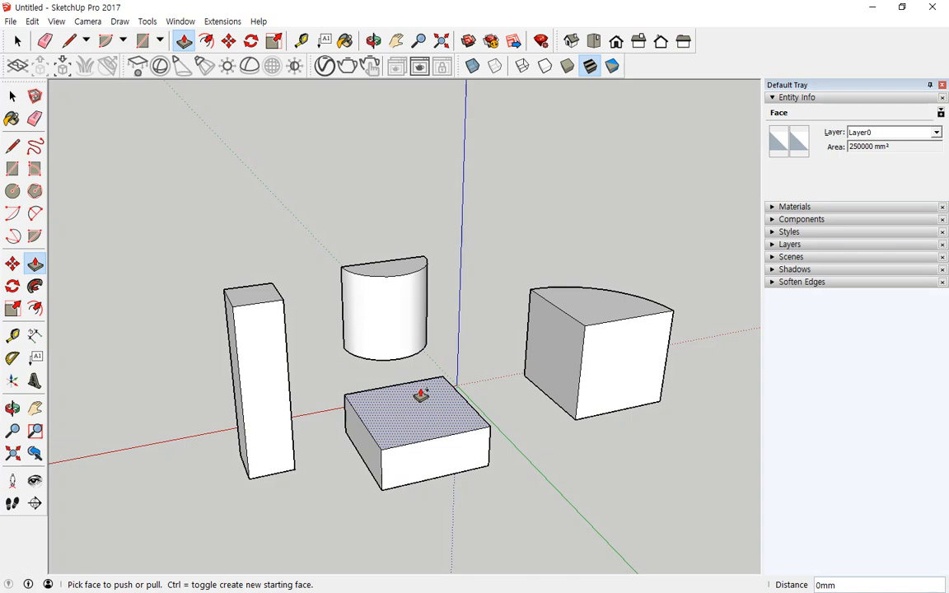
left_click_drag(421, 395, 454, 349)
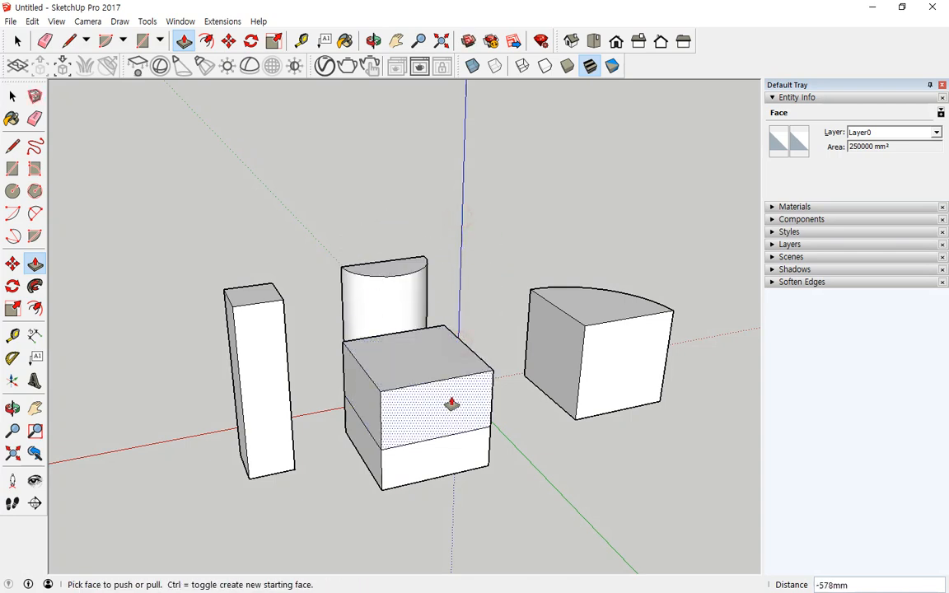
left_click_drag(451, 403, 429, 392)
left_click_drag(376, 441, 97, 510)
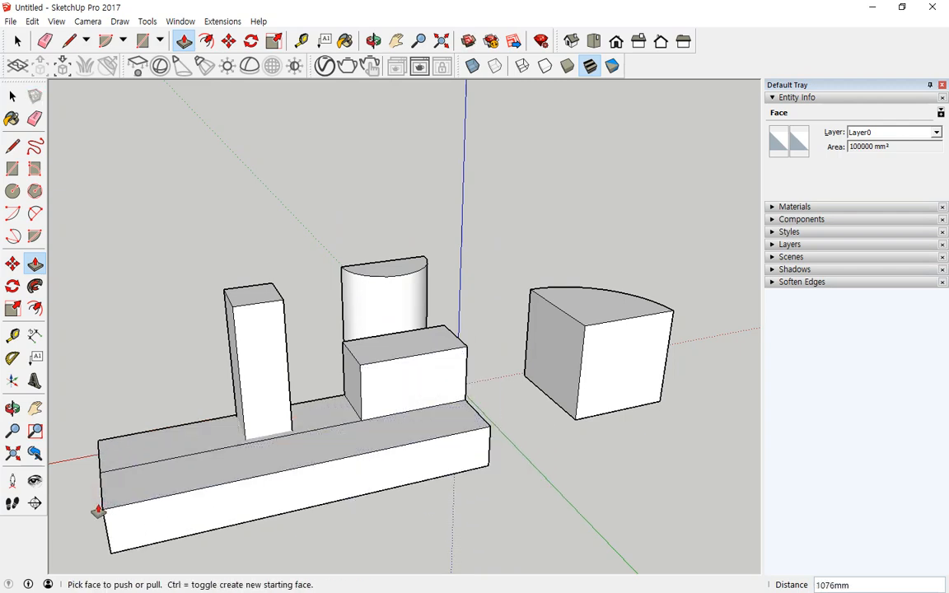
middle_click_drag(112, 529, 163, 540)
left_click_drag(163, 540, 441, 466)
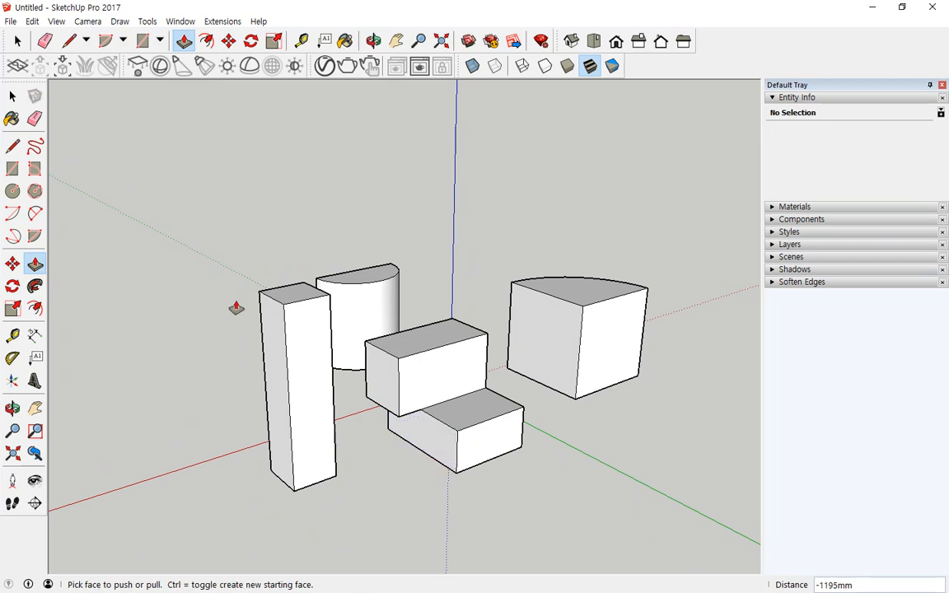
- Shorten, widen, then push in the tall bar's faces until it becomes a low thin box
left_click_drag(292, 290, 291, 238)
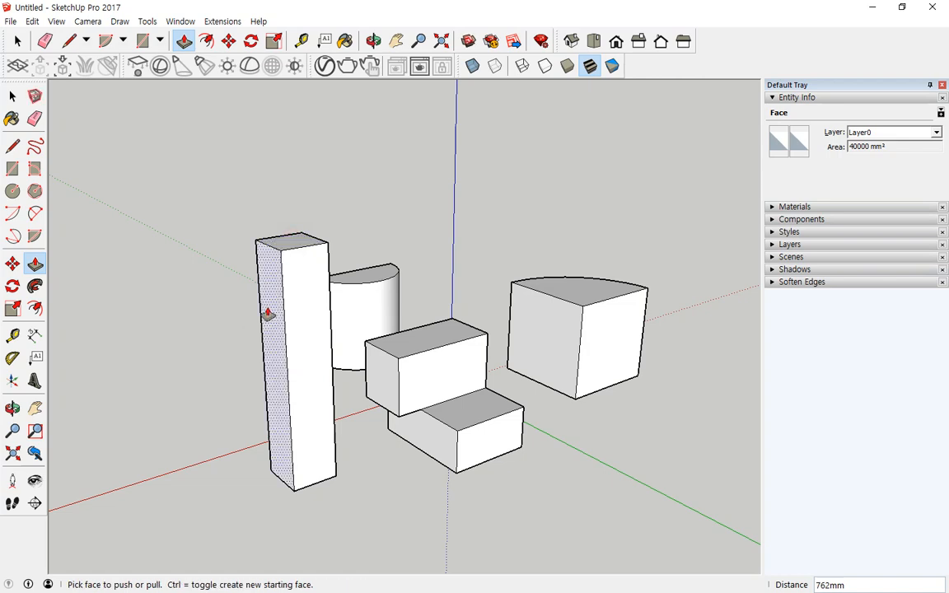
left_click_drag(268, 314, 141, 379)
left_click_drag(193, 402, 296, 464)
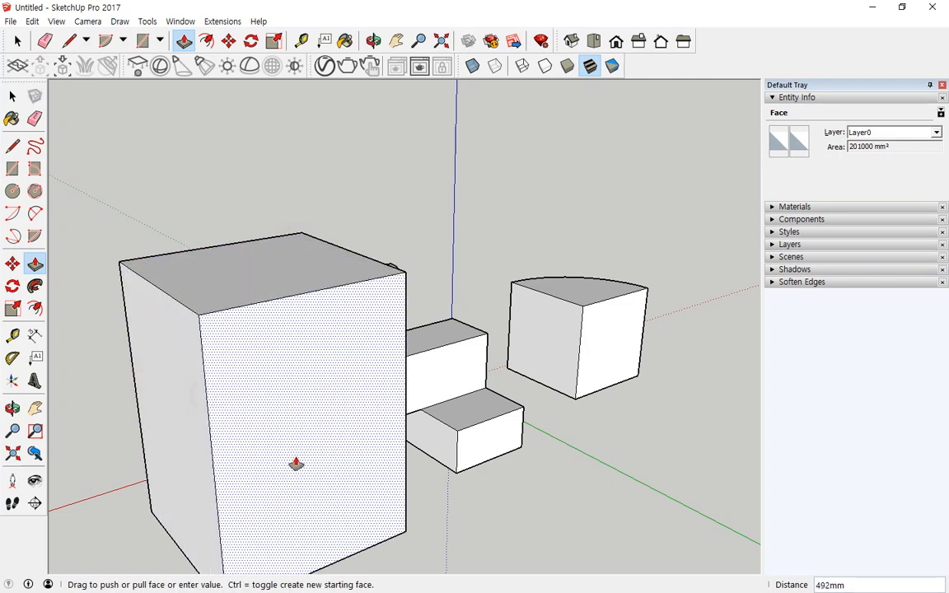
left_click(296, 458)
left_click(343, 482)
left_click(277, 415)
left_click(143, 420)
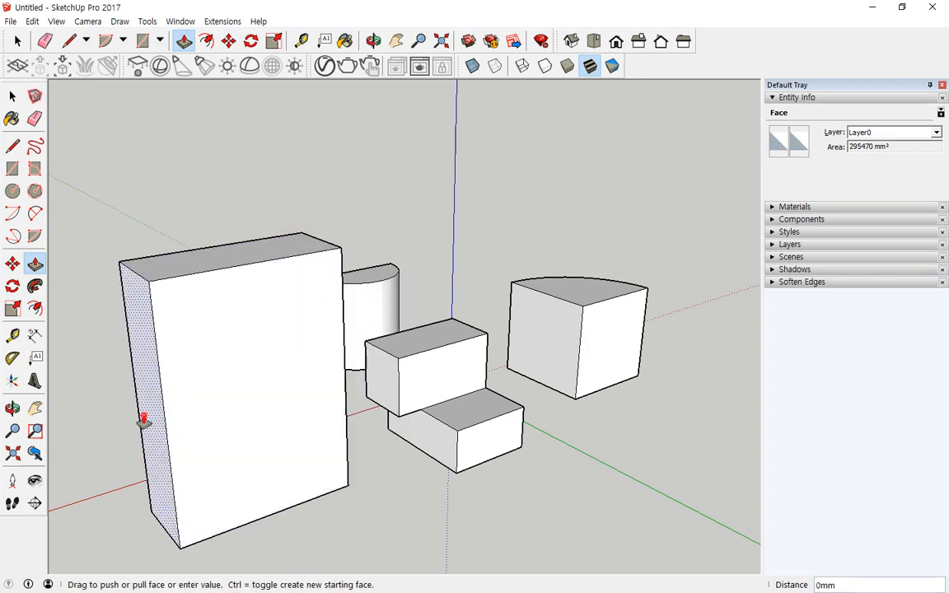
left_click(212, 401)
left_click(250, 256)
left_click(266, 424)
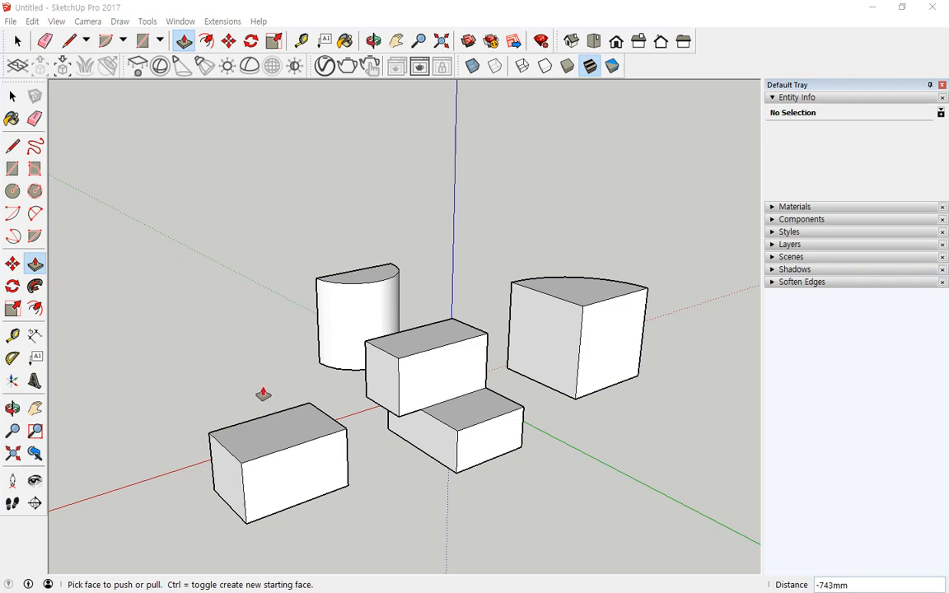
- Raise the front-left box's top tall and pull its upper front face outward
left_click(286, 421)
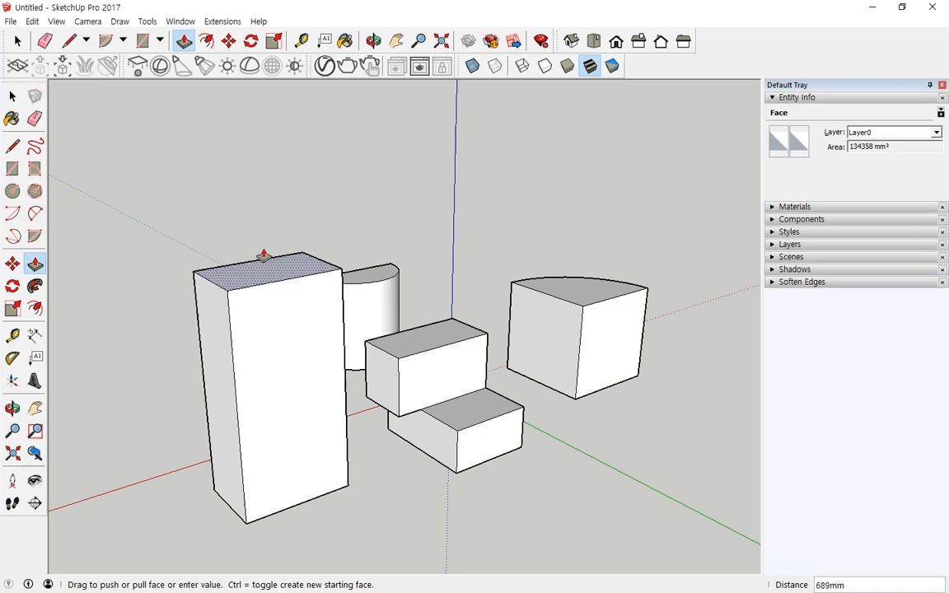
left_click(265, 256)
left_click(268, 257)
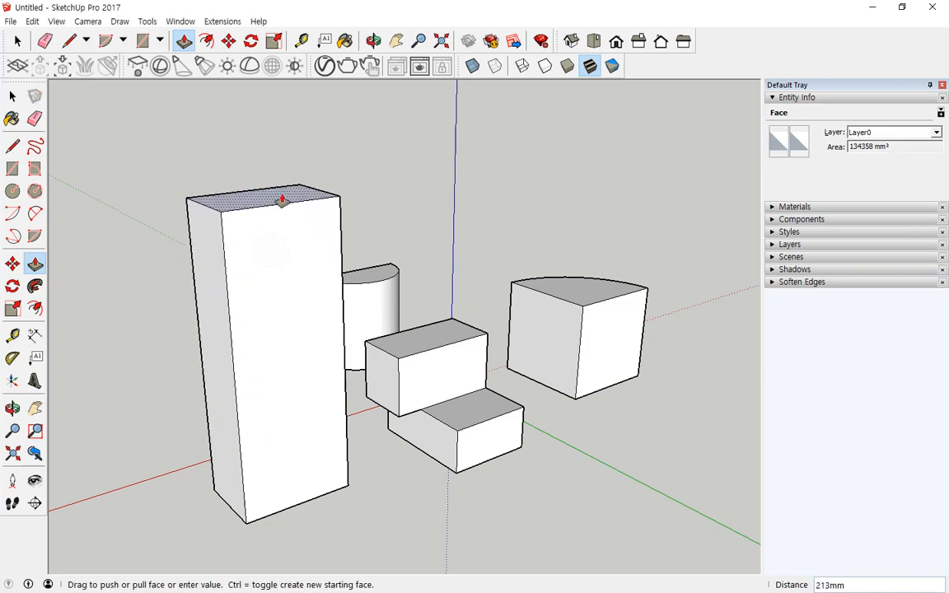
left_click(259, 329)
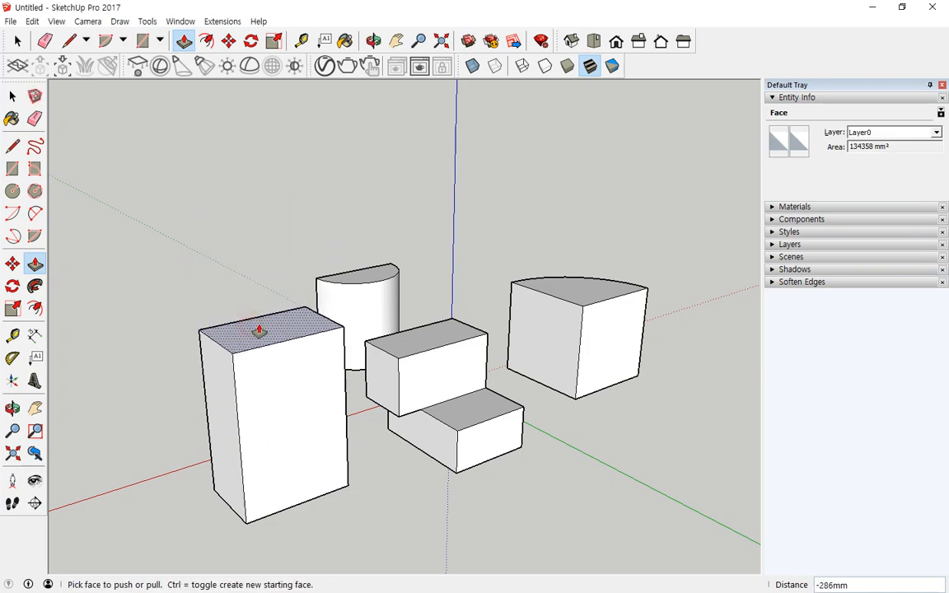
left_click(256, 332)
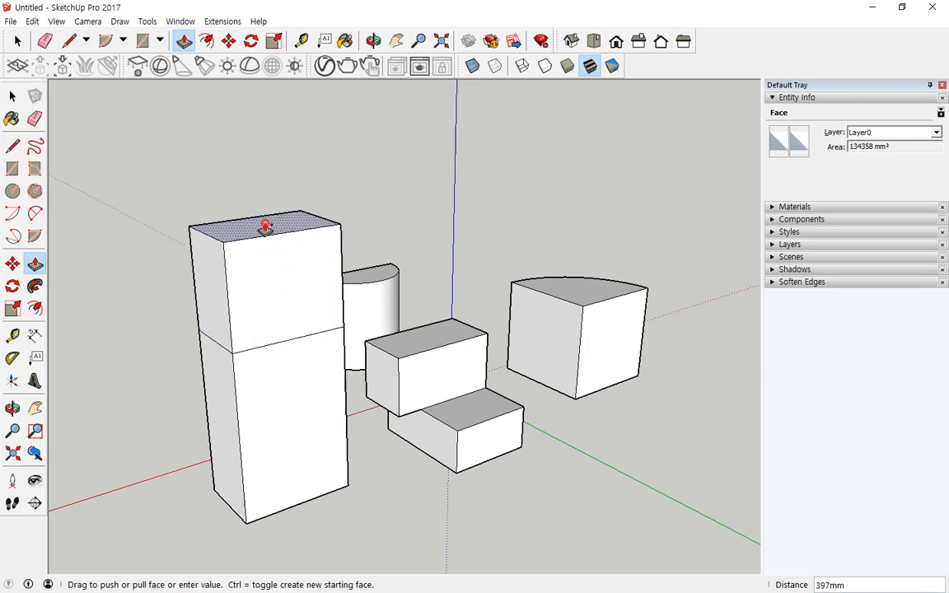
left_click(265, 227)
left_click(272, 320)
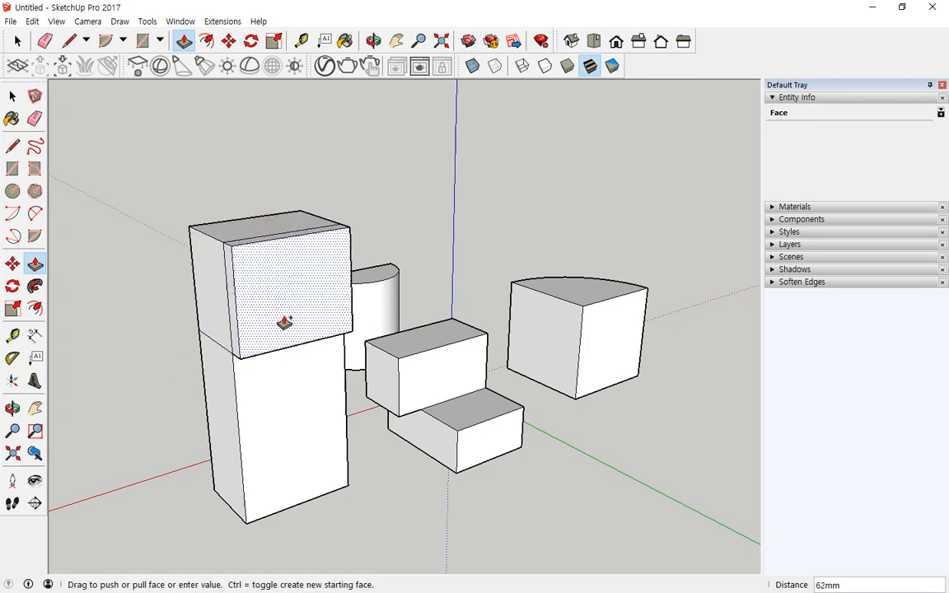
left_click(344, 352)
left_click(248, 338)
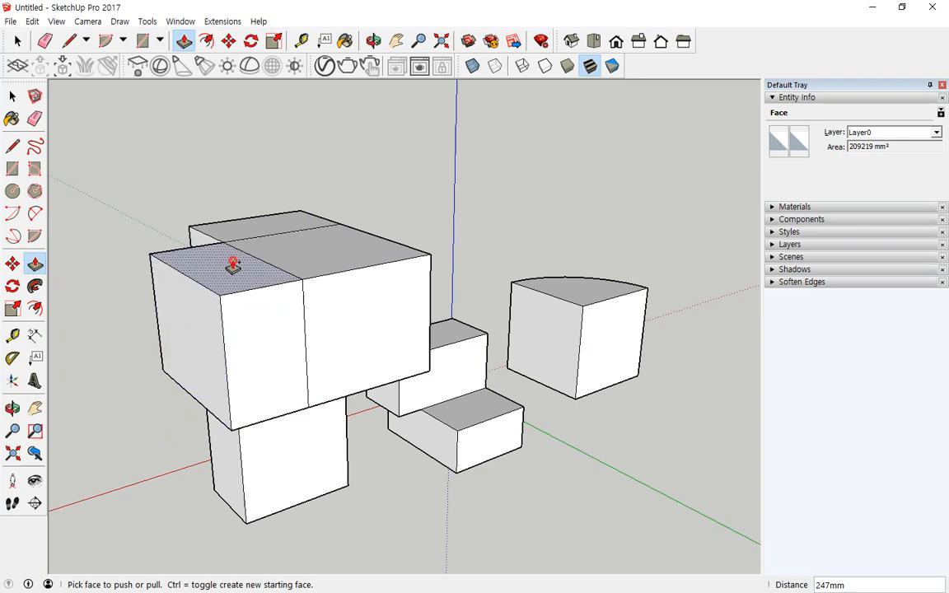
- Extrude more top and front faces so the blocks form an arch-like mass over a gap
left_click_drag(233, 265, 224, 189)
left_click_drag(371, 307, 466, 379)
left_click_drag(383, 277, 384, 215)
middle_click_drag(494, 240, 332, 303)
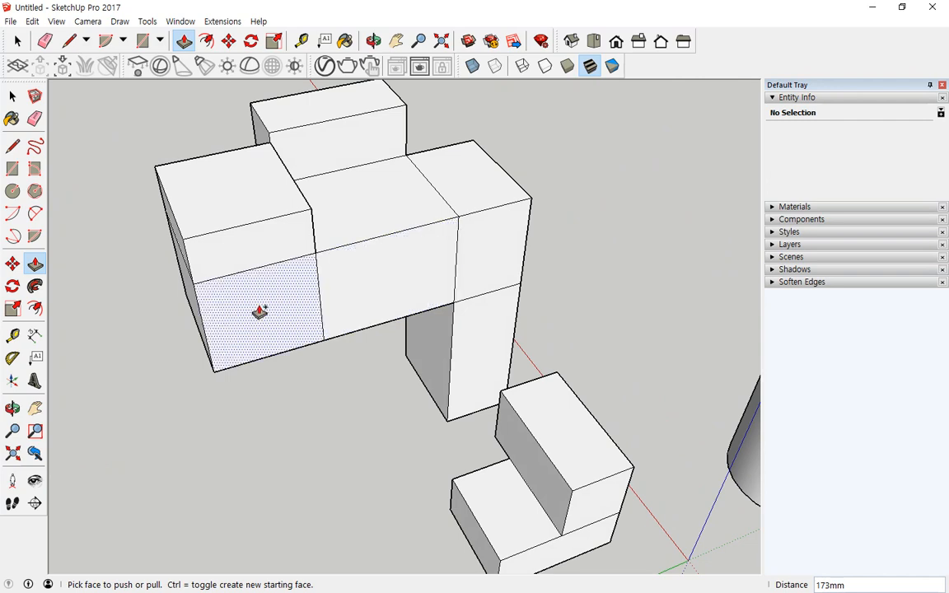
left_click_drag(259, 311, 312, 389)
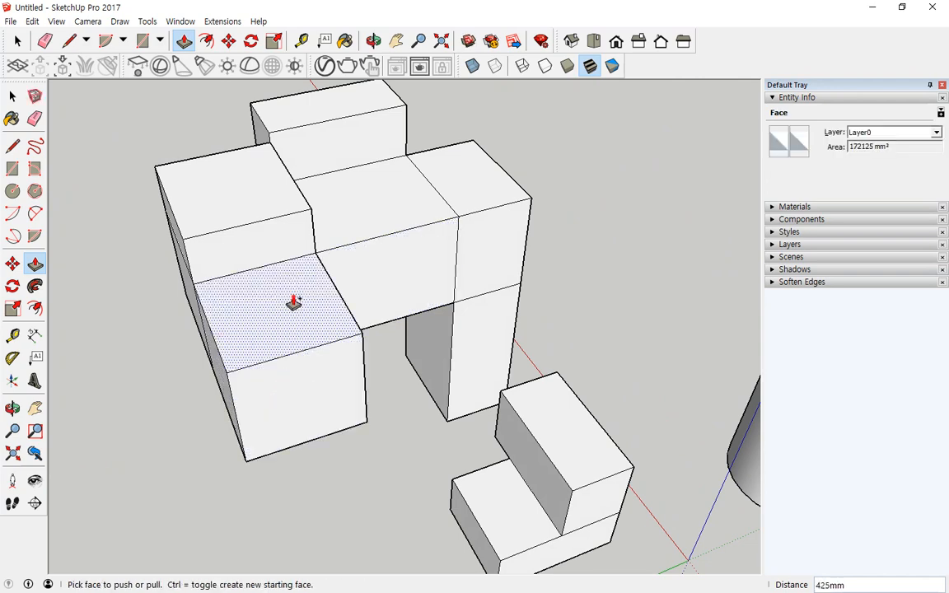
left_click_drag(294, 303, 294, 186)
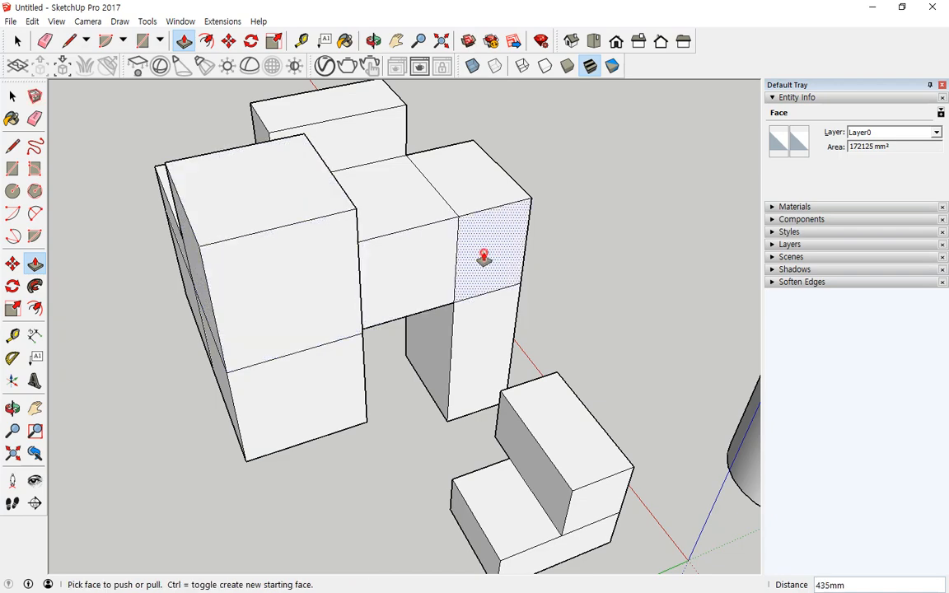
left_click_drag(484, 258, 619, 277)
middle_click_drag(618, 278, 427, 357)
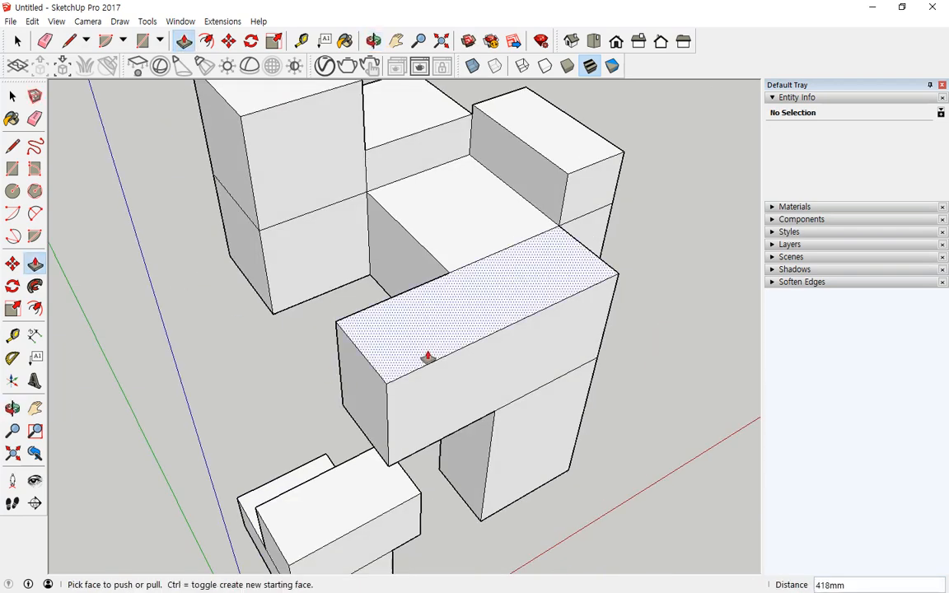
- Thicken the long horizontal block by pulling its top and front faces outward
left_click_drag(364, 408, 314, 376)
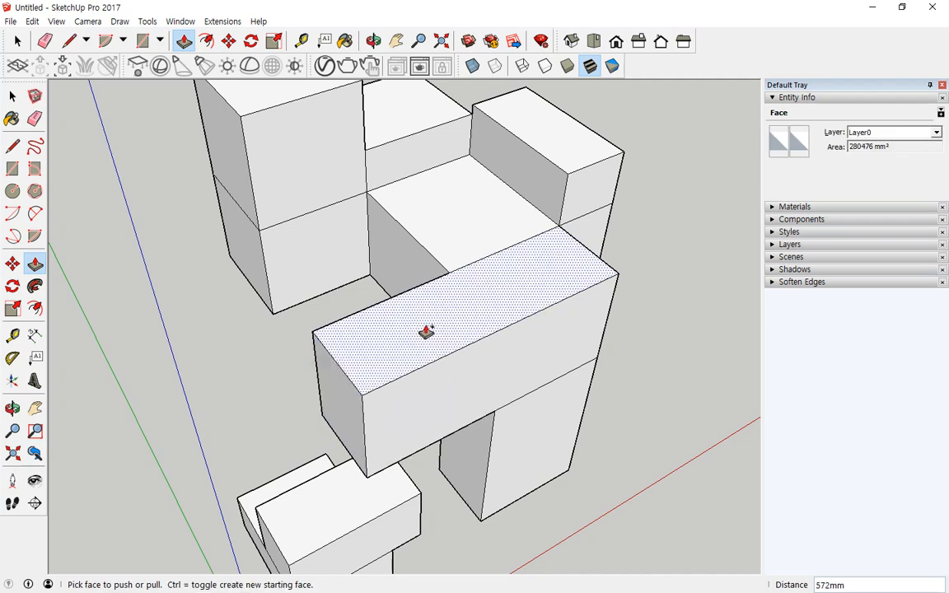
left_click_drag(425, 332, 432, 285)
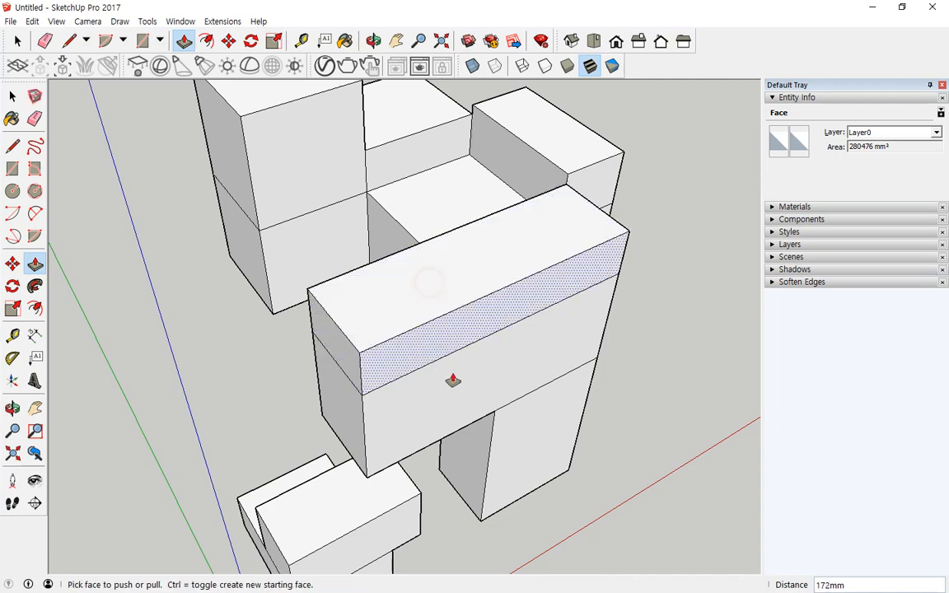
left_click_drag(456, 379, 523, 429)
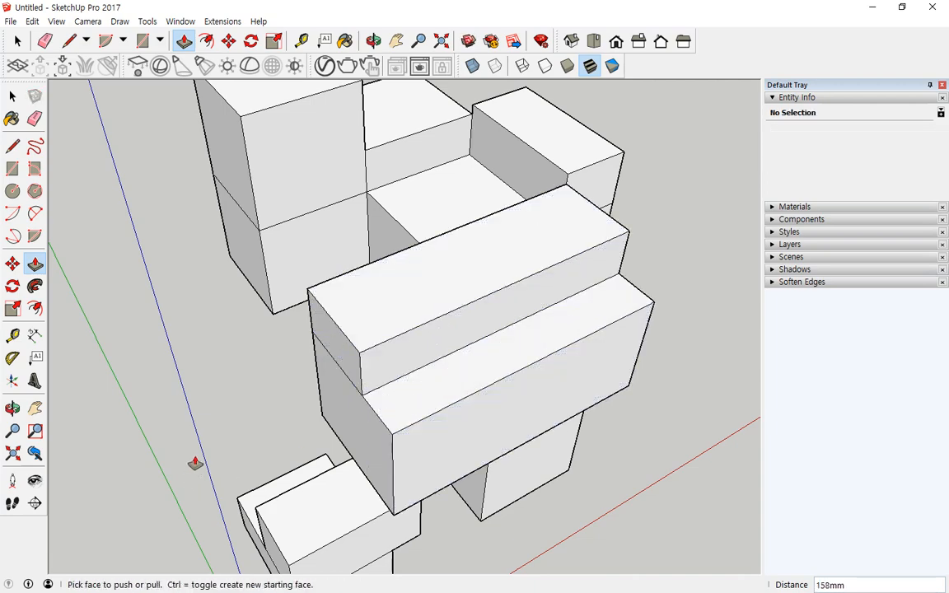
scroll(195, 462, "down", 3)
middle_click_drag(403, 412, 545, 519)
scroll(159, 508, "down", 2)
middle_click_drag(259, 485, 214, 503)
middle_click_drag(148, 529, 279, 406)
scroll(303, 249, "up", 4)
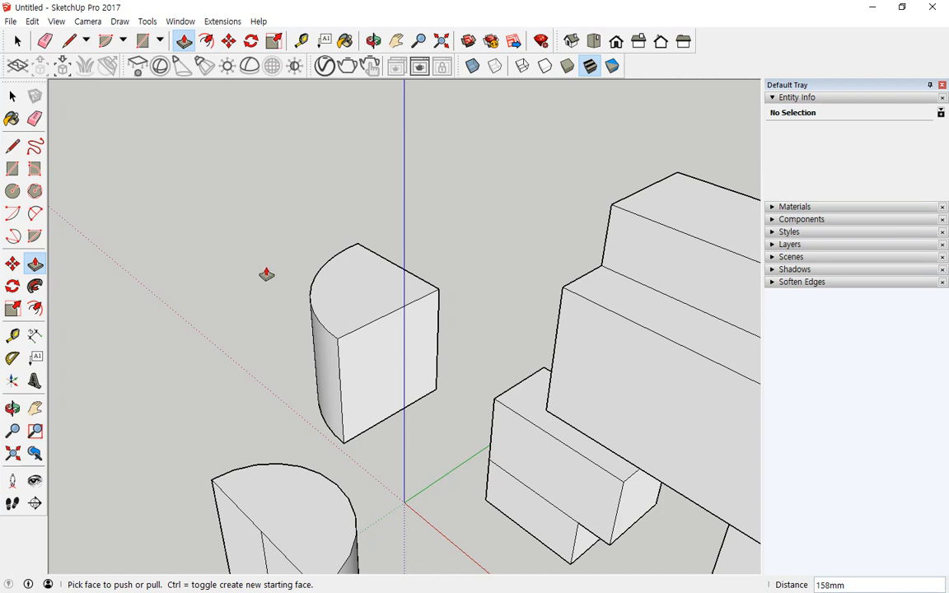
- Raise the half-round column's top and pull its upper front face out into a jutting step
left_click_drag(360, 281, 366, 172)
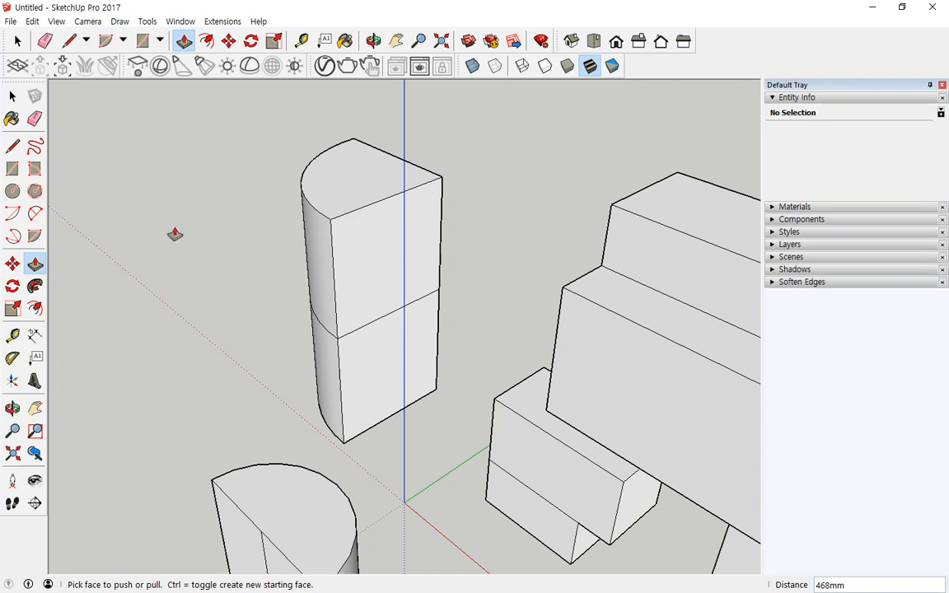
left_click_drag(336, 179, 368, 170)
left_click_drag(378, 216, 395, 234)
middle_click_drag(439, 332, 298, 298)
scroll(284, 302, "down", 6)
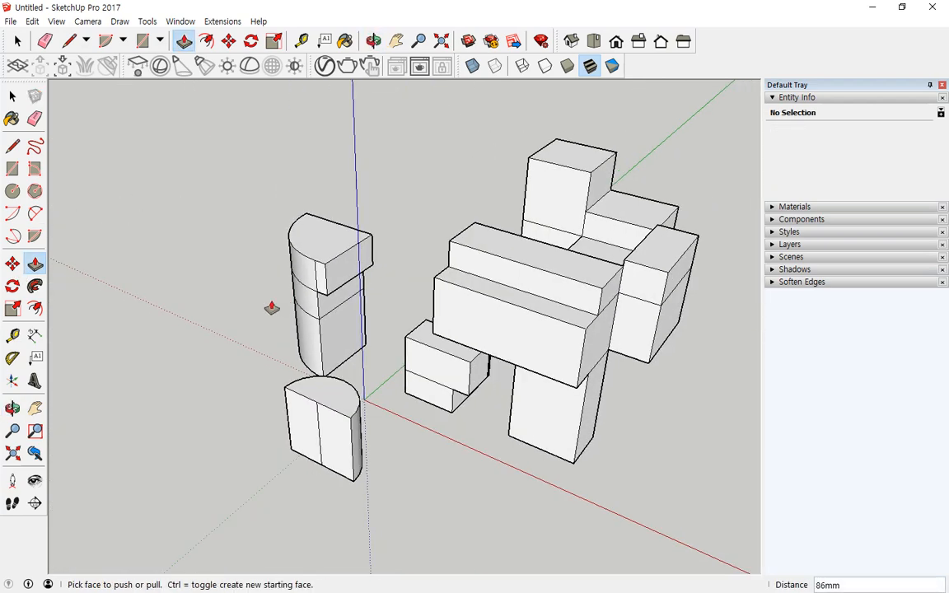
middle_click_drag(239, 309, 481, 356)
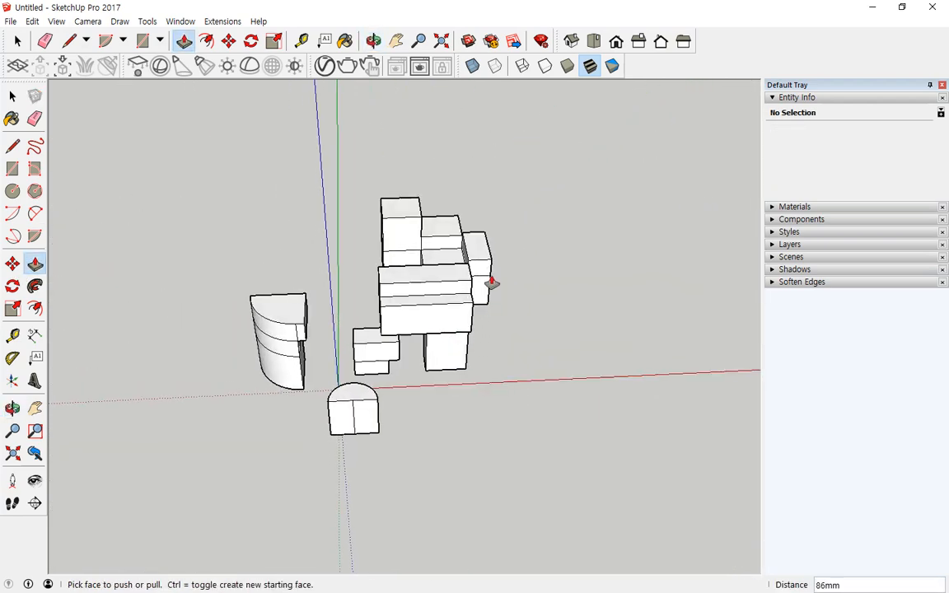
- Select all the blocky geometry with a crossing window and delete it
key("space")
left_click_drag(564, 158, 159, 476)
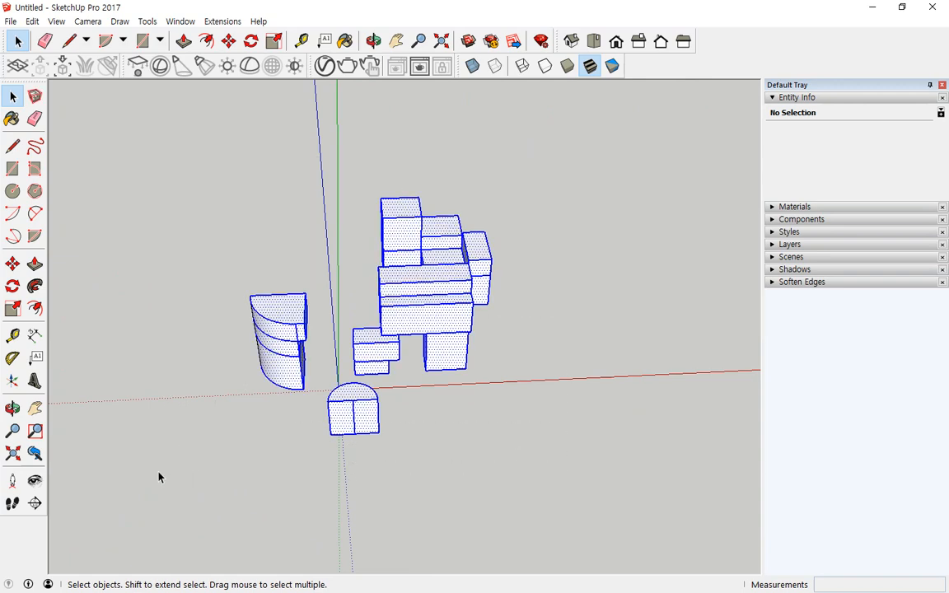
key("Delete")
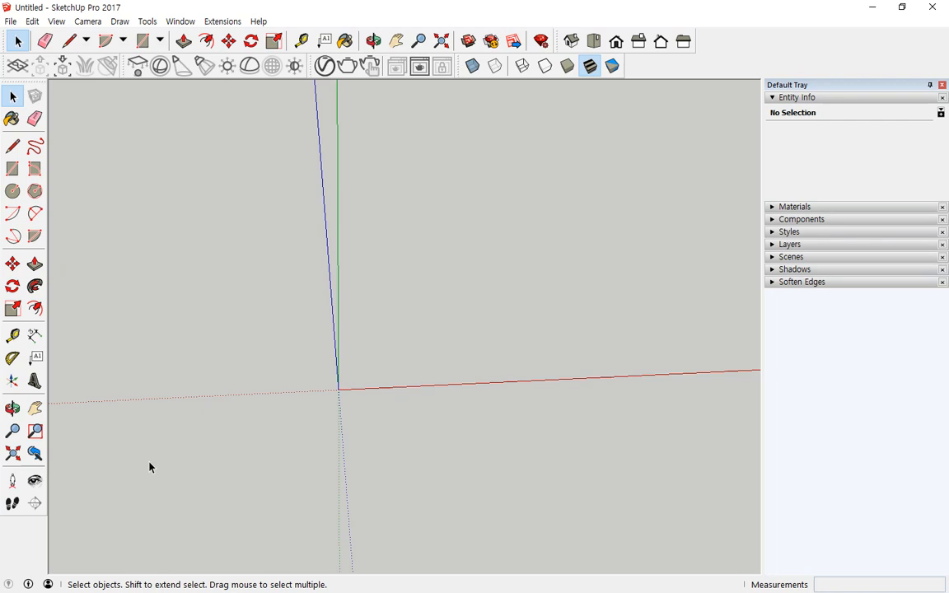
- Draw a large 24-sided circle centred at the origin
left_click(12, 191)
left_click(337, 390)
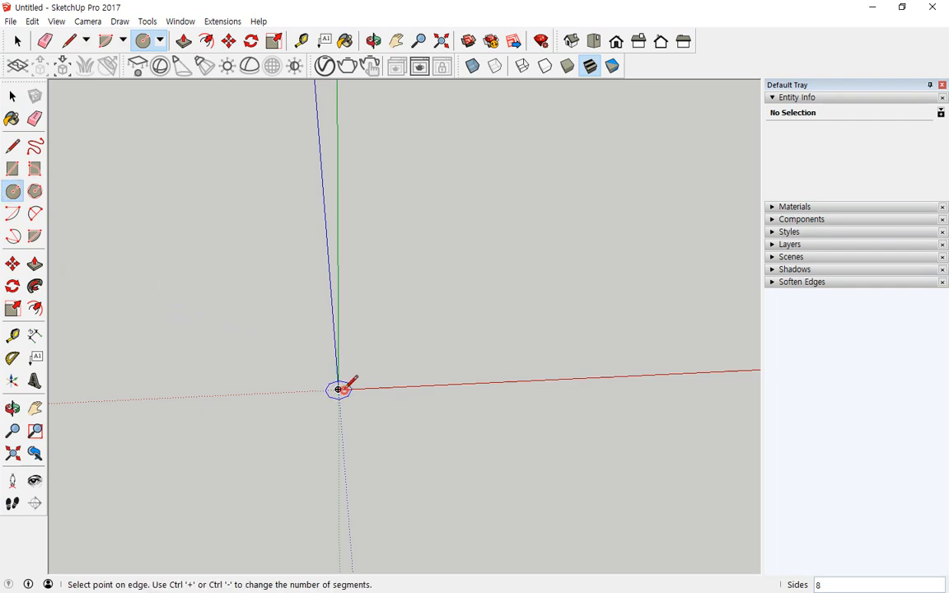
key("Escape")
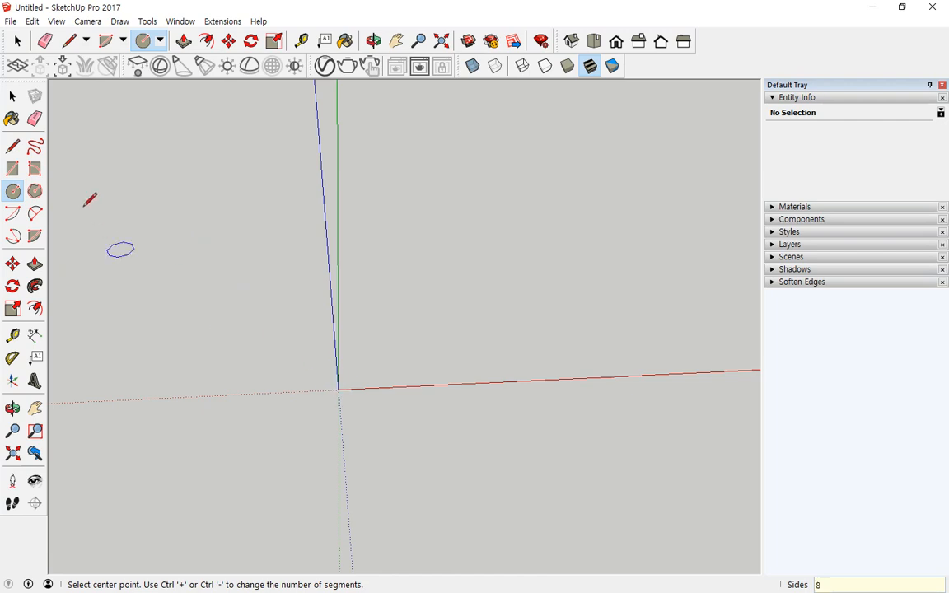
left_click(12, 146)
left_click(12, 191)
type("24")
key("Return")
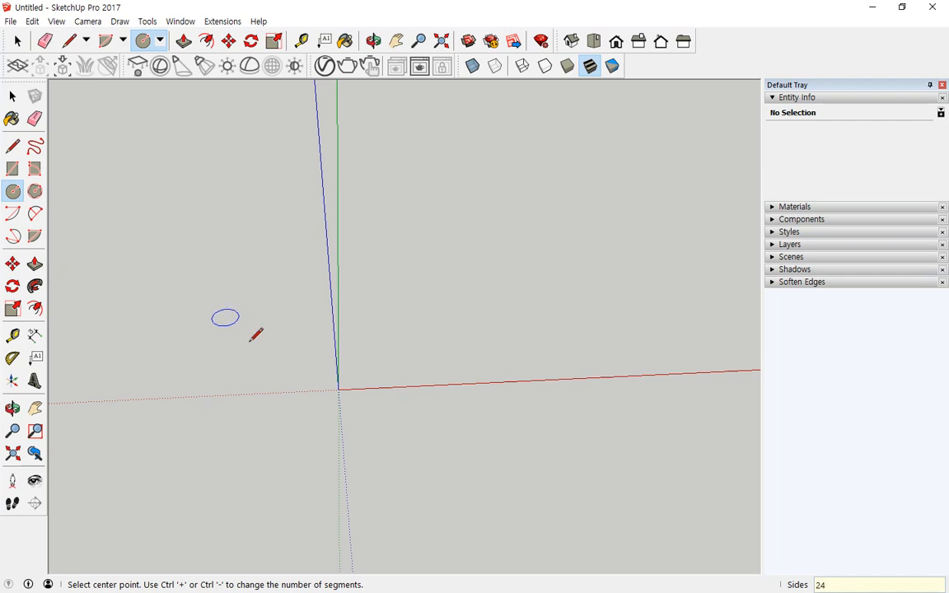
left_click(337, 389)
left_click(411, 377)
- Draw a small upright circle centred on the red axis at the large circle's edge
mouse_move(409, 440)
middle_mouse_down()
mouse_move(151, 410)
mouse_move(218, 452)
middle_mouse_up()
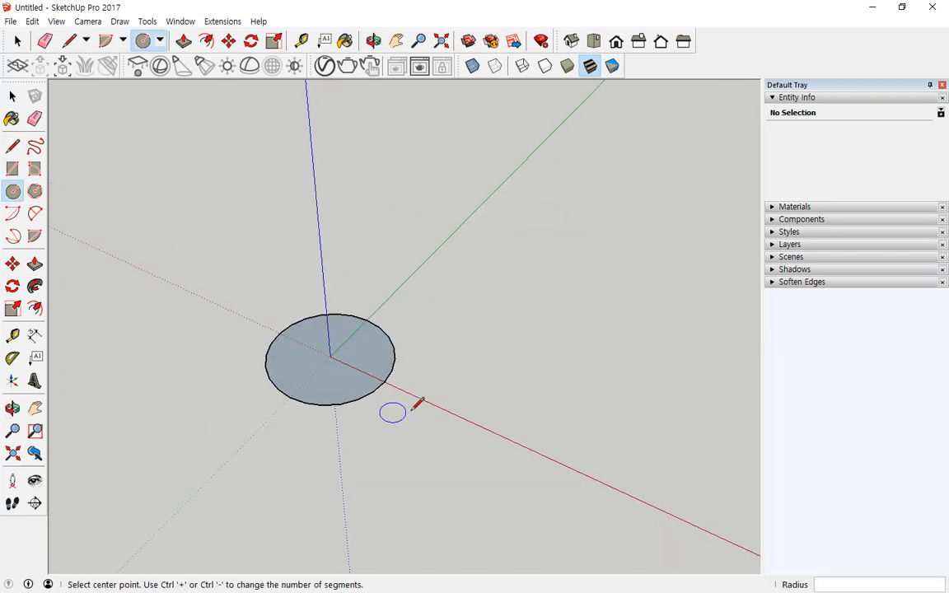
scroll(420, 383, "up", 3)
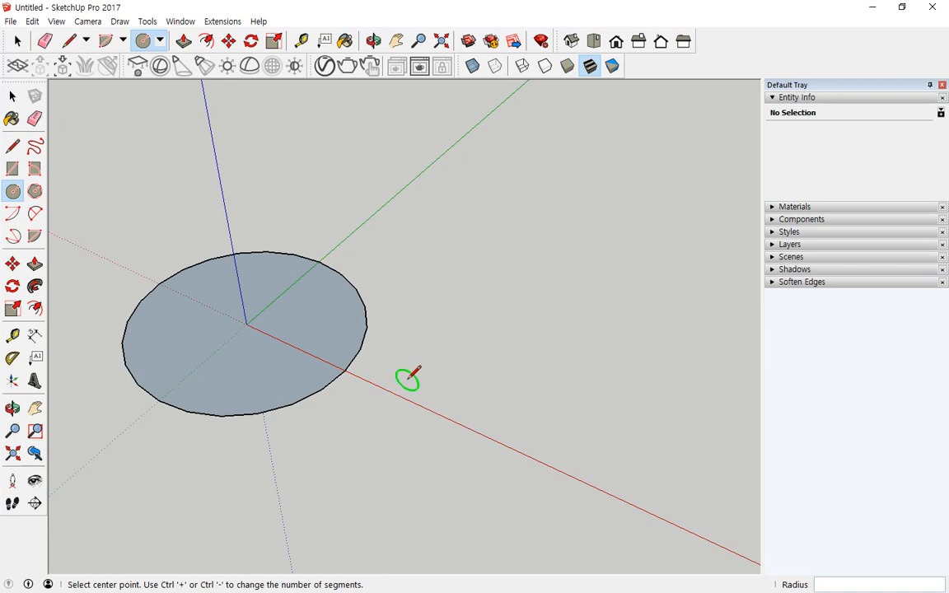
middle_click_drag(408, 378, 427, 357)
left_click(407, 383)
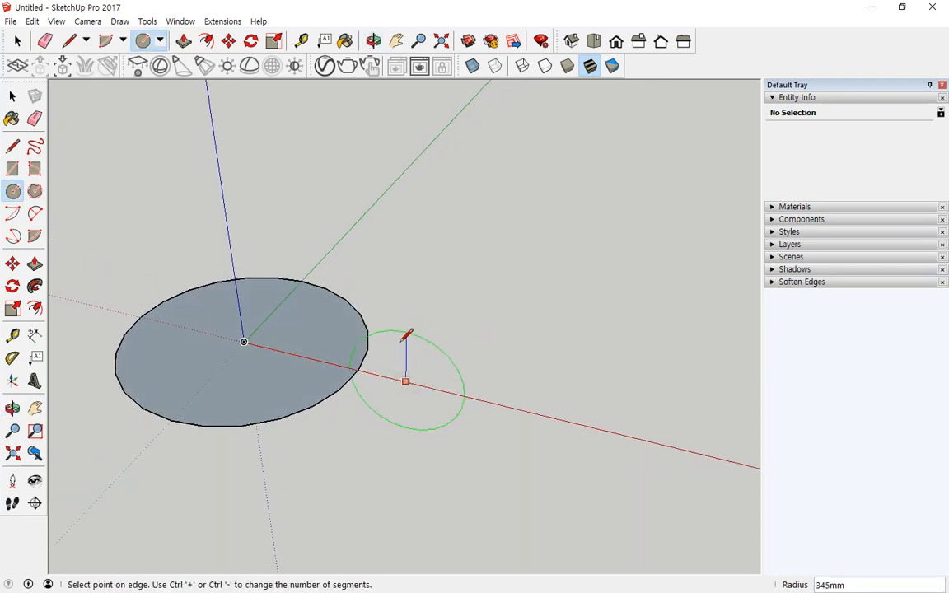
left_click(400, 347)
middle_click_drag(296, 422, 296, 292)
key("p")
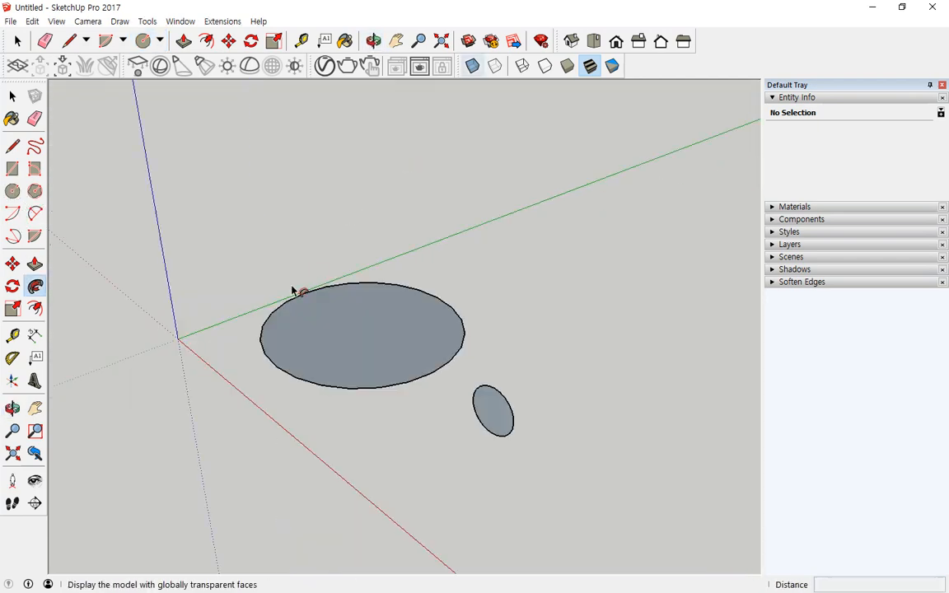
left_click(35, 267)
left_click(36, 288)
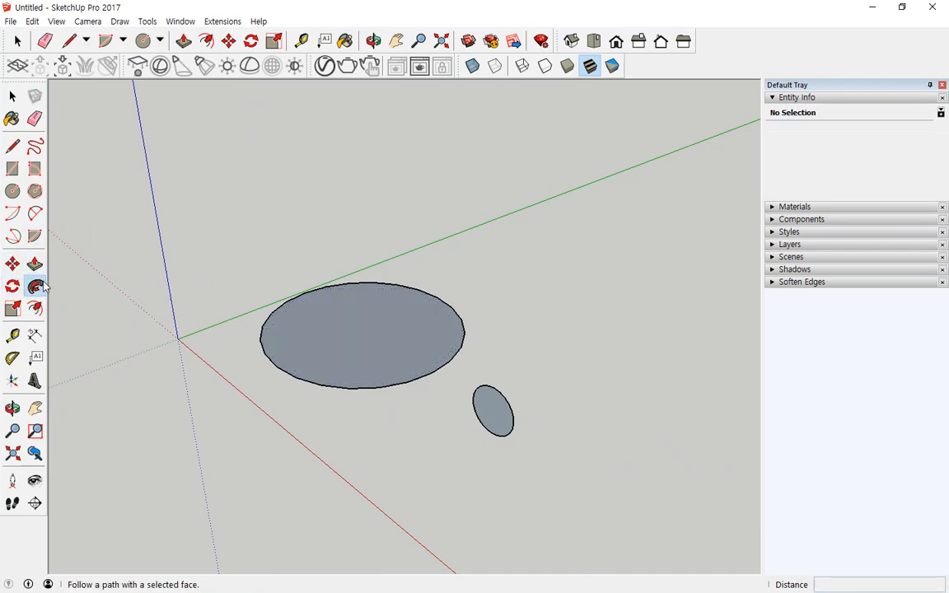
left_click(504, 413)
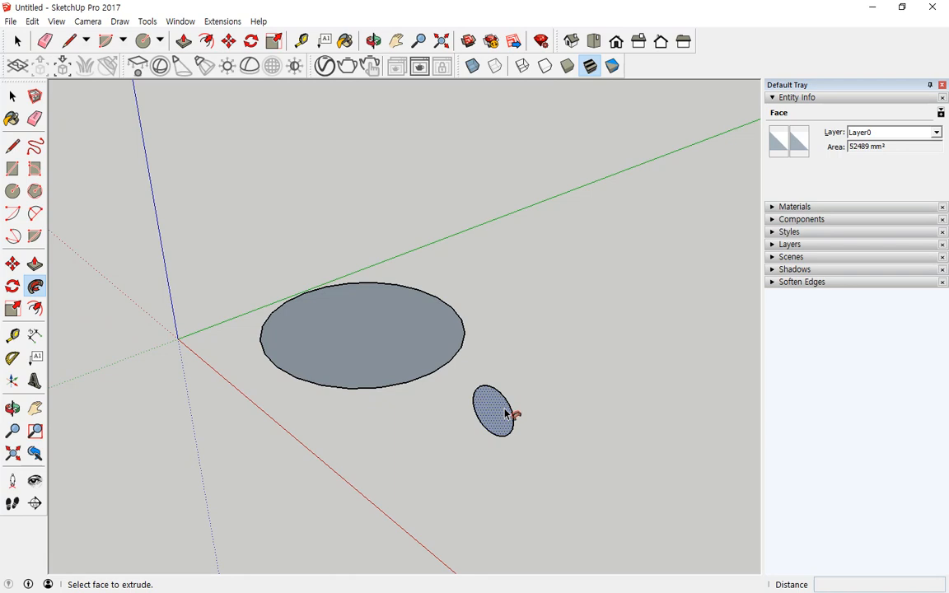
left_click(506, 413)
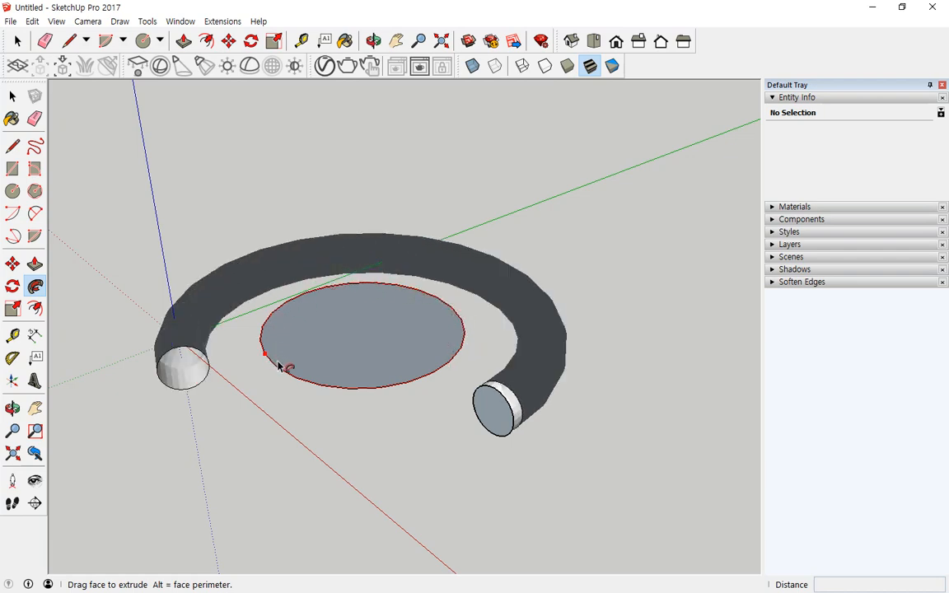
left_click(436, 376)
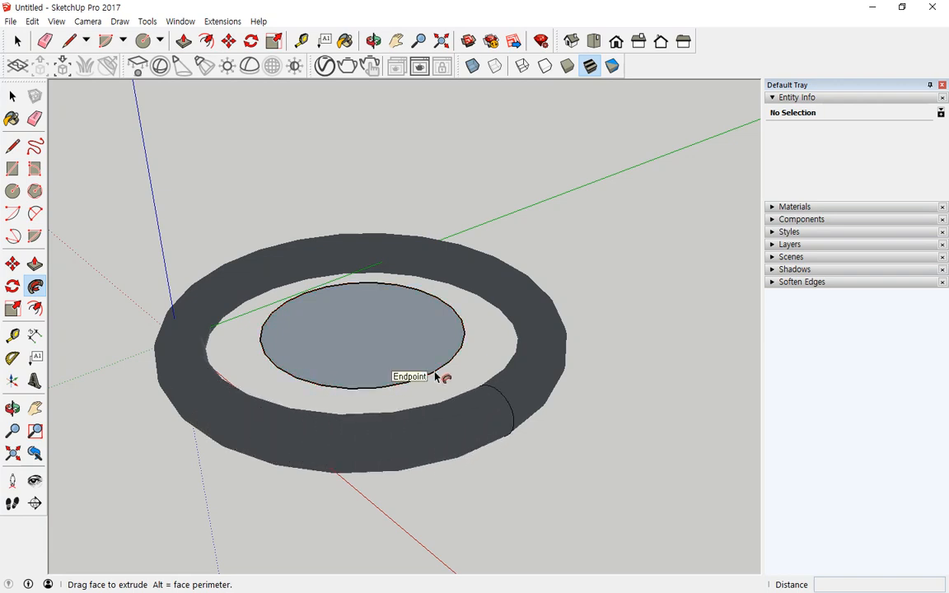
left_click(432, 383)
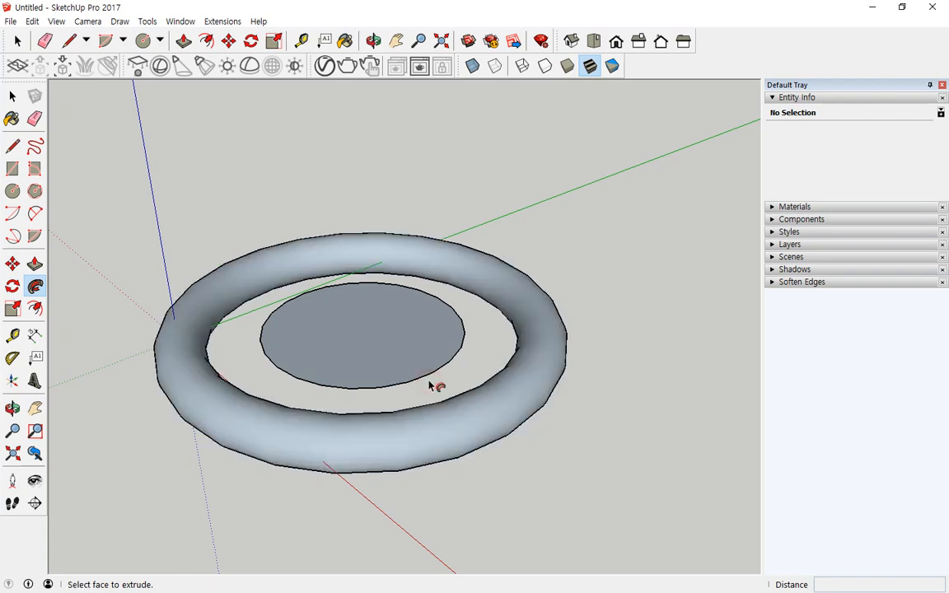
left_click(301, 357)
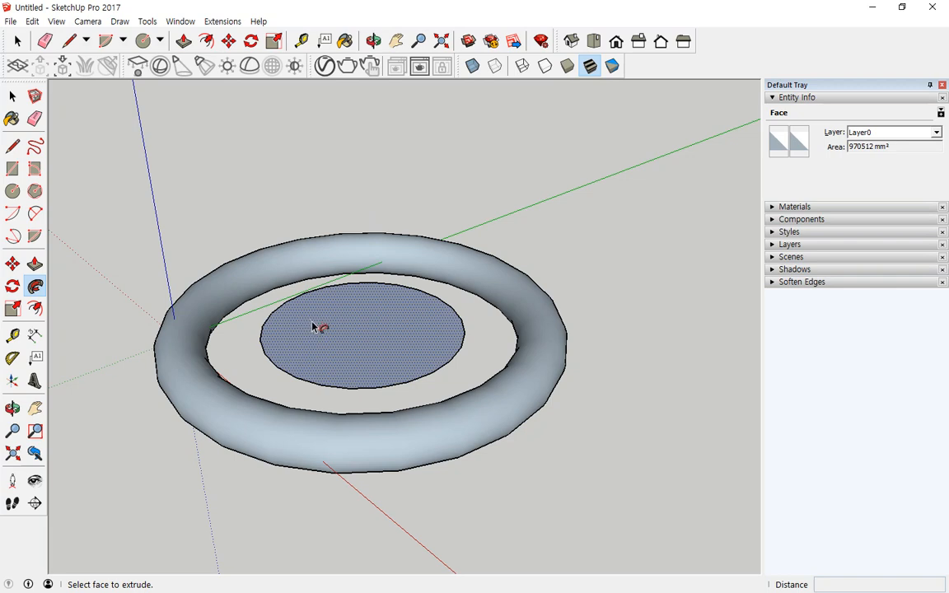
key("ctrl+z")
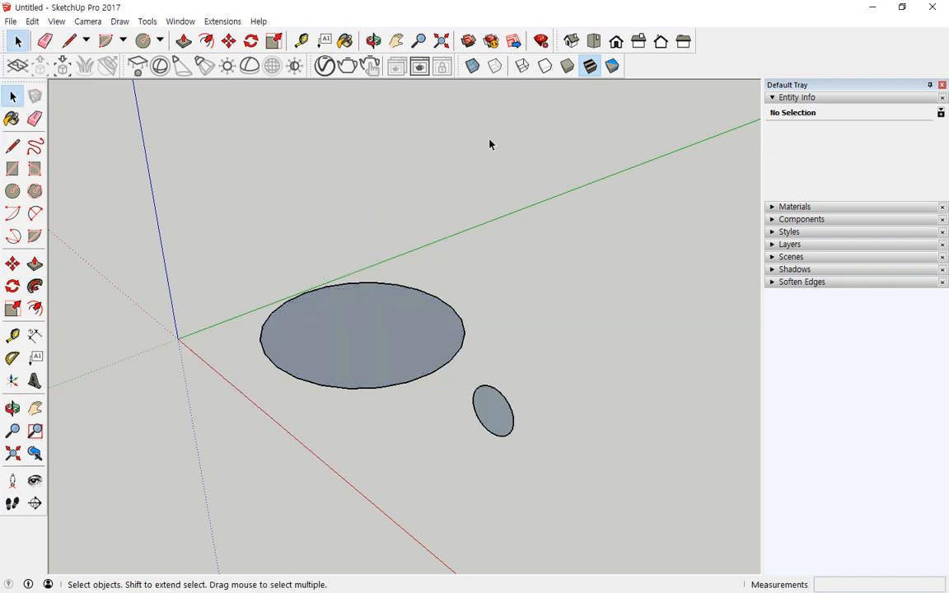
- Follow Me the small circle around the selected large circle, then undo the sweep
left_click(455, 312)
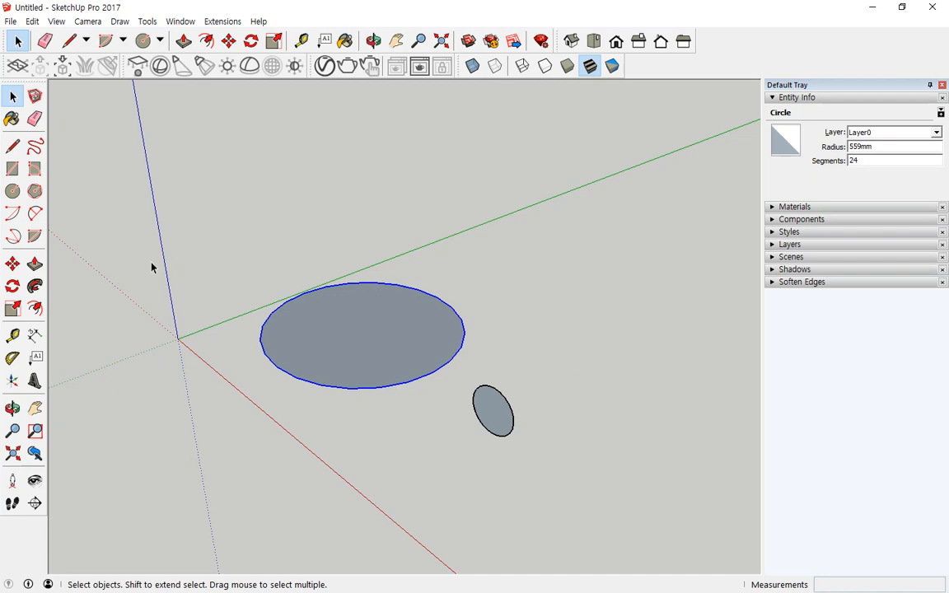
left_click(36, 286)
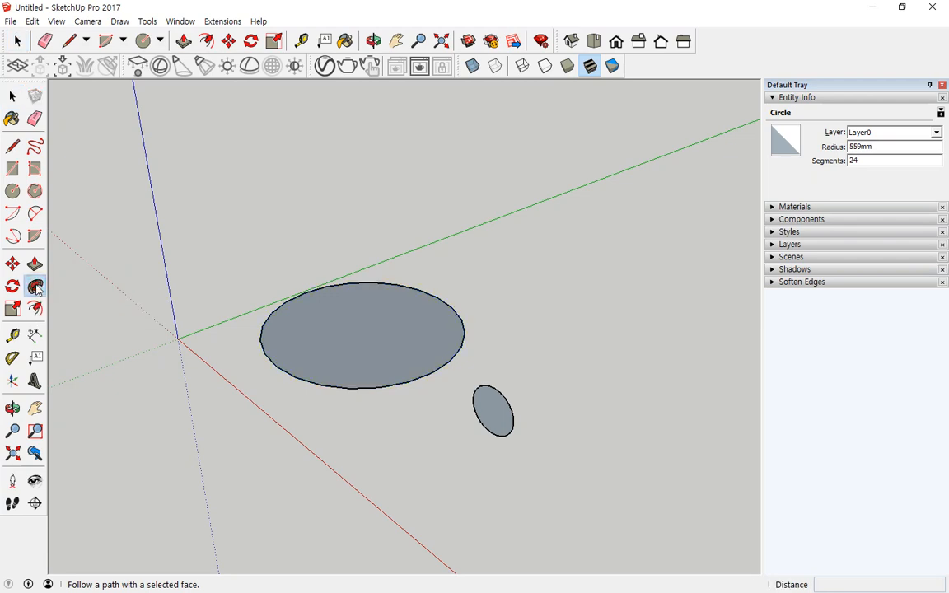
left_click(497, 418)
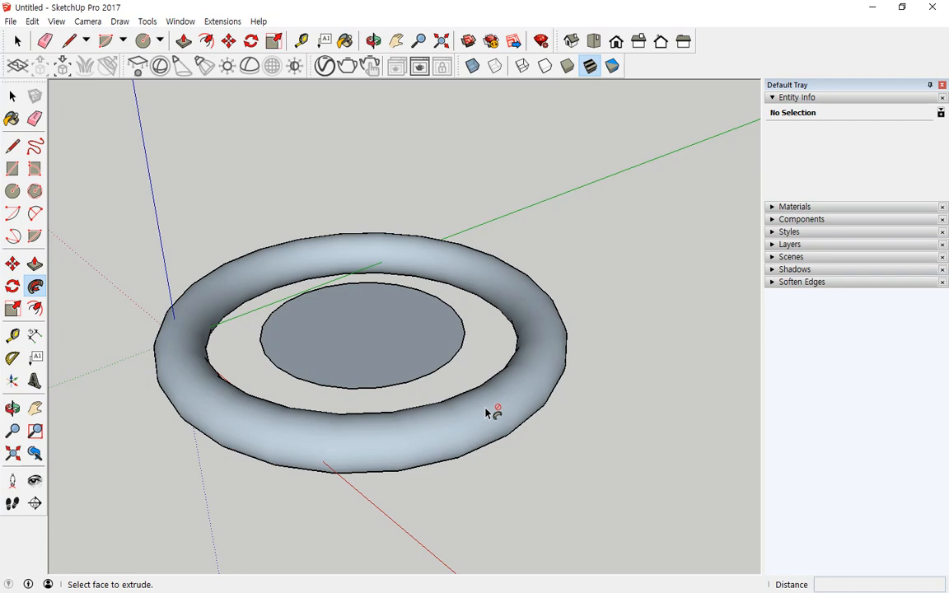
key("ctrl+z")
- Reselect the large circle as the path and sweep the small circle into a torus
left_click(11, 97)
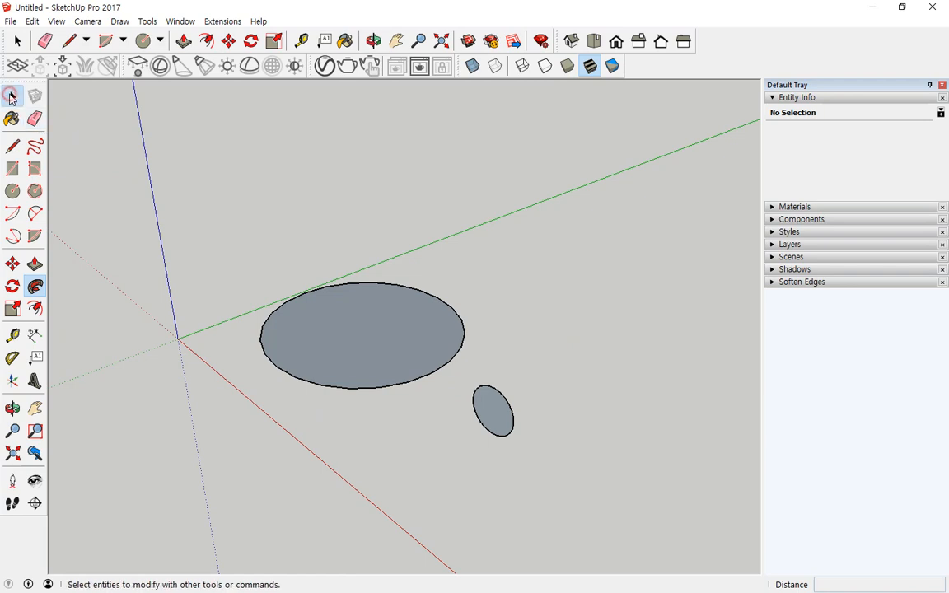
left_click(11, 97)
left_click(382, 388)
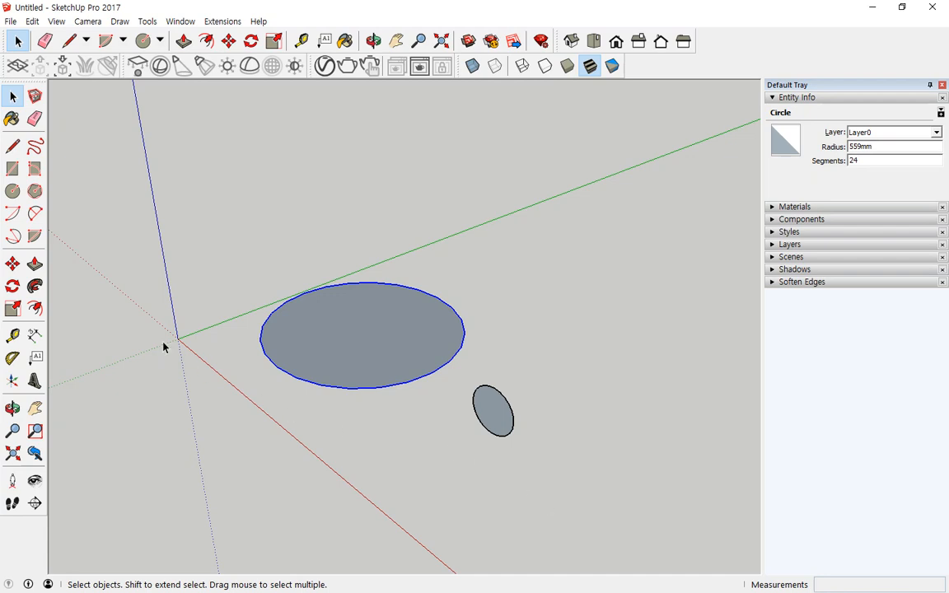
left_click(35, 285)
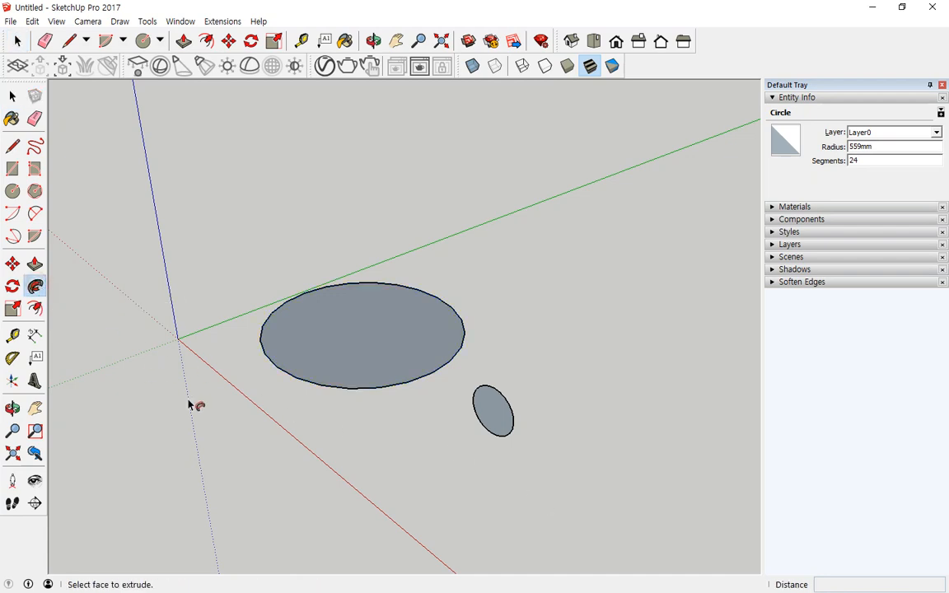
left_click(493, 414)
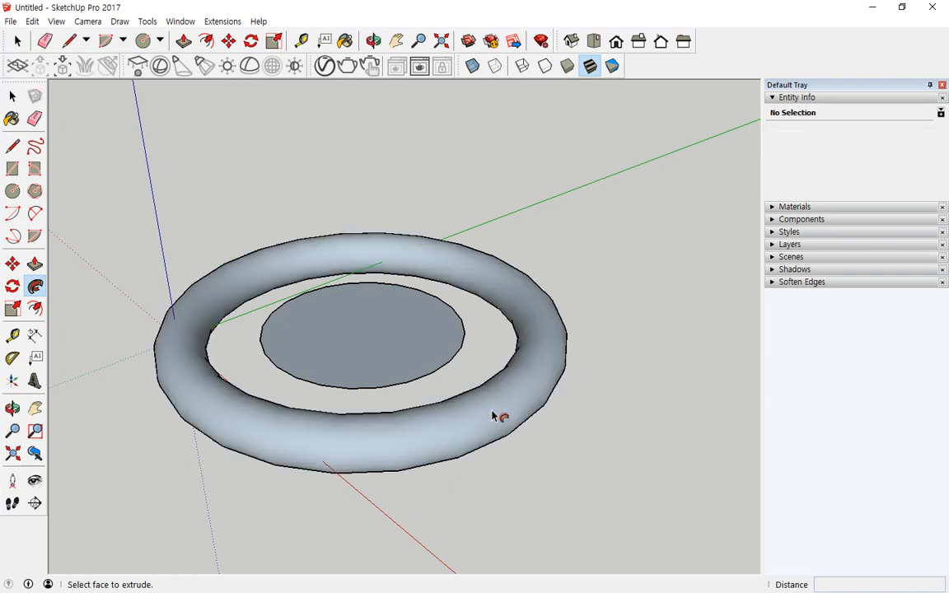
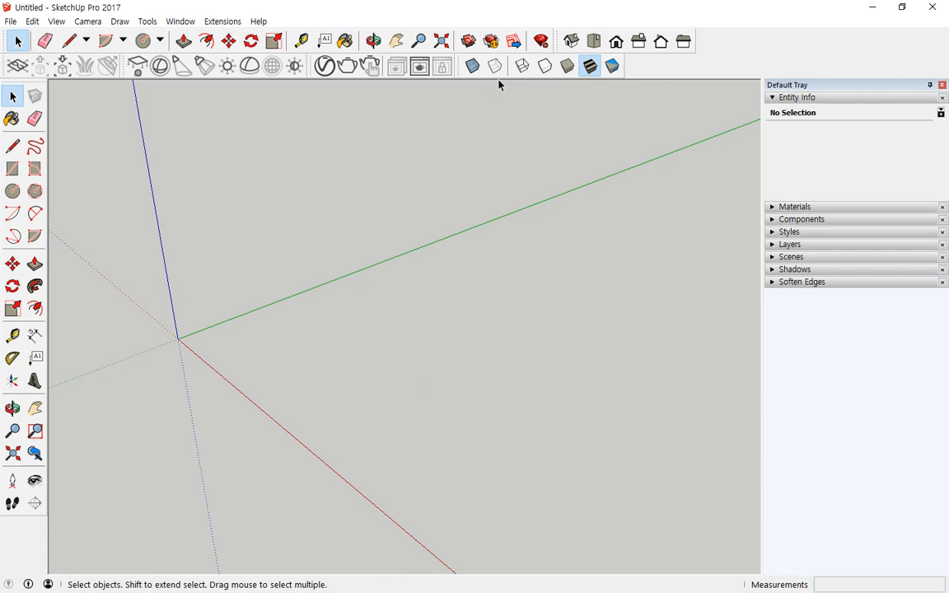
- Draw a 200mm-radius circle on the ground as the cone's base
left_click(12, 190)
left_click(553, 280)
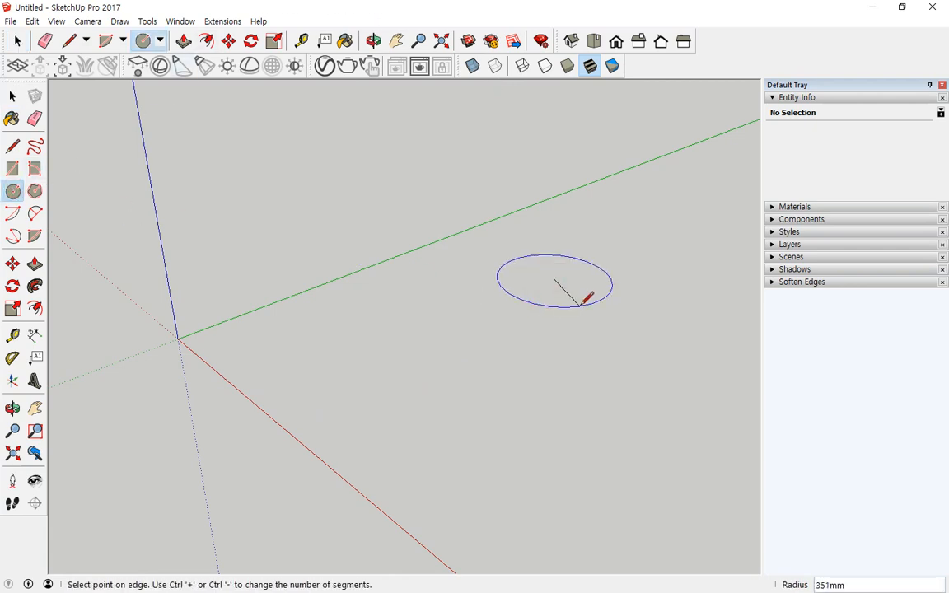
type("200")
key("Return")
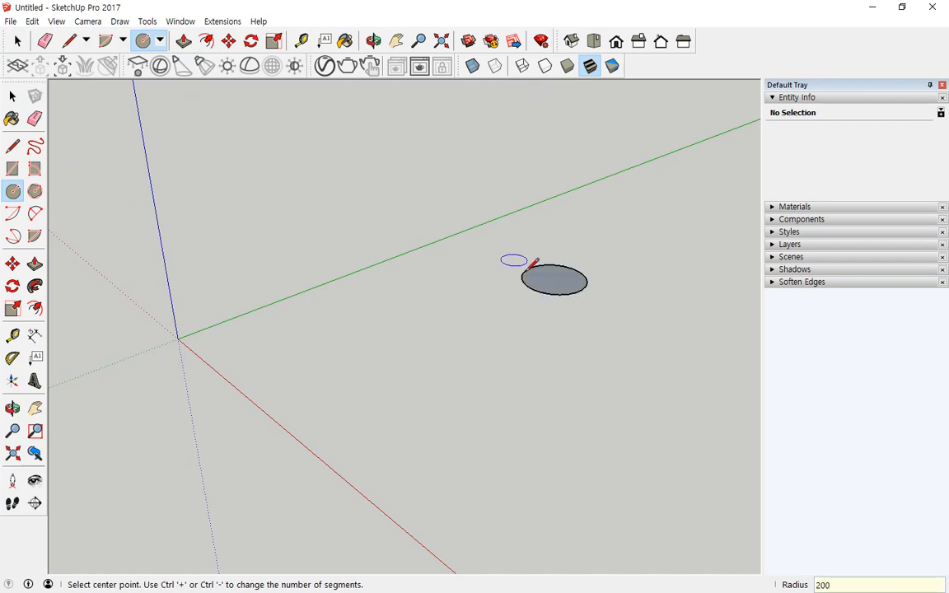
scroll(560, 264, "up", 3)
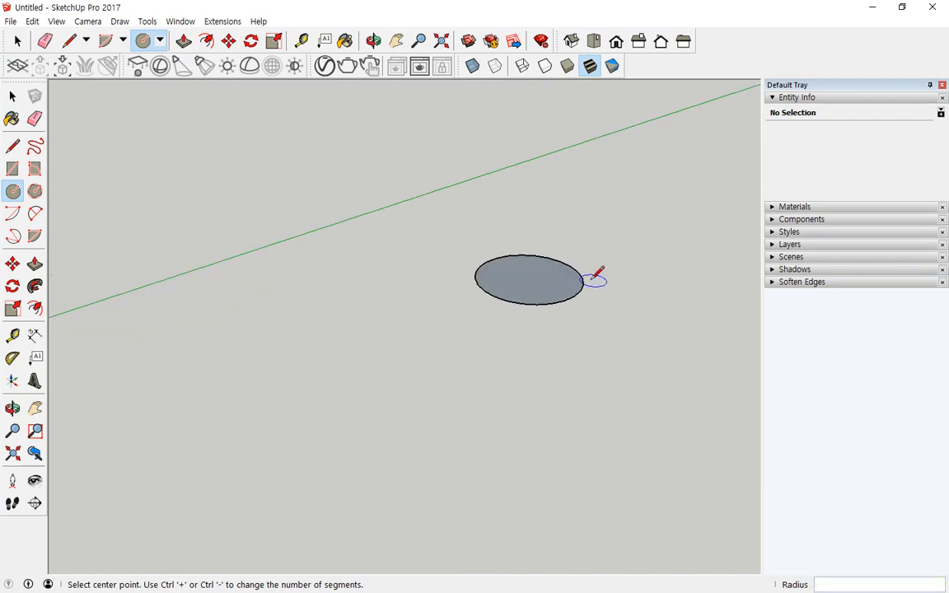
- Draw a trial triangle with a 300mm vertical edge on the circle, then undo it
left_click(12, 148)
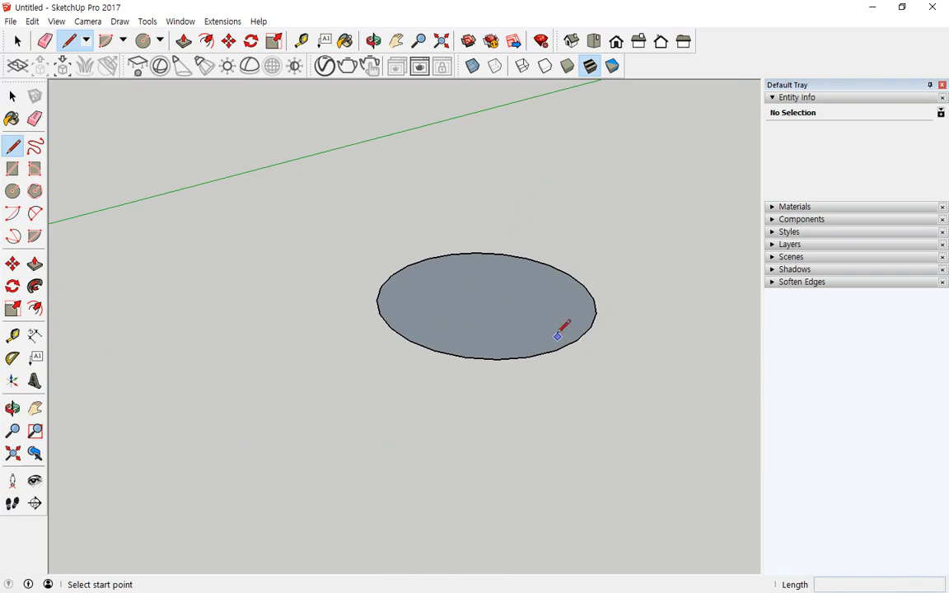
left_click(485, 299)
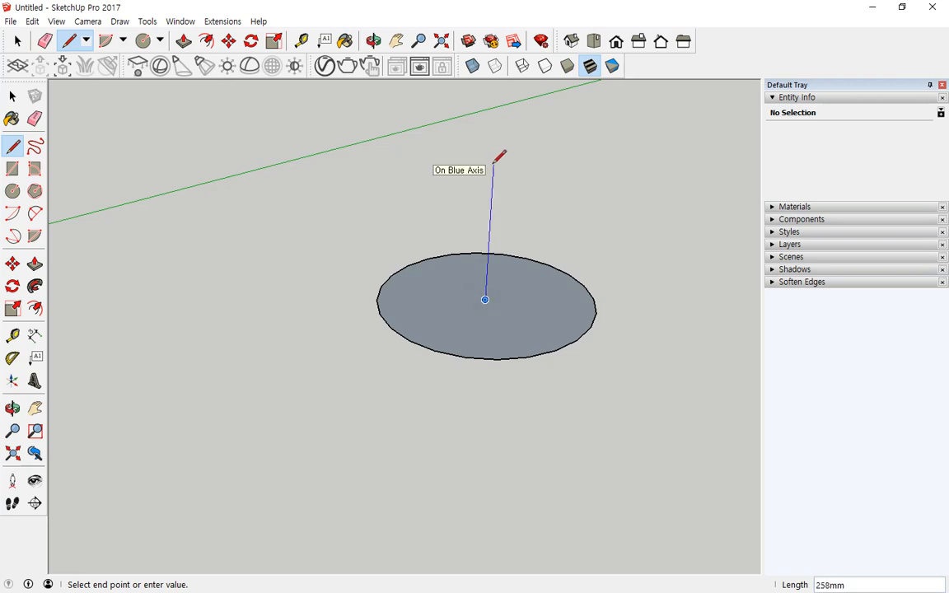
type("300")
key("Return")
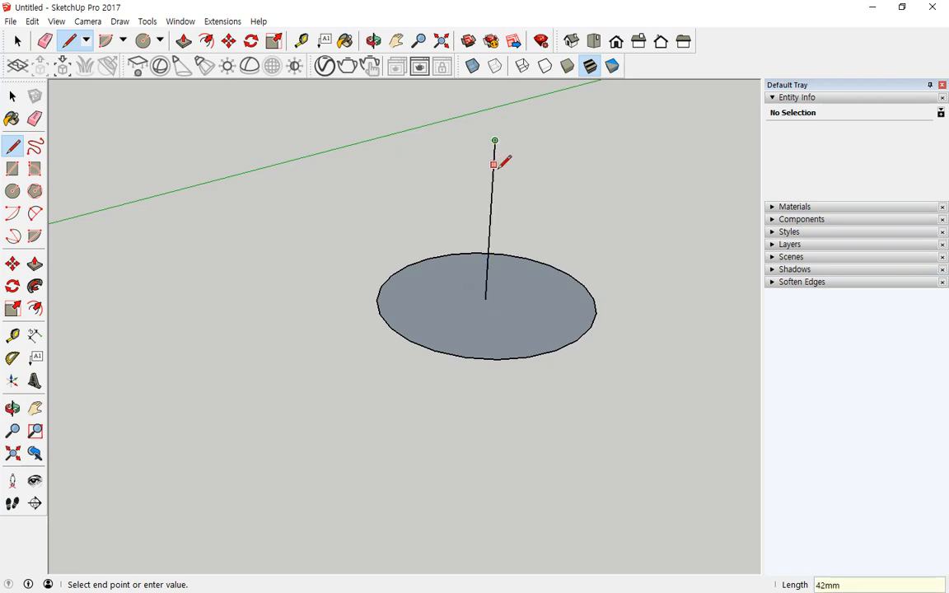
left_click(576, 339)
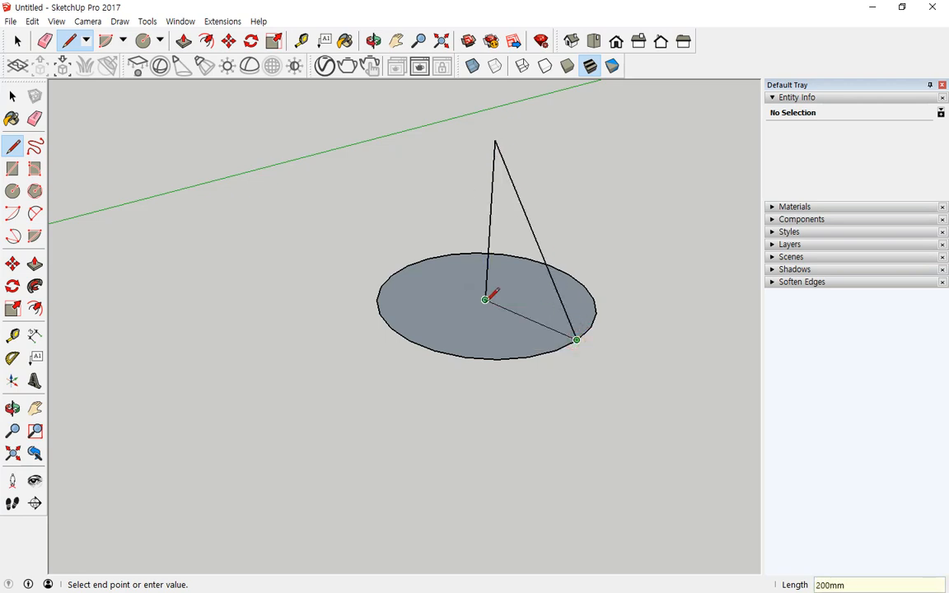
left_click(485, 300)
middle_click_drag(379, 426, 518, 493)
key("ctrl+z")
key("ctrl+z")
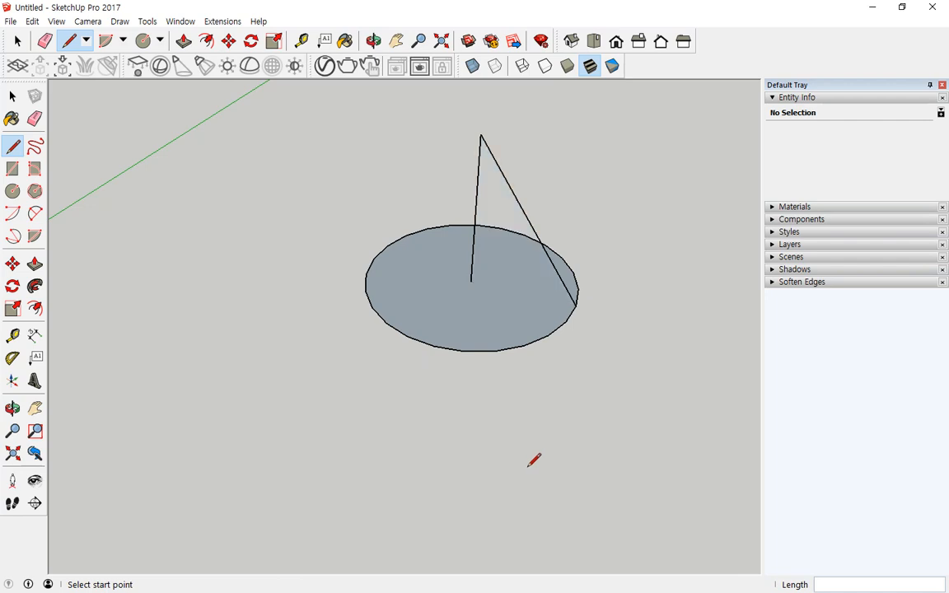
key("ctrl+z")
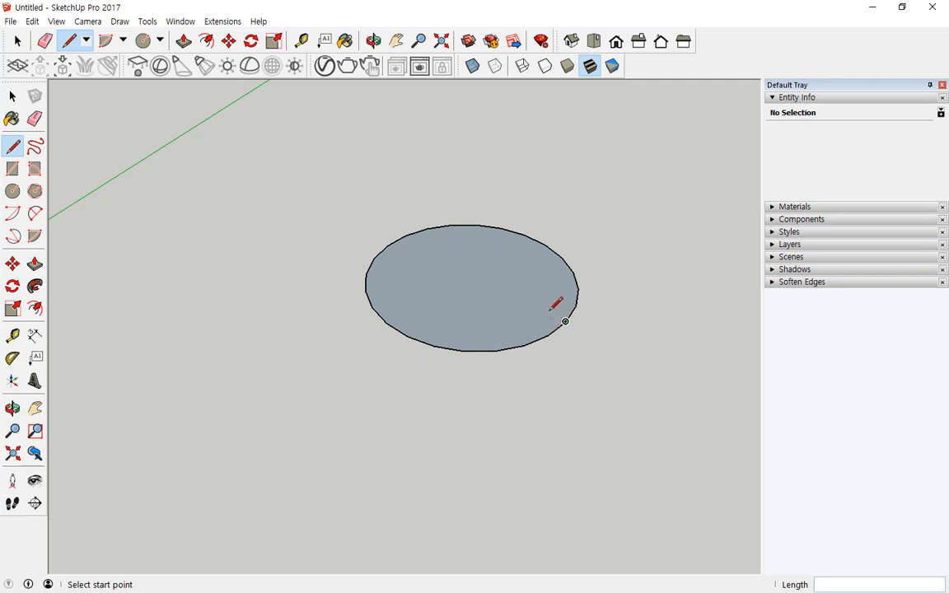
- Draw a right-triangle profile: 300mm up from the circle centre, down to its edge
left_click(470, 280)
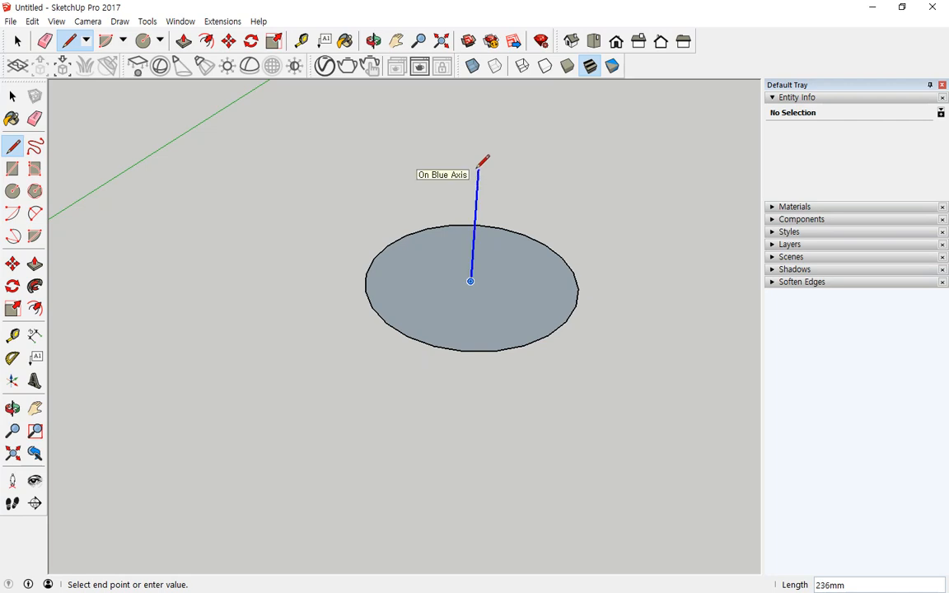
type("300")
key("Return")
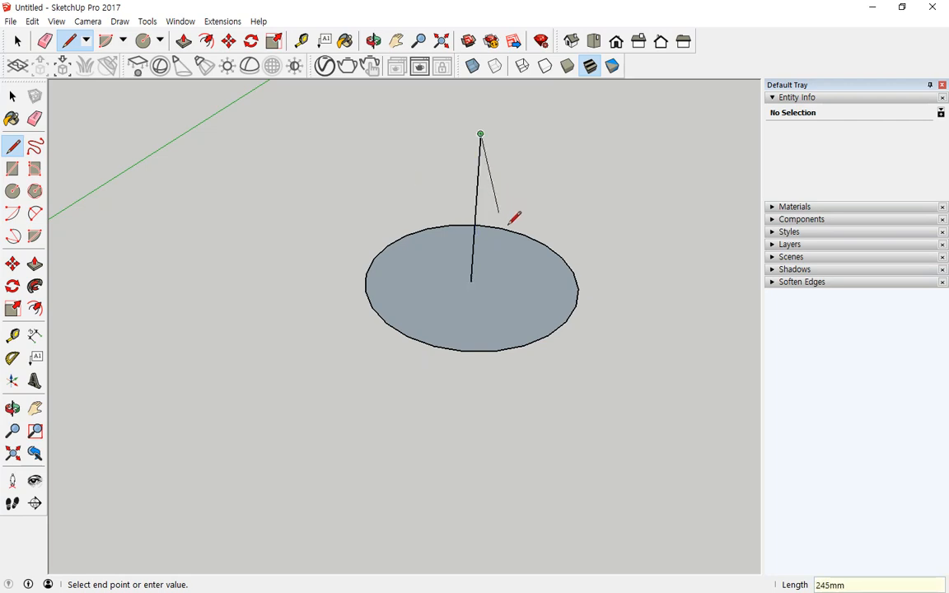
left_click(566, 321)
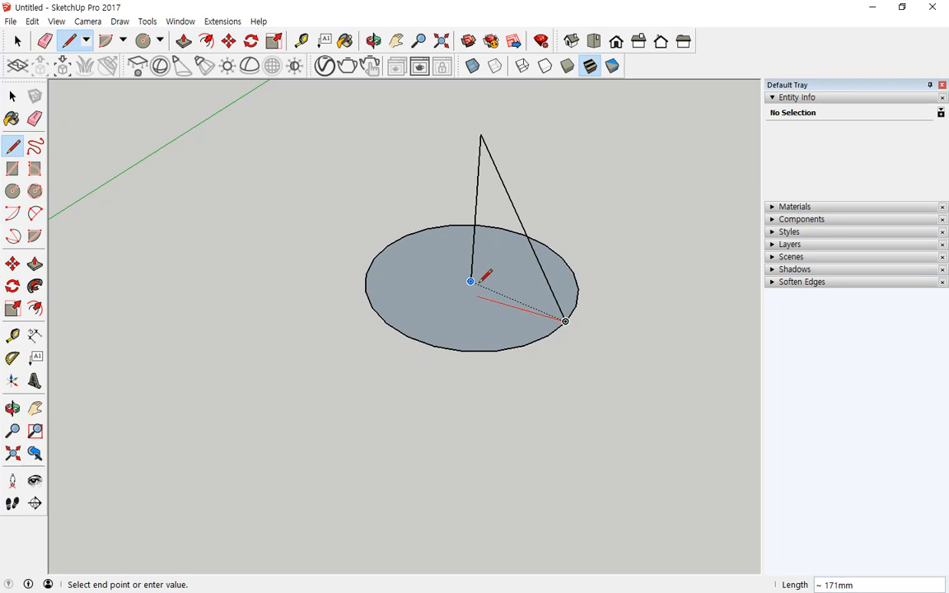
left_click(470, 281)
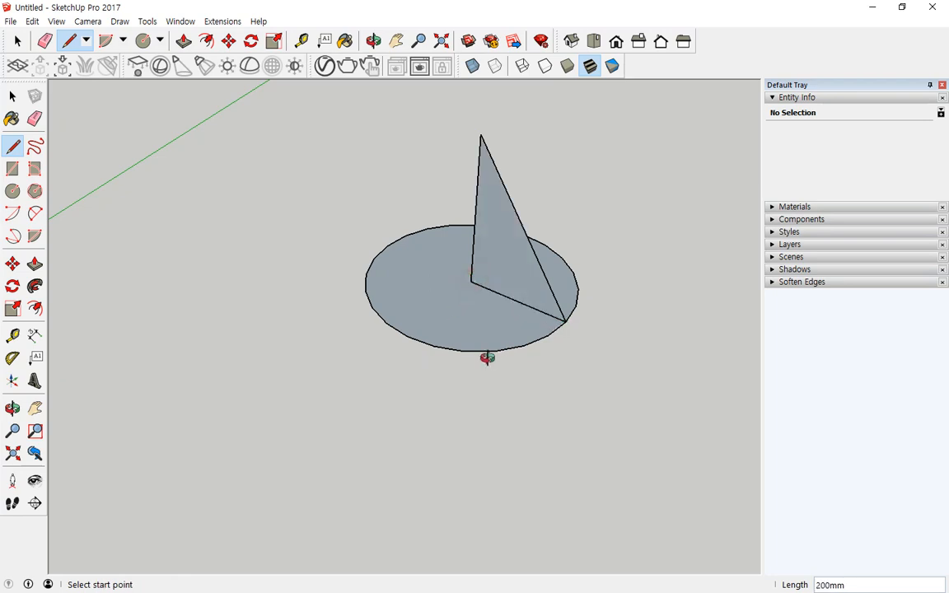
middle_click_drag(485, 356, 566, 376)
- Select the circle's edge and Follow Me the triangle around it into a cone
key("space")
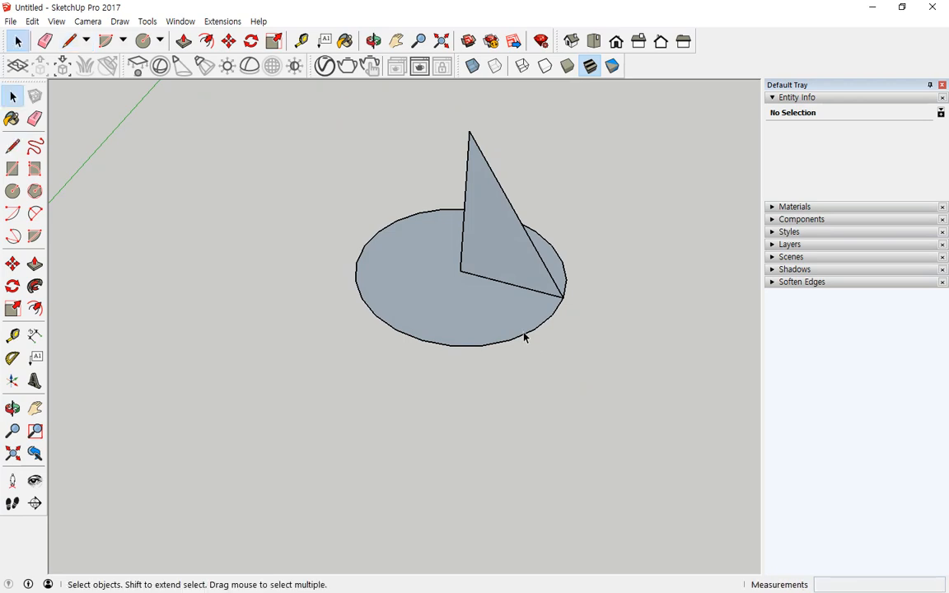
left_click(524, 336)
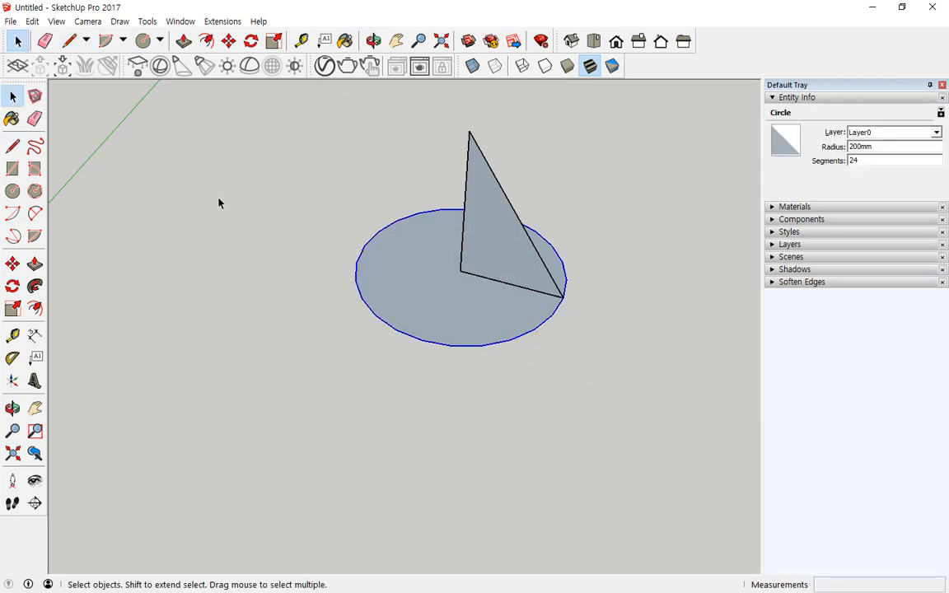
left_click(35, 286)
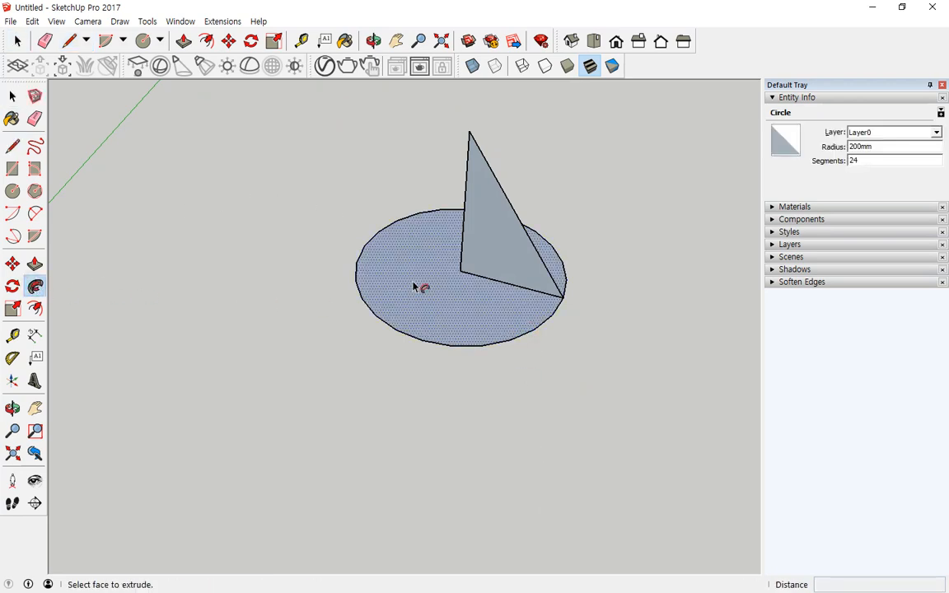
left_click(496, 239)
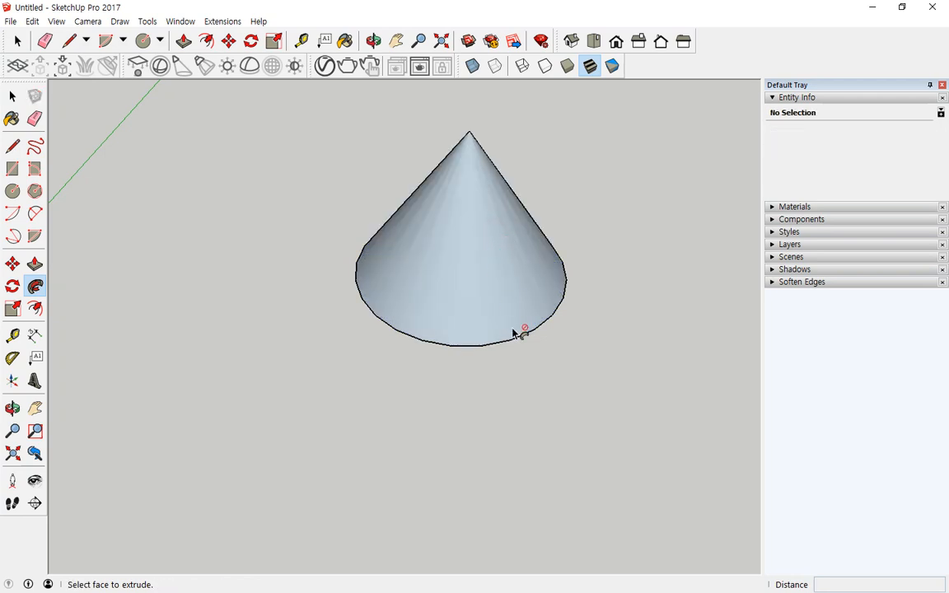
scroll(520, 338, "down", 2)
middle_click_drag(499, 352, 290, 360, "shift")
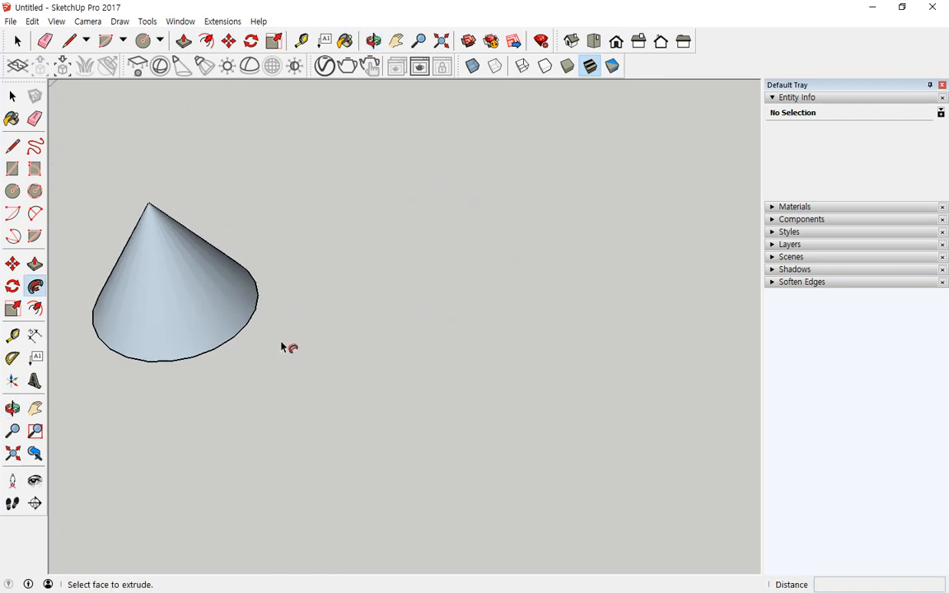
- Draw an 8-sided polygon of 200mm radius beside the cone
left_click(37, 193)
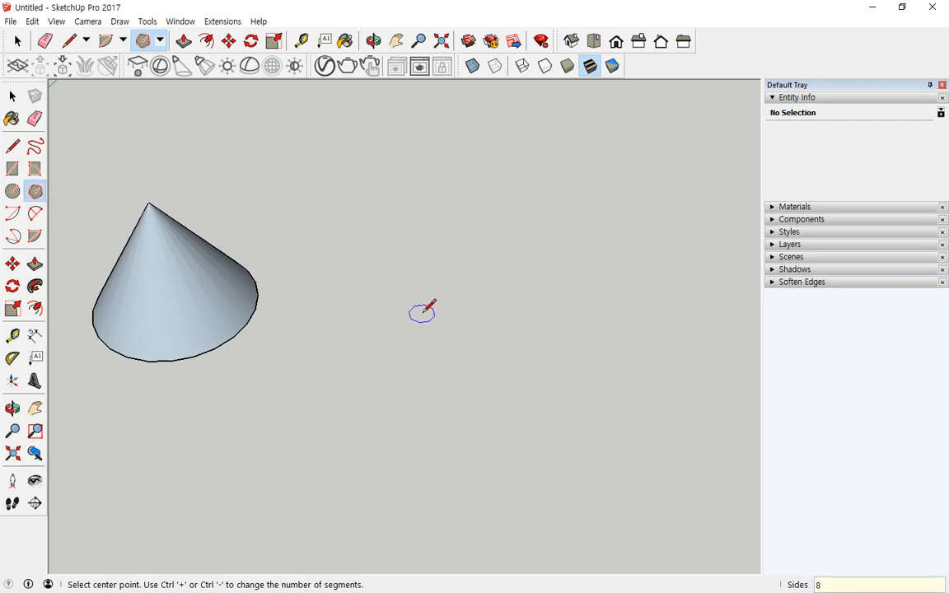
left_click(449, 314)
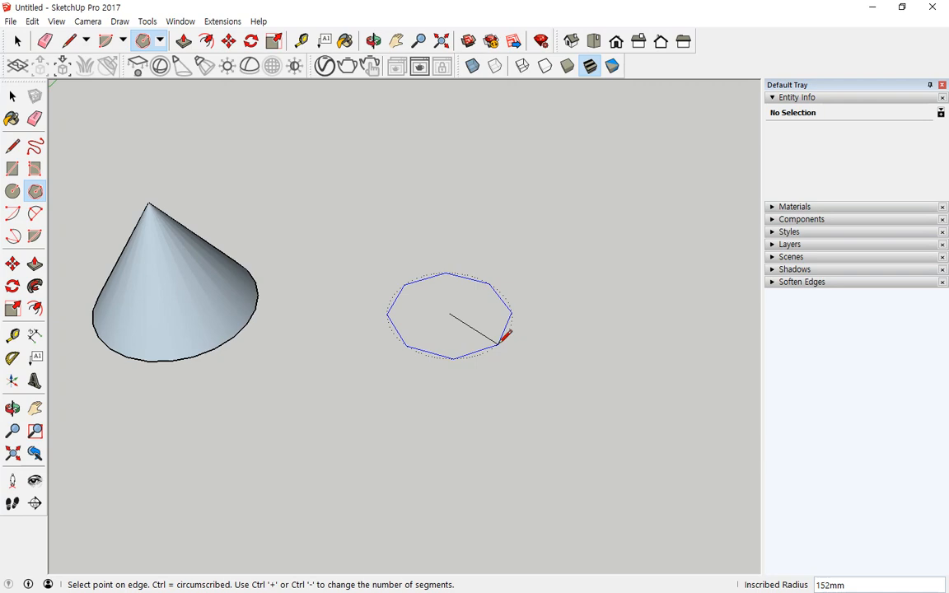
key("Return")
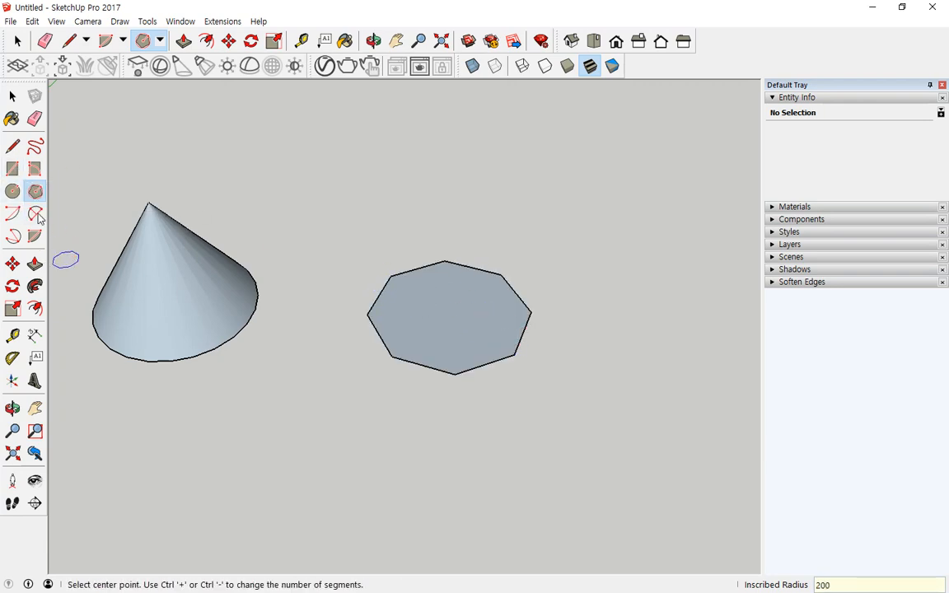
- Draw a triangle profile from an octagon vertex to the centre, rising 300mm
left_click(12, 146)
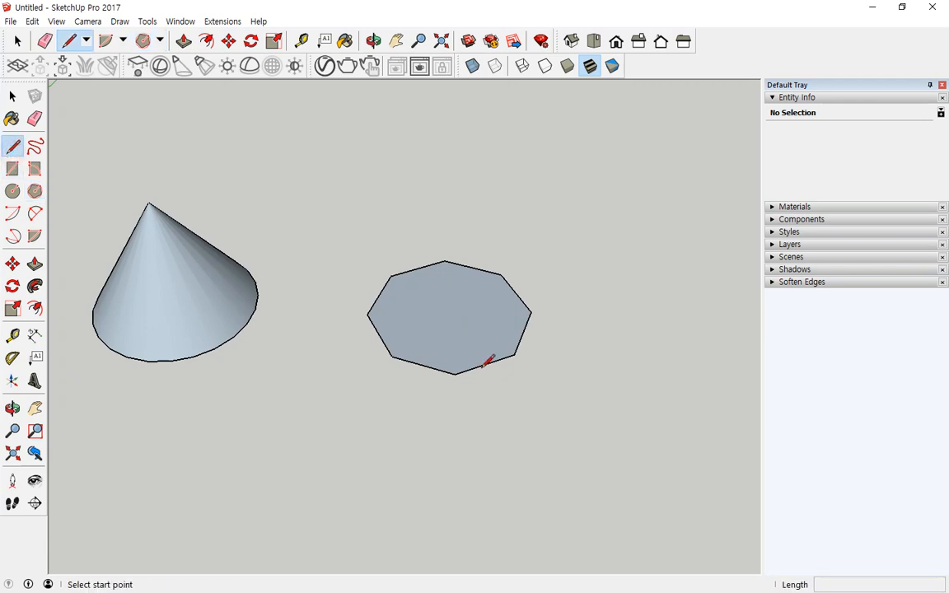
left_click(531, 312)
left_click(449, 312)
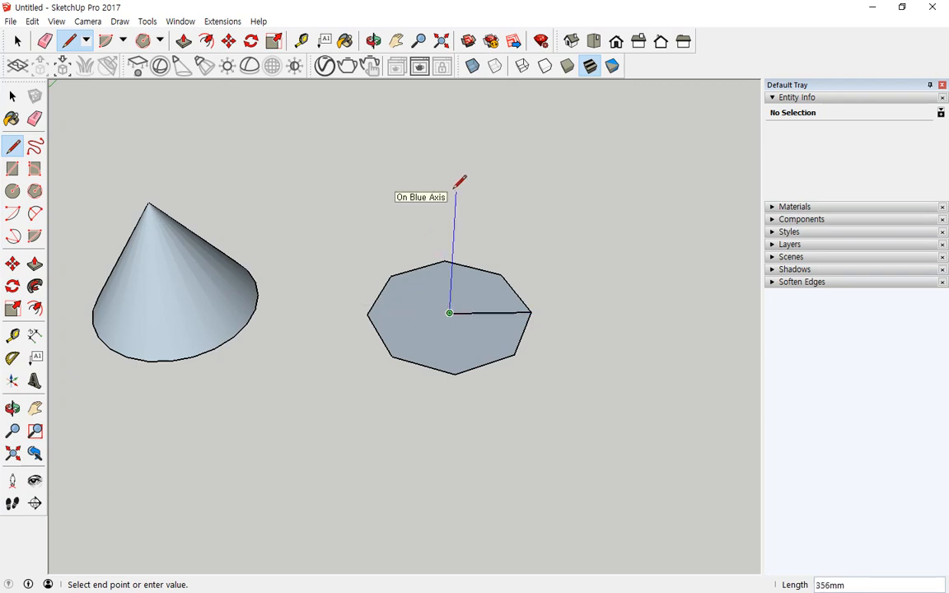
type("300")
key("Return")
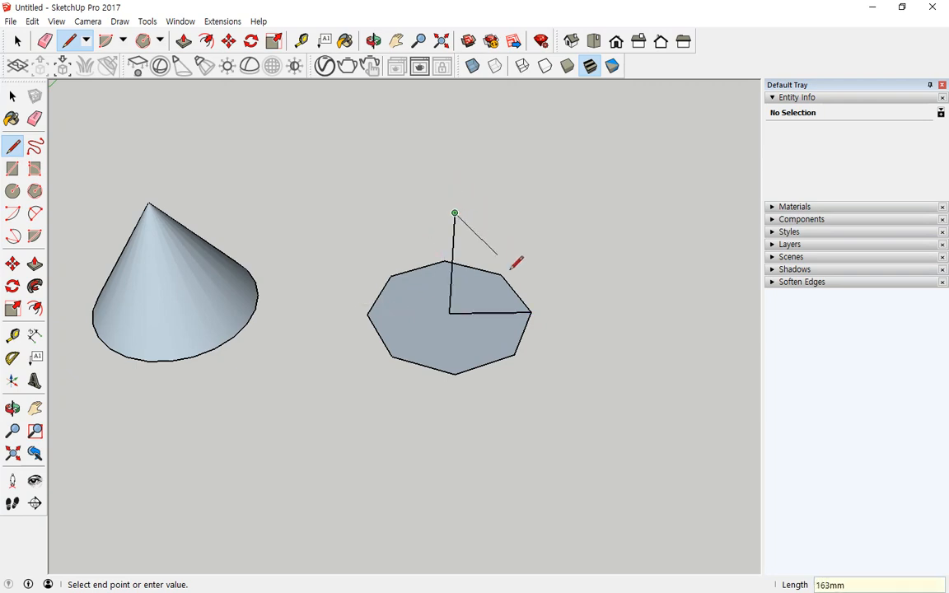
left_click(531, 312)
middle_click_drag(575, 354, 434, 318)
- Select the octagon's edge and Follow Me the triangle into an octagonal pyramid
key("space")
left_click(484, 384)
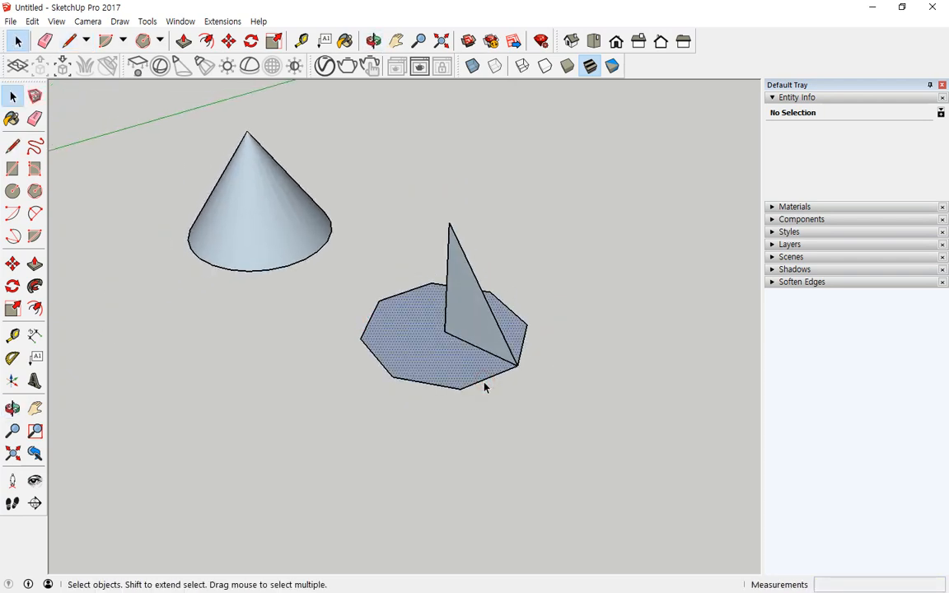
left_click(483, 385)
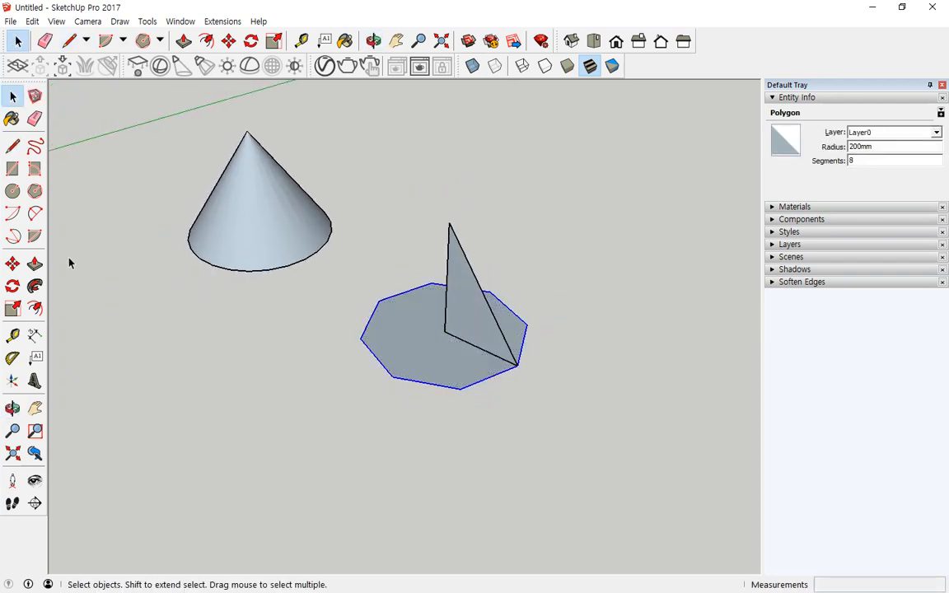
left_click(35, 287)
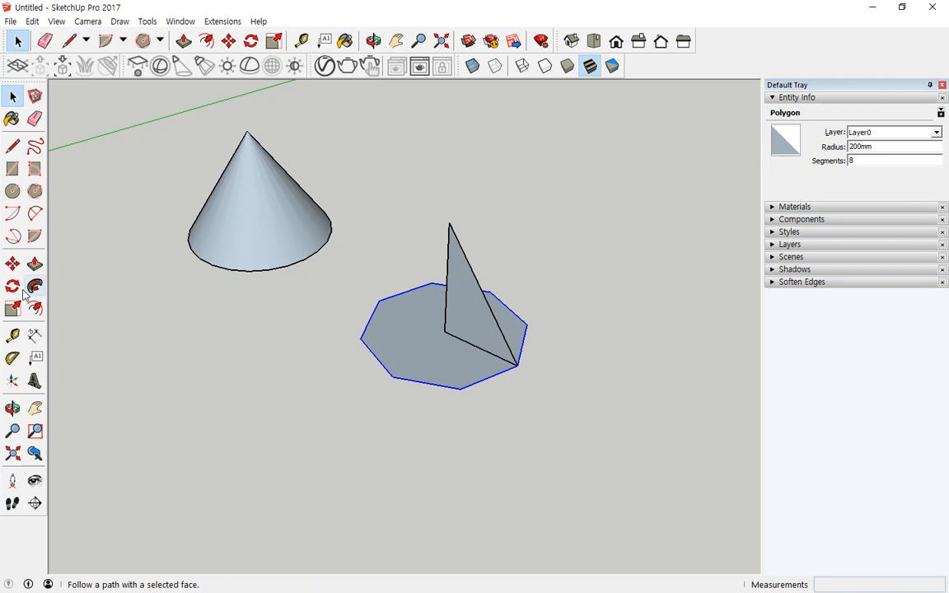
left_click(460, 324)
middle_click_drag(334, 418, 605, 373)
scroll(375, 366, "down", 2)
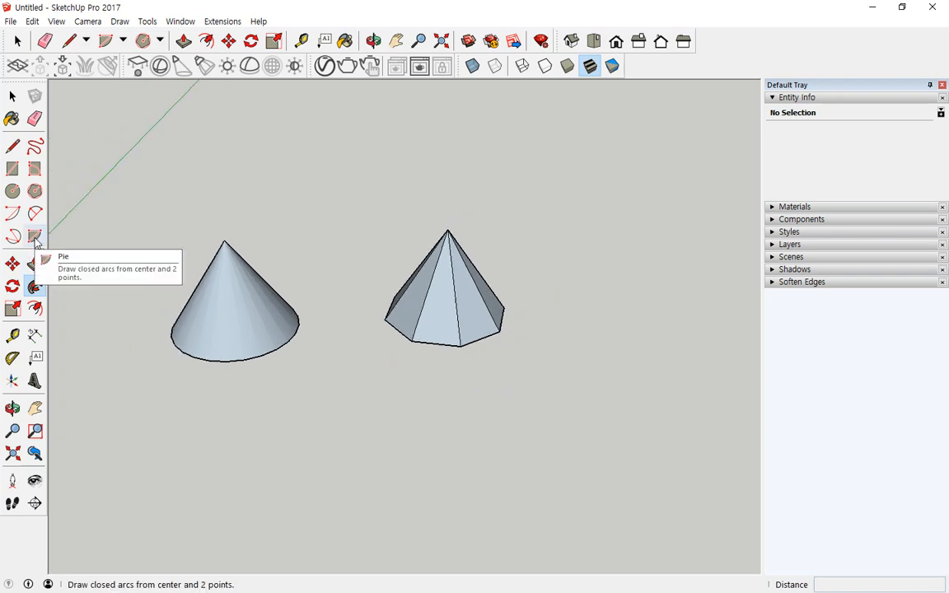
- Draw a 500 x 500 mm square on the ground below the cones
left_click(12, 168)
left_click(178, 504)
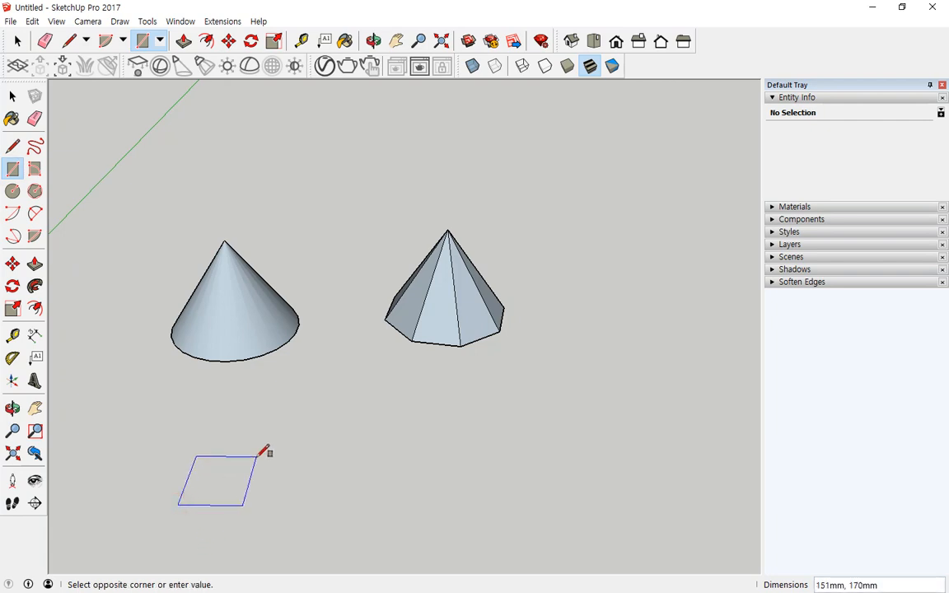
type("500,500")
key("Return")
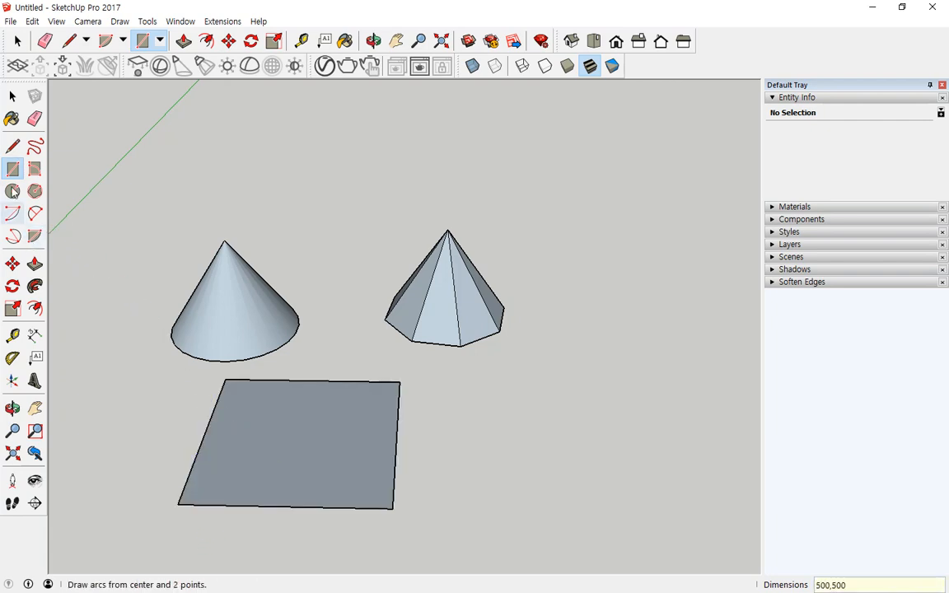
- Draw both diagonals of the square and erase all but one half-diagonal
left_click(13, 146)
middle_click_drag(289, 504, 462, 494)
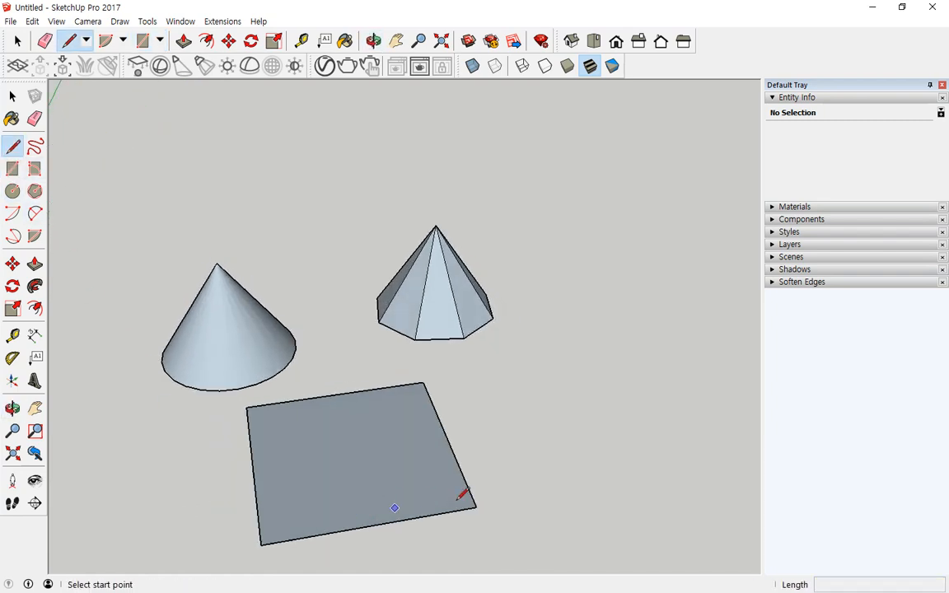
left_click(246, 407)
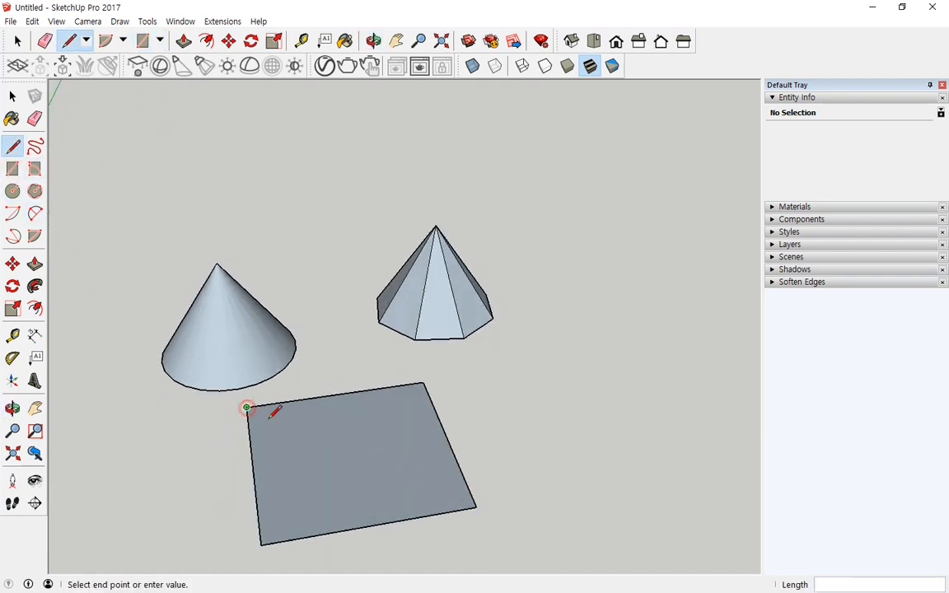
left_click(476, 507)
left_click(423, 383)
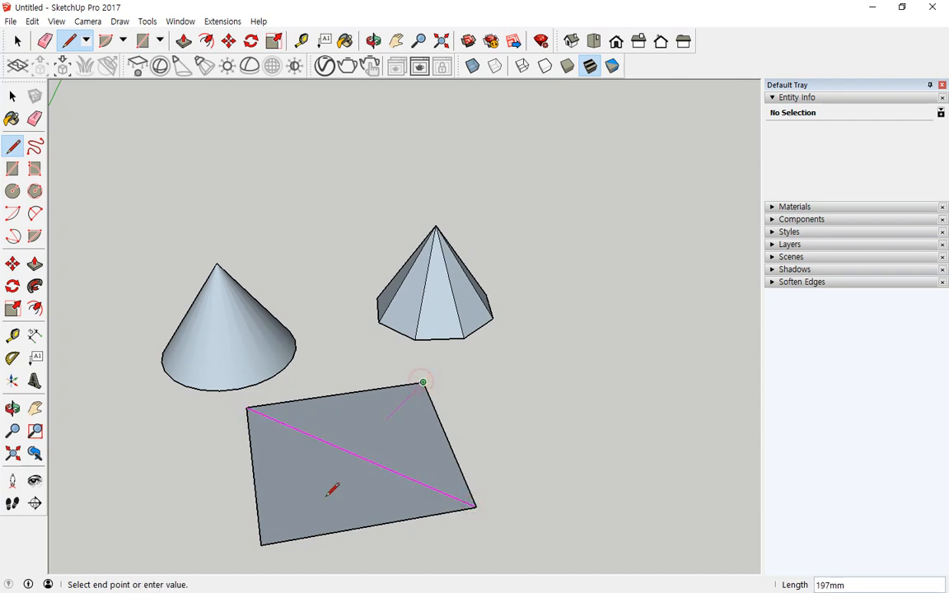
left_click(261, 543)
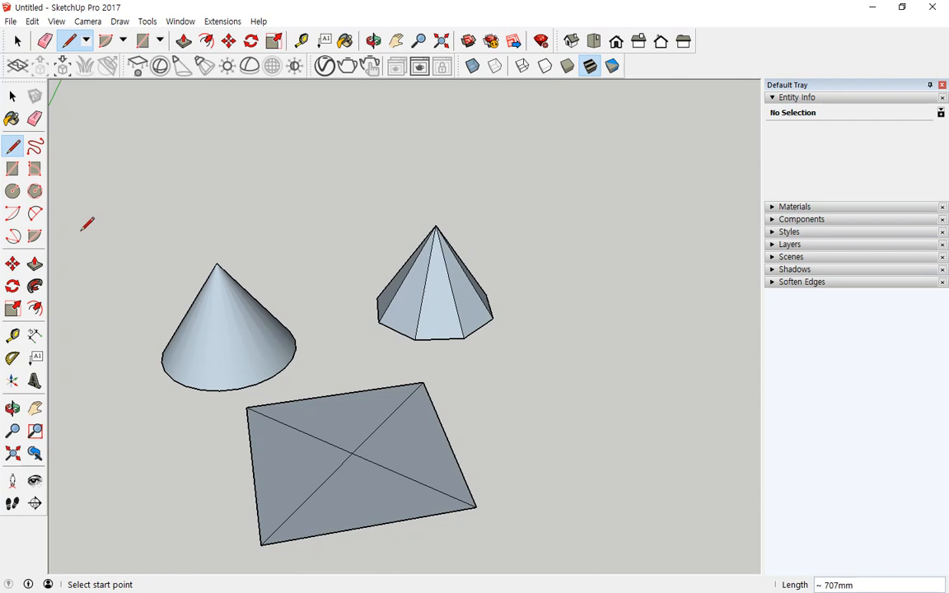
left_click(34, 119)
left_click(380, 427)
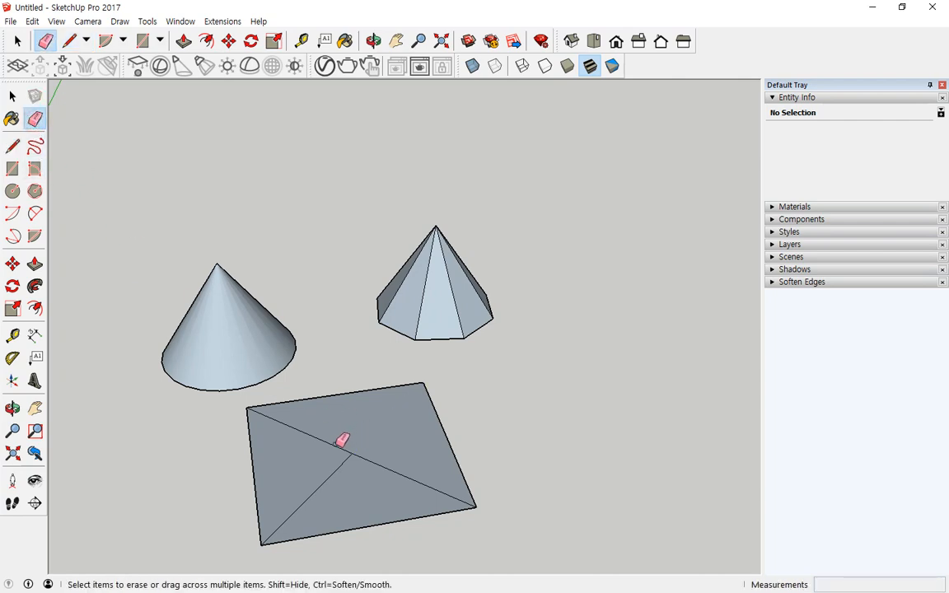
left_click(340, 447)
left_click(338, 467)
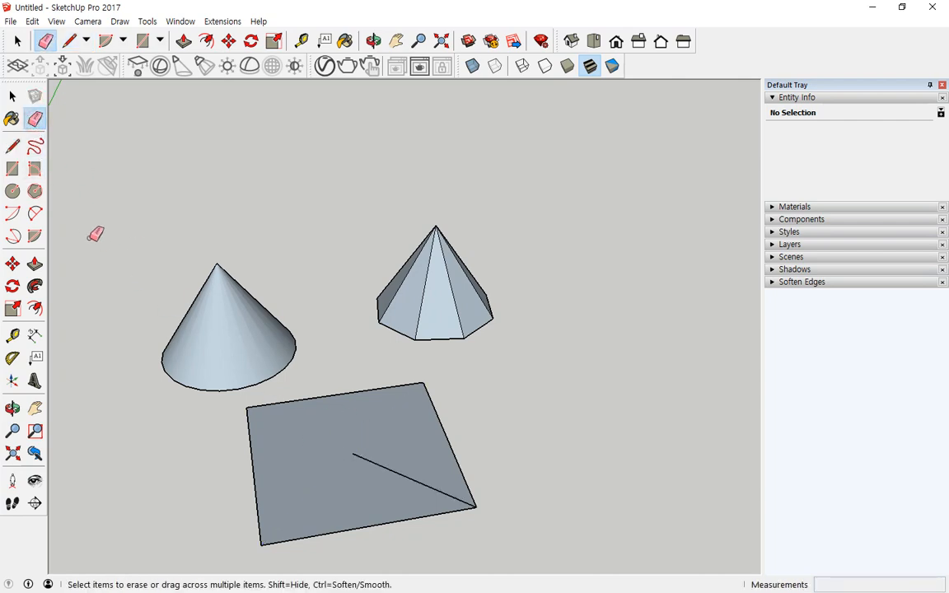
- Raise a 400mm line from the square's centre, close the triangle at the corner, and select the front edge
left_click(12, 146)
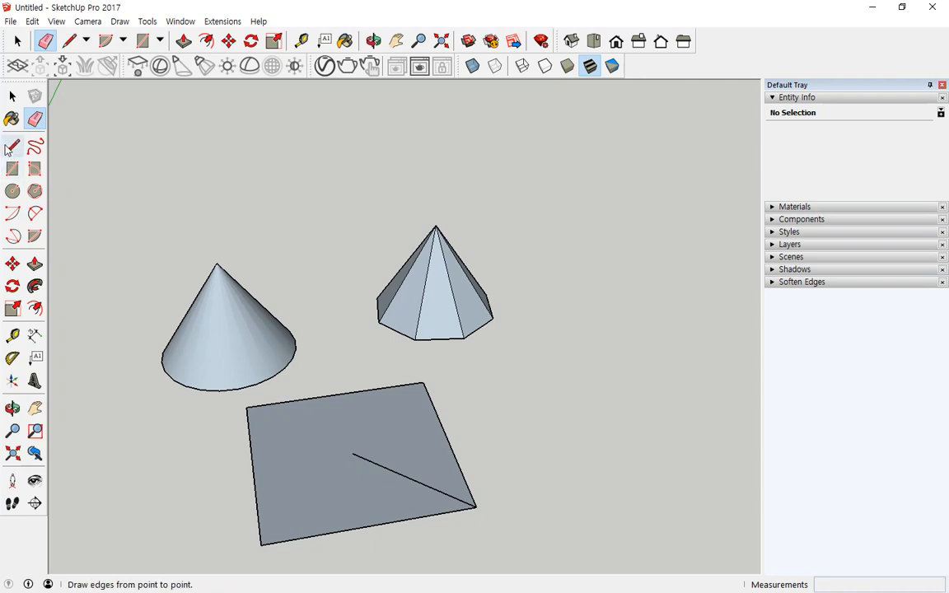
left_click(352, 453)
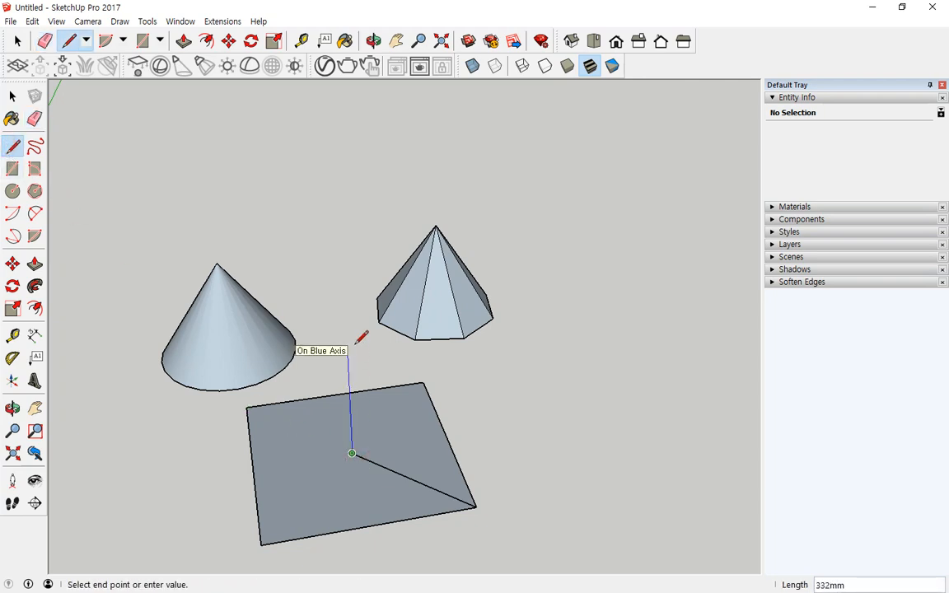
type("400")
key("Return")
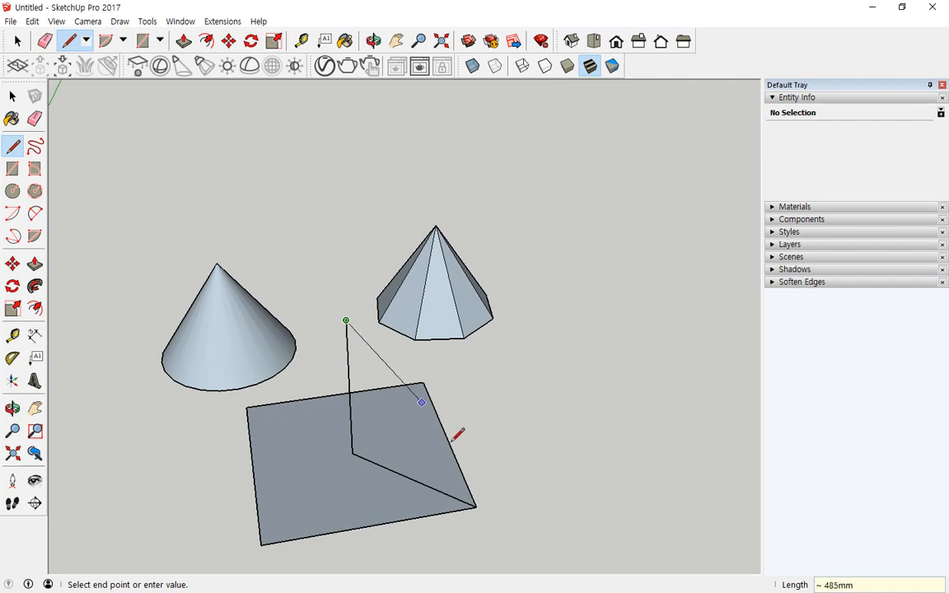
left_click(476, 506)
middle_click_drag(373, 536, 328, 487)
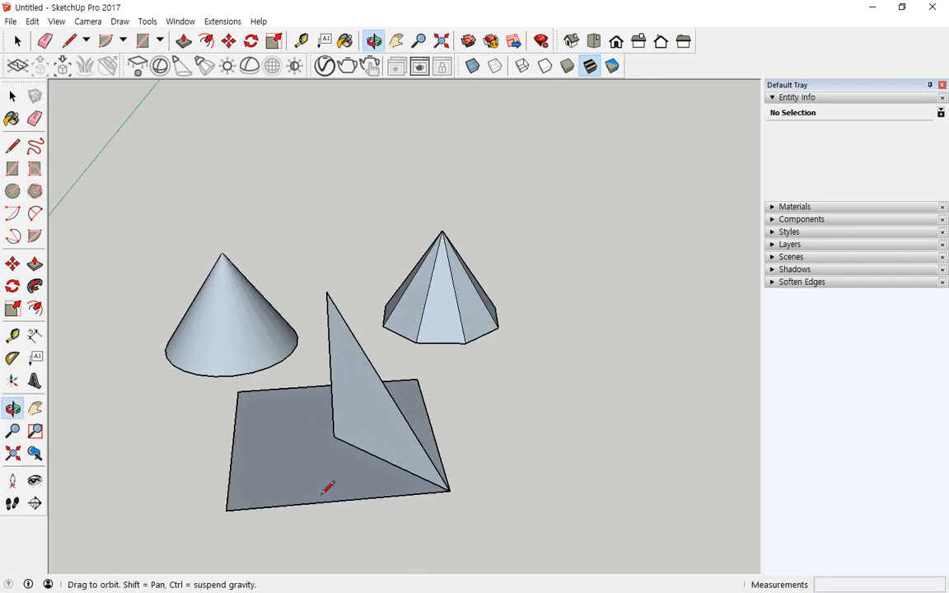
left_click(12, 96)
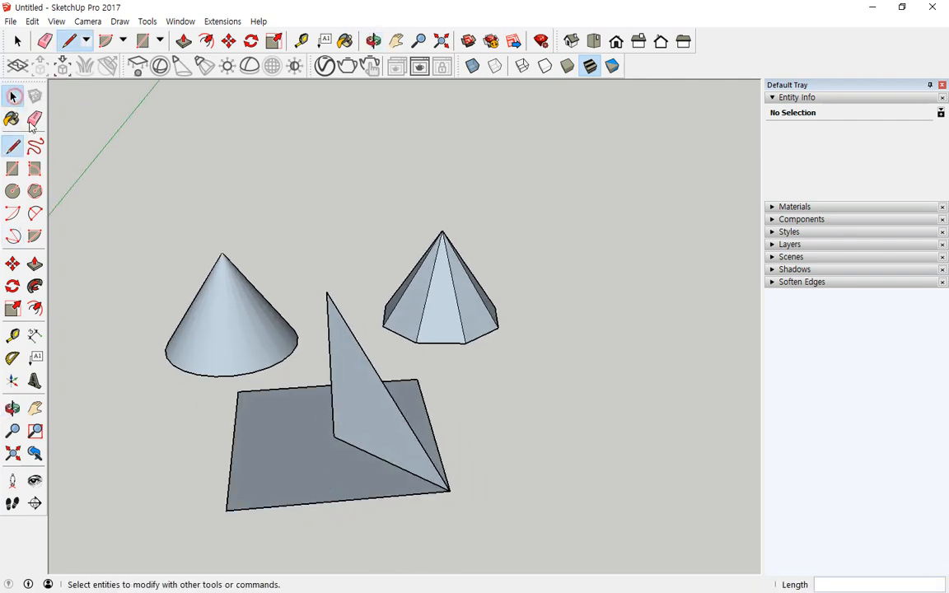
left_click(339, 510)
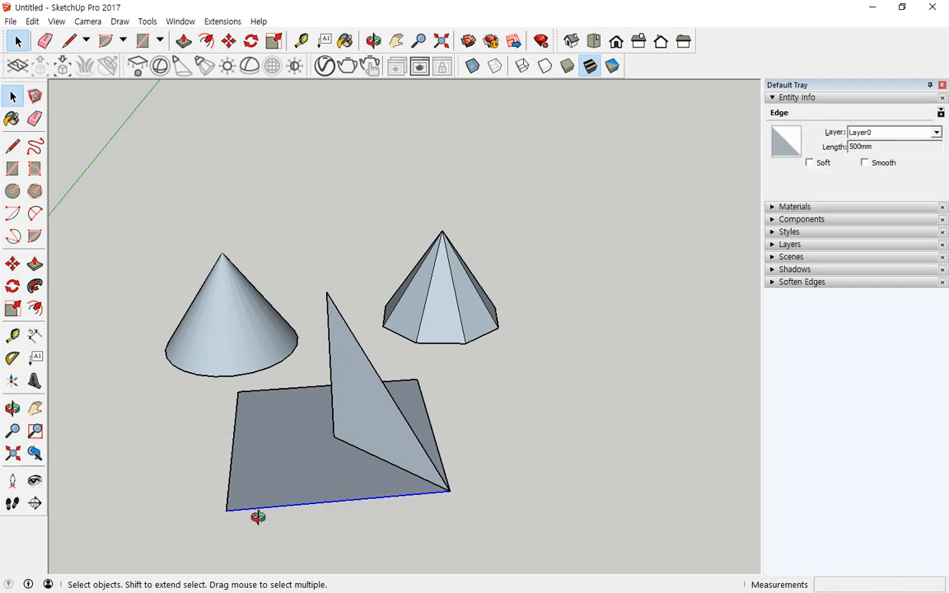
middle_click_drag(256, 514, 265, 523)
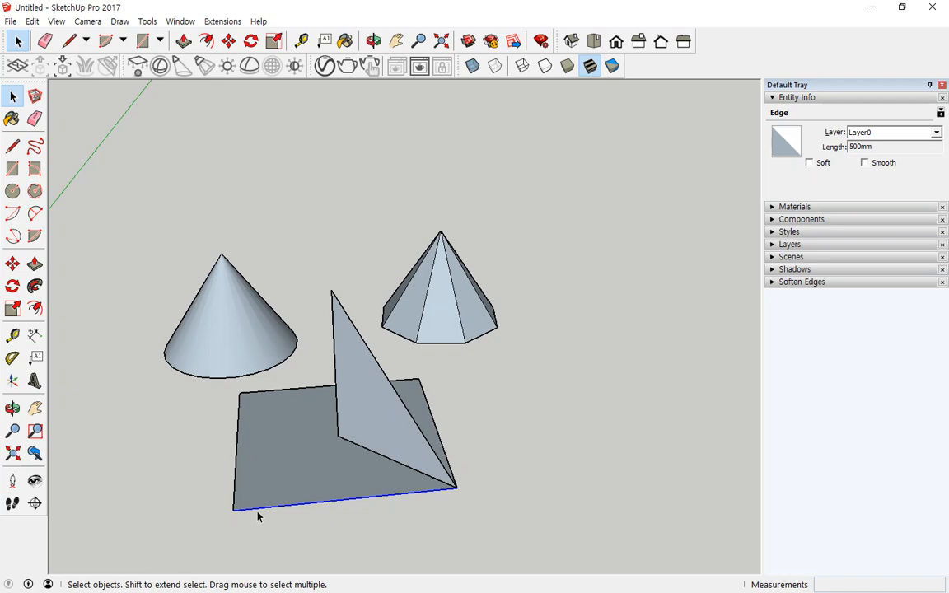
- Add the square's other three edges to the selection and Follow Me the triangle into a square pyramid
left_click(236, 457, "shift")
left_click(276, 391, "shift")
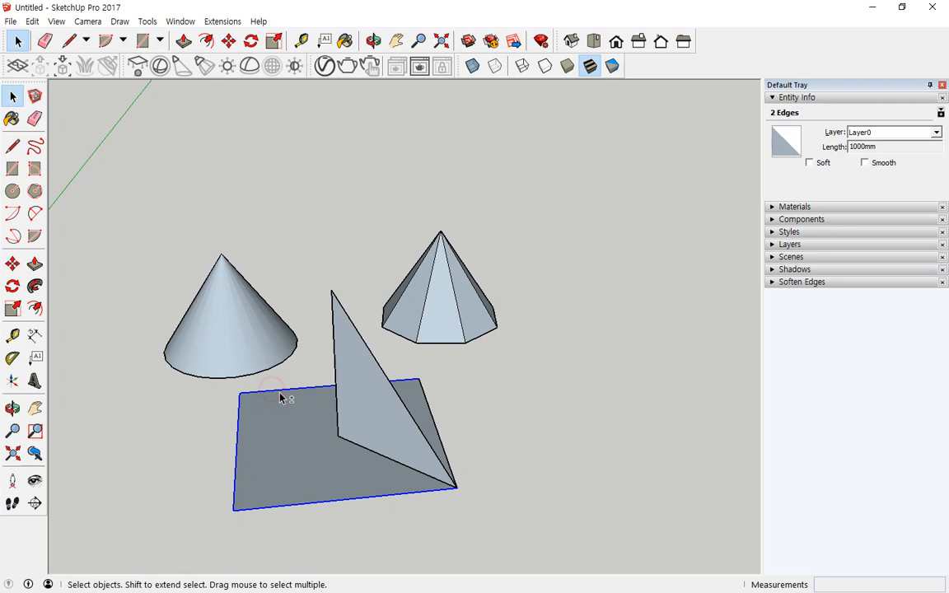
left_click(431, 420, "shift")
left_click(443, 452, "shift")
left_click(35, 285)
left_click(367, 409)
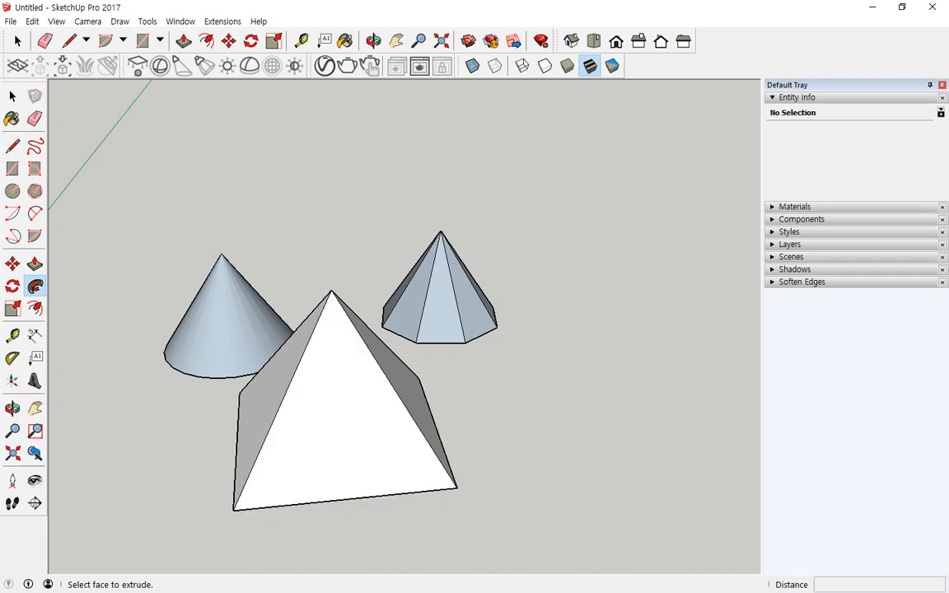
left_click(13, 191)
- Draw a 200mm-radius circle on the ground to the right of the pyramids
left_click(545, 425)
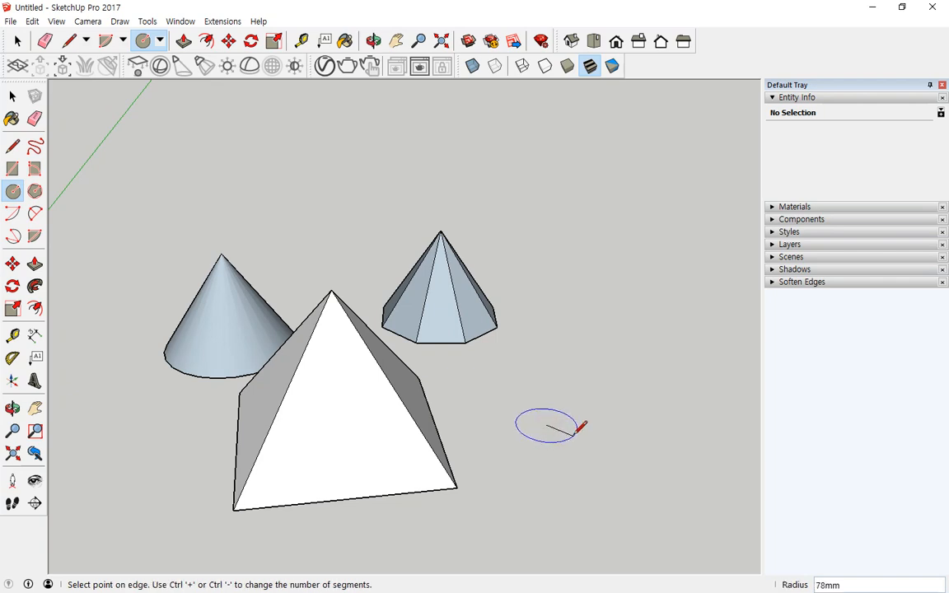
type("200")
key("Return")
scroll(572, 430, "up", 2)
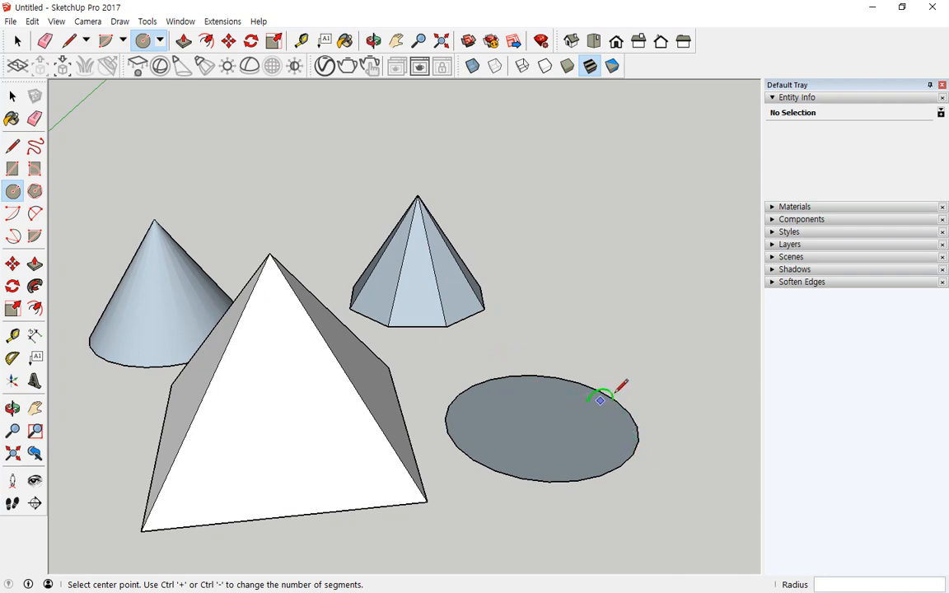
- Add an upright 200mm circle on the disc, split it vertically, and delete its left half
left_click(540, 422)
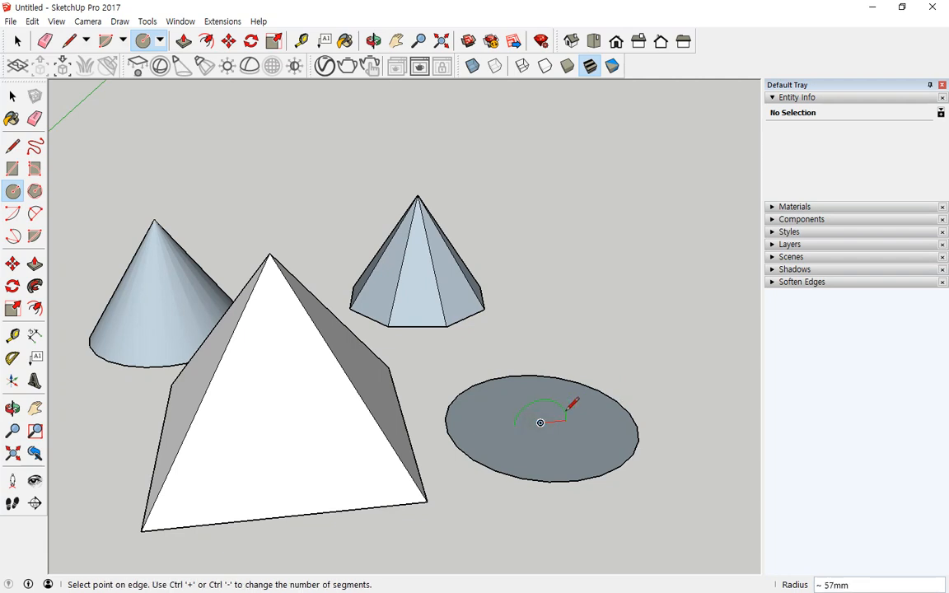
type("200")
key("Return")
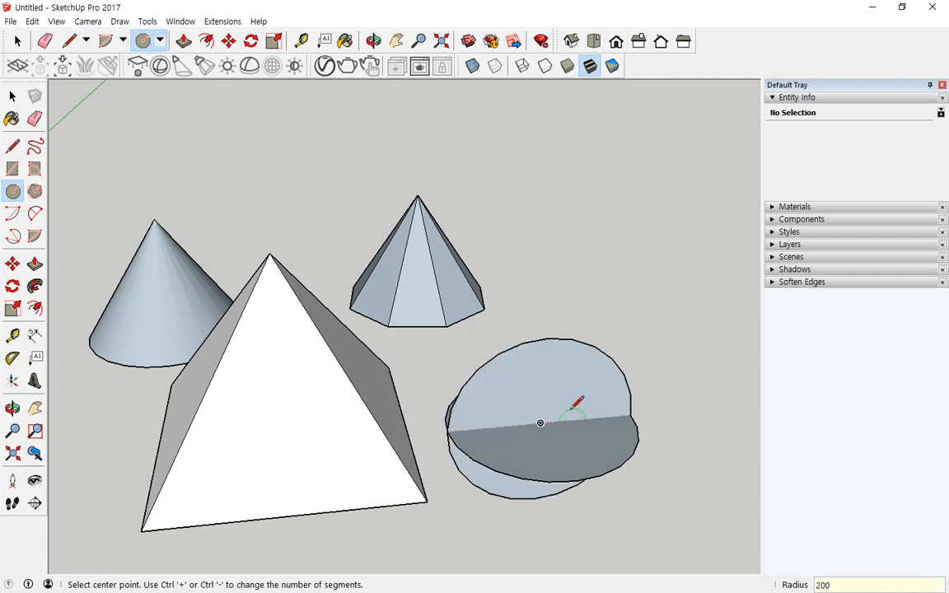
middle_click_drag(535, 413, 502, 372)
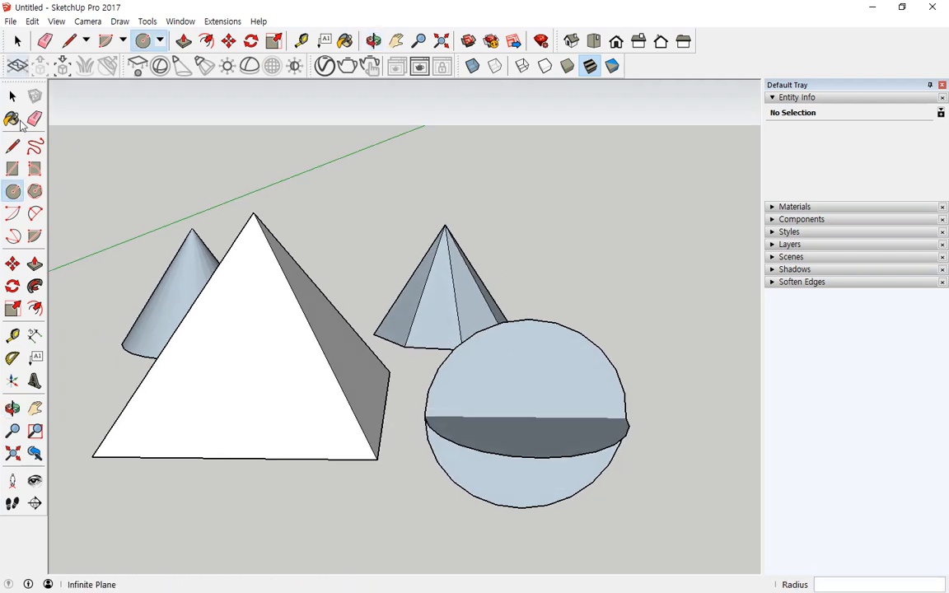
left_click(12, 146)
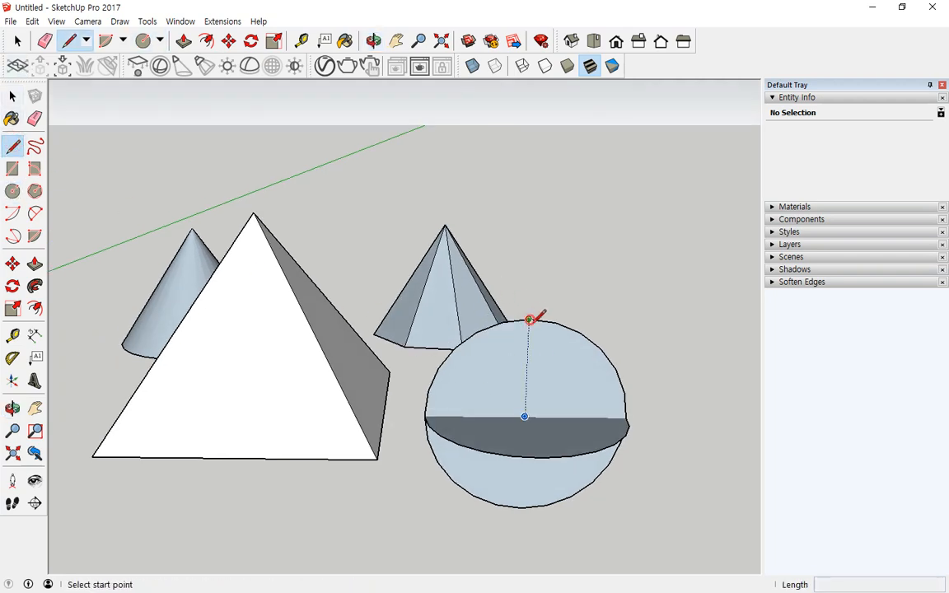
left_click(529, 319)
left_click(526, 504)
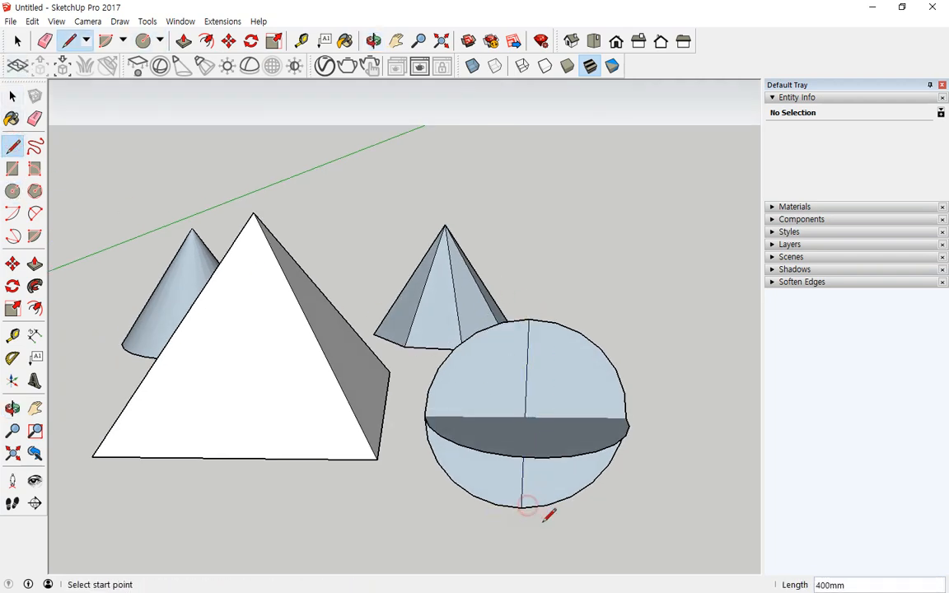
key("space")
left_click(436, 364)
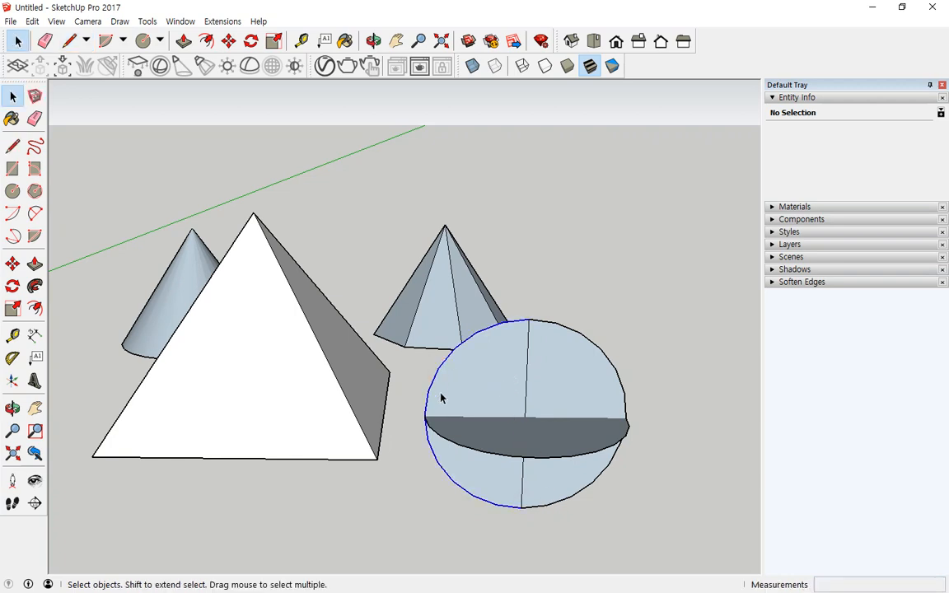
key("Delete")
middle_click_drag(428, 359, 442, 466)
- Follow Me the half-circle around the ground circle into a sphere, then undo the sweep
left_click(442, 477)
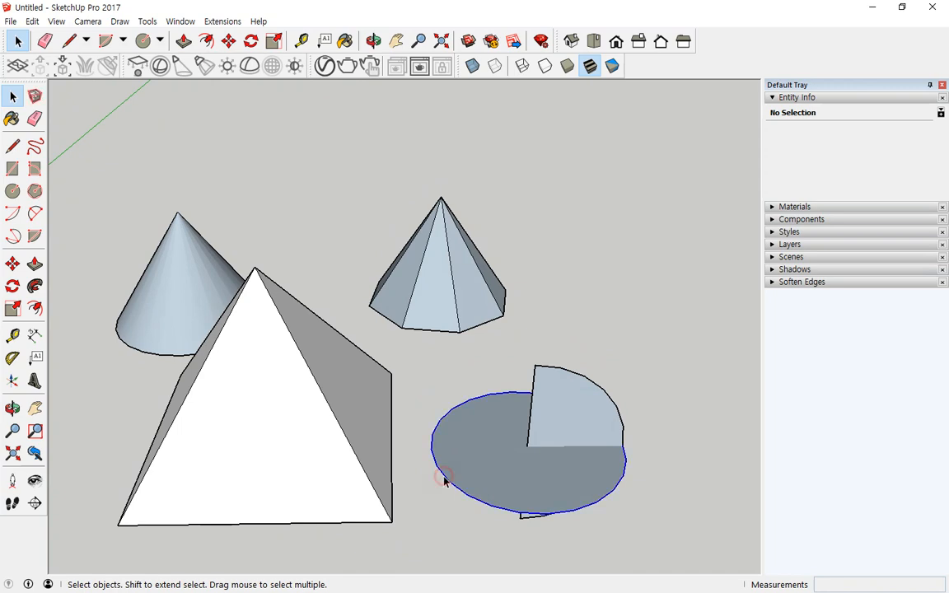
left_click(34, 286)
left_click(579, 410)
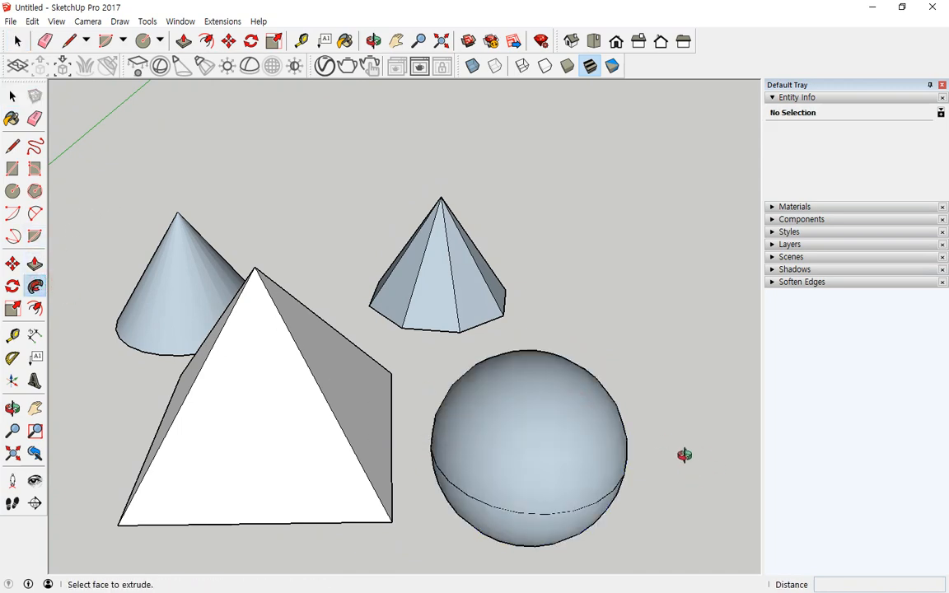
middle_click_drag(684, 453, 660, 425)
key("ctrl+z")
key("ctrl+y")
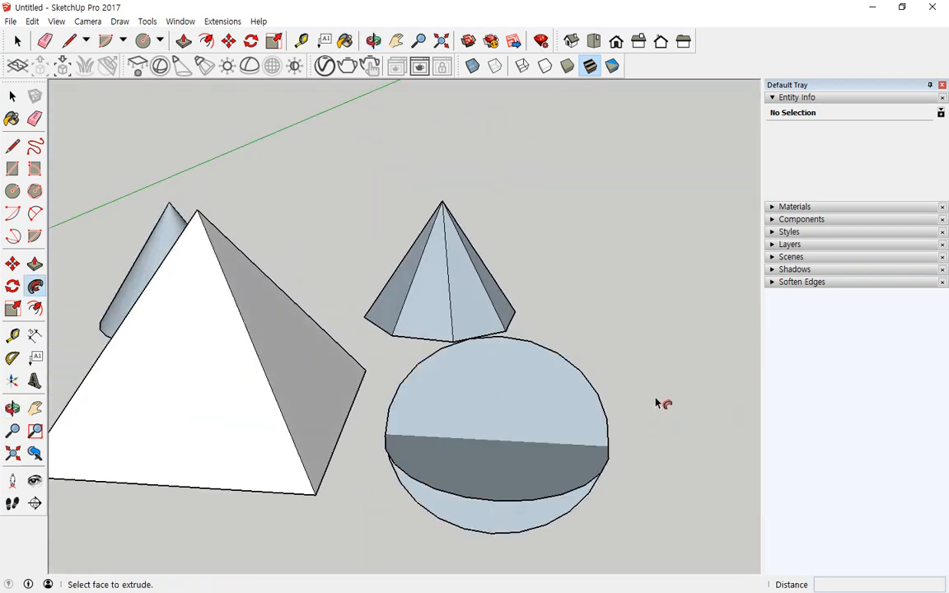
key("ctrl+z")
key("ctrl+z")
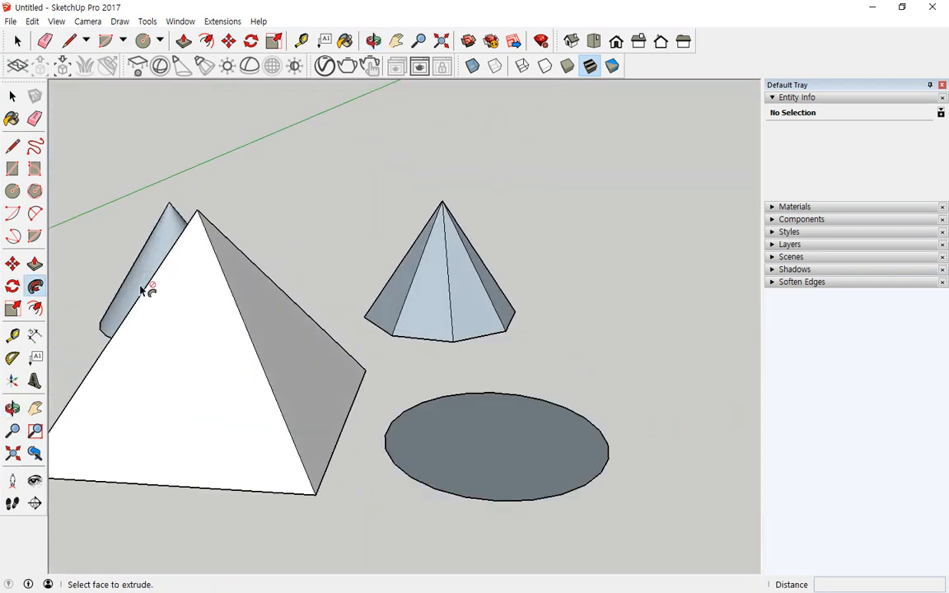
left_click(13, 190)
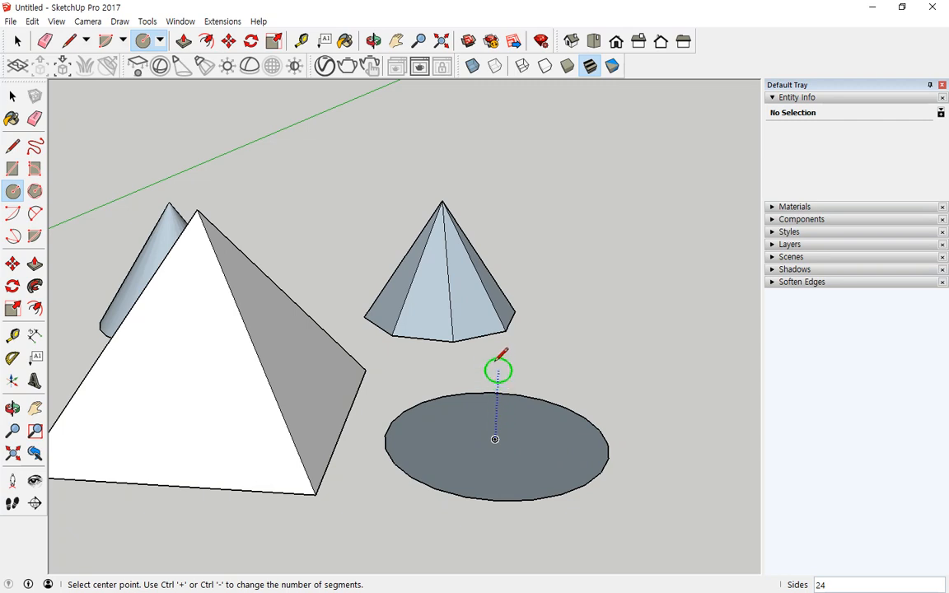
- Draw an upright circle above the ground circle, undoing a misplaced 200-radius attempt first
left_click(504, 235)
type("200")
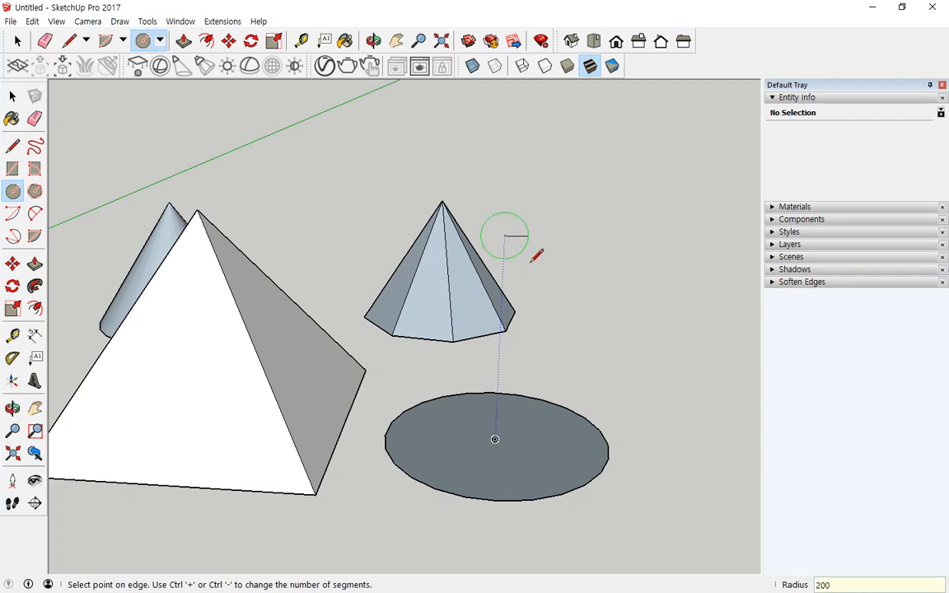
key("Return")
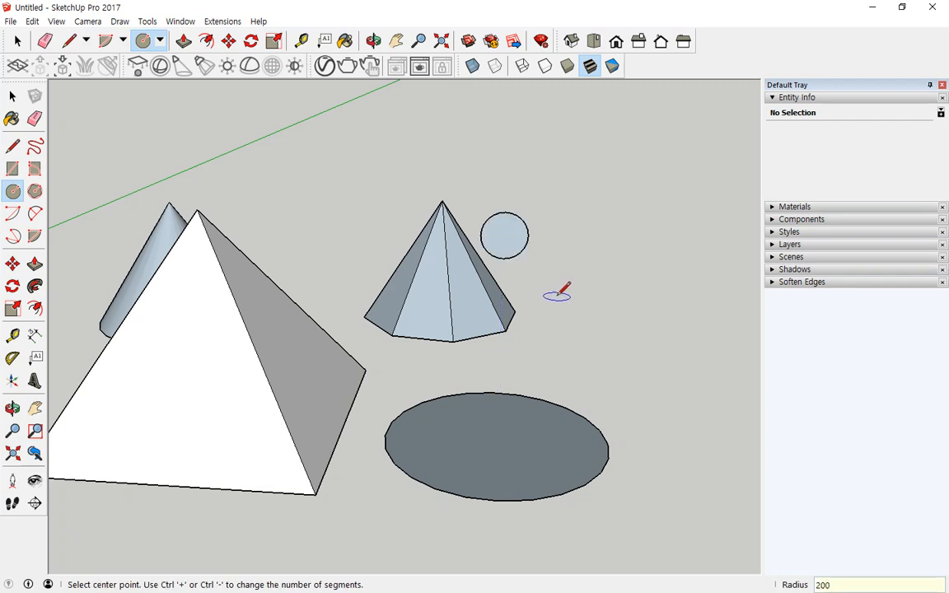
mouse_move(587, 267)
middle_mouse_down()
mouse_move(546, 495)
mouse_move(583, 248)
middle_mouse_up()
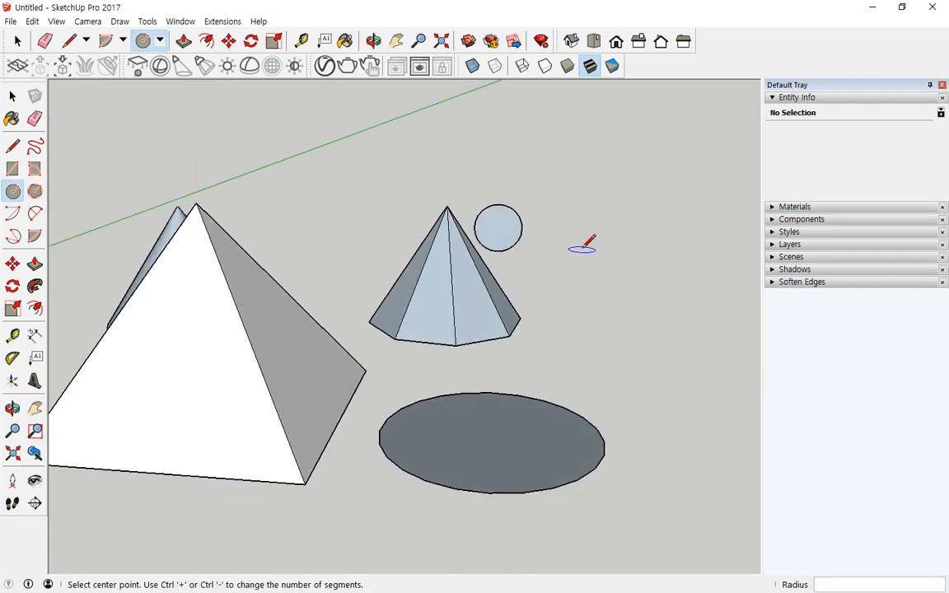
key("ctrl+z")
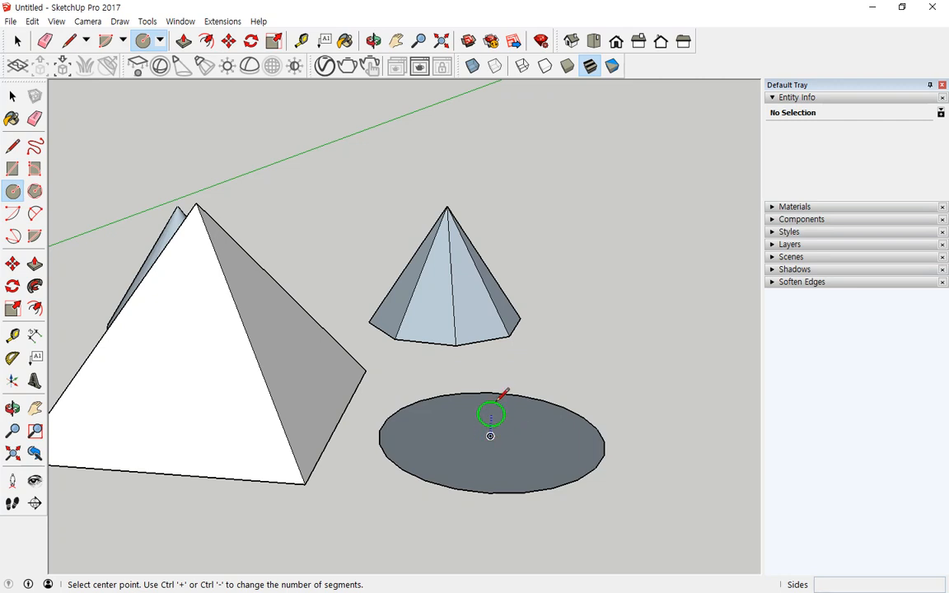
left_click(498, 224)
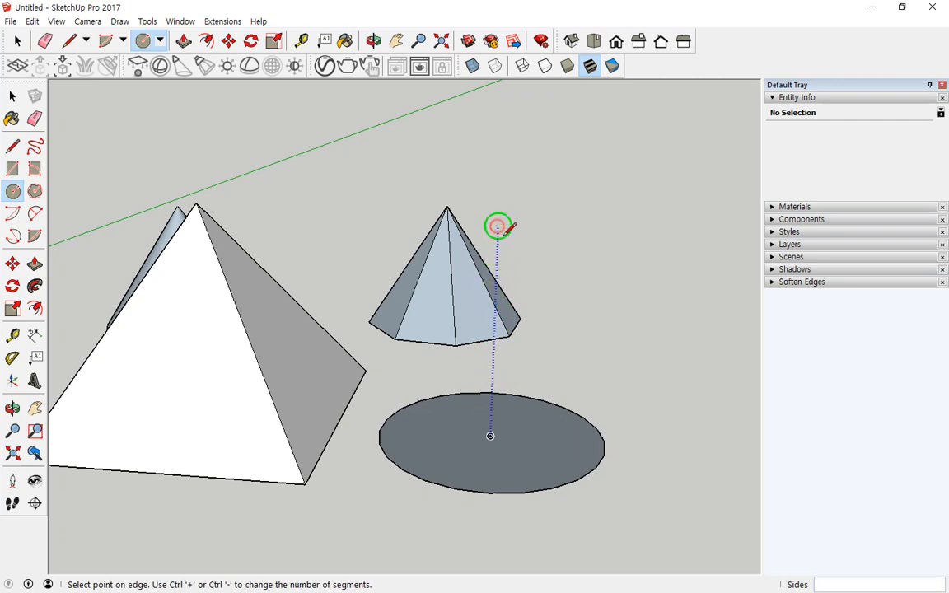
left_click(577, 331)
middle_click_drag(569, 387, 543, 452)
key("space")
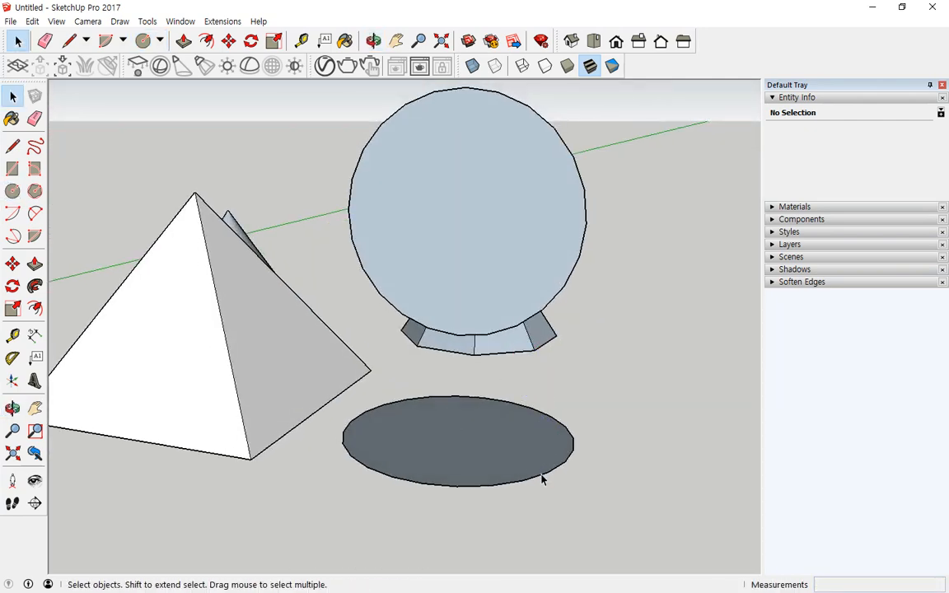
- Split the upright disc with a vertical line and delete its left half
left_click(13, 146)
left_click(464, 86)
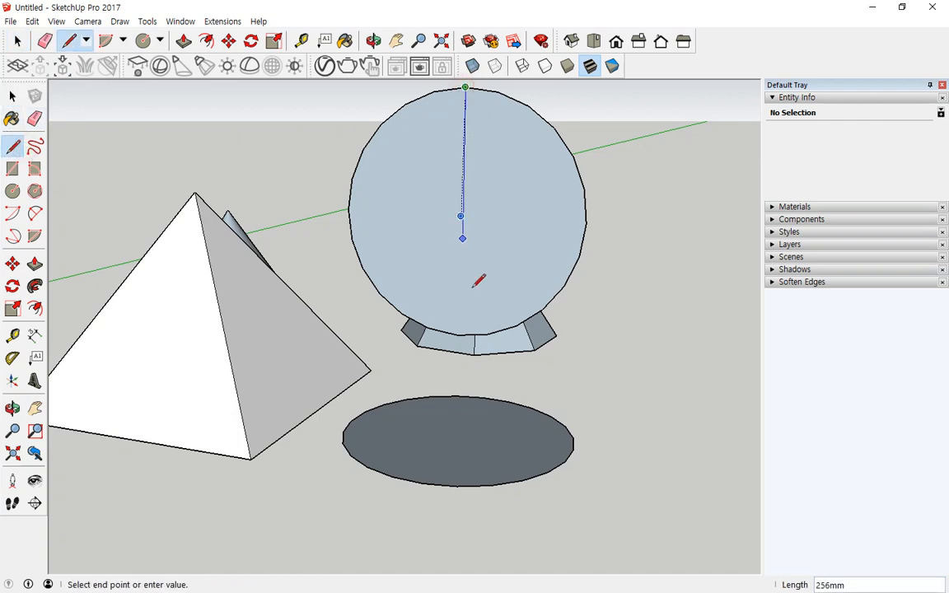
left_click(460, 328)
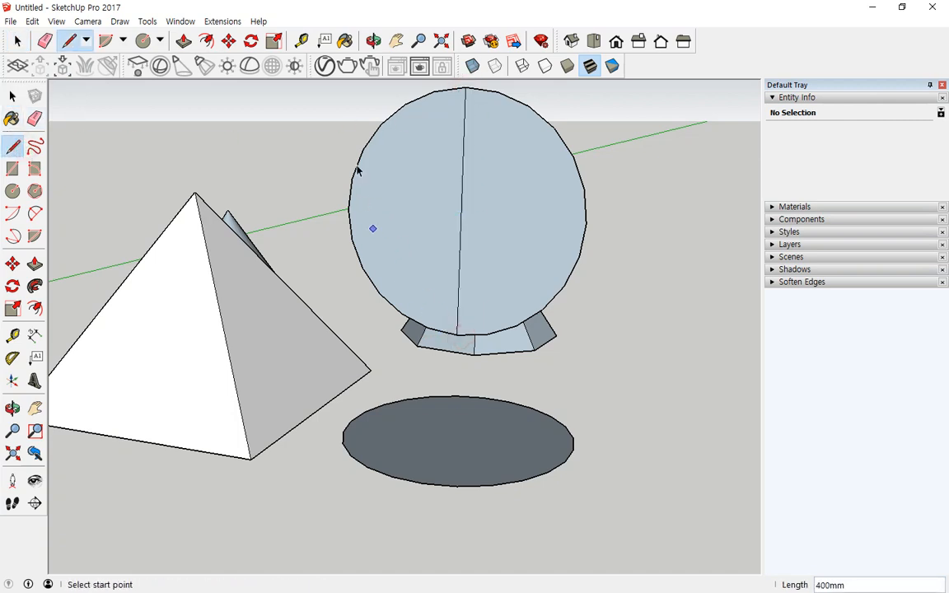
key("space")
left_click(338, 193)
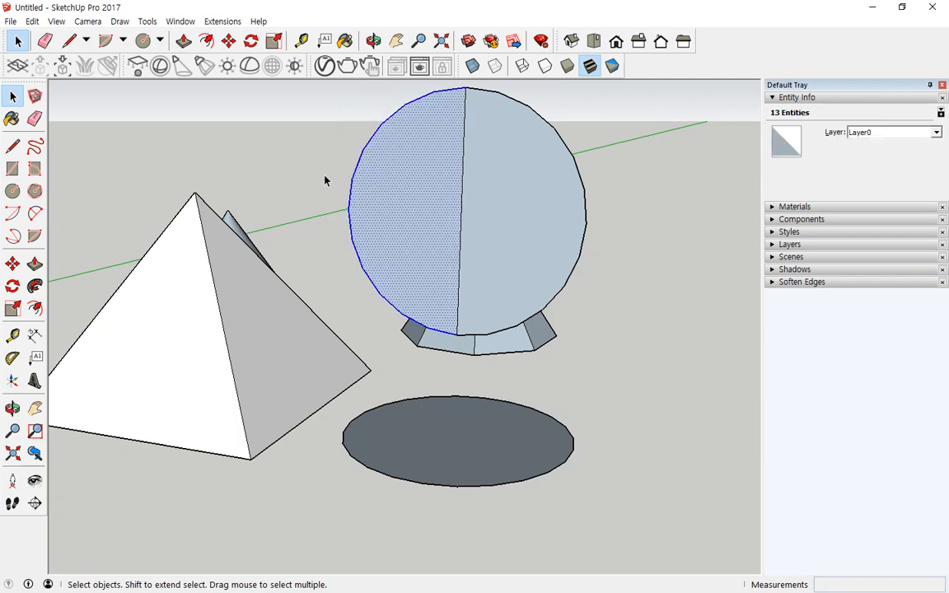
key("Delete")
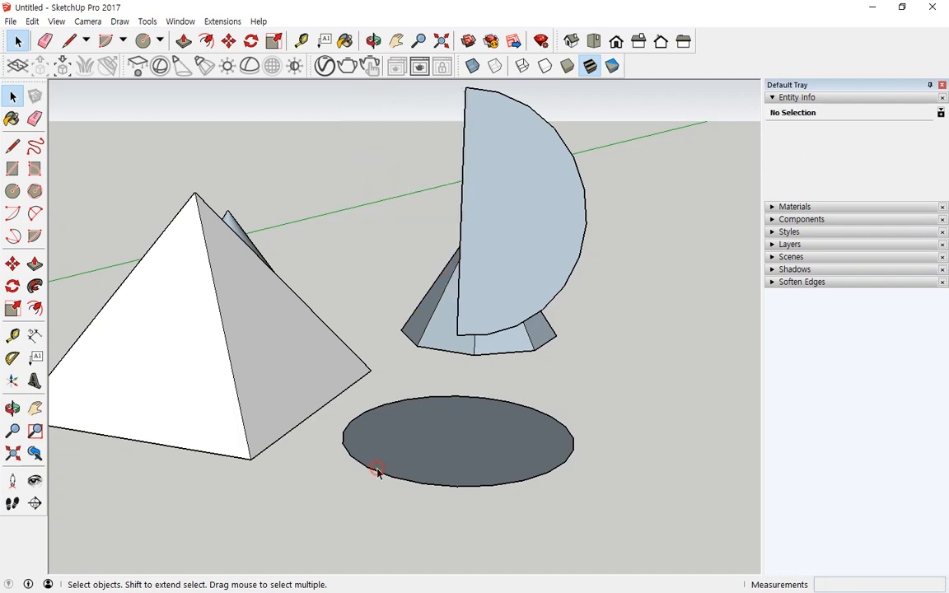
- Select the ground circle and Follow Me the half-disc around it into a sphere
left_click(379, 476)
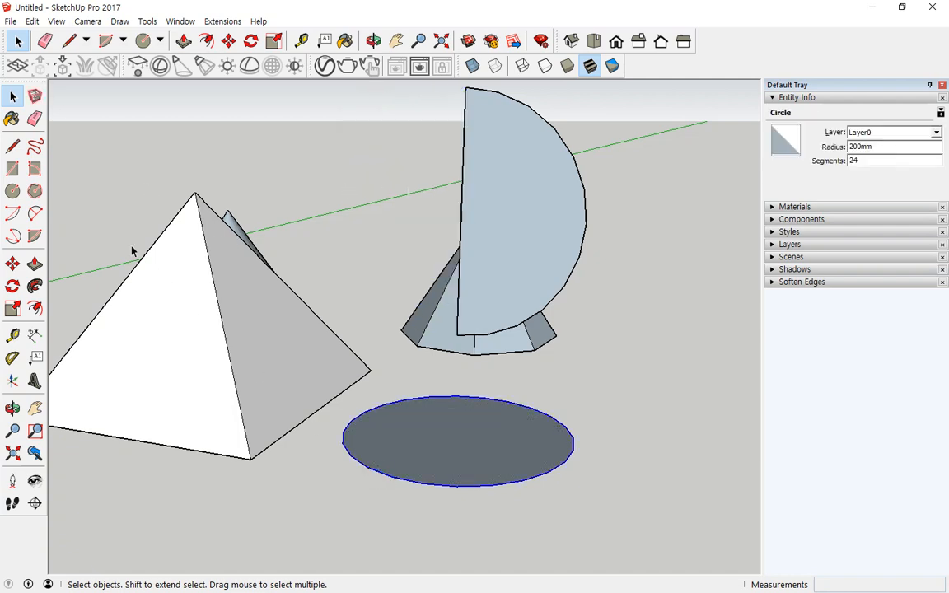
left_click(34, 286)
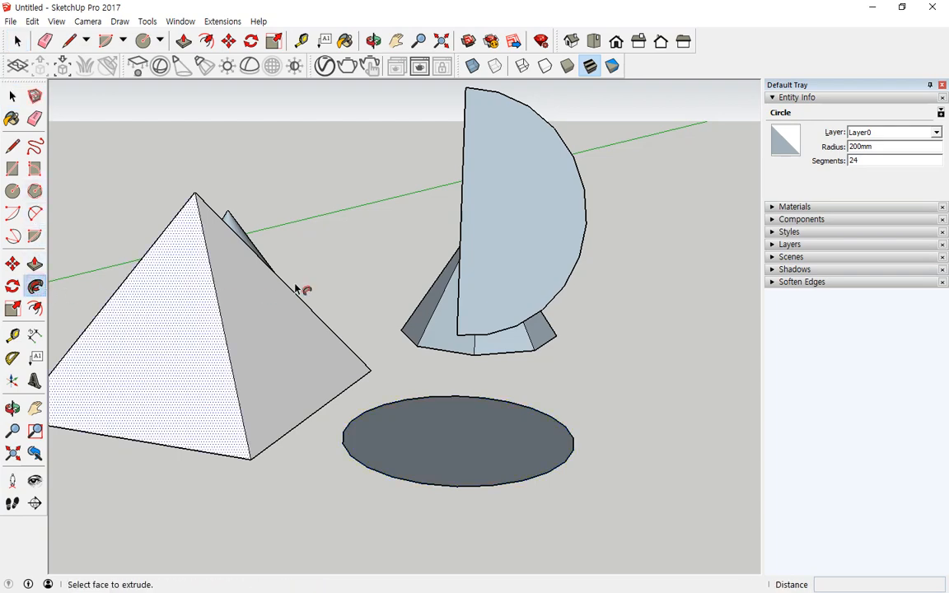
left_click(479, 209)
middle_click_drag(645, 164, 438, 140)
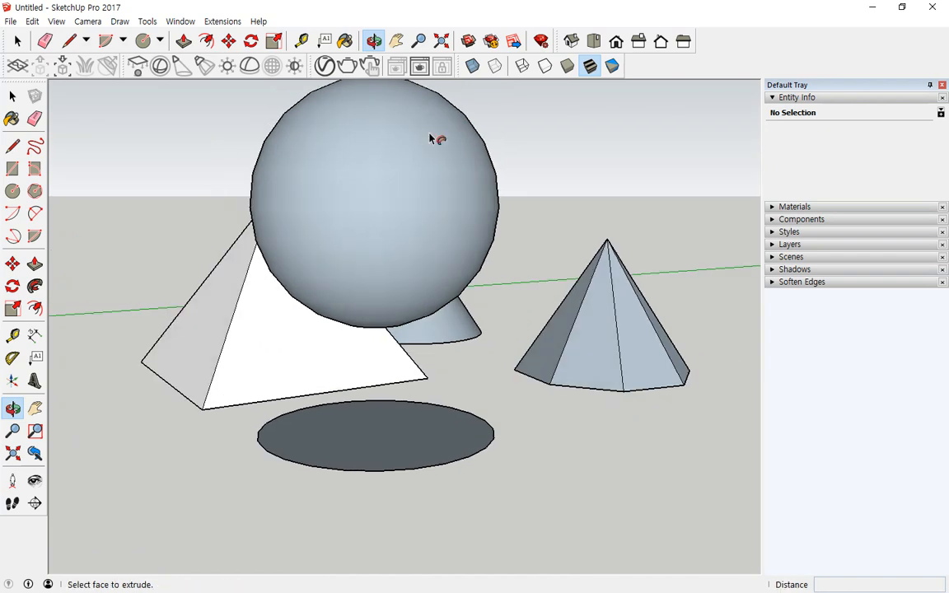
middle_click_drag(327, 180, 345, 186)
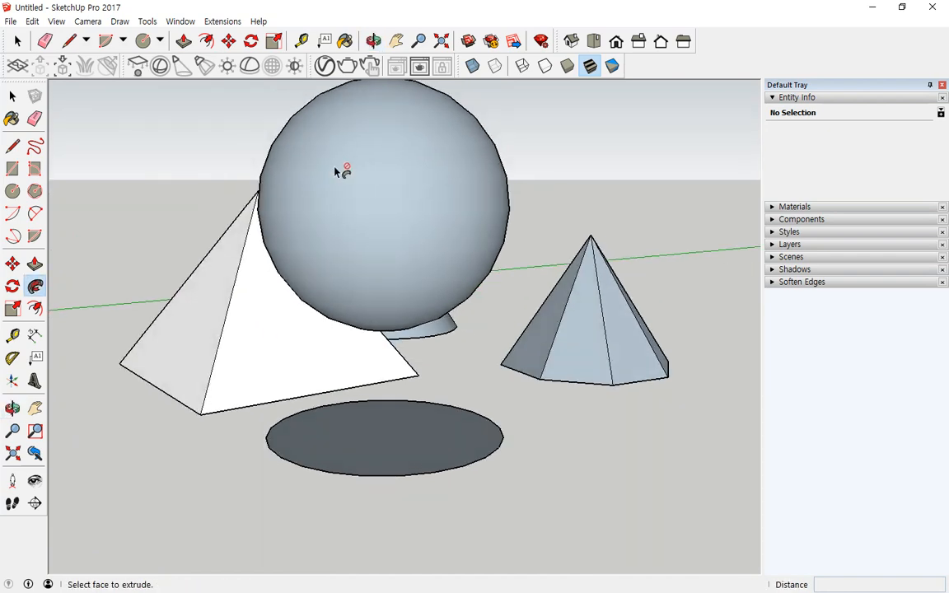
scroll(337, 166, "down", 8)
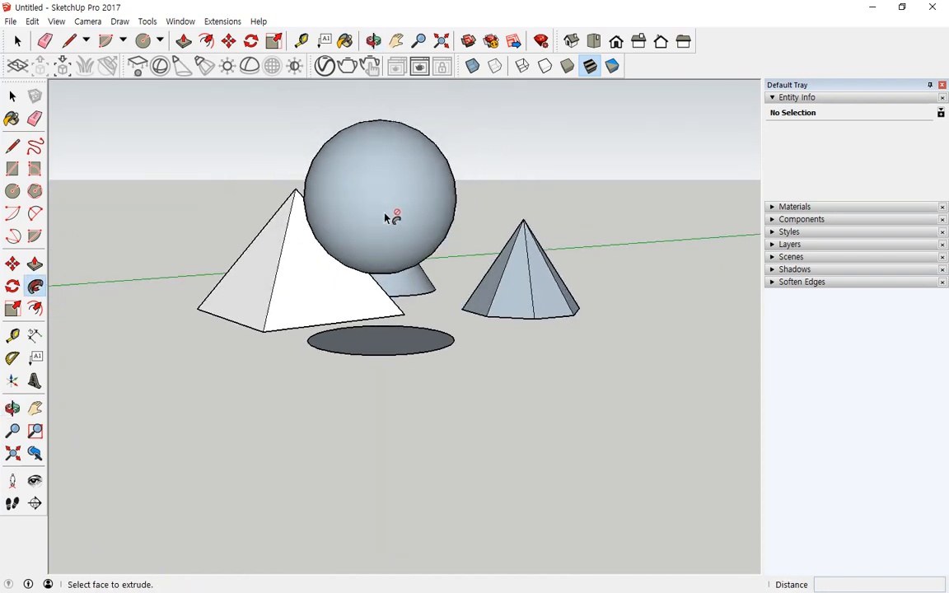
left_click(173, 254)
middle_click_drag(208, 263, 229, 288)
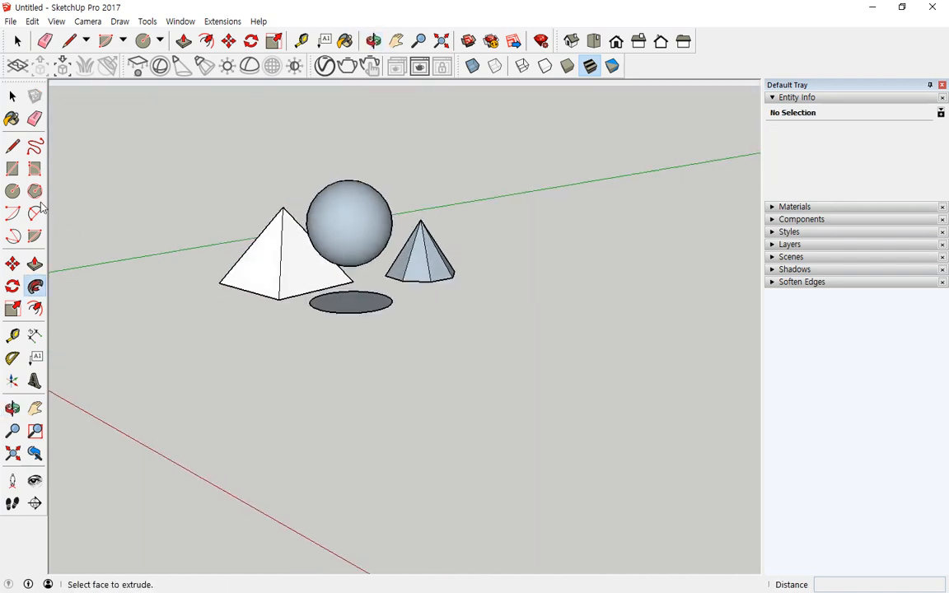
- Draw a 500mm-radius ground circle and delete its face, keeping only the outline
left_click(13, 191)
left_click(257, 365)
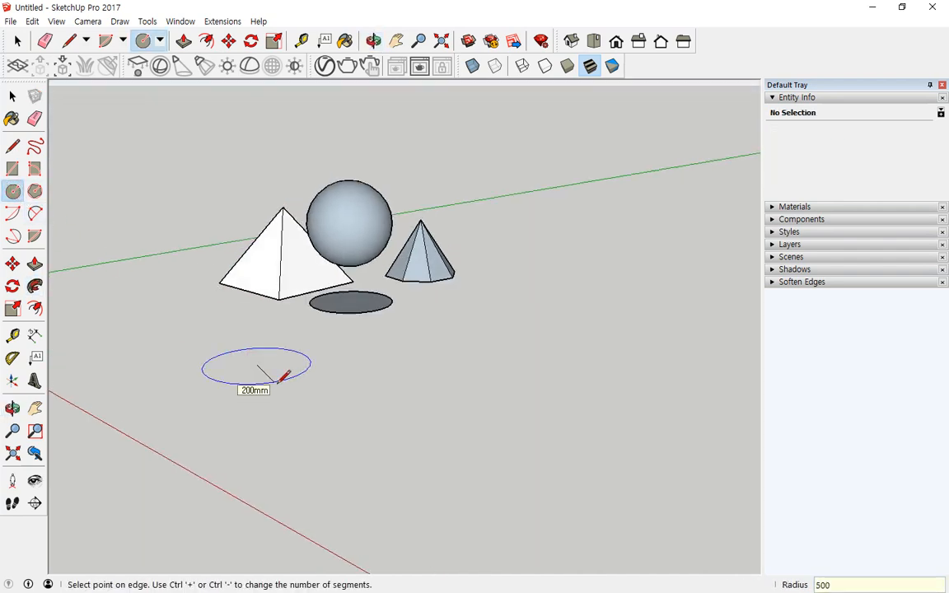
key("Return")
middle_click_drag(256, 382, 328, 388)
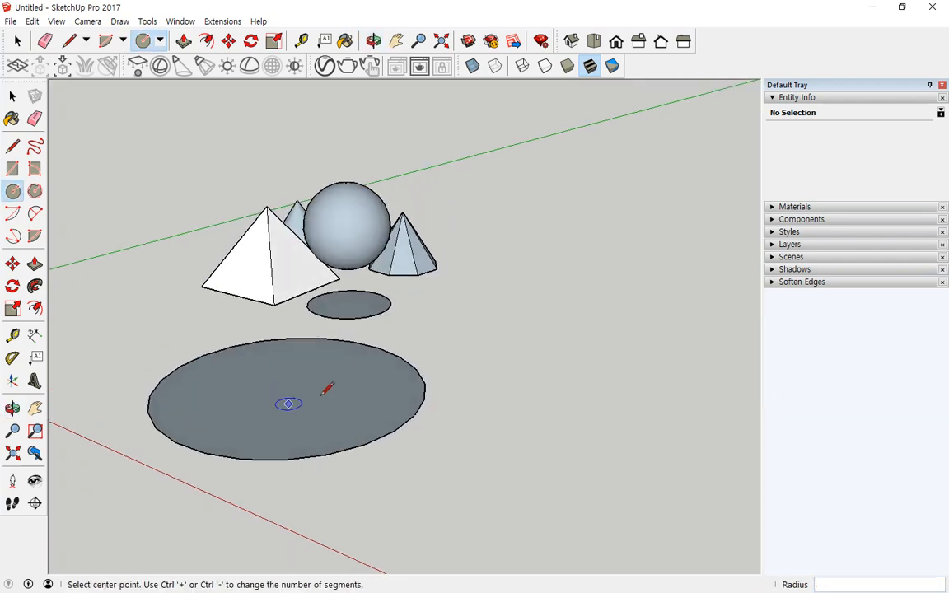
key("space")
left_click(322, 423)
key("Delete")
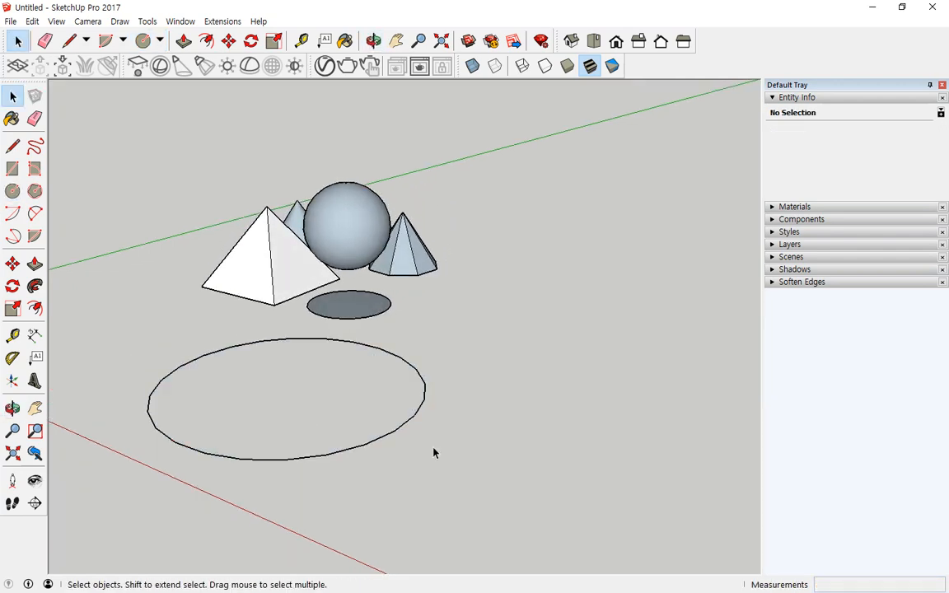
- Draw an upright 100mm circle centred on the large outline's edge
left_click(12, 191)
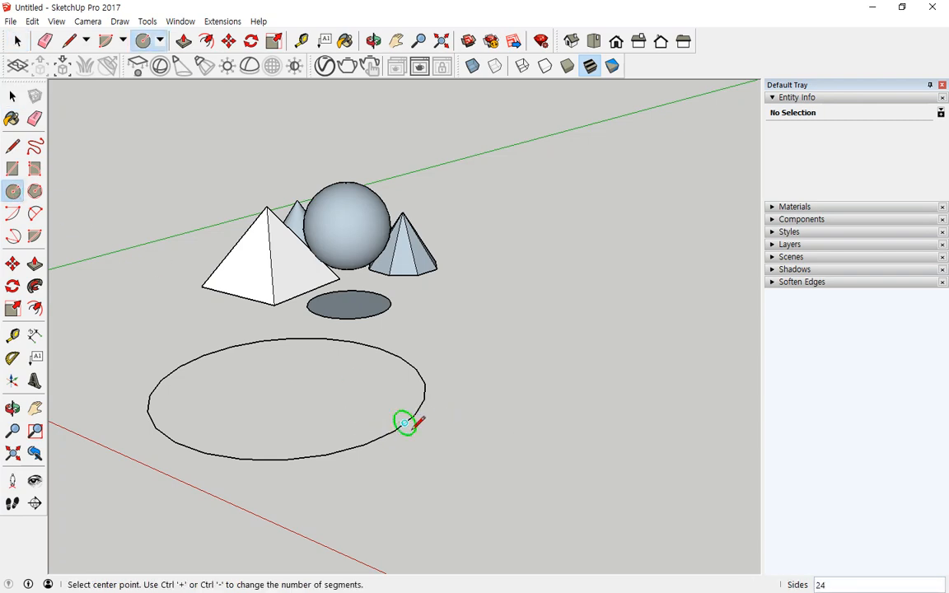
left_click(414, 414)
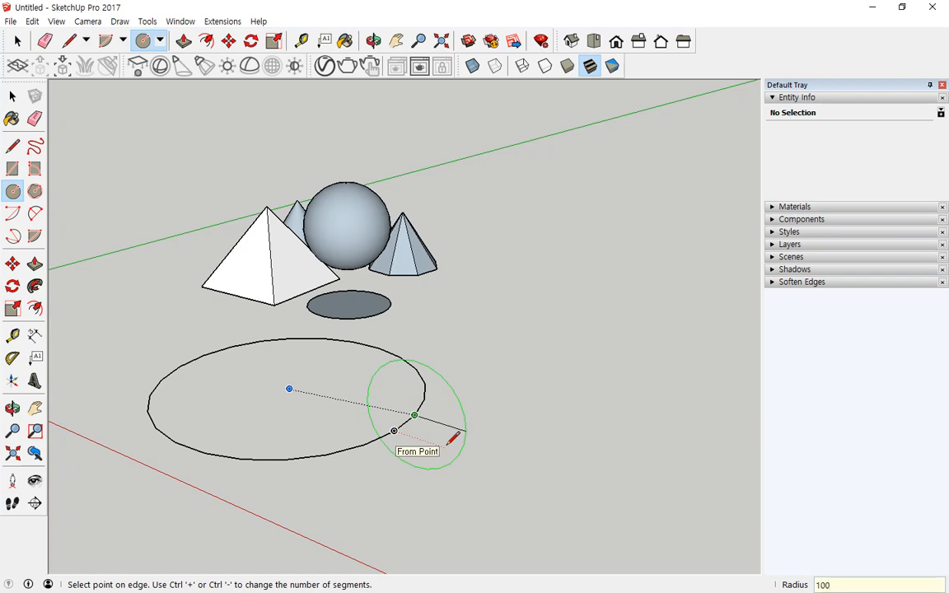
left_click(449, 442)
key("space")
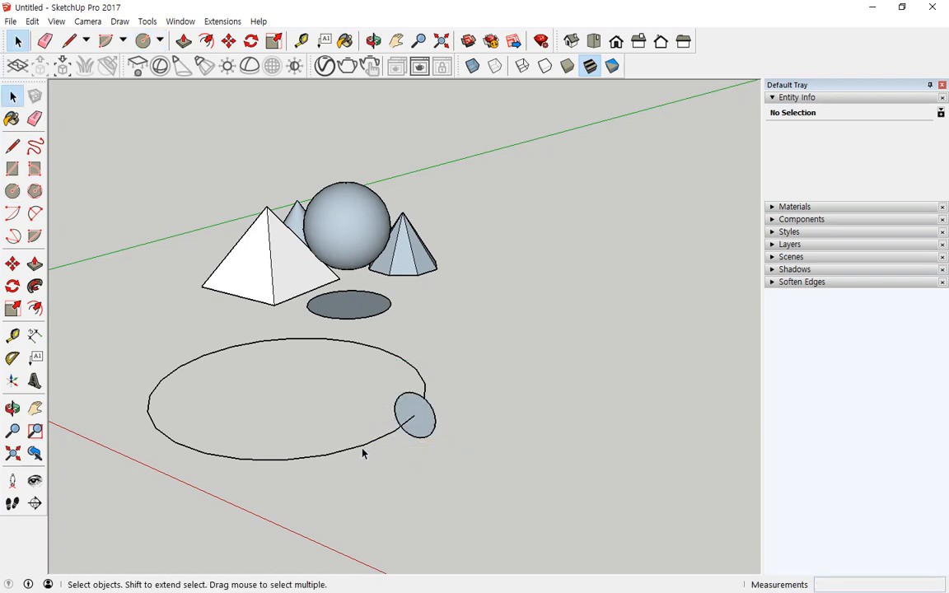
- Select the large outline and Follow Me the small circle around it into a torus
left_click(362, 444)
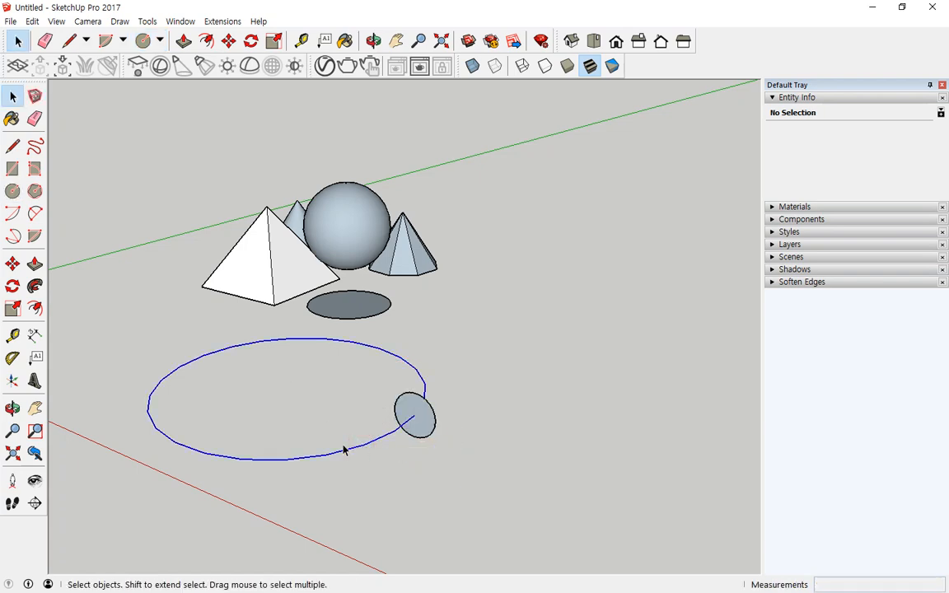
left_click(34, 285)
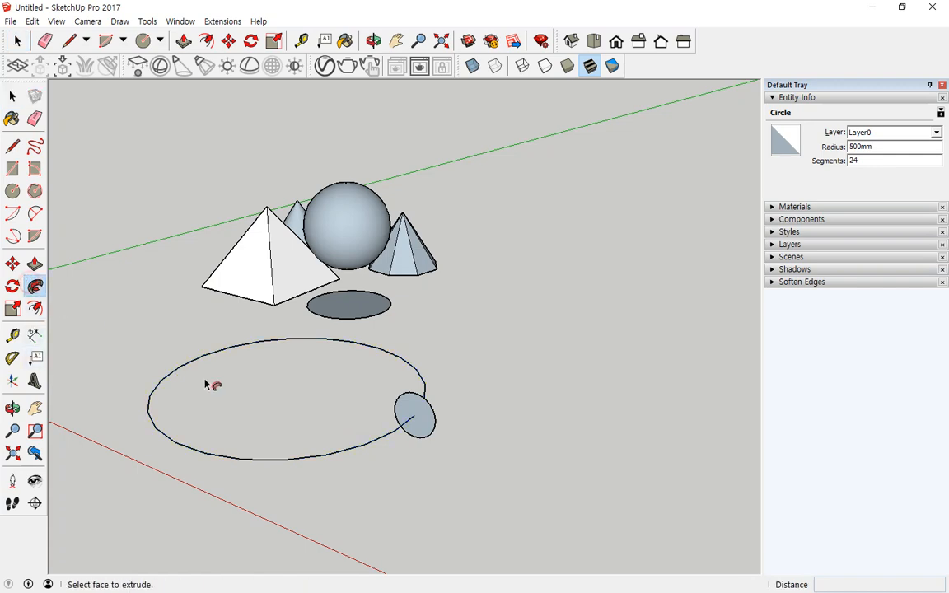
left_click(418, 427)
middle_click_drag(497, 397, 552, 429)
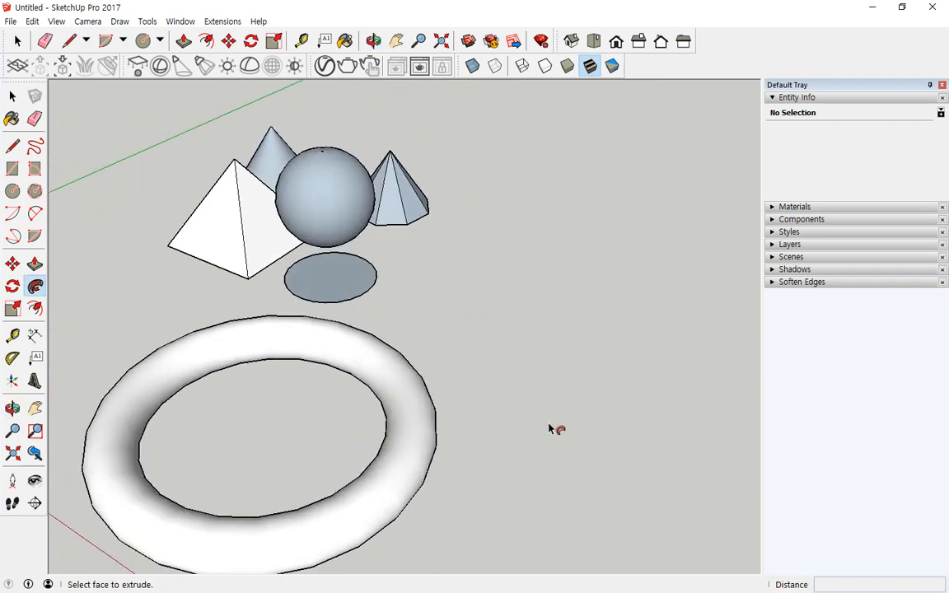